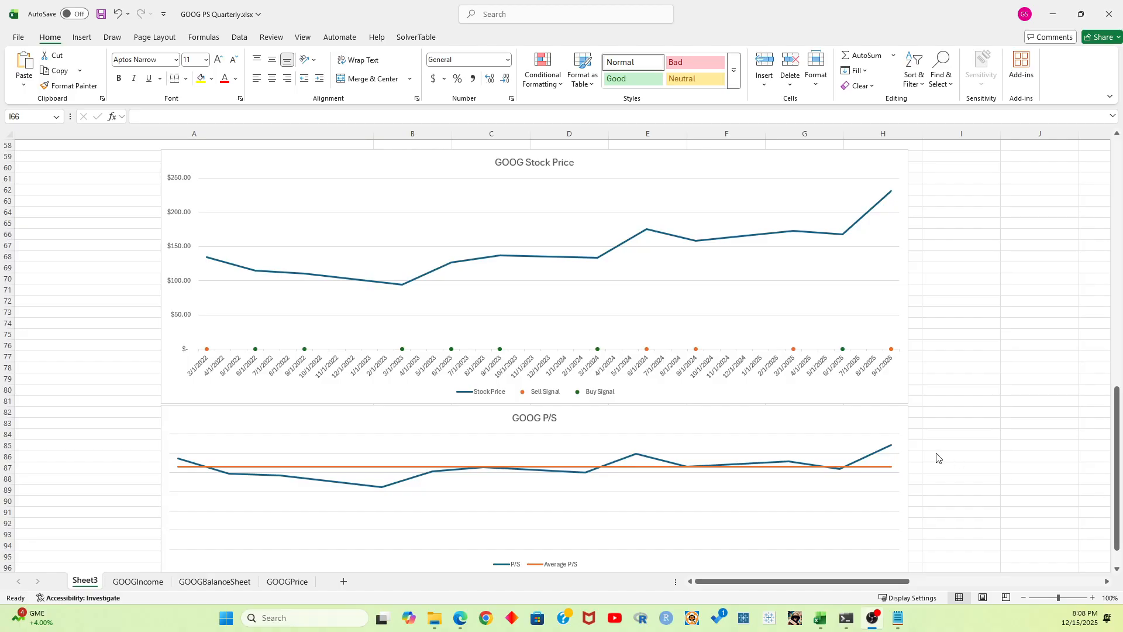
# Review the GOOGIncome, GOOGBalanceSheet and GOOGPrice worksheets, then bring up the blank Book1 workbook
pyautogui.click(138, 583)
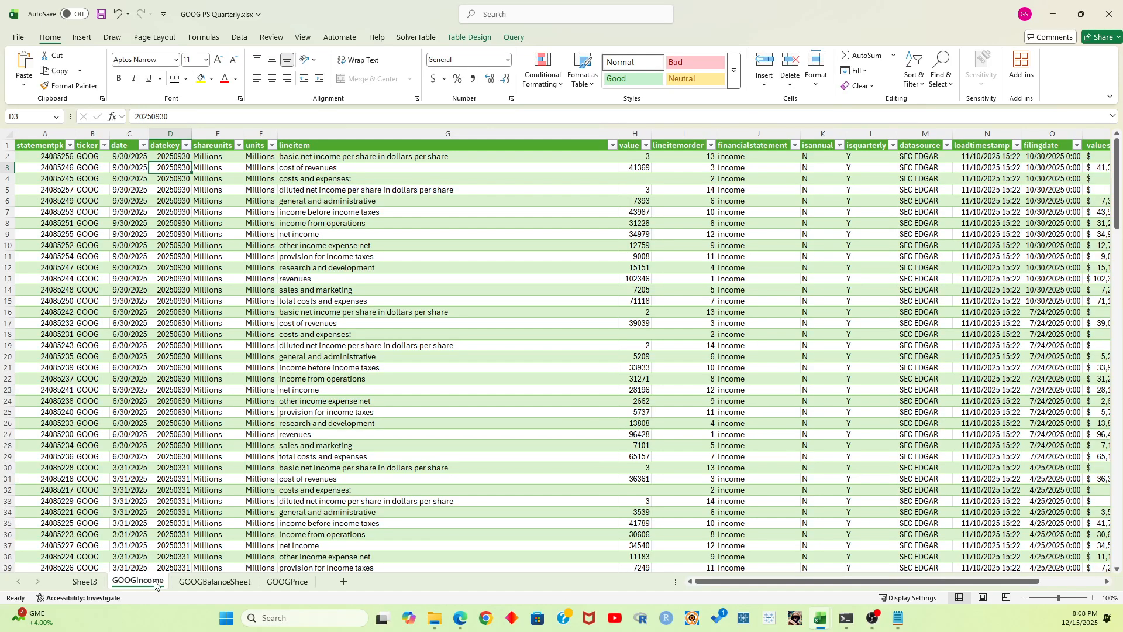
pyautogui.click(193, 582)
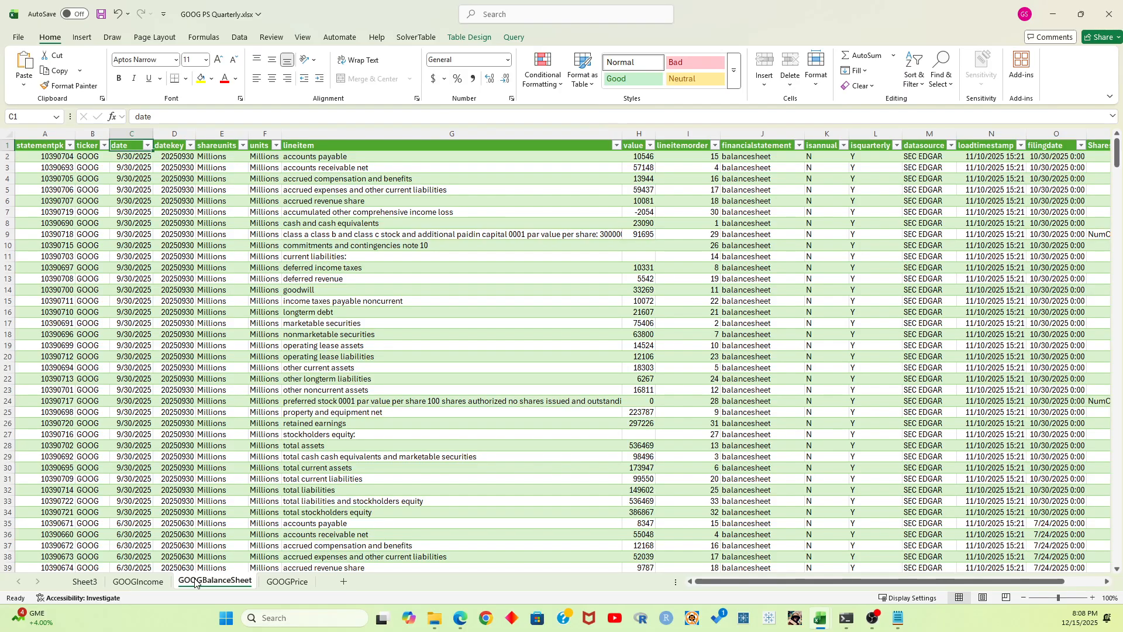
pyautogui.click(285, 582)
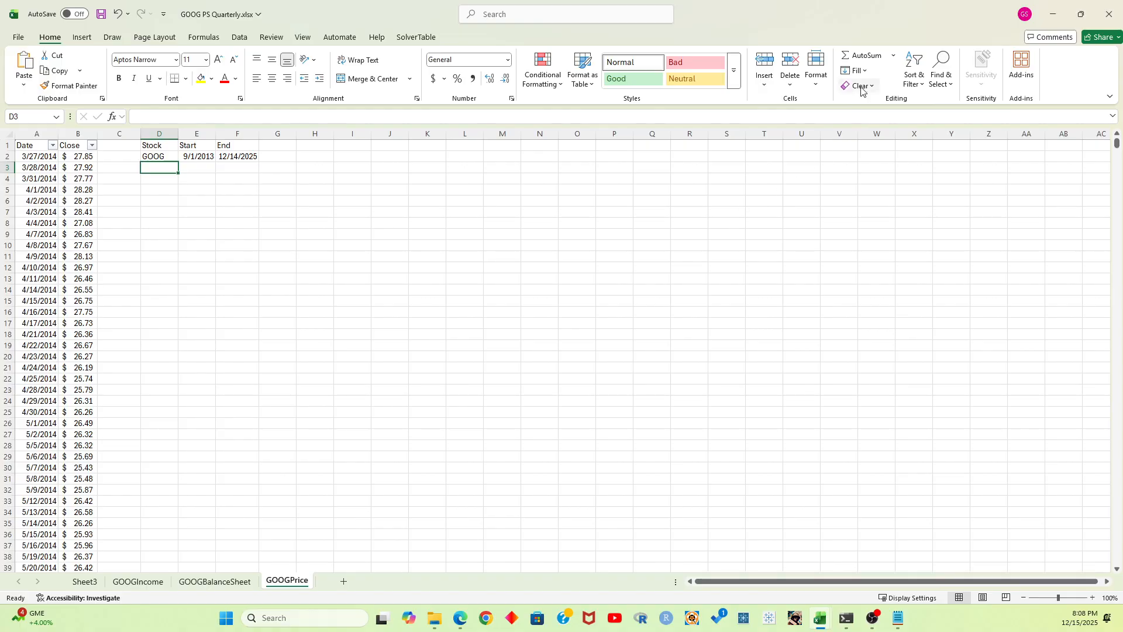
pyautogui.moveTo(888, 14); pyautogui.dragTo(0, 158)
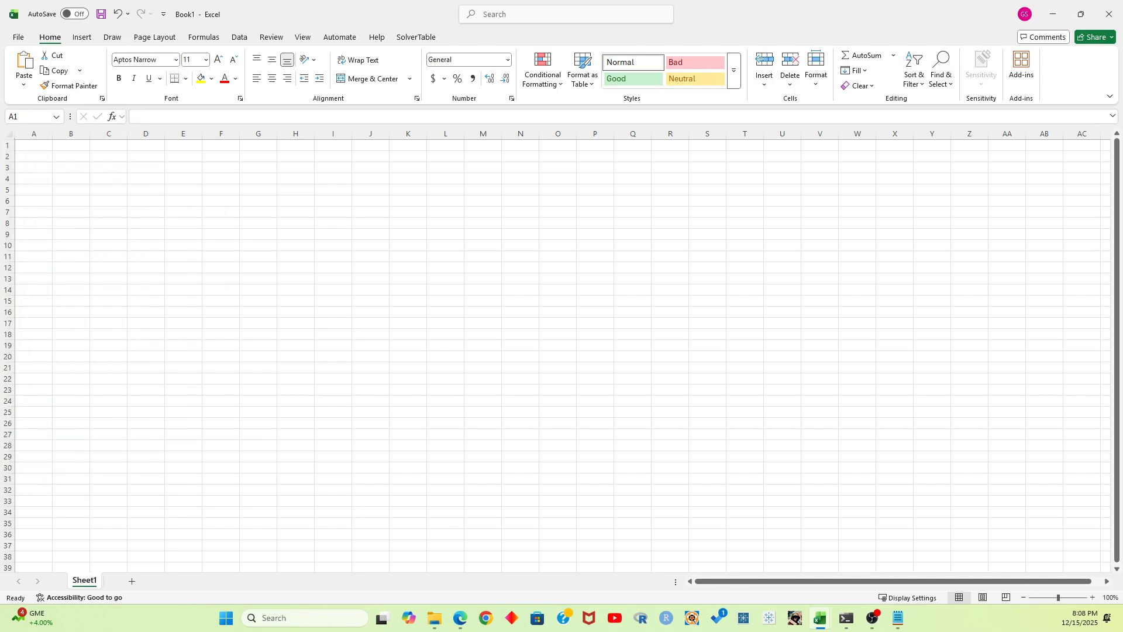
pyautogui.click(240, 248)
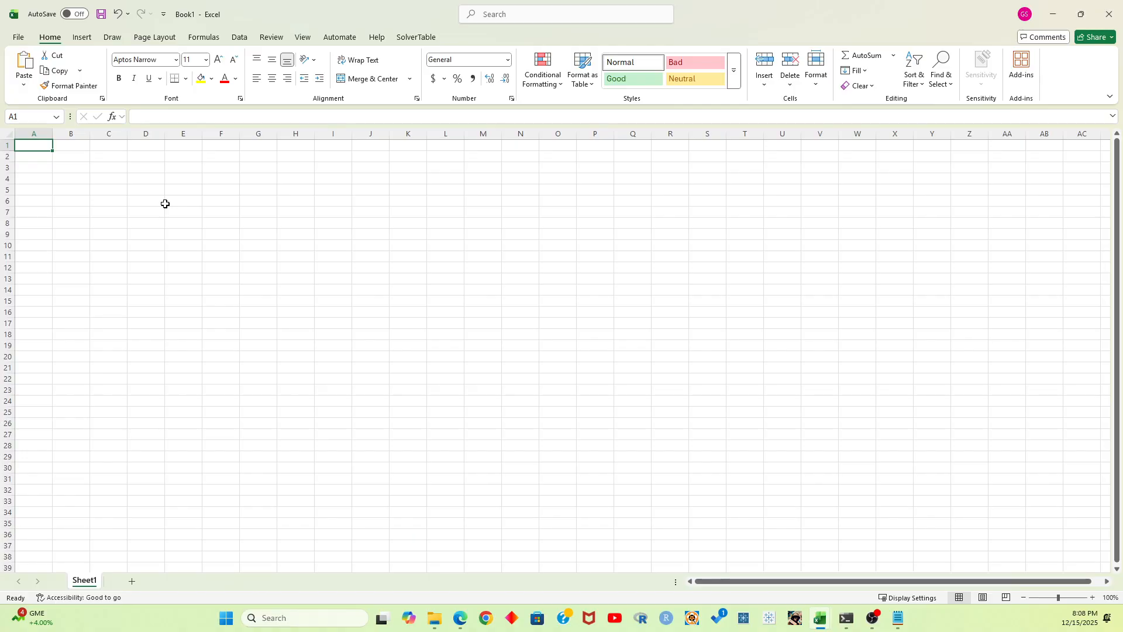
# Switch to the YouDomo account page in Edge and examine the API key and API secret fields
pyautogui.click(463, 619)
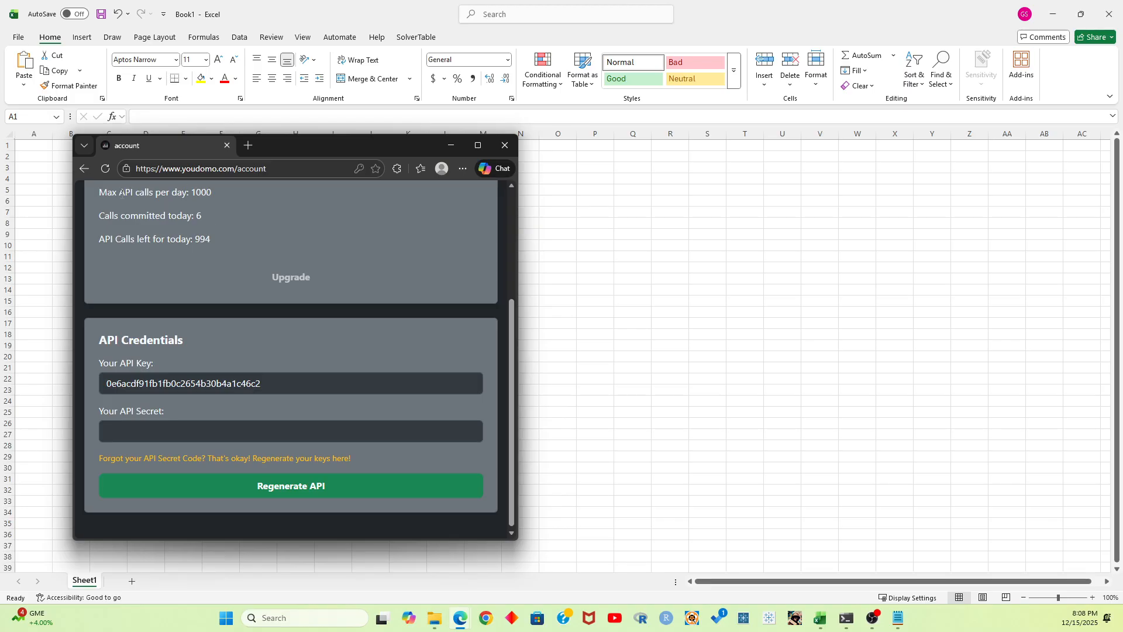
pyautogui.doubleClick(243, 383)
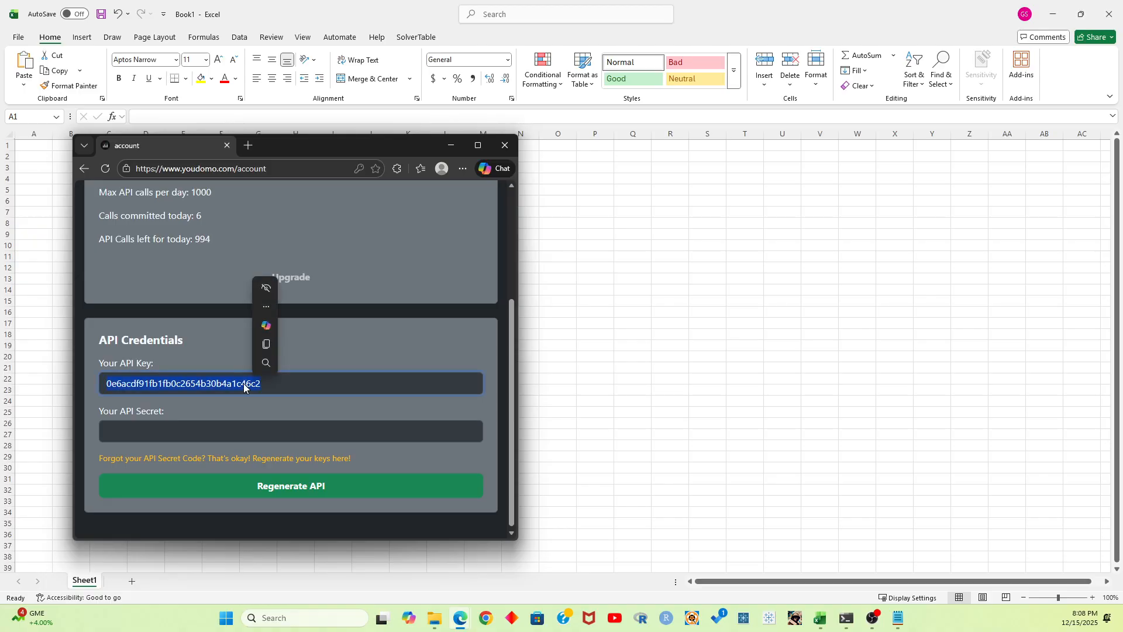
pyautogui.moveTo(325, 386)
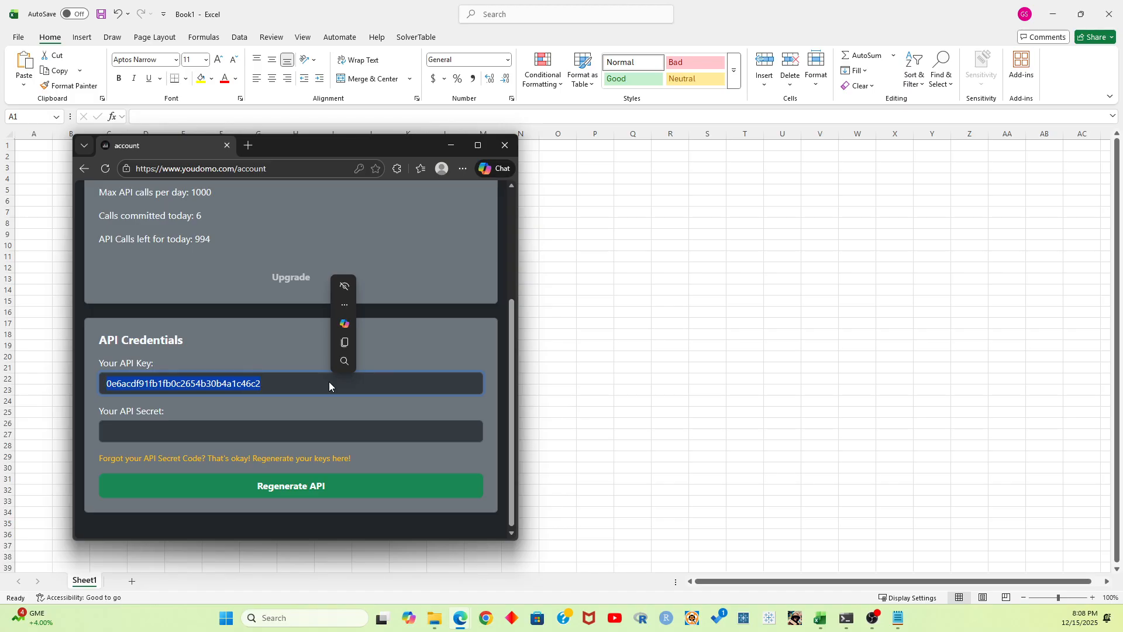
pyautogui.click(312, 377)
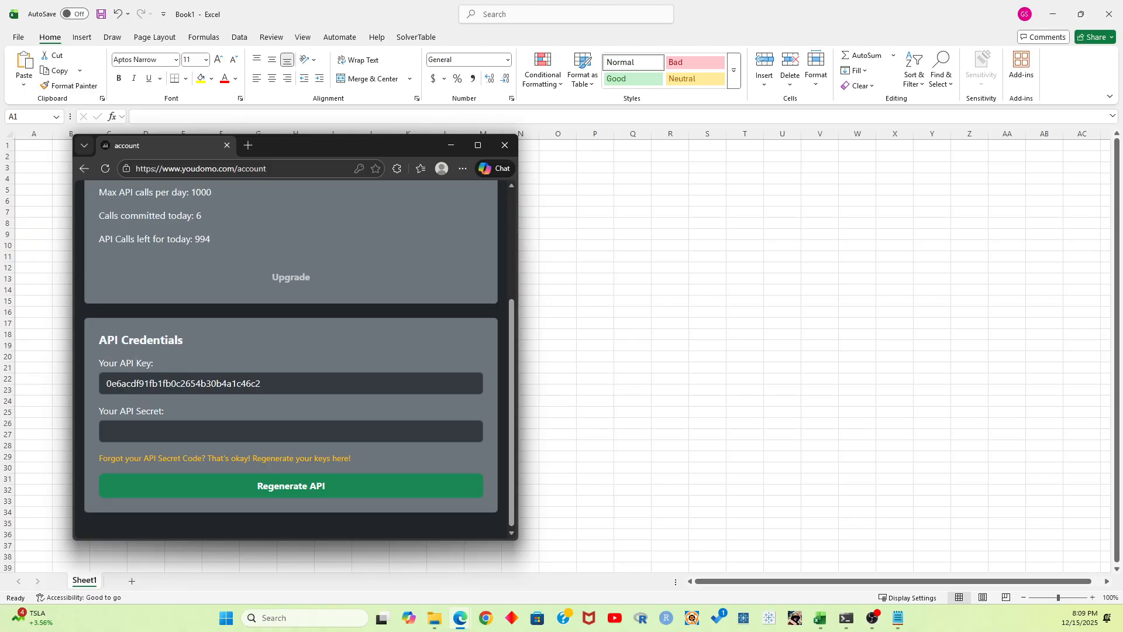
pyautogui.click(148, 431)
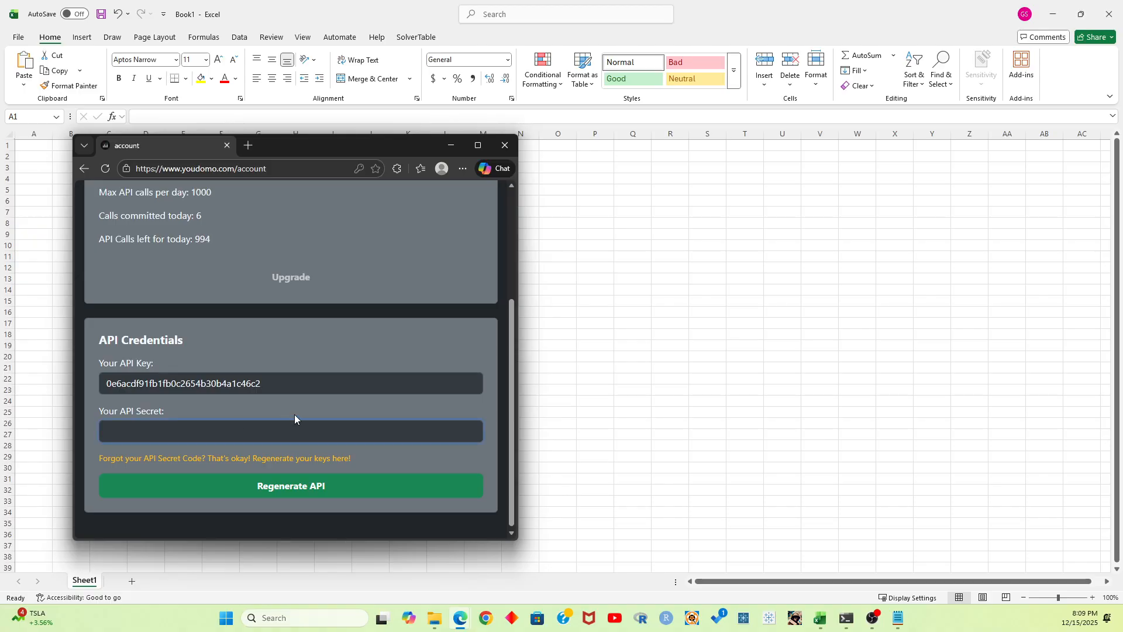
pyautogui.moveTo(357, 145); pyautogui.dragTo(0, 120)
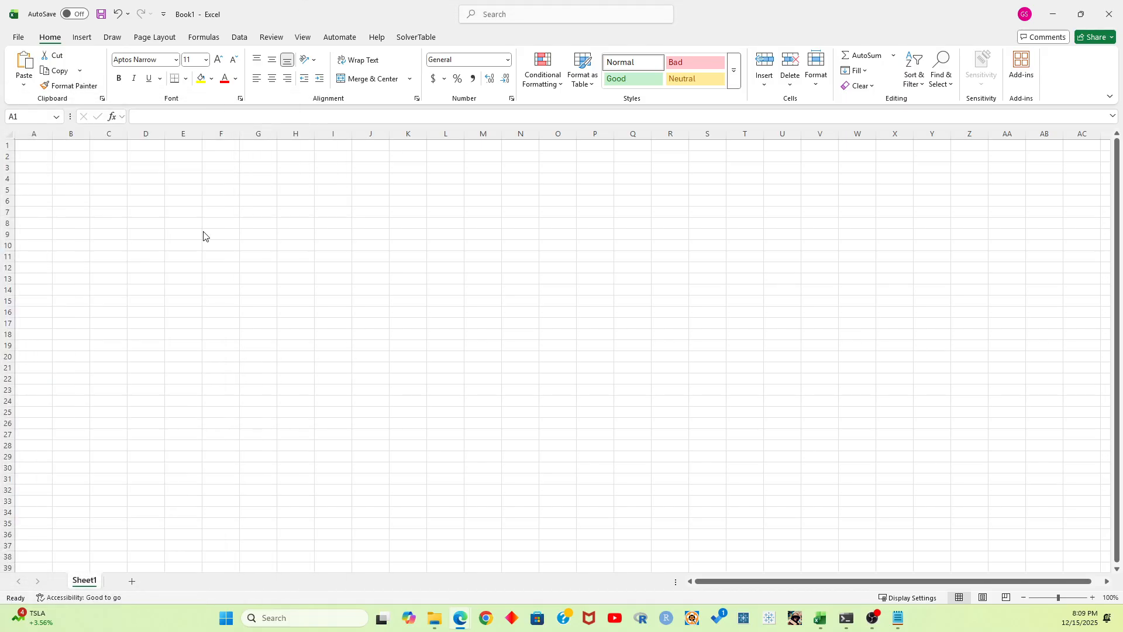
# Start a data import from the web in the blank Book1 workbook
pyautogui.click(239, 35)
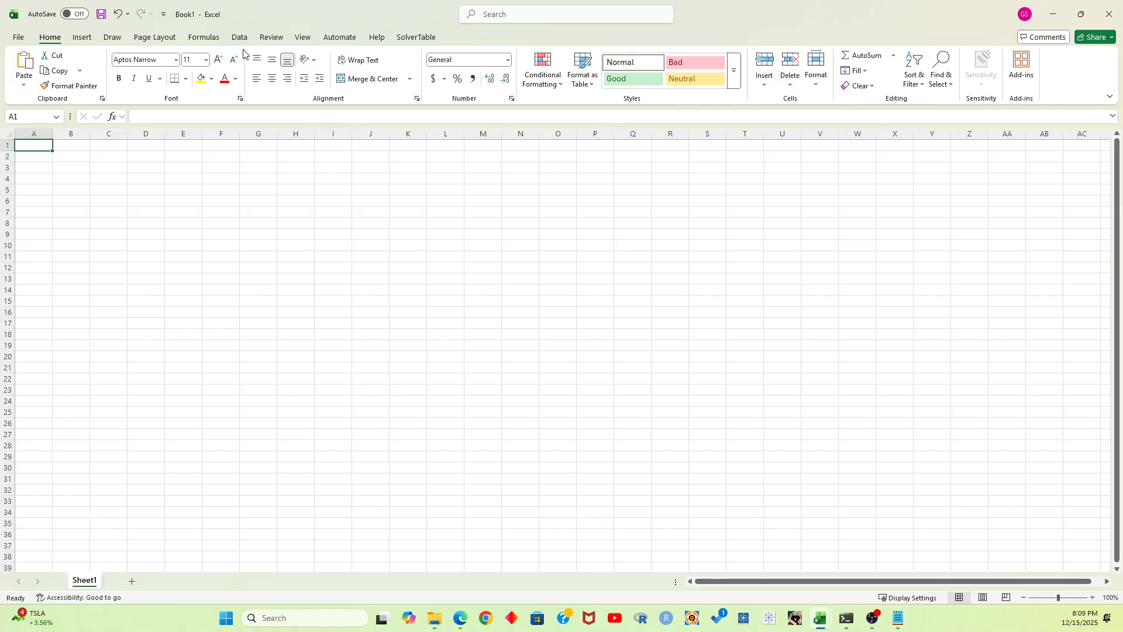
pyautogui.click(240, 38)
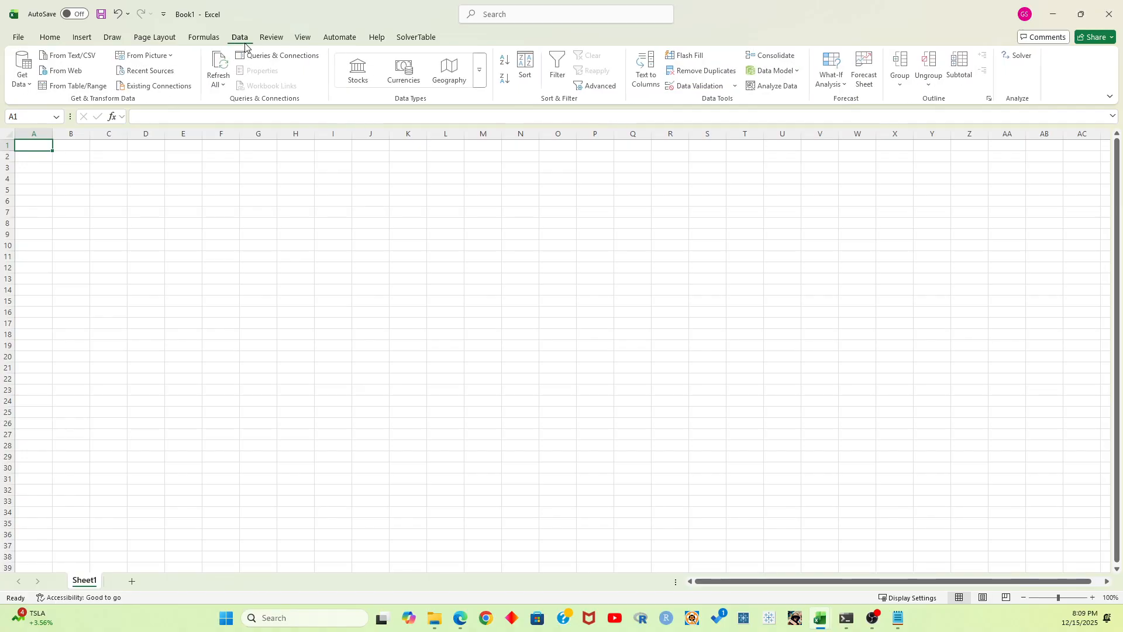
pyautogui.click(26, 85)
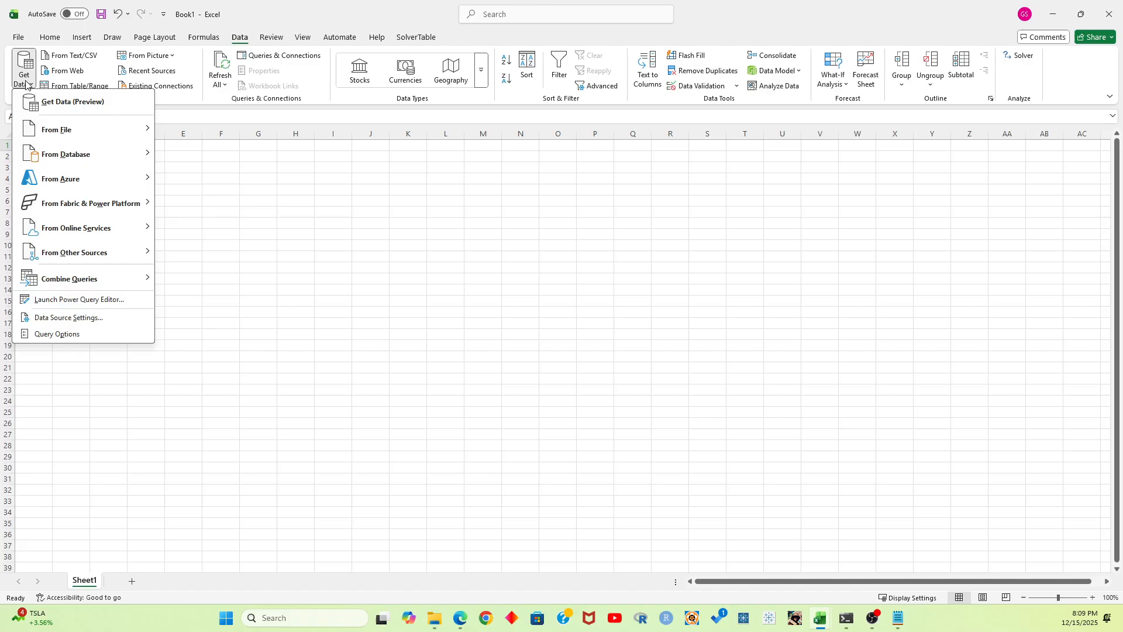
pyautogui.click(78, 71)
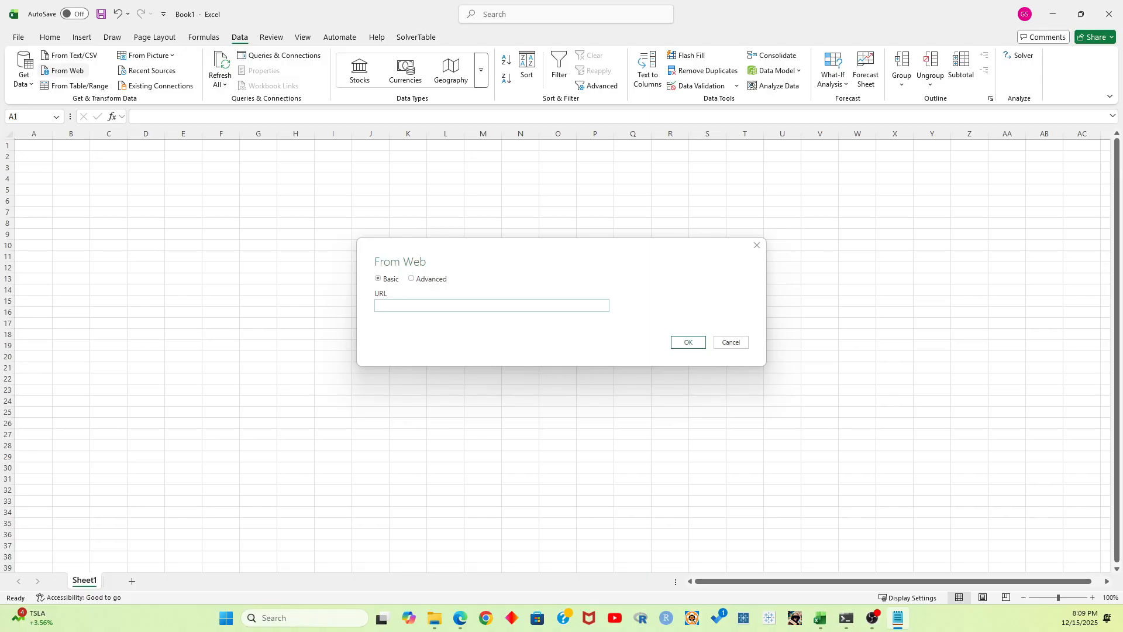
# Switch to the YouDomo API documentation in the browser and read the base URL, query parameters and example request
pyautogui.hotkey('alt', 'Tab')
pyautogui.hotkey('alt', 'Tab')
pyautogui.moveTo(308, 126); pyautogui.dragTo(358, 115)
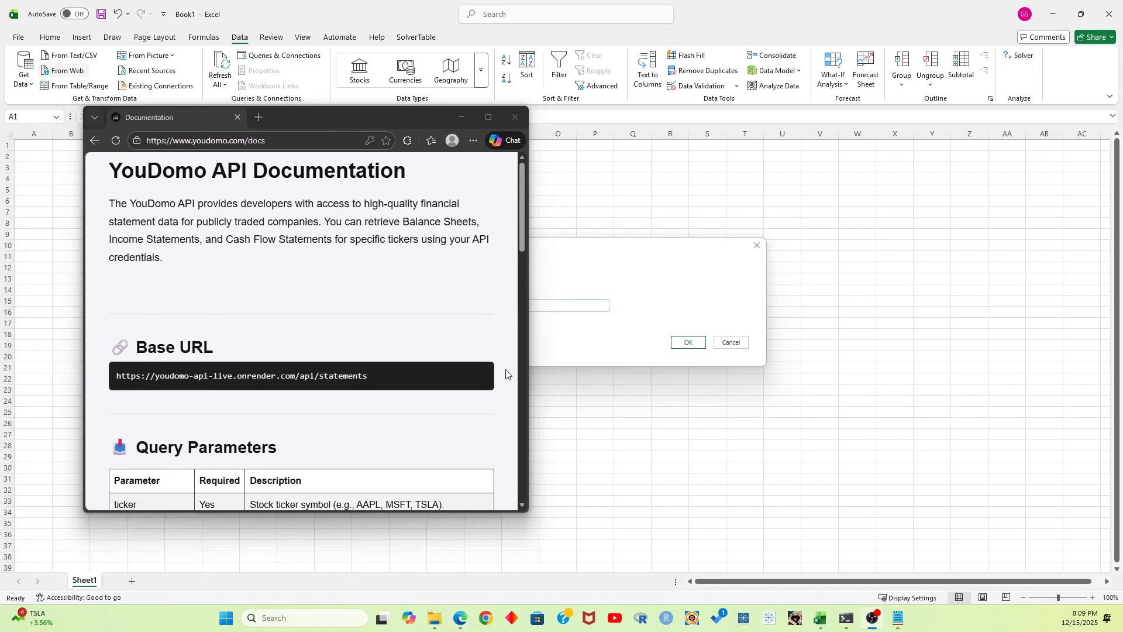
pyautogui.scroll(-3, 386, 266)
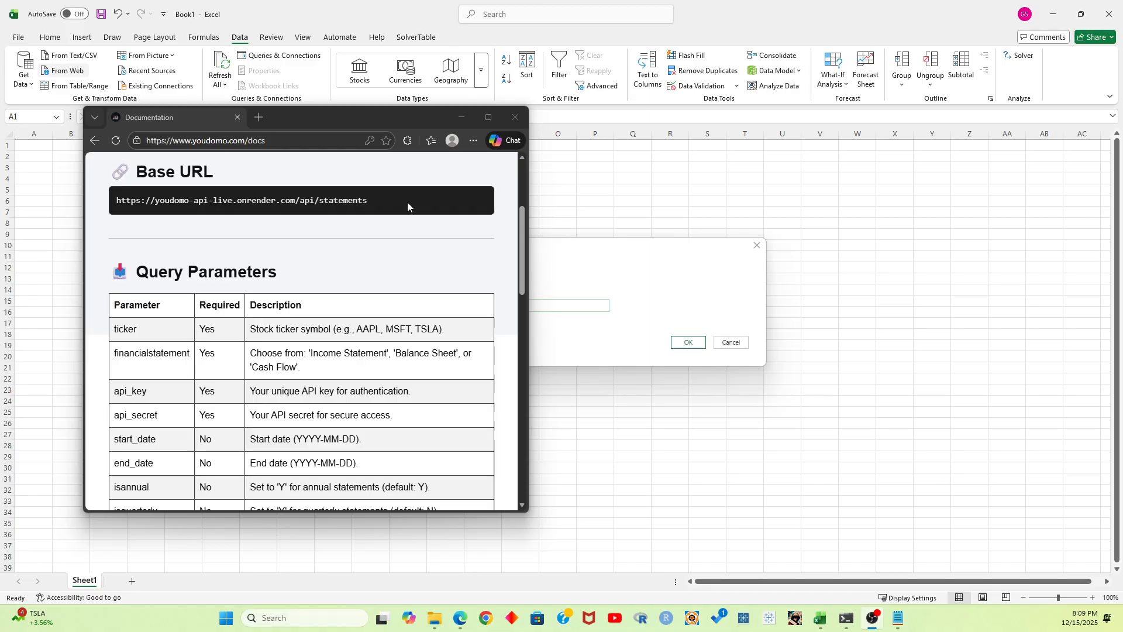
pyautogui.scroll(-2, 419, 206)
pyautogui.scroll(1, 156, 214)
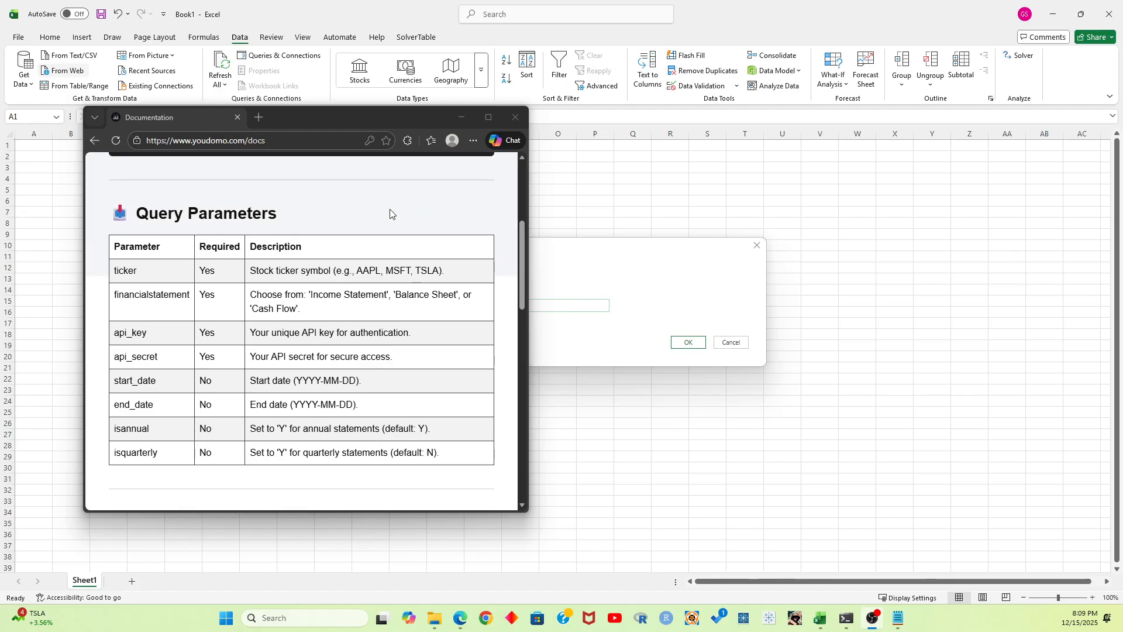
pyautogui.moveTo(138, 214); pyautogui.dragTo(476, 456)
pyautogui.click(426, 383)
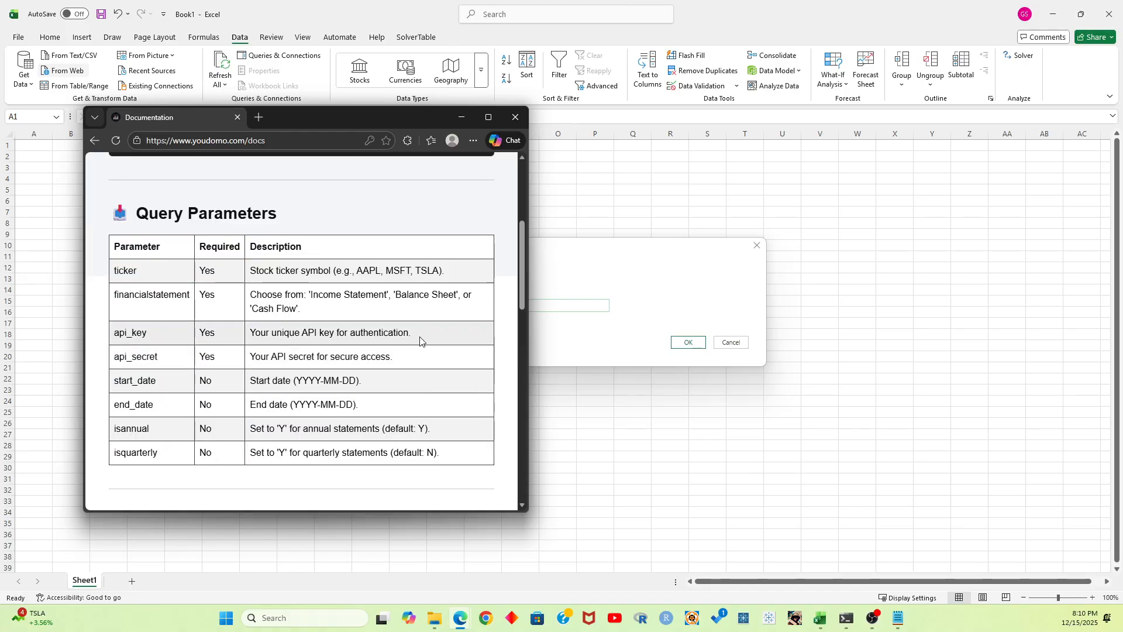
pyautogui.scroll(-5, 420, 341)
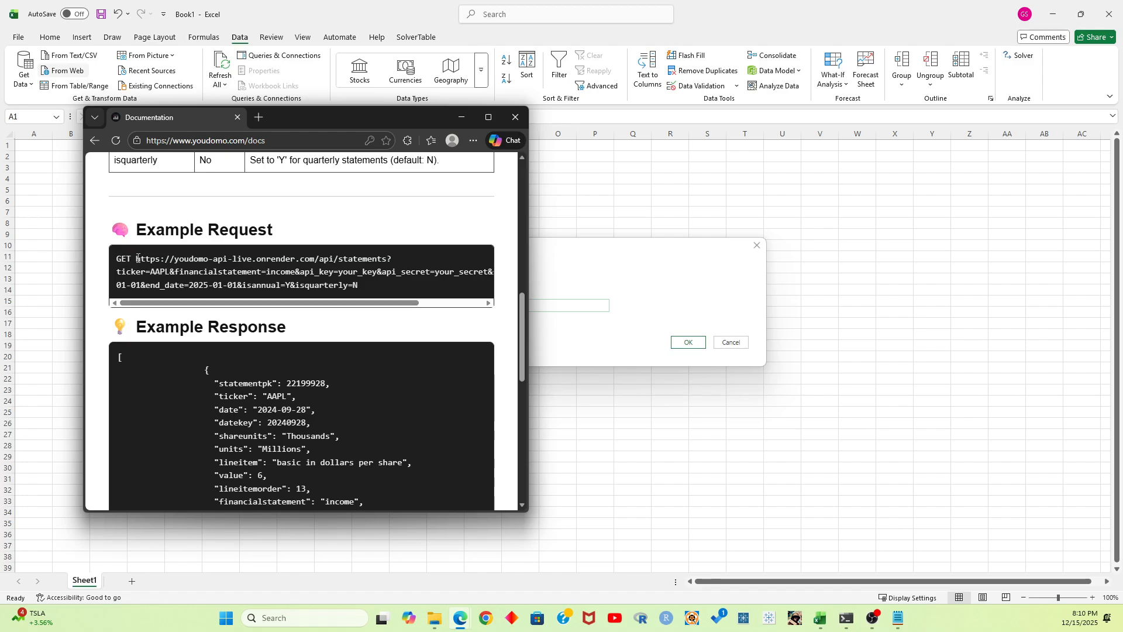
# Copy the full example request URL from the documentation and paste it as the web import's URL
pyautogui.moveTo(140, 262); pyautogui.dragTo(383, 291)
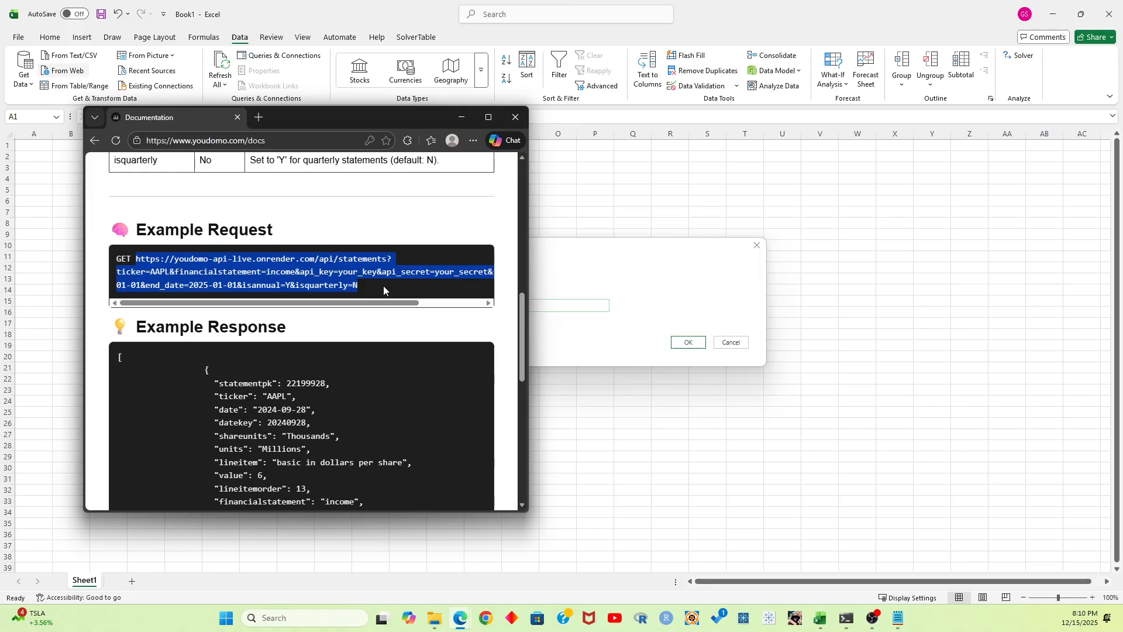
pyautogui.click(379, 284)
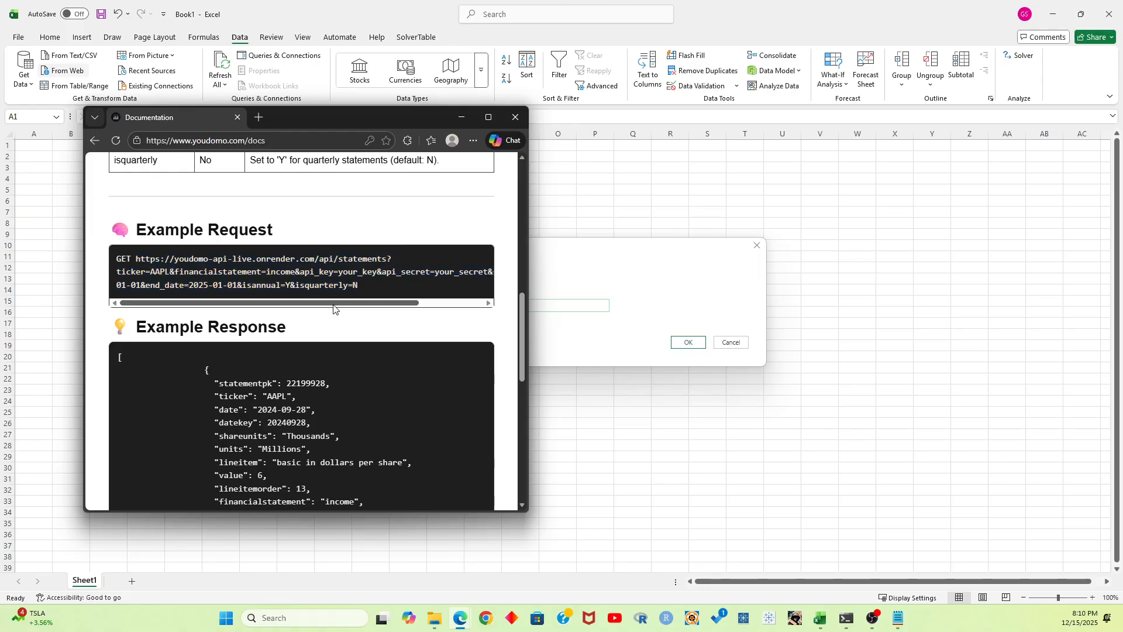
pyautogui.moveTo(399, 118); pyautogui.dragTo(0, 126)
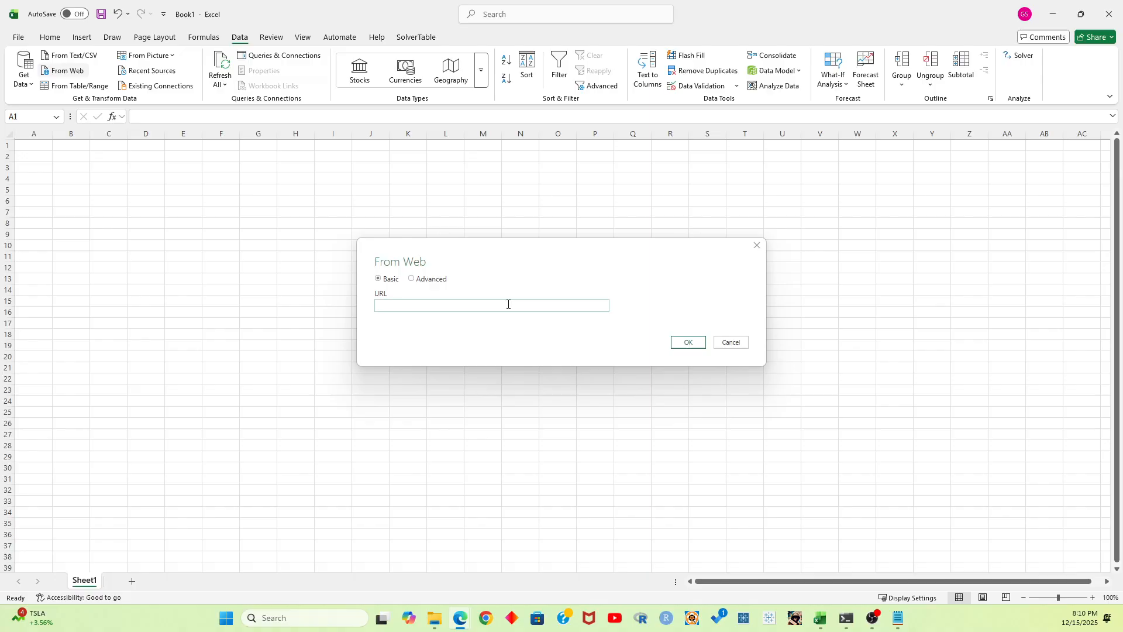
pyautogui.click(464, 308)
pyautogui.hotkey('ctrl', 'v')
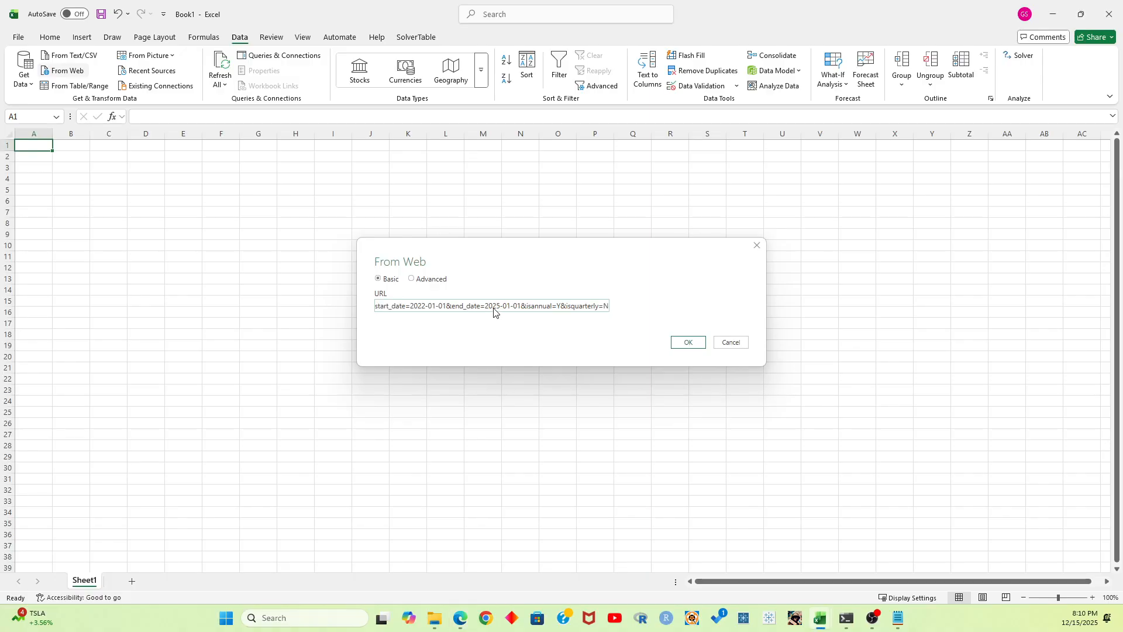
# Set the year of end_date in the request URL to 2026
pyautogui.doubleClick(418, 306)
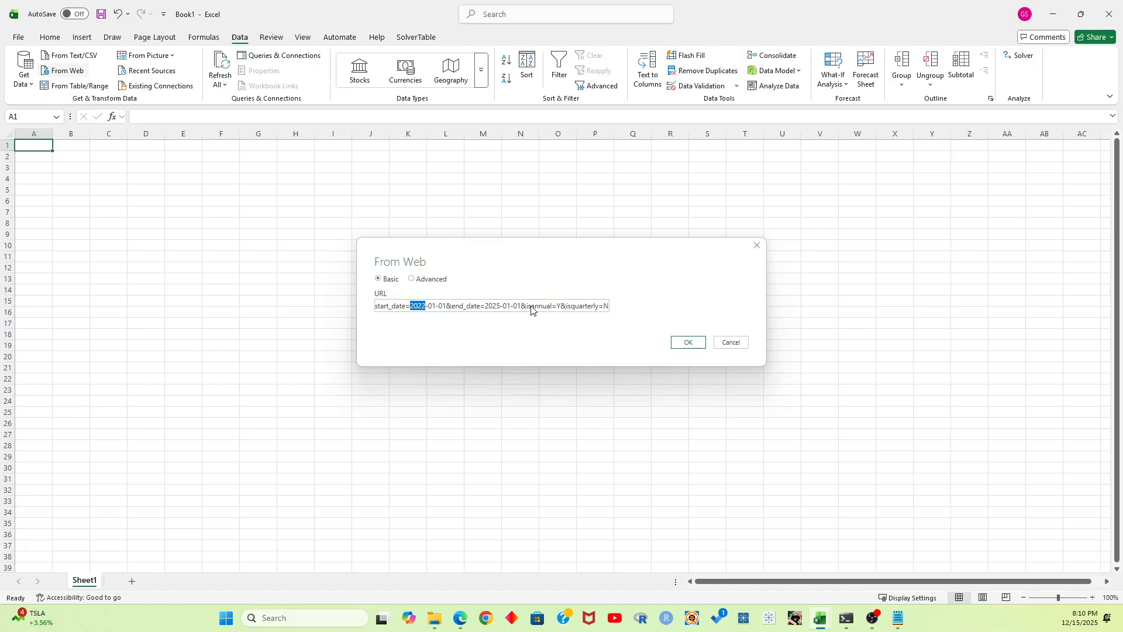
pyautogui.doubleClick(490, 307)
pyautogui.write('2026')
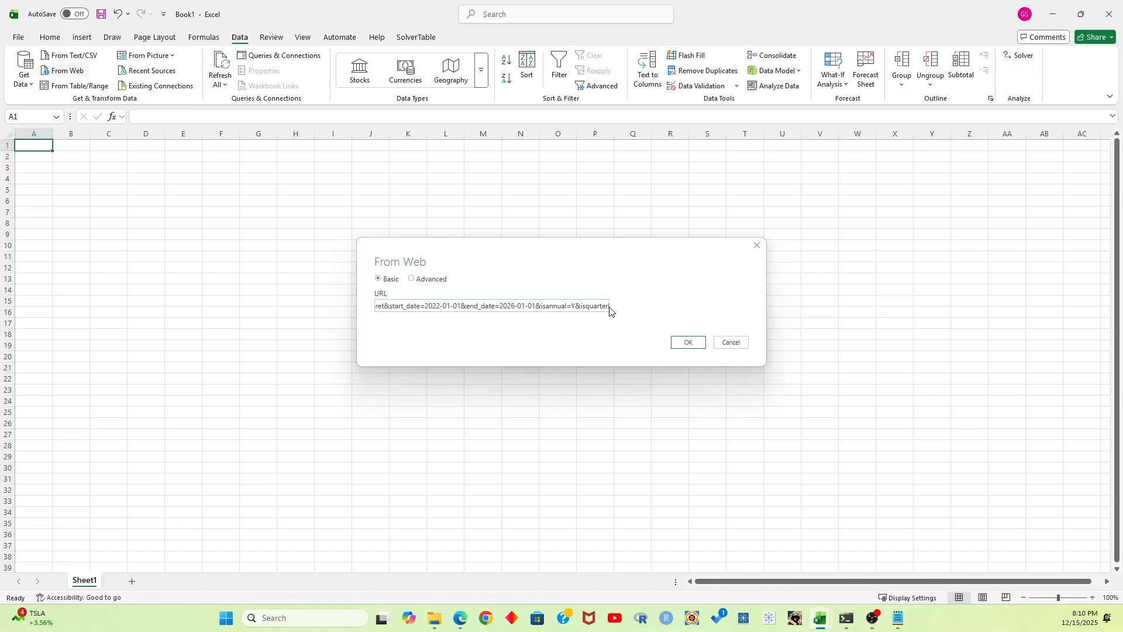
# Replace the your_key placeholder in the request URL with the API key from the YouDomo account
pyautogui.doubleClick(509, 306)
pyautogui.moveTo(451, 310); pyautogui.dragTo(381, 316)
pyautogui.click(486, 310)
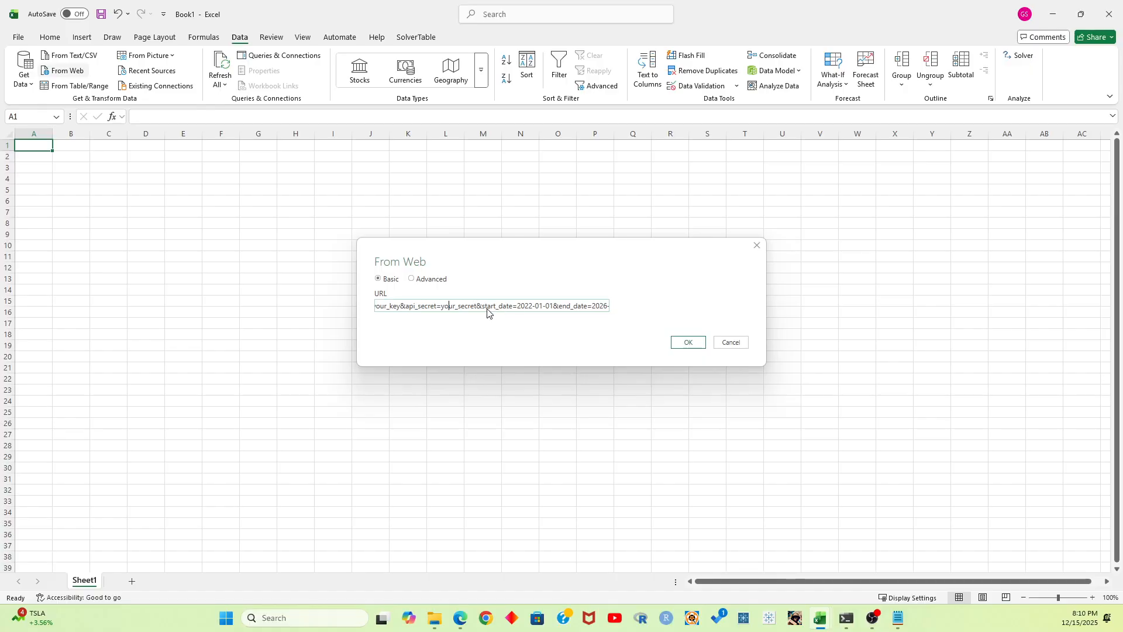
pyautogui.press('Left')
pyautogui.press('Left')
pyautogui.press('Left')
pyautogui.press('Left')
pyautogui.press('Left')
pyautogui.press('Left')
pyautogui.press('Left')
pyautogui.press('Left')
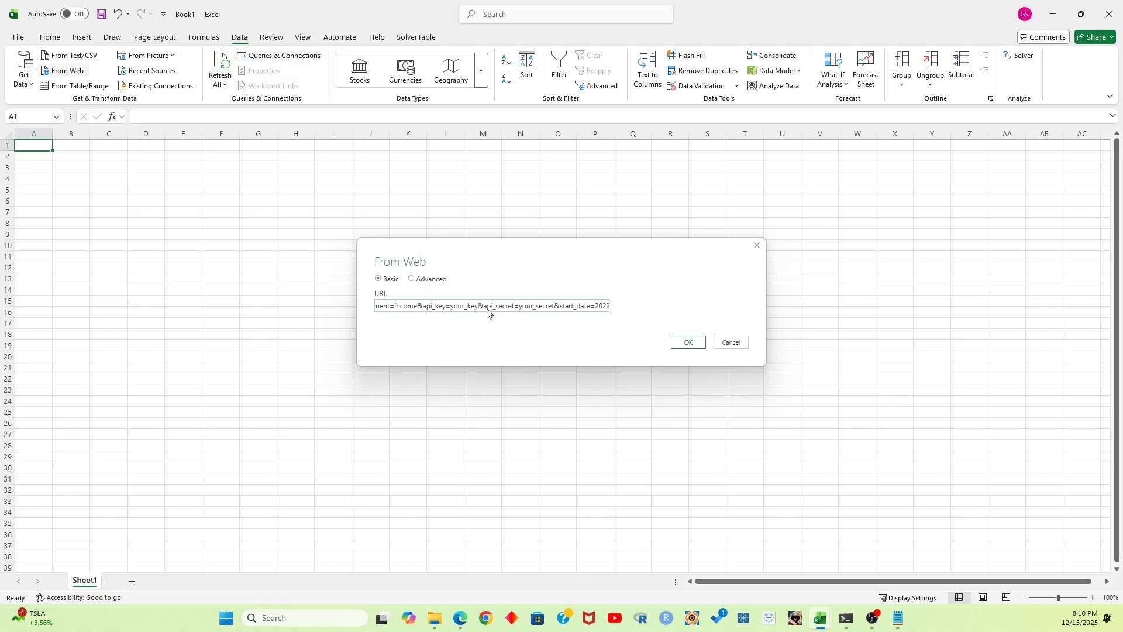
pyautogui.hotkey('shift', 'Right')
pyautogui.hotkey('shift', 'Right')
pyautogui.hotkey('shift', 'Right')
pyautogui.hotkey('shift', 'Right')
pyautogui.hotkey('shift', 'Right')
pyautogui.hotkey('shift', 'Right')
pyautogui.hotkey('shift', 'Right')
pyautogui.hotkey('shift', 'Right')
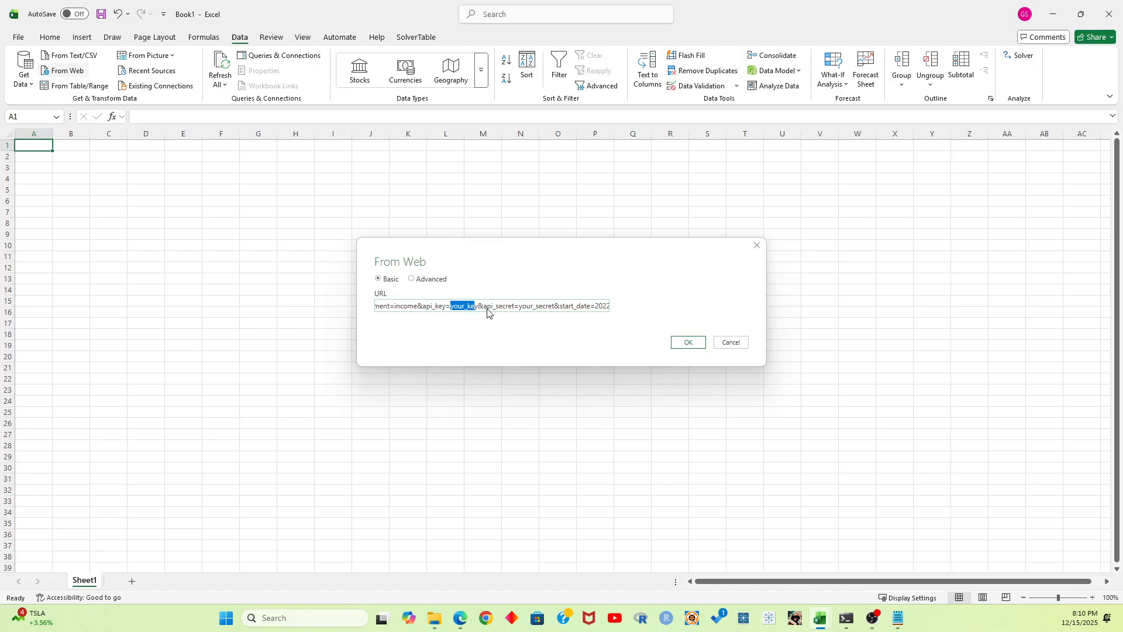
pyautogui.press('BackSpace')
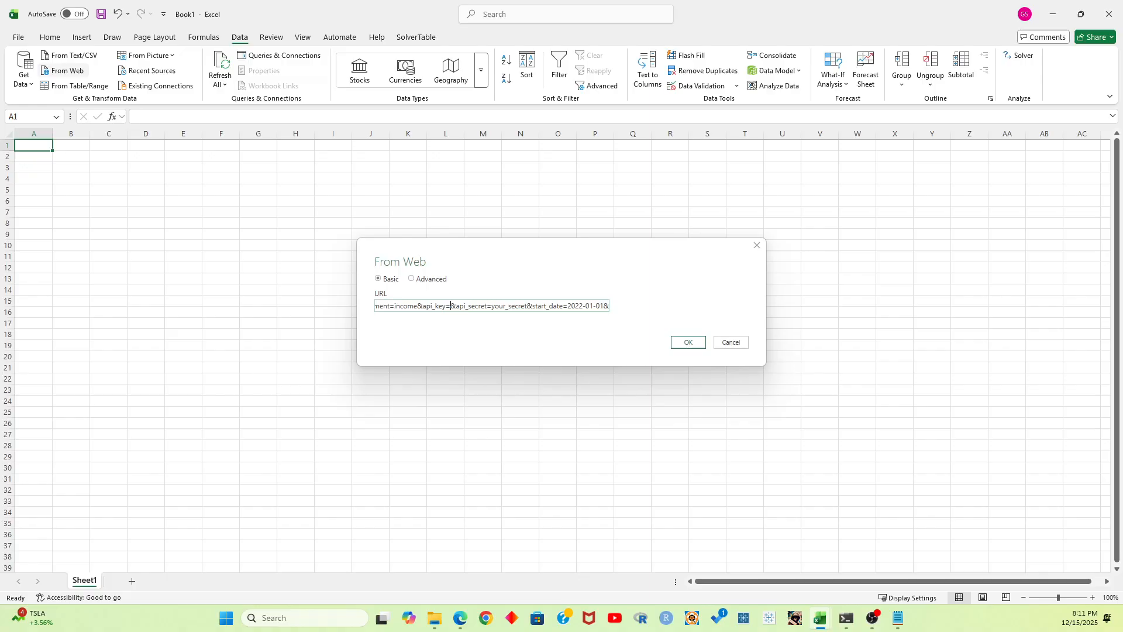
pyautogui.hotkey('alt', 'Tab')
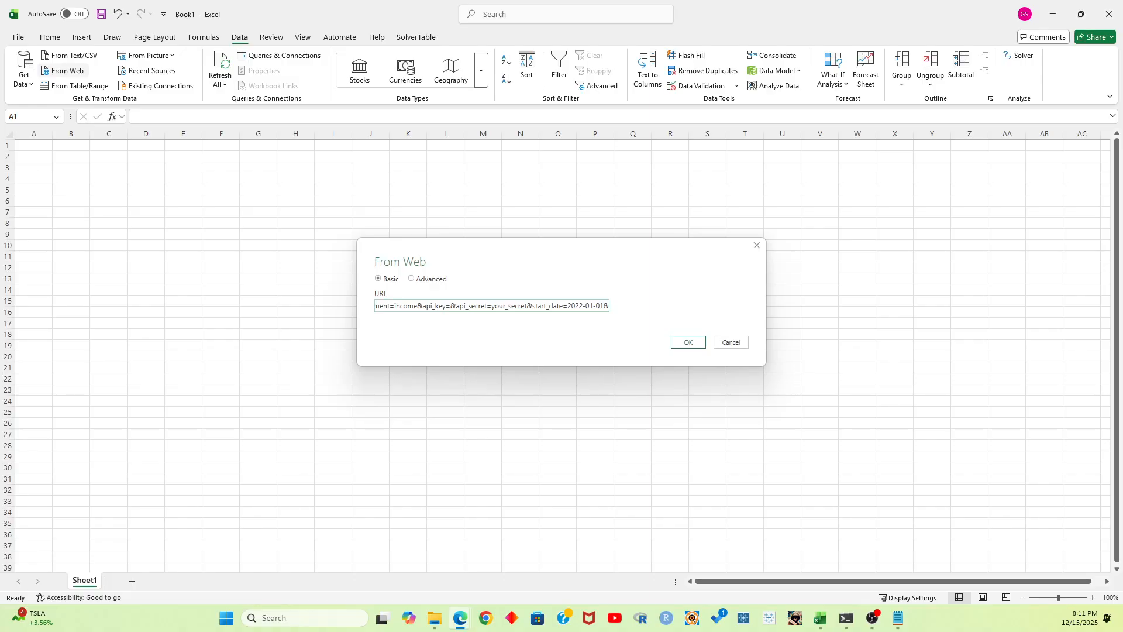
pyautogui.hotkey('alt', 'Tab')
pyautogui.hotkey('alt', 'Tab')
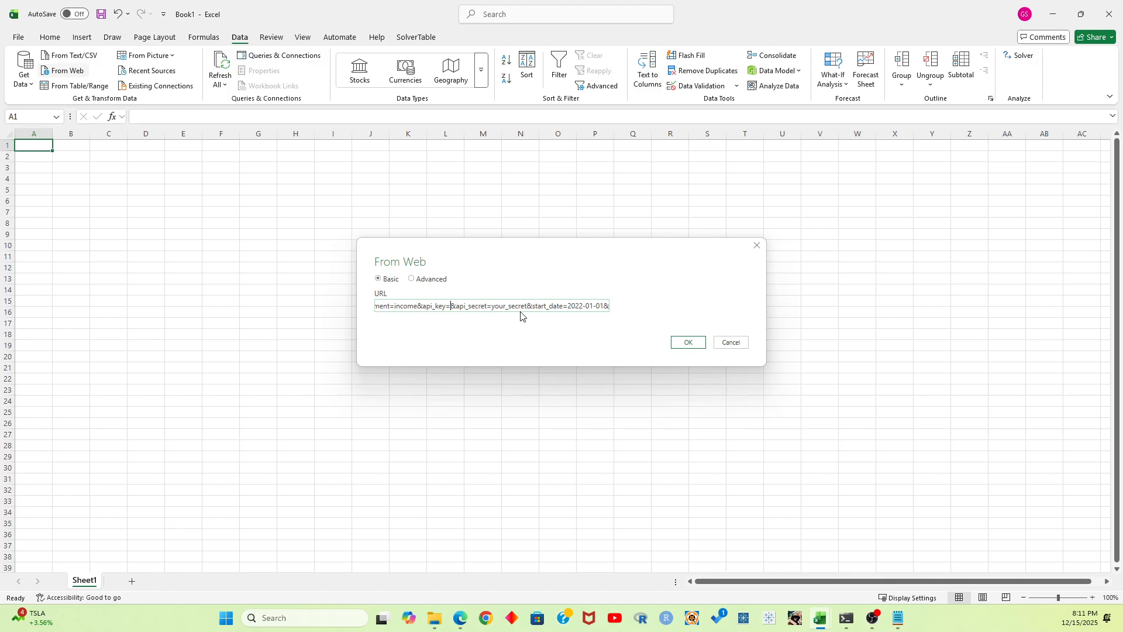
pyautogui.hotkey('ctrl', 'v')
# Replace the your_secret placeholder in the request URL with the API secret and submit the web import
pyautogui.press('Right')
pyautogui.press('Right')
pyautogui.press('Right')
pyautogui.press('Right')
pyautogui.press('Right')
pyautogui.hotkey('shift', 'Right')
pyautogui.hotkey('shift', 'Right')
pyautogui.hotkey('shift', 'Right')
pyautogui.hotkey('shift', 'Right')
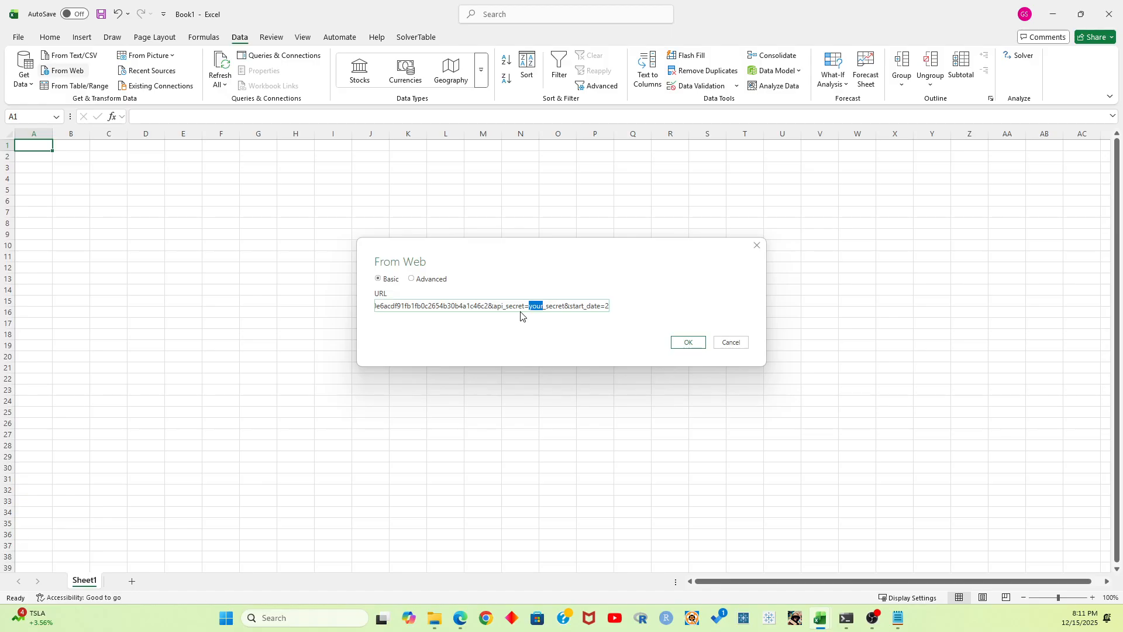
pyautogui.hotkey('shift', 'Right')
pyautogui.hotkey('shift', 'Right')
pyautogui.hotkey('shift', 'Right')
pyautogui.hotkey('shift', 'Right')
pyautogui.hotkey('shift', 'Right')
pyautogui.hotkey('shift', 'Right')
pyautogui.hotkey('shift', 'Right')
pyautogui.press('Delete')
pyautogui.hotkey('alt', 'Tab')
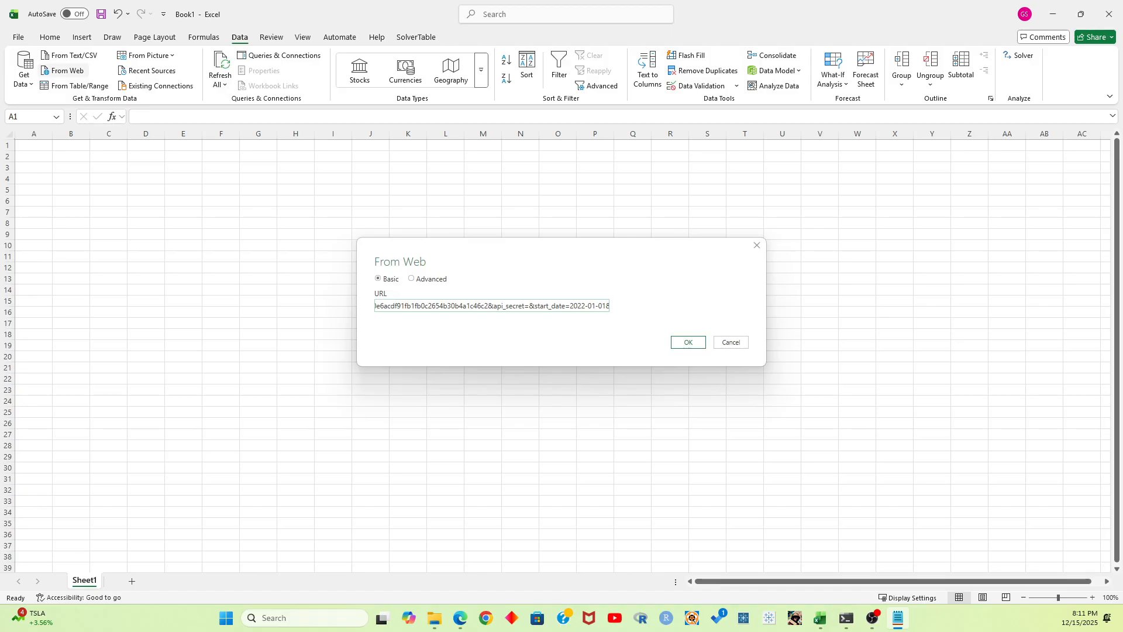
pyautogui.click(505, 307)
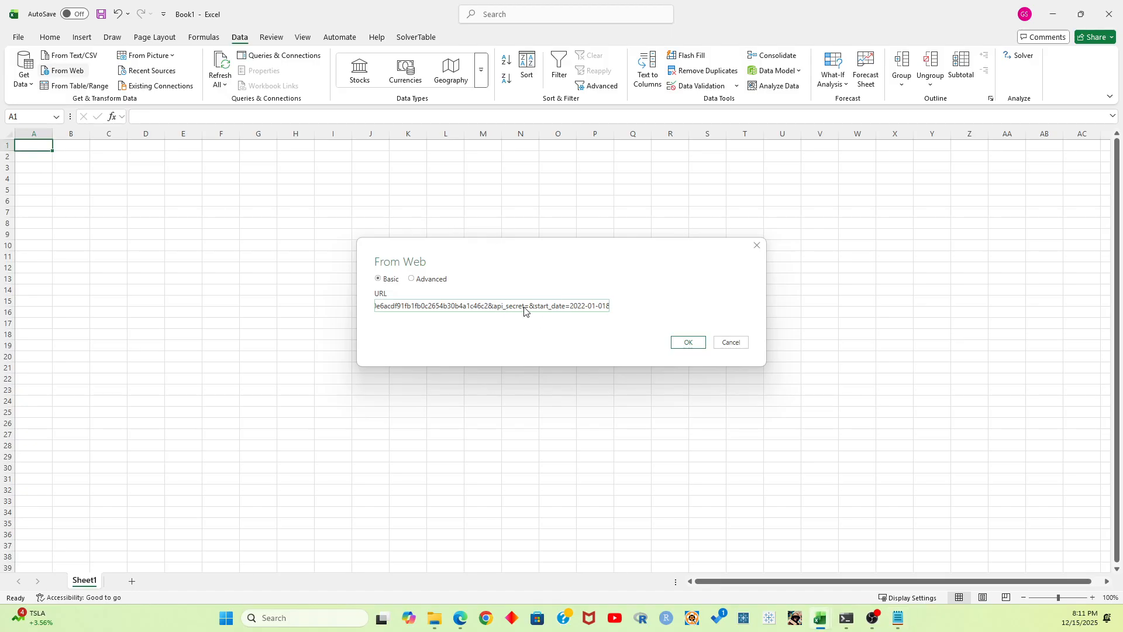
pyautogui.click(529, 311)
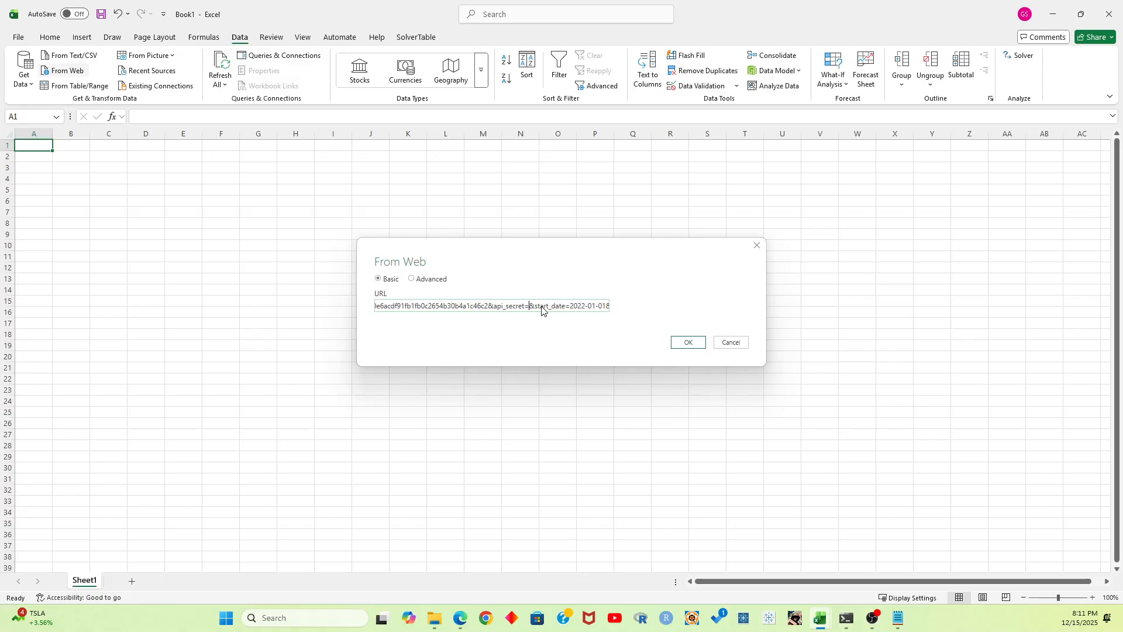
pyautogui.hotkey('ctrl', 'v')
pyautogui.moveTo(566, 306); pyautogui.dragTo(655, 307)
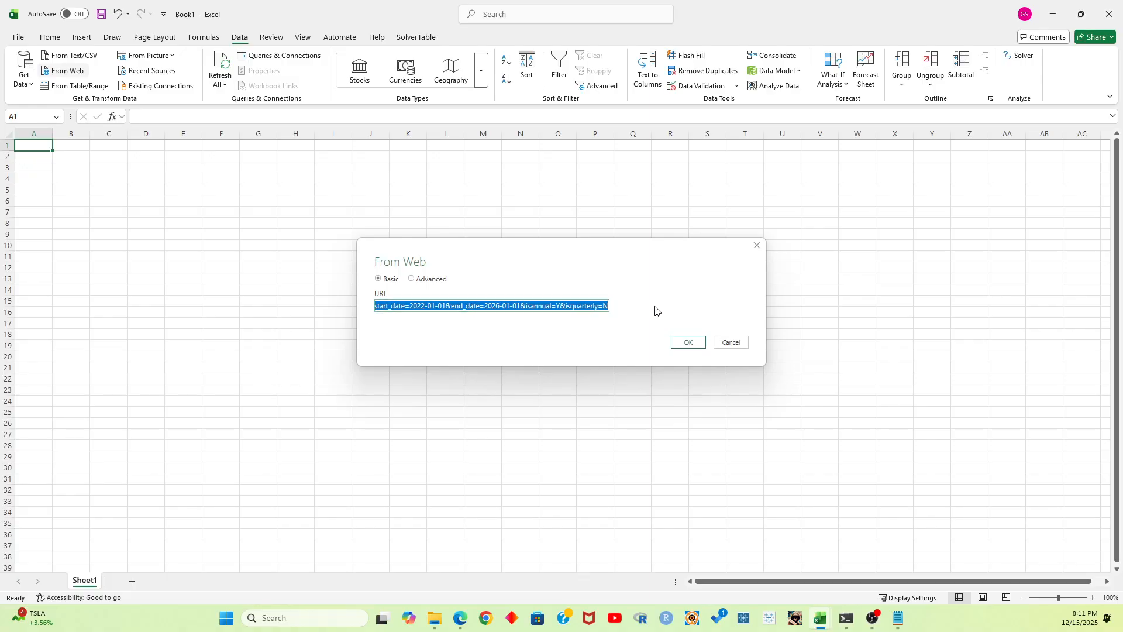
pyautogui.click(687, 343)
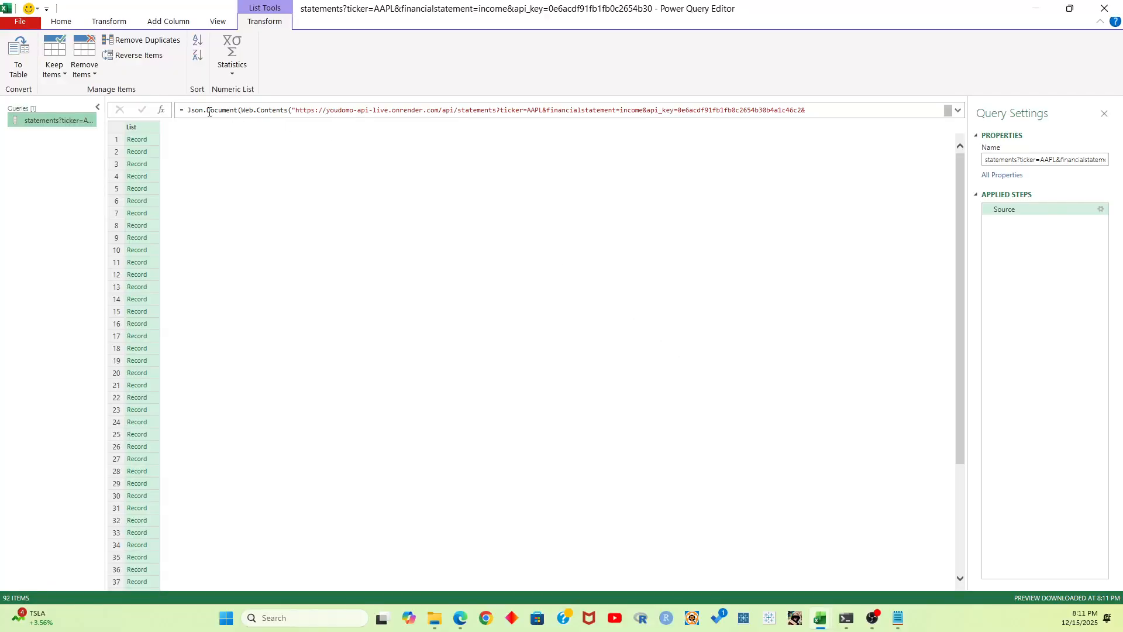
# Open the first record of the list to view its fields, and remove the resulting Navigation step
pyautogui.click(144, 141)
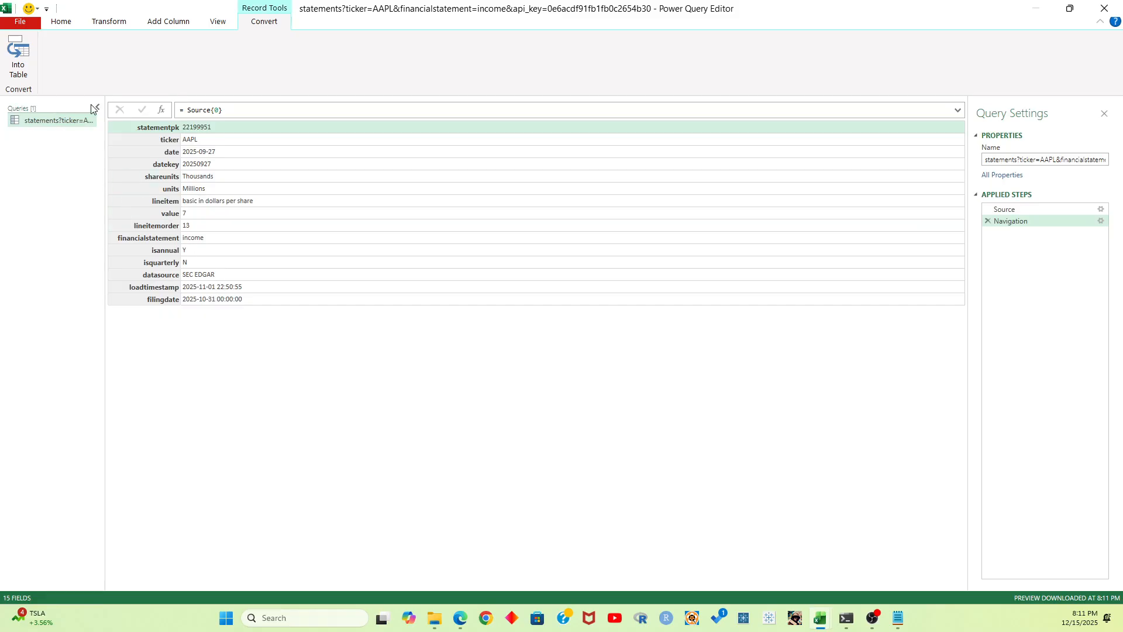
pyautogui.click(988, 221)
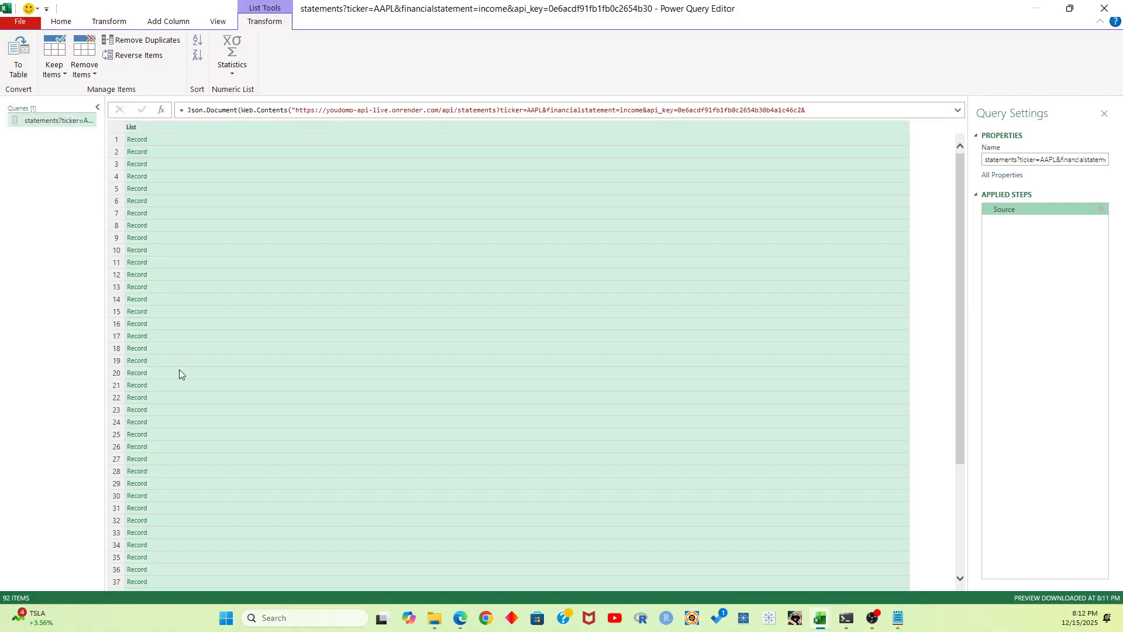
# Convert the record list to a table with no delimiter and expand Column1 into all its fields without the original column name prefix
pyautogui.click(18, 69)
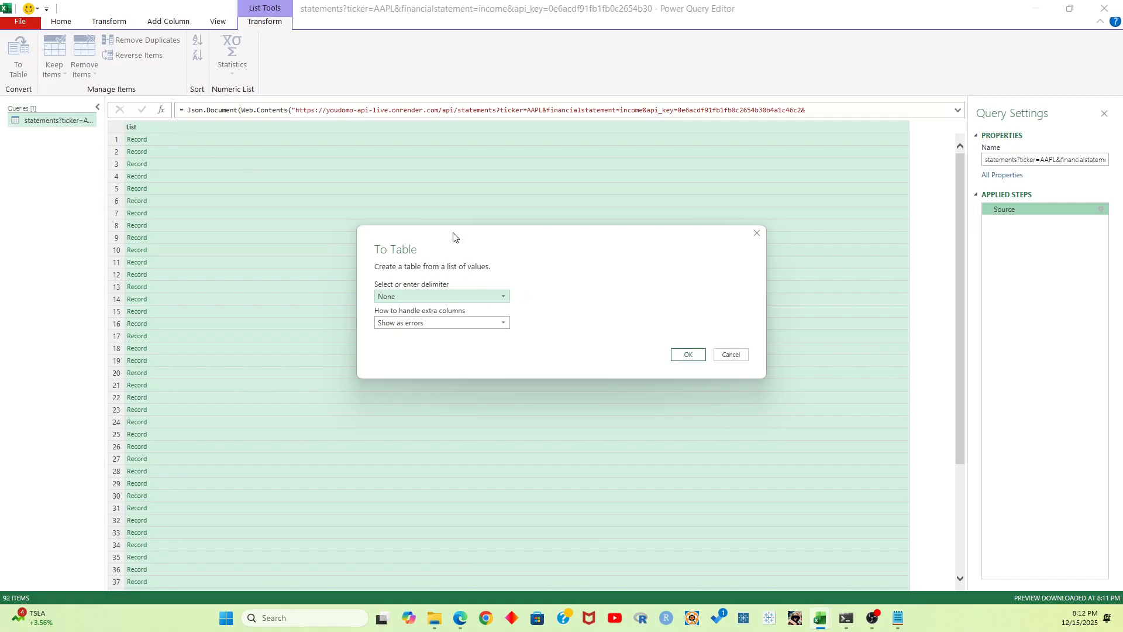
pyautogui.click(698, 356)
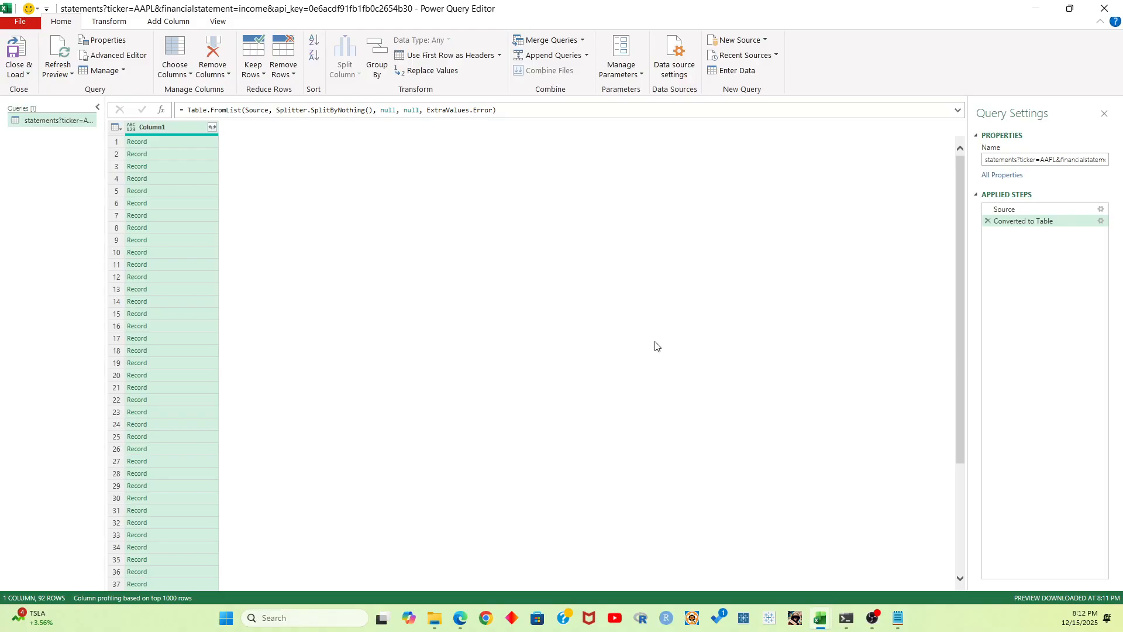
pyautogui.click(212, 127)
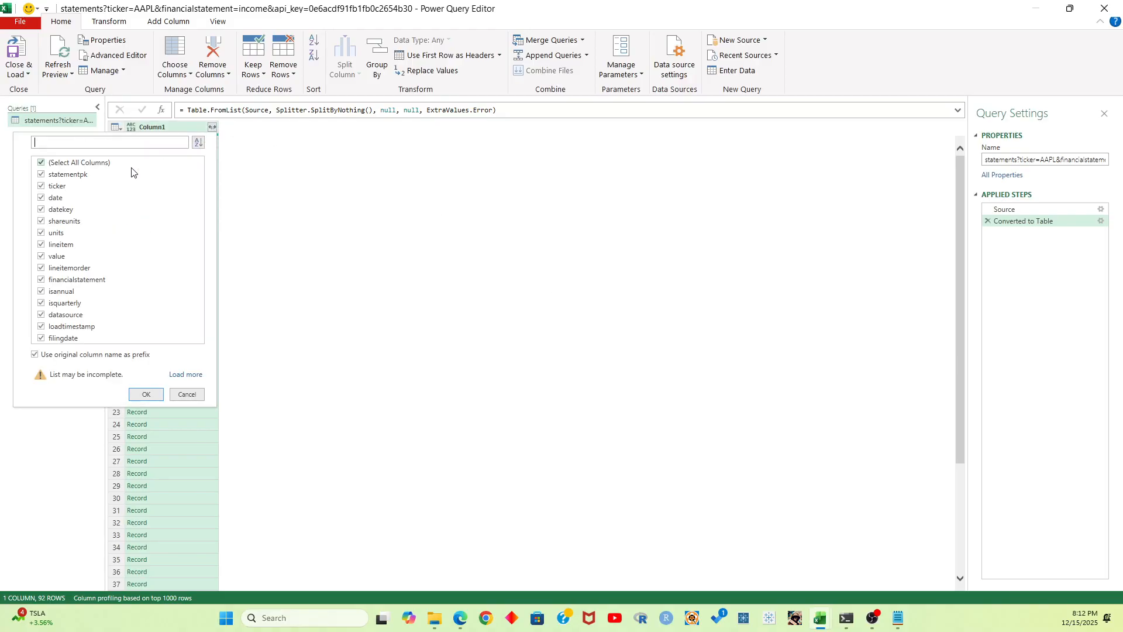
pyautogui.click(76, 354)
pyautogui.click(156, 395)
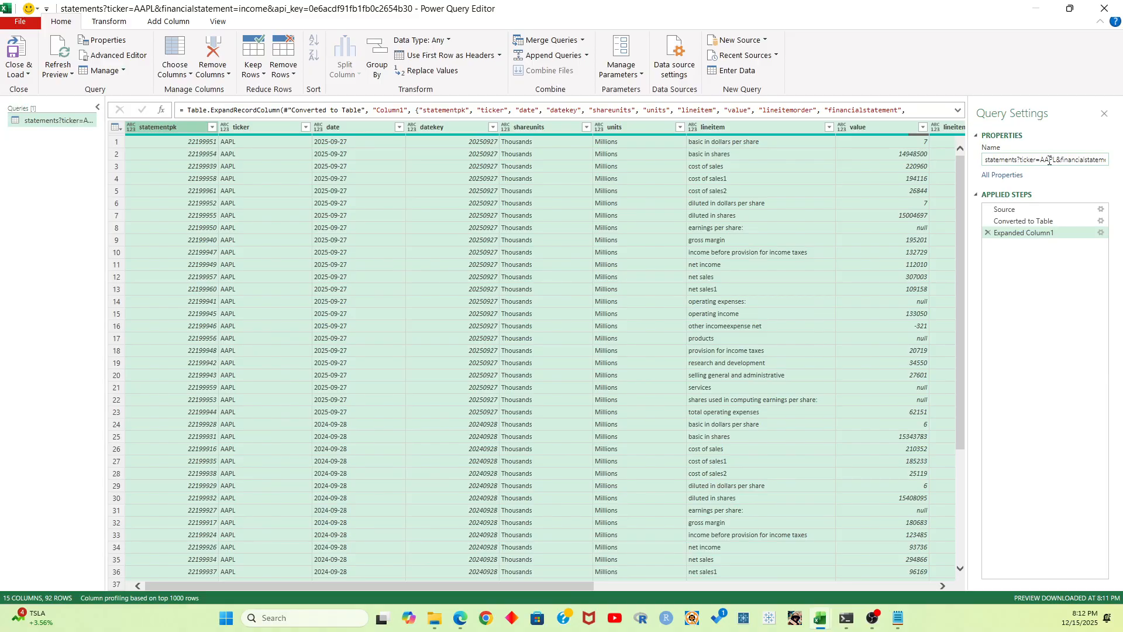
# Change the ticker in the Source step's request URL to GOOG and return to the Expanded Column1 step
pyautogui.click(1100, 209)
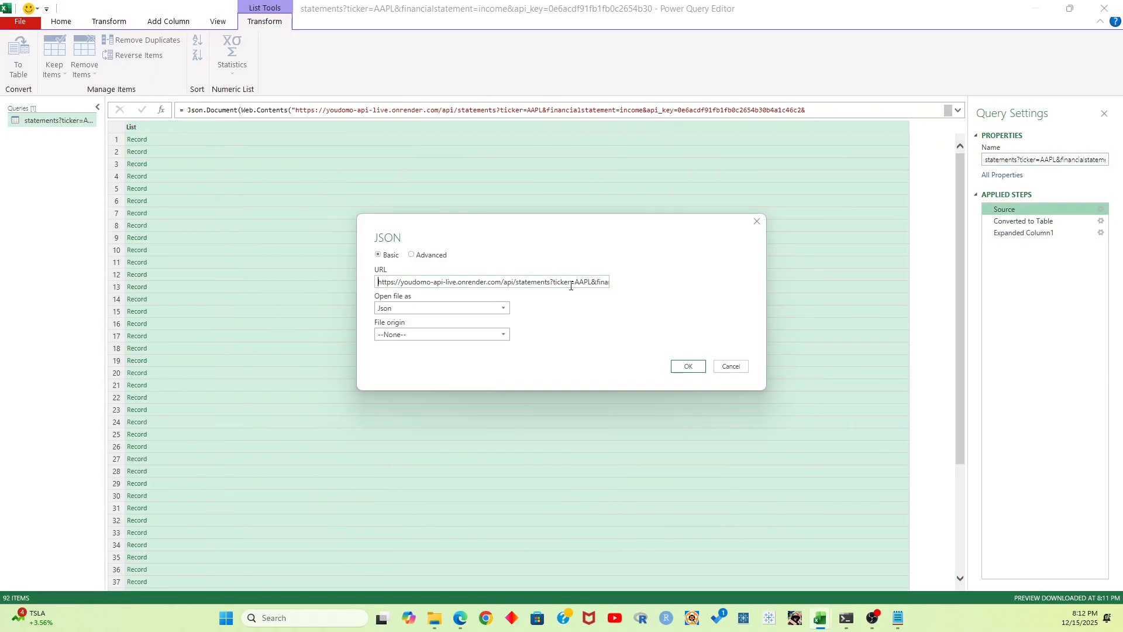
pyautogui.doubleClick(576, 282)
pyautogui.write('GOOG')
pyautogui.click(689, 367)
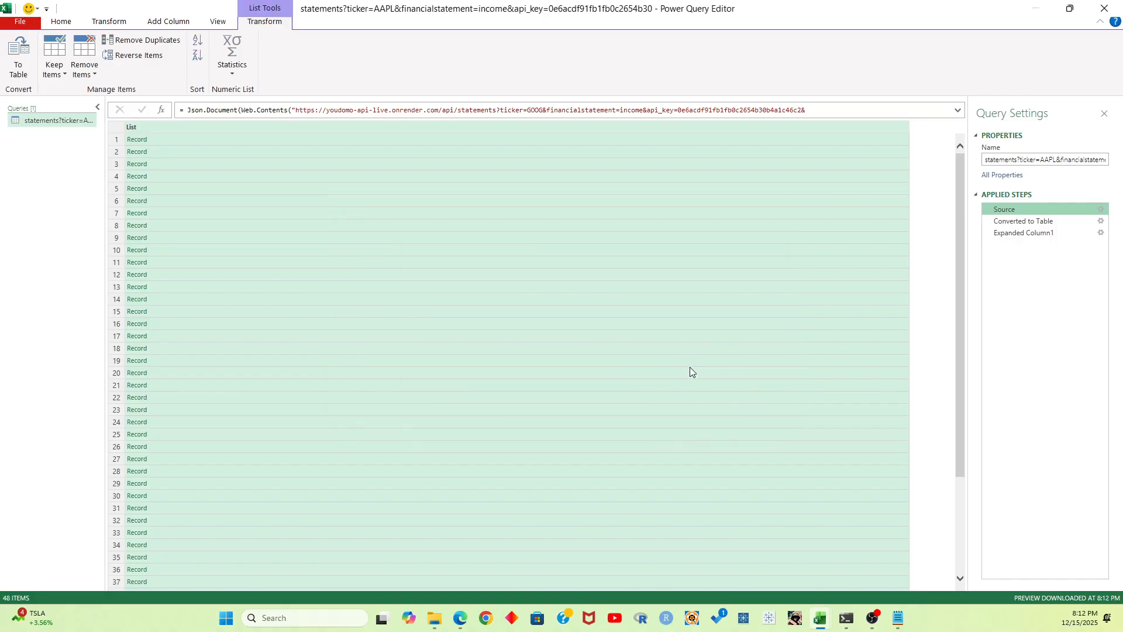
pyautogui.click(1027, 237)
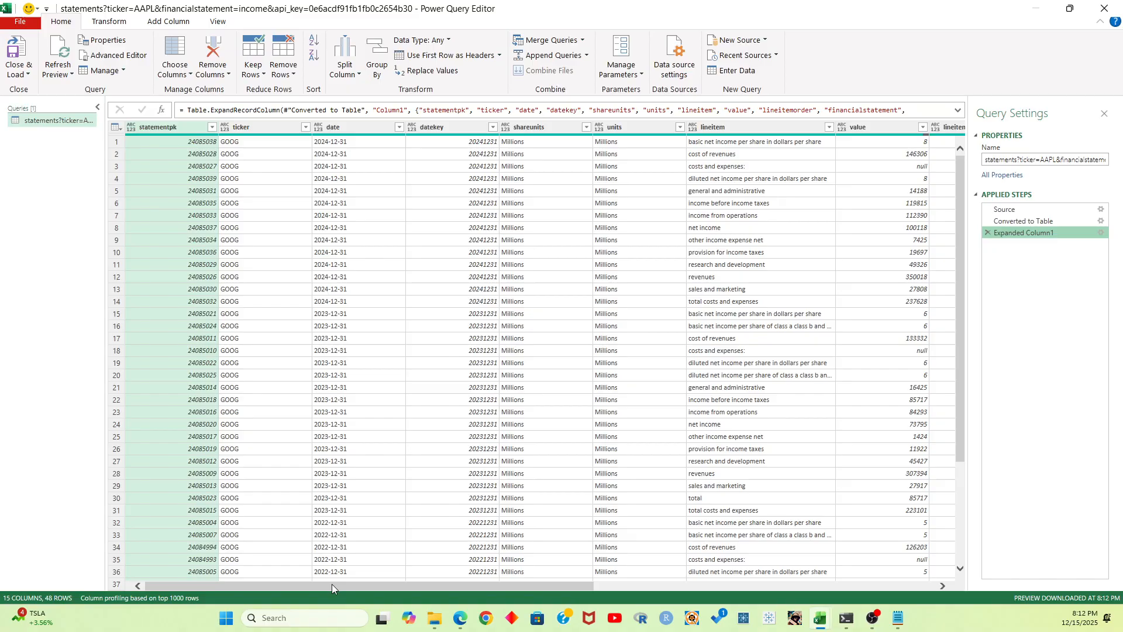
# Try the Date type on the date and loadtimestamp columns, and remove the Changed Type step
pyautogui.click(319, 128)
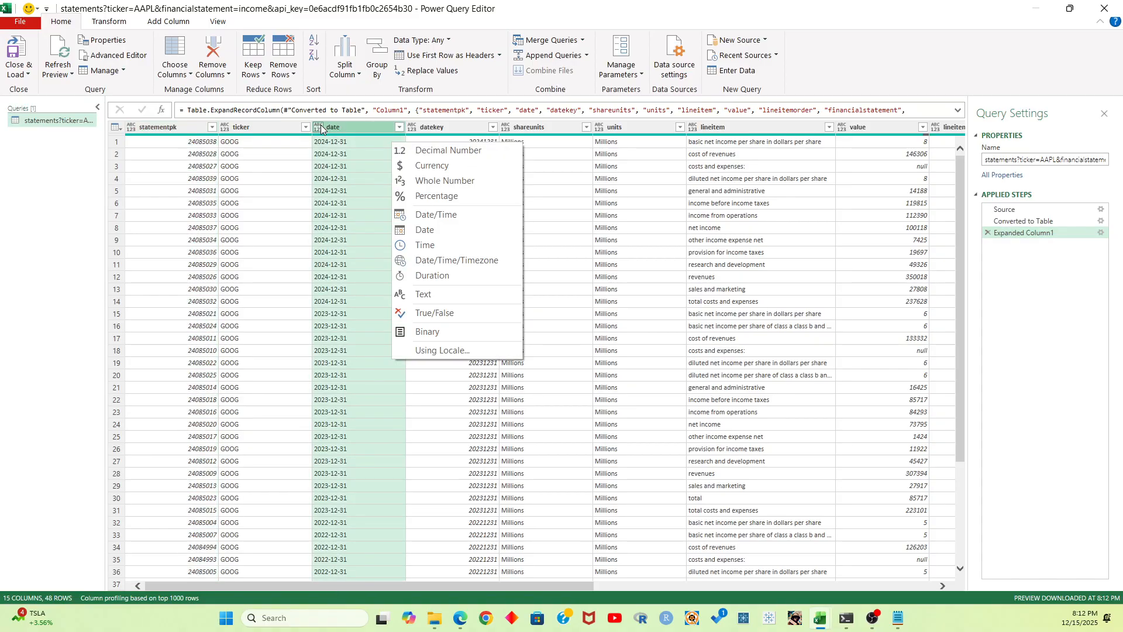
pyautogui.click(443, 229)
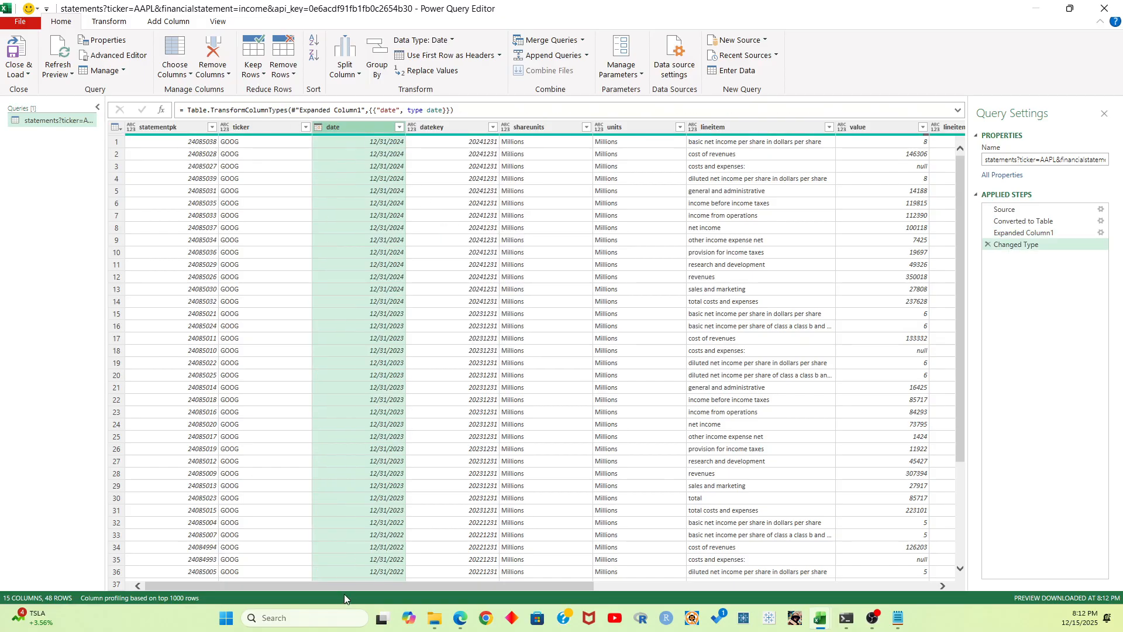
pyautogui.moveTo(342, 587); pyautogui.dragTo(718, 581)
pyautogui.click(773, 127)
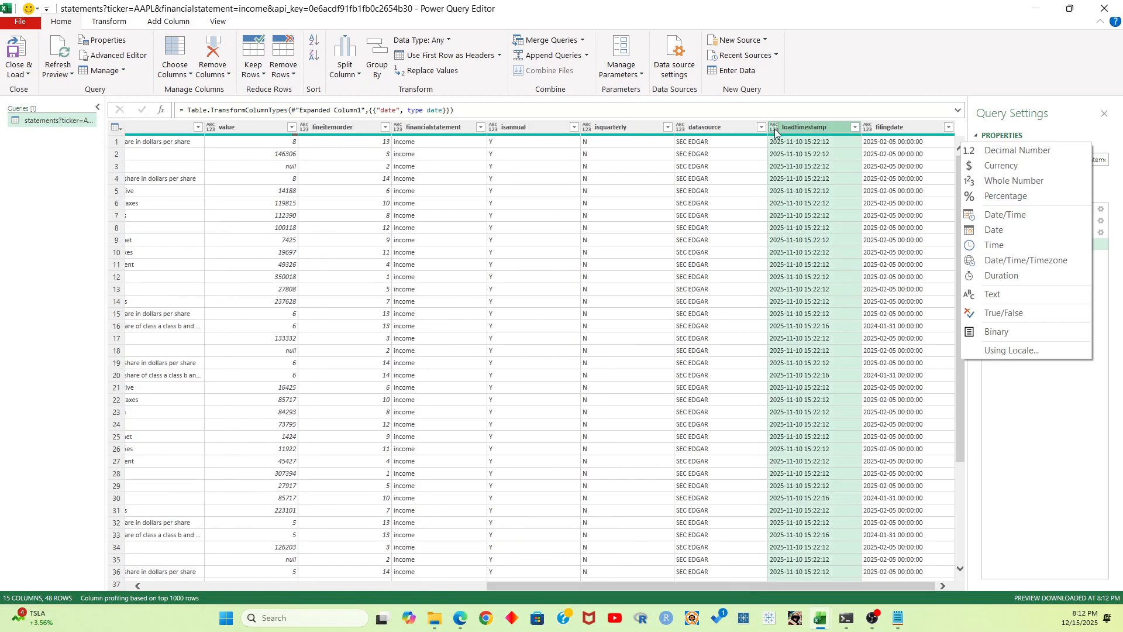
pyautogui.click(1001, 230)
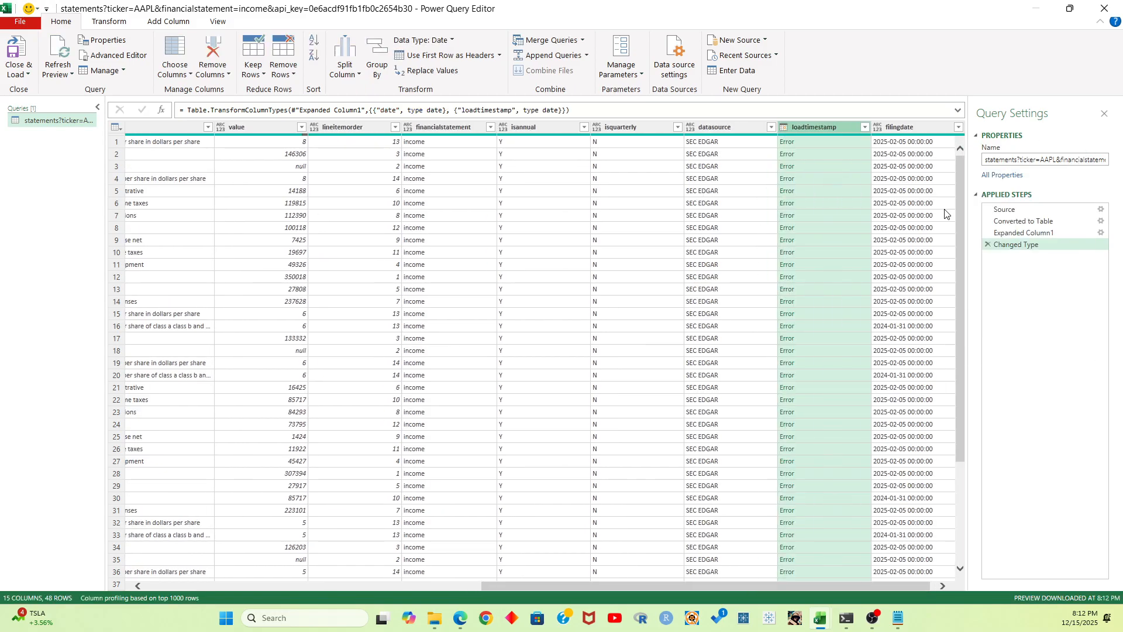
pyautogui.click(786, 127)
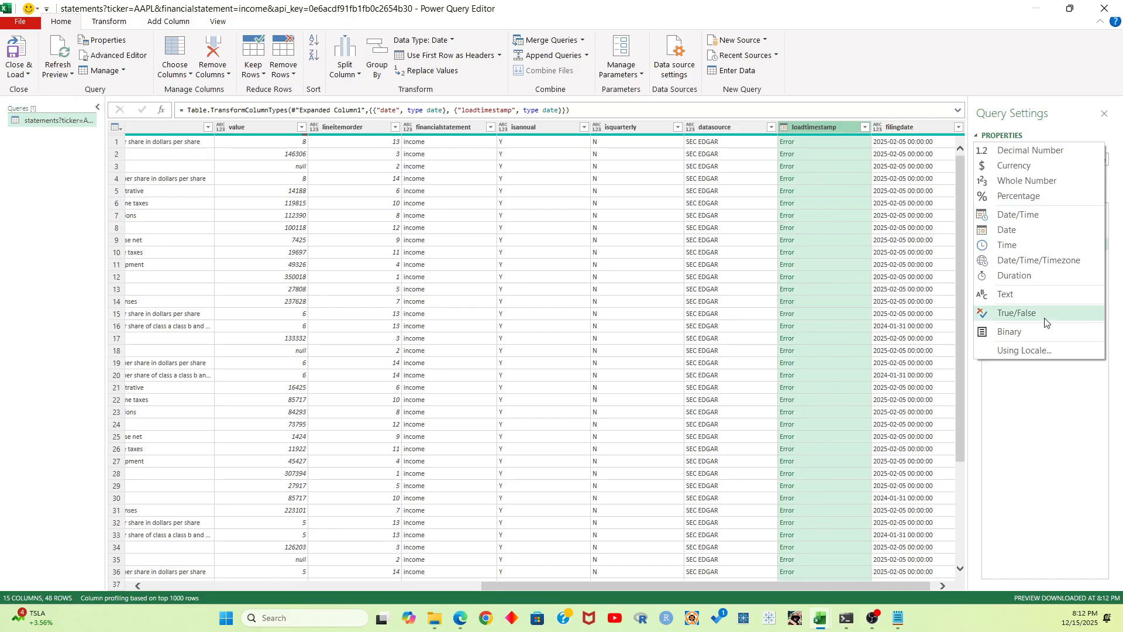
pyautogui.click(1015, 217)
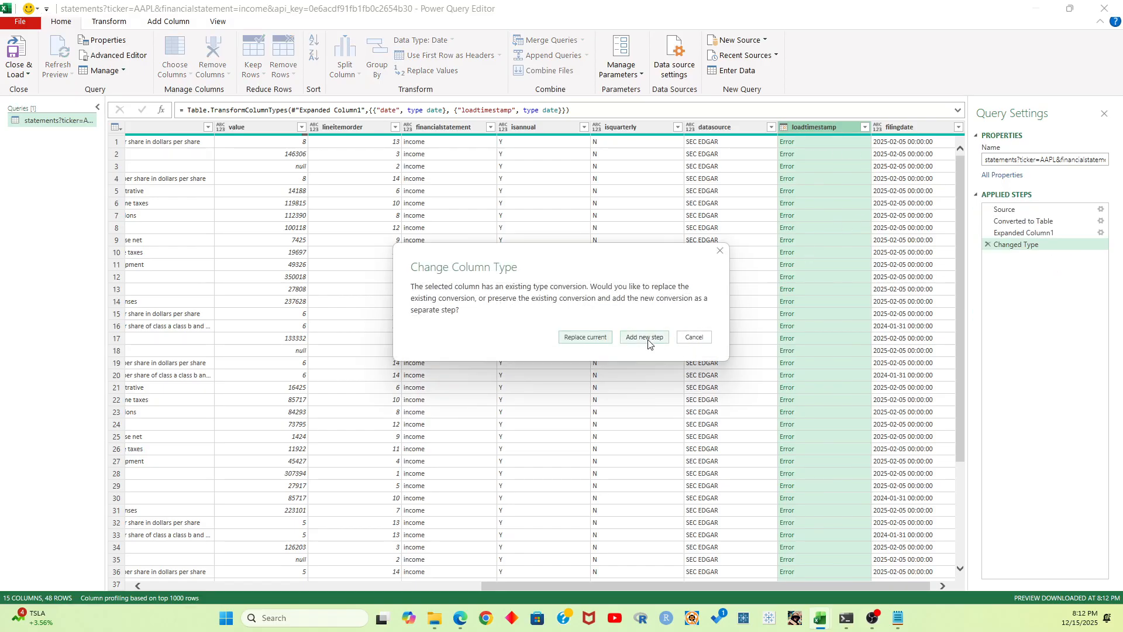
pyautogui.click(694, 337)
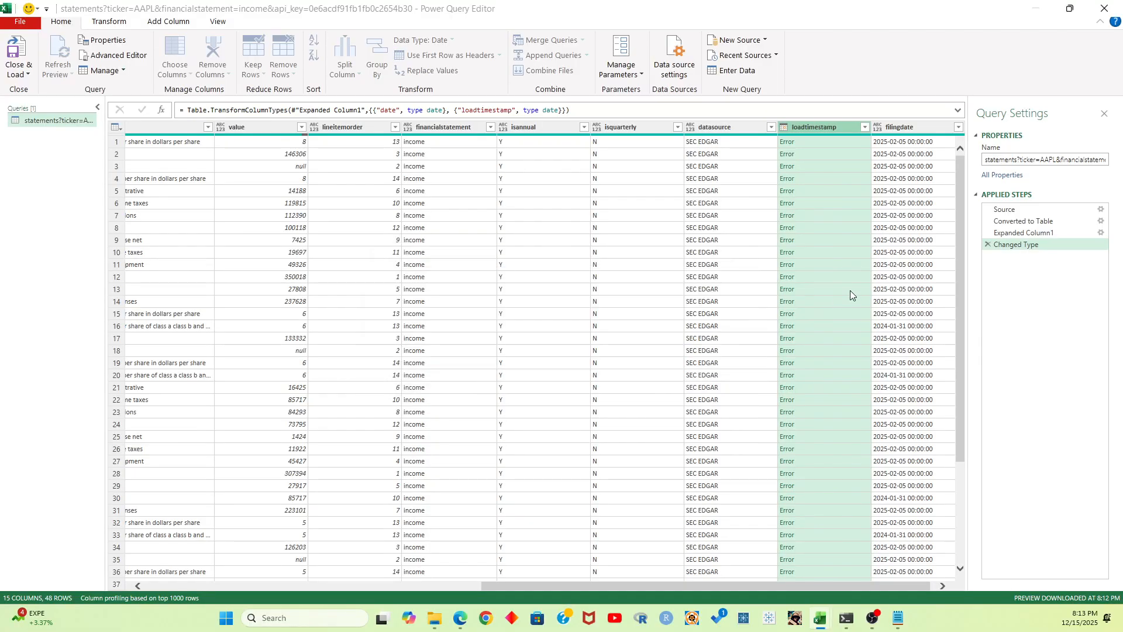
pyautogui.click(988, 244)
# Set the loadtimestamp and filingdate columns to Date/Time and the date column to Date
pyautogui.click(784, 127)
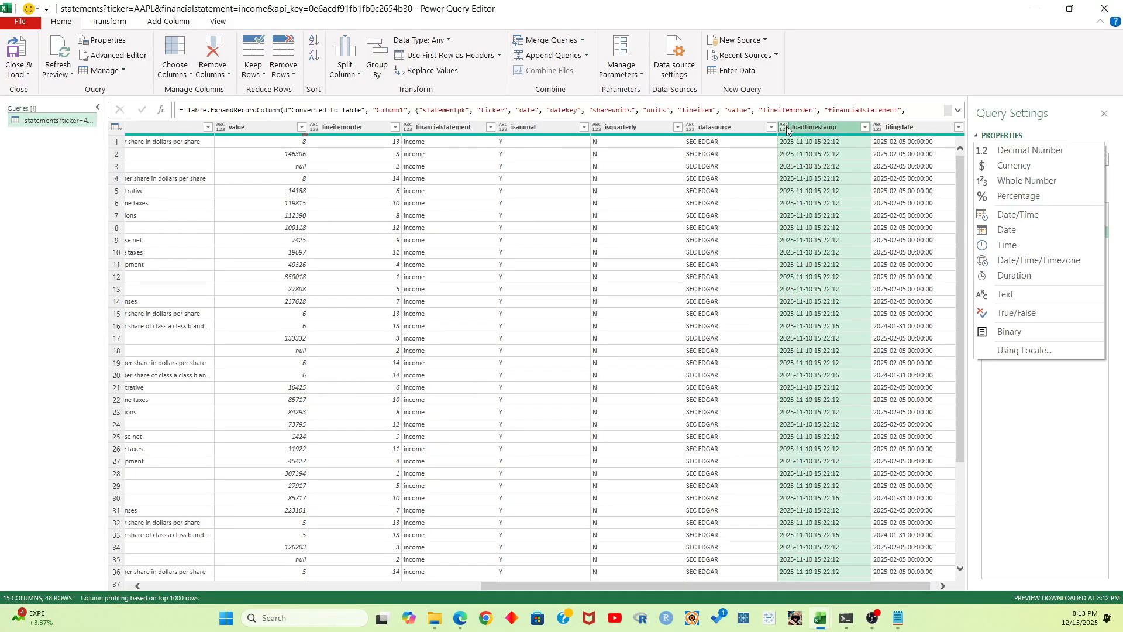
pyautogui.click(1014, 216)
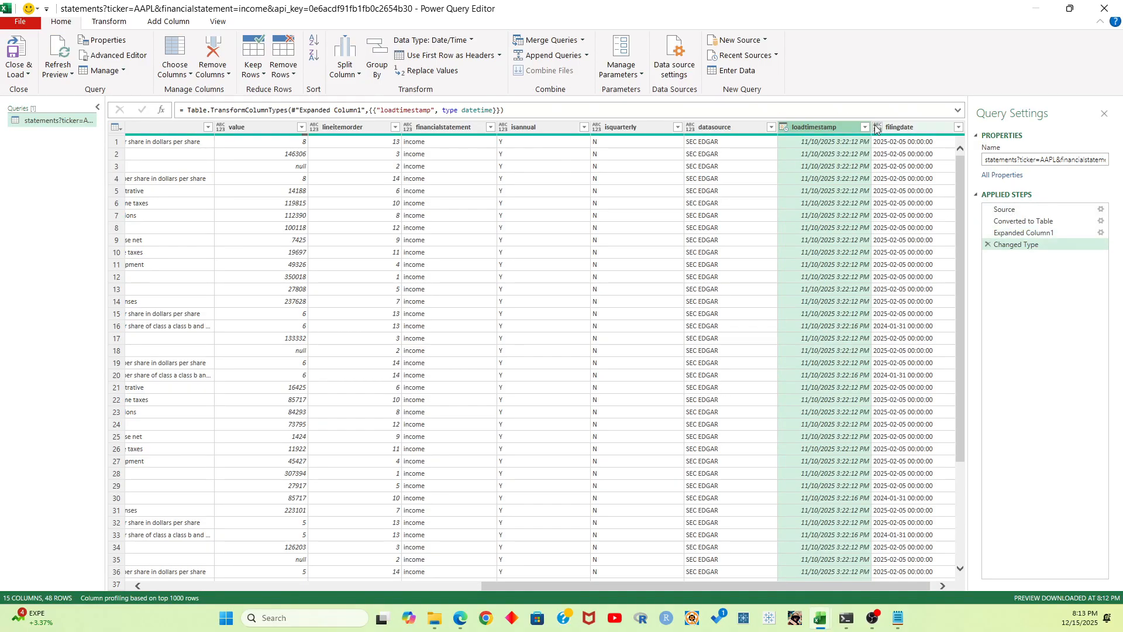
pyautogui.click(884, 128)
pyautogui.click(1000, 216)
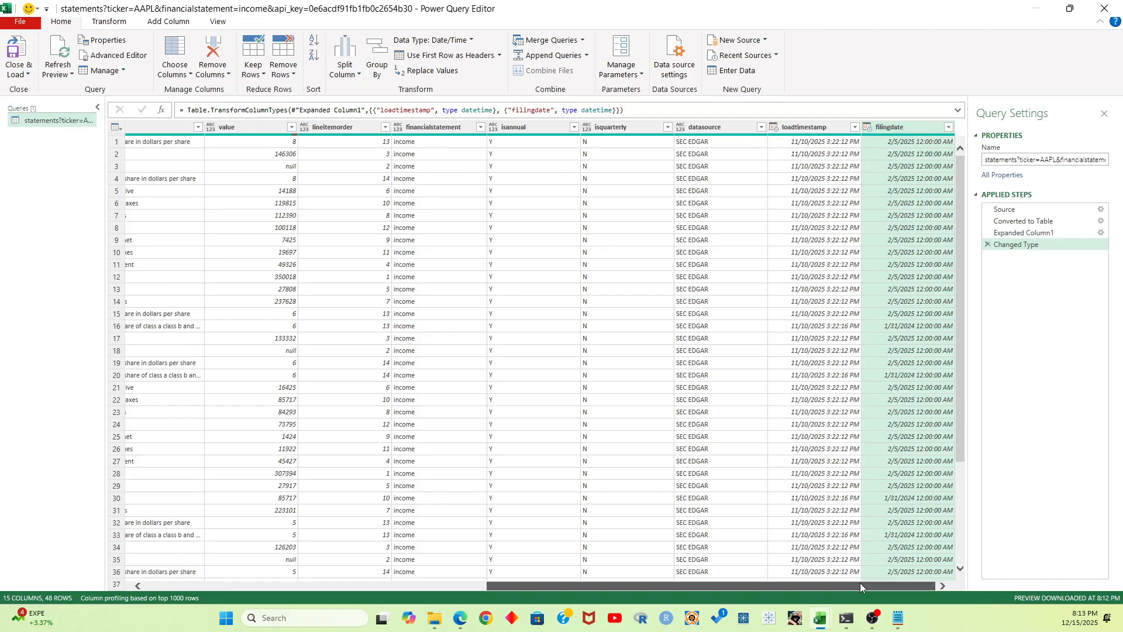
pyautogui.moveTo(860, 583); pyautogui.dragTo(517, 584)
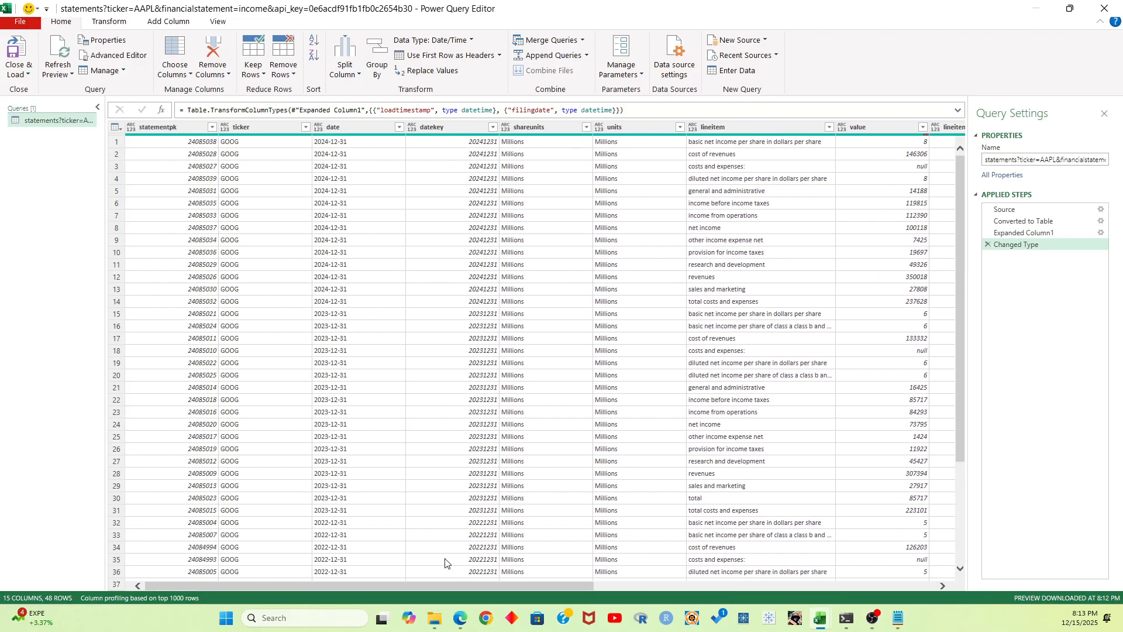
pyautogui.click(318, 127)
pyautogui.click(436, 230)
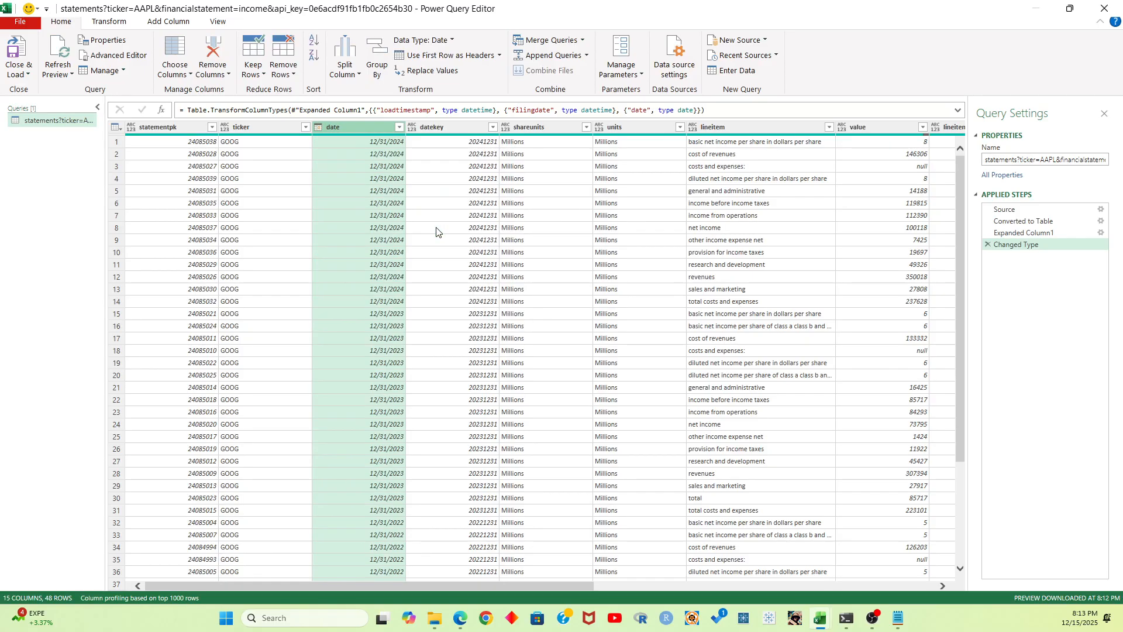
# Rename the query GOOGIncome and load it into the workbook as a table
pyautogui.click(1032, 162)
pyautogui.write('G')
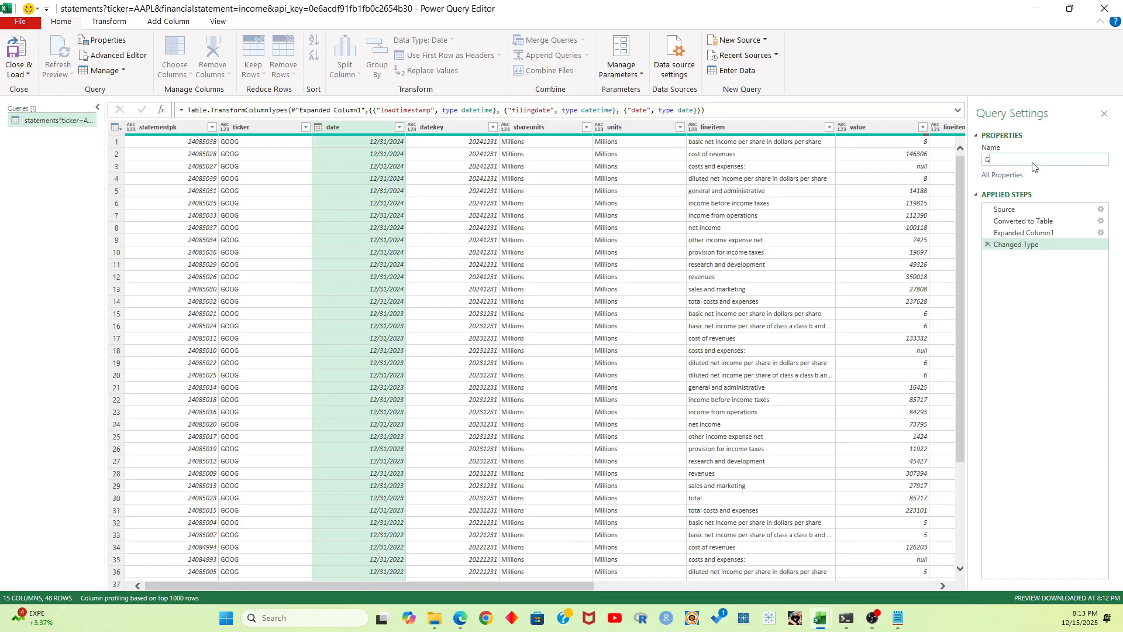
pyautogui.write('OOGIncome')
pyautogui.press('Return')
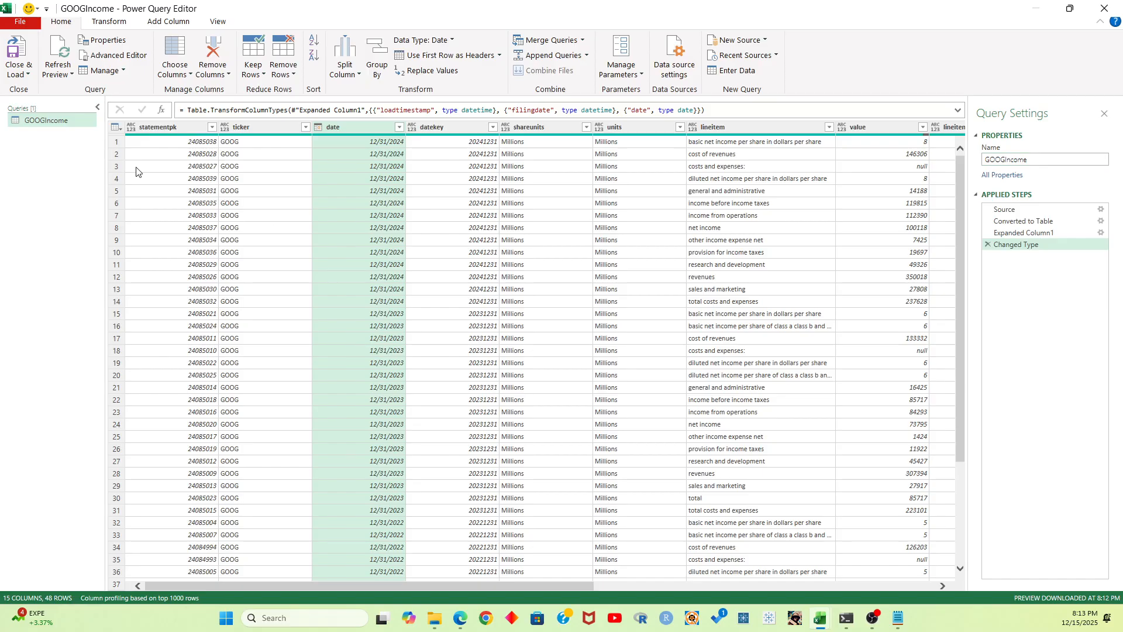
pyautogui.click(20, 72)
pyautogui.click(41, 91)
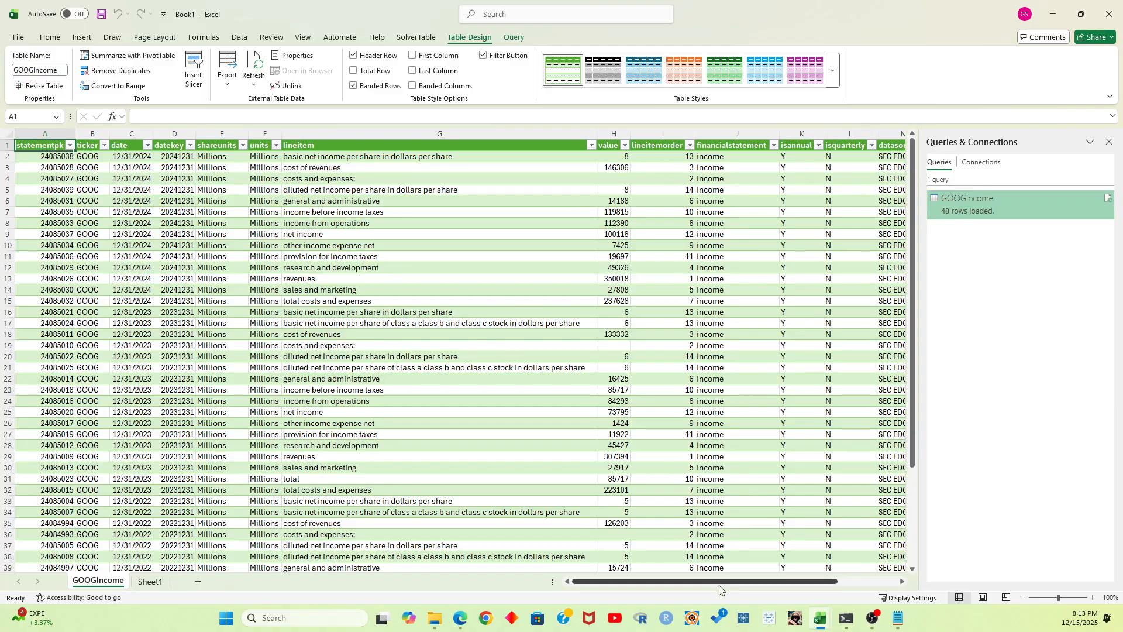
# Examine the values in the isannual and isquarterly columns of the loaded GOOGIncome table
pyautogui.moveTo(719, 582); pyautogui.dragTo(695, 580)
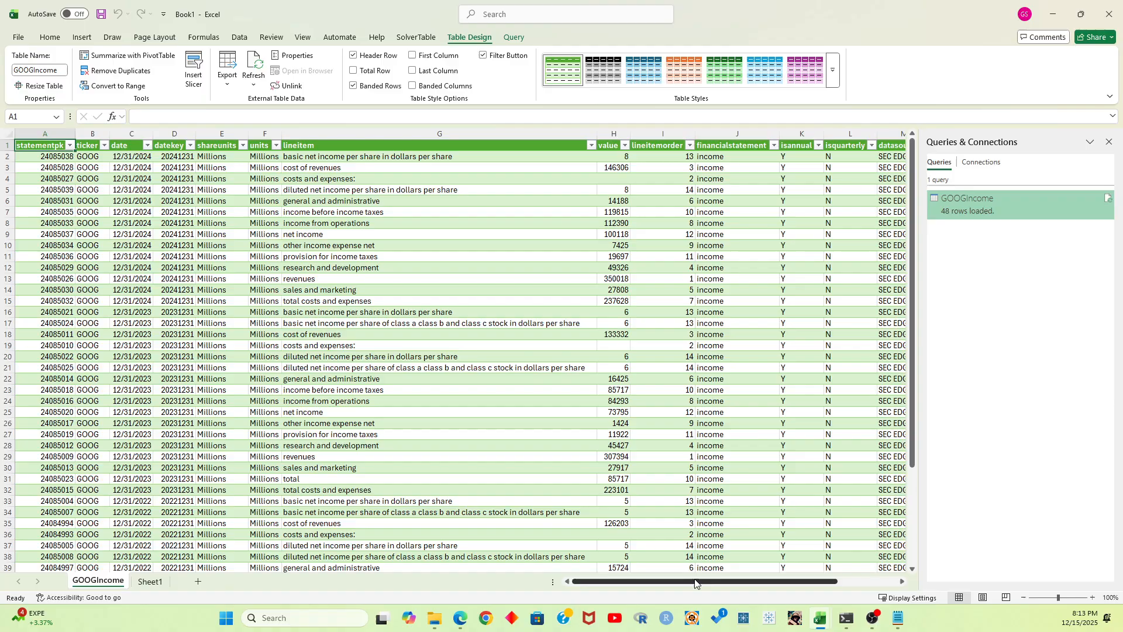
pyautogui.moveTo(797, 157); pyautogui.dragTo(795, 389)
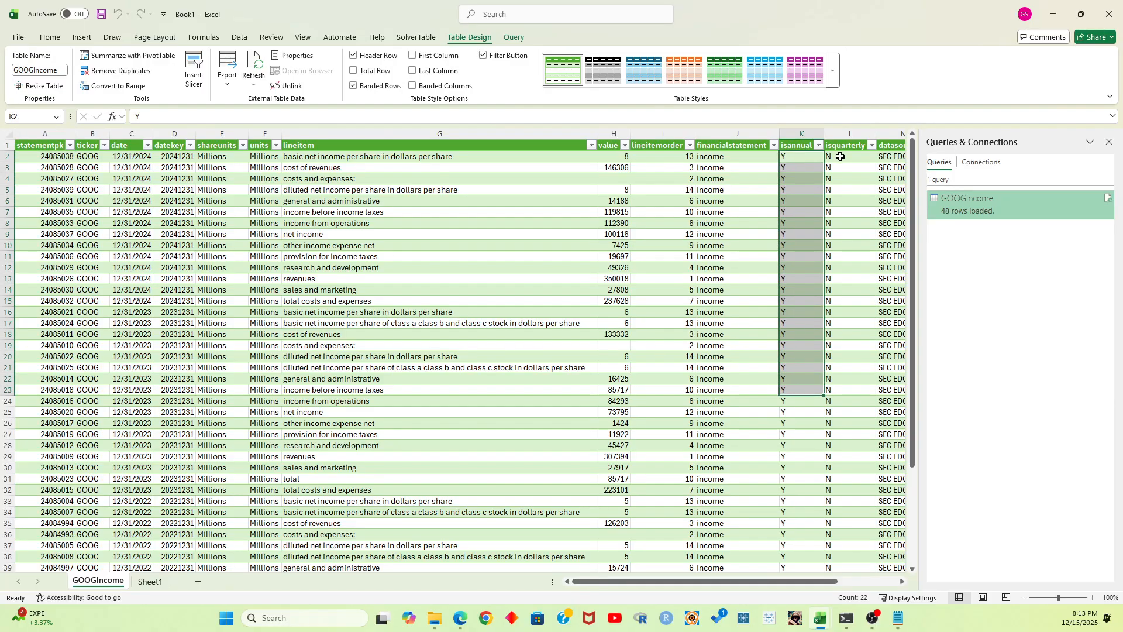
pyautogui.moveTo(840, 156); pyautogui.dragTo(836, 390)
pyautogui.moveTo(802, 157); pyautogui.dragTo(830, 424)
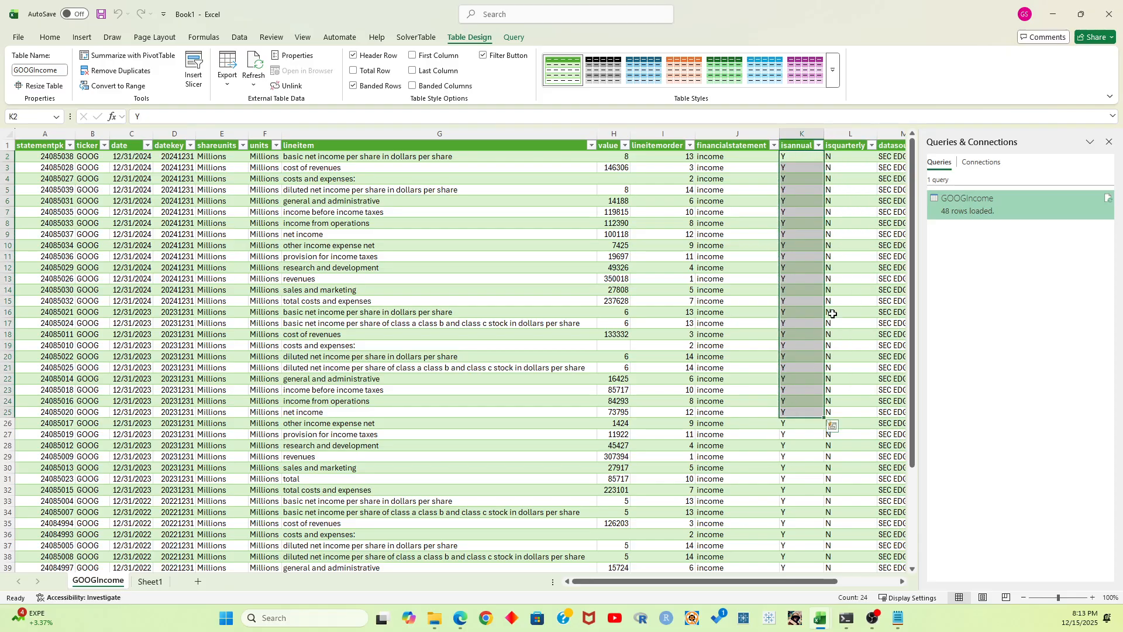
pyautogui.click(871, 181)
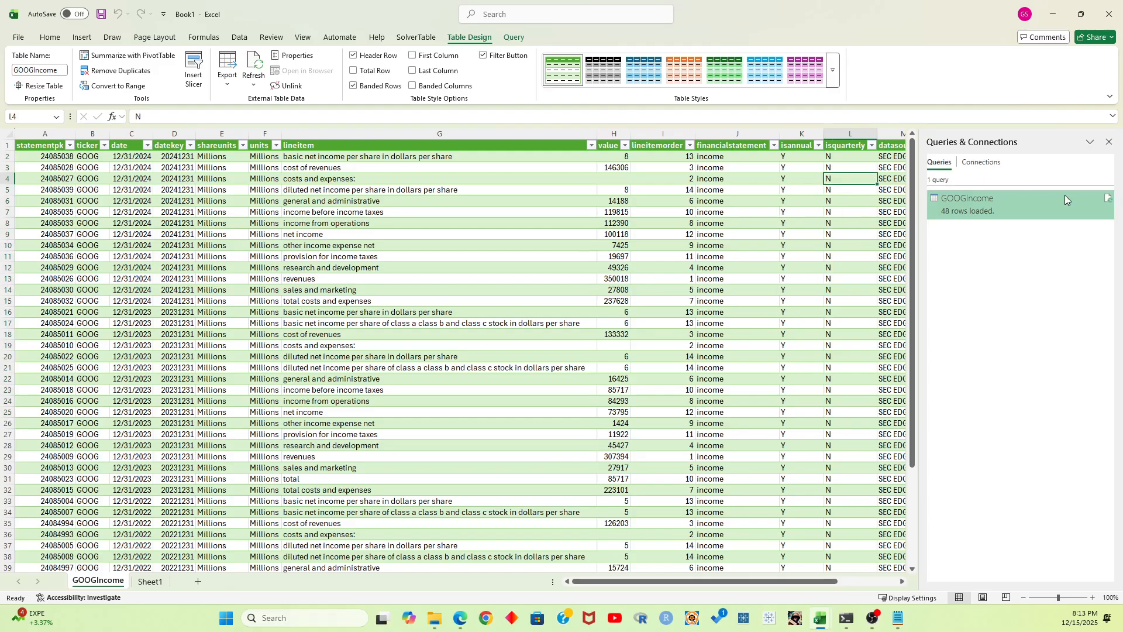
# Edit the GOOGIncome query's source URL so that isannual=N and isquarterly=Y
pyautogui.rightClick(994, 195)
pyautogui.click(1029, 234)
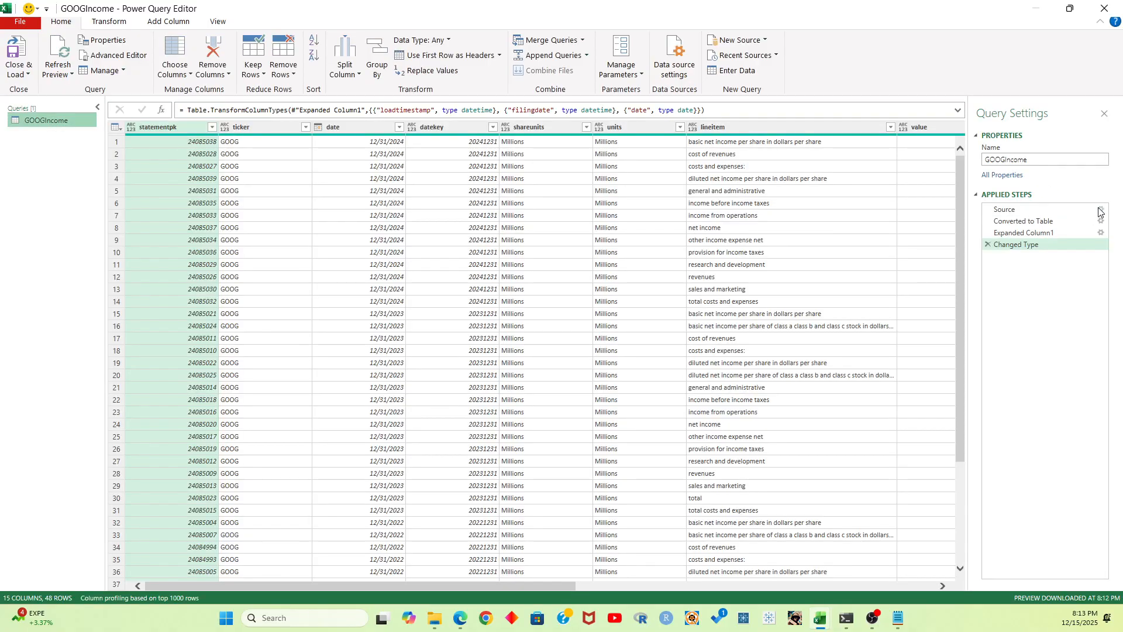
pyautogui.click(1101, 209)
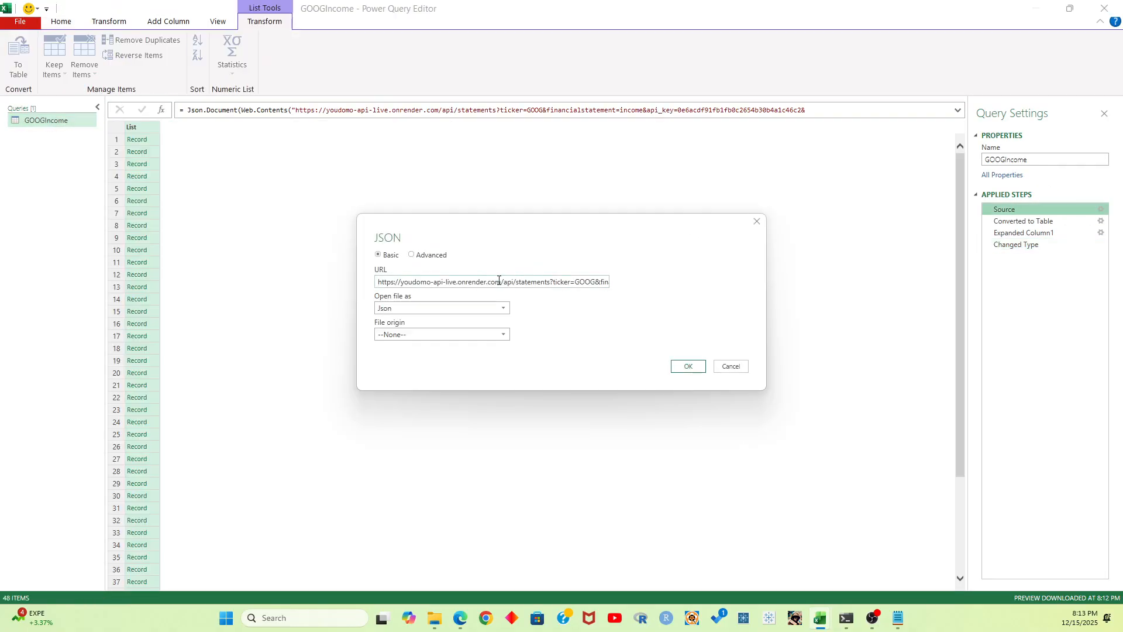
pyautogui.moveTo(549, 281); pyautogui.dragTo(650, 283)
pyautogui.click(580, 281)
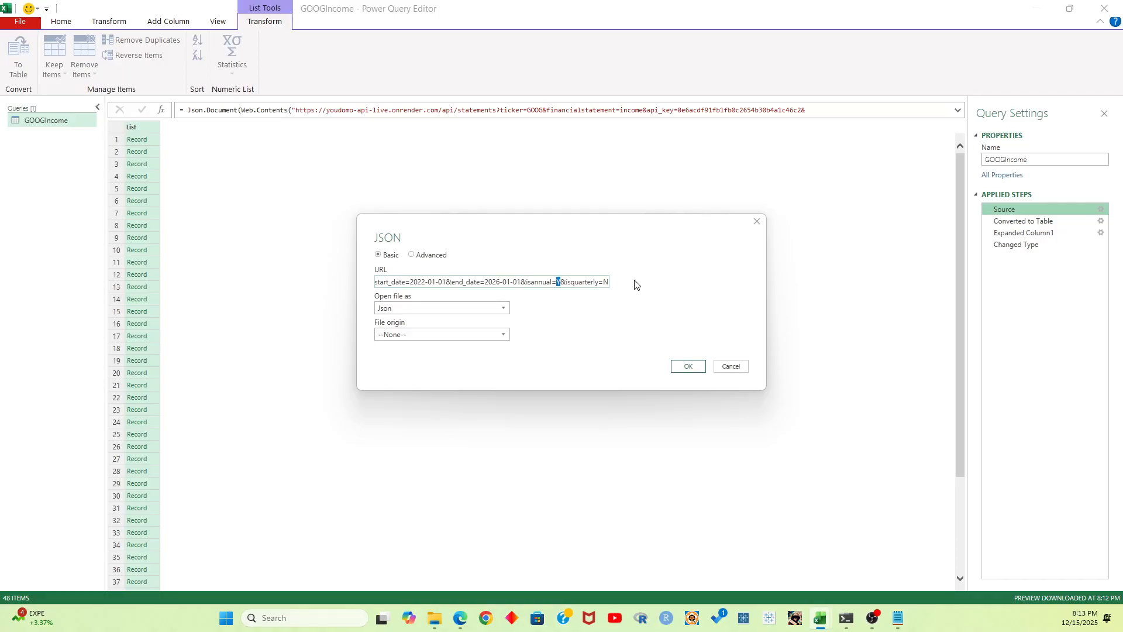
pyautogui.write('NN')
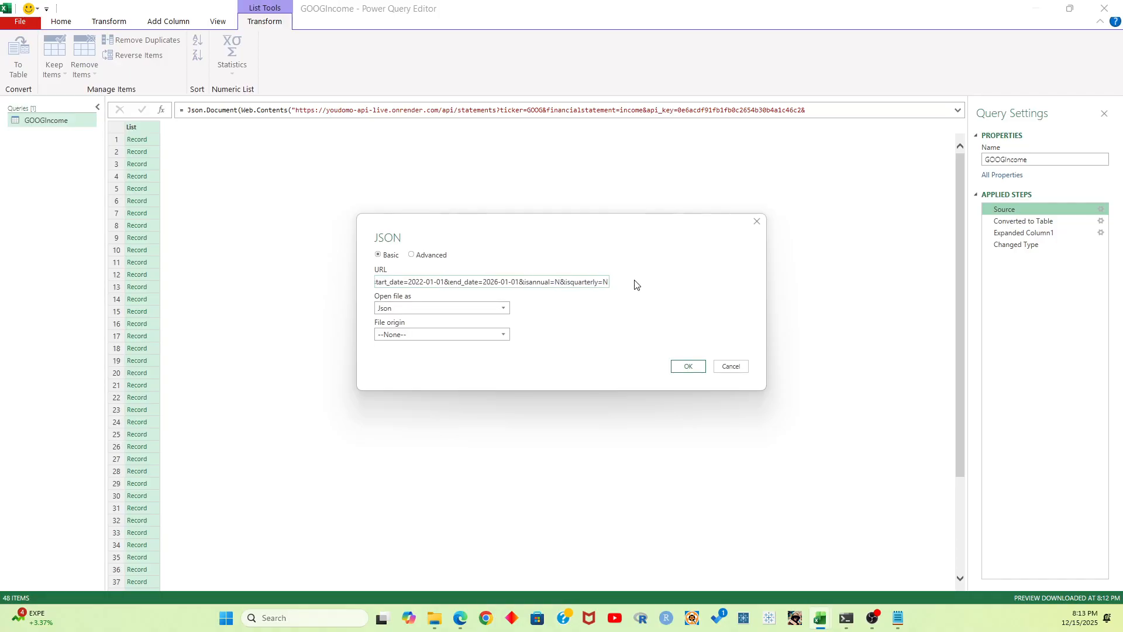
pyautogui.write('Y')
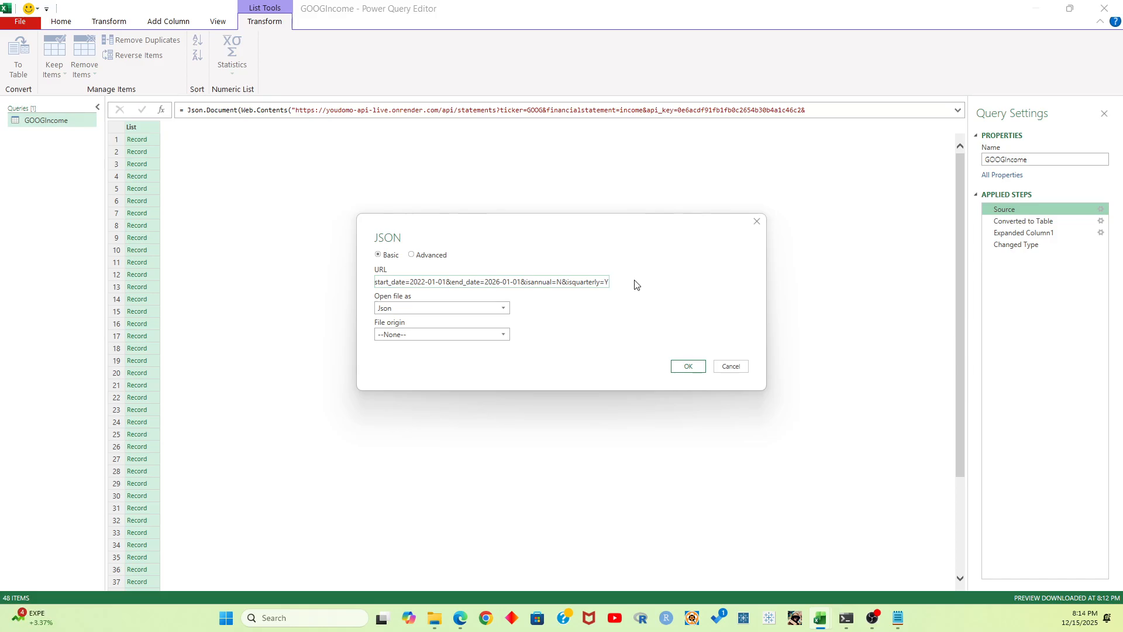
pyautogui.click(689, 366)
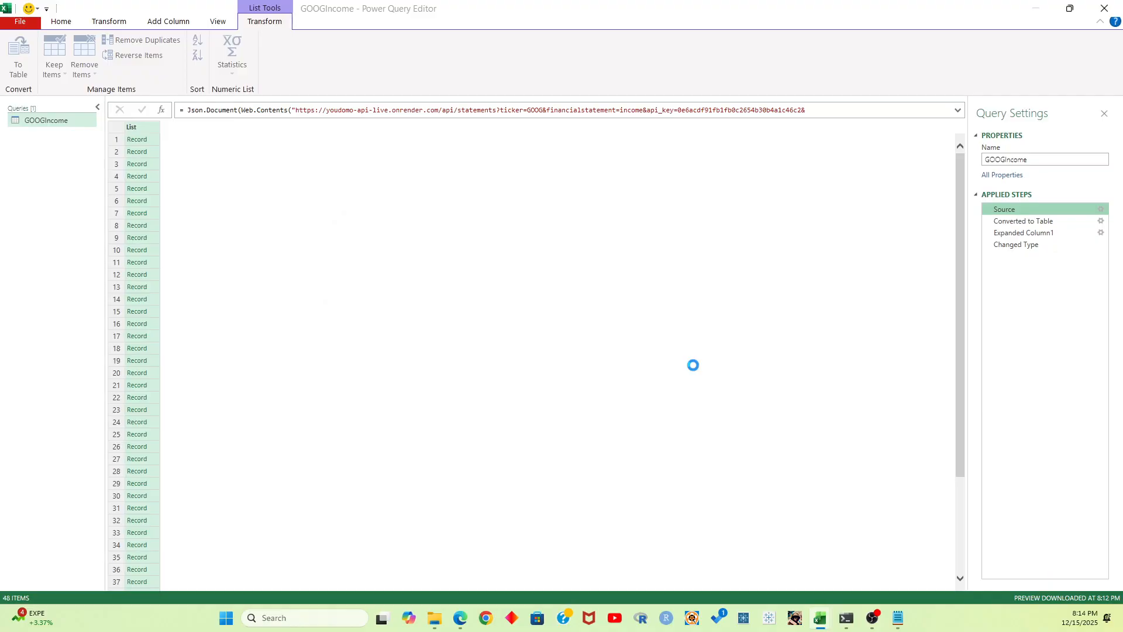
# Return to the query's Changed Type step and load the quarterly data into the workbook
pyautogui.click(1039, 245)
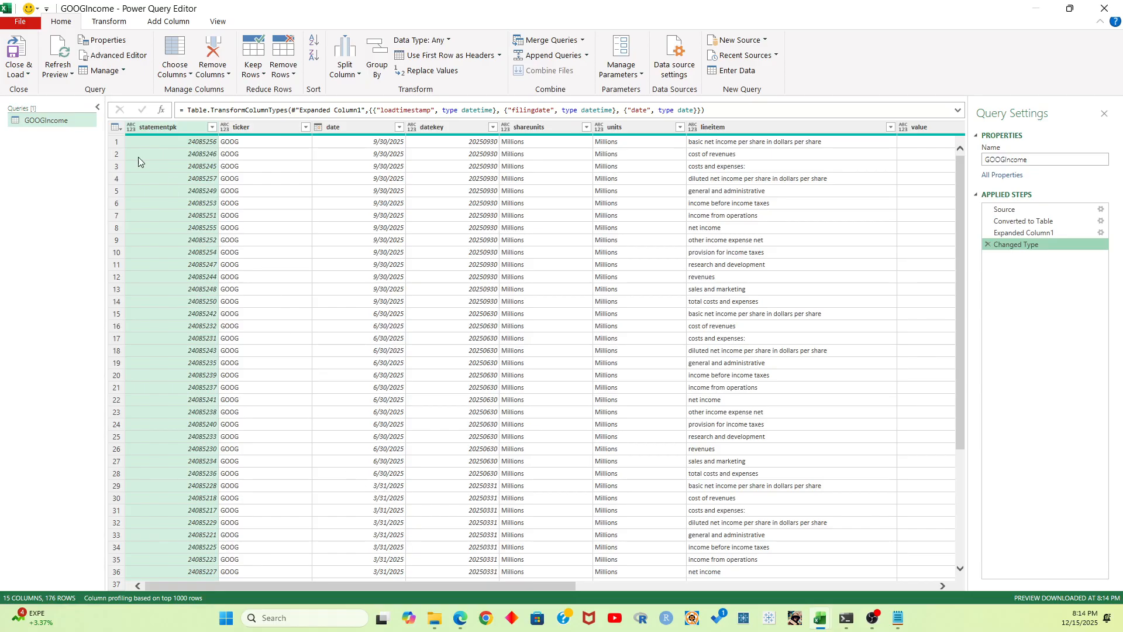
pyautogui.click(26, 75)
pyautogui.click(52, 90)
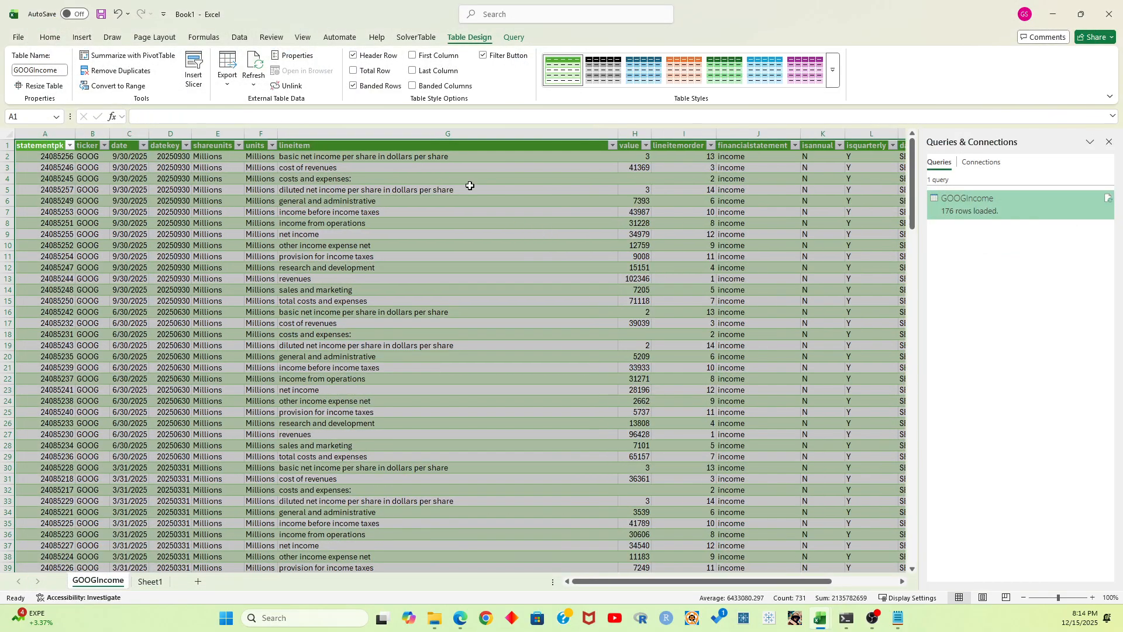
# Check which years and months the GOOGIncome table's date column covers, leaving the filter unapplied
pyautogui.click(153, 158)
pyautogui.click(144, 145)
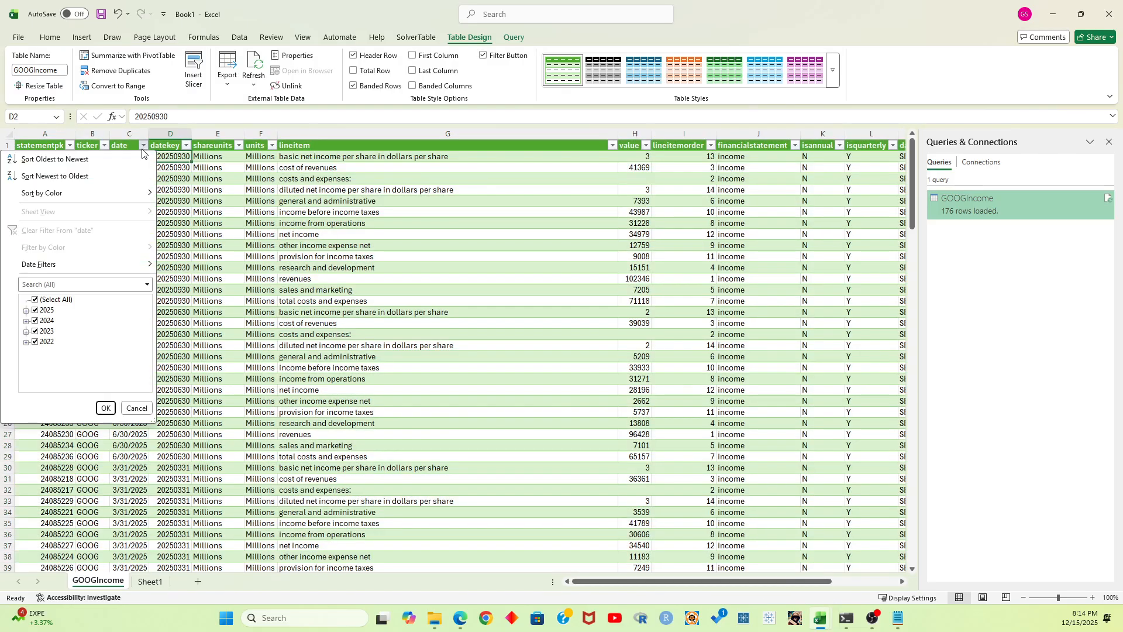
pyautogui.click(26, 311)
pyautogui.click(25, 352)
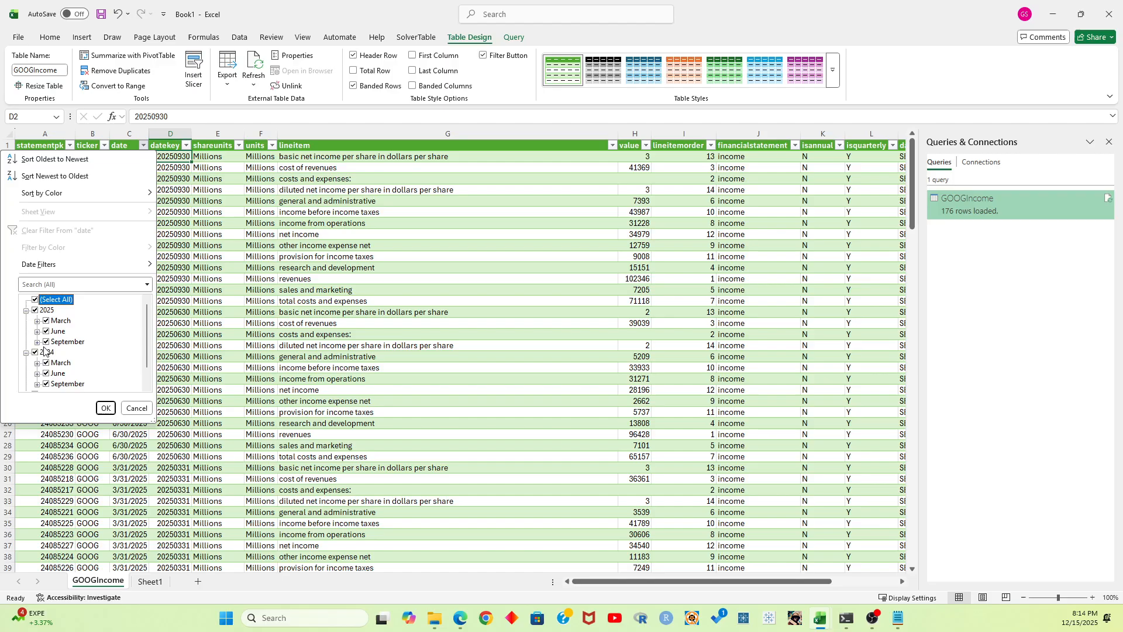
pyautogui.scroll(-1, 65, 348)
pyautogui.click(138, 409)
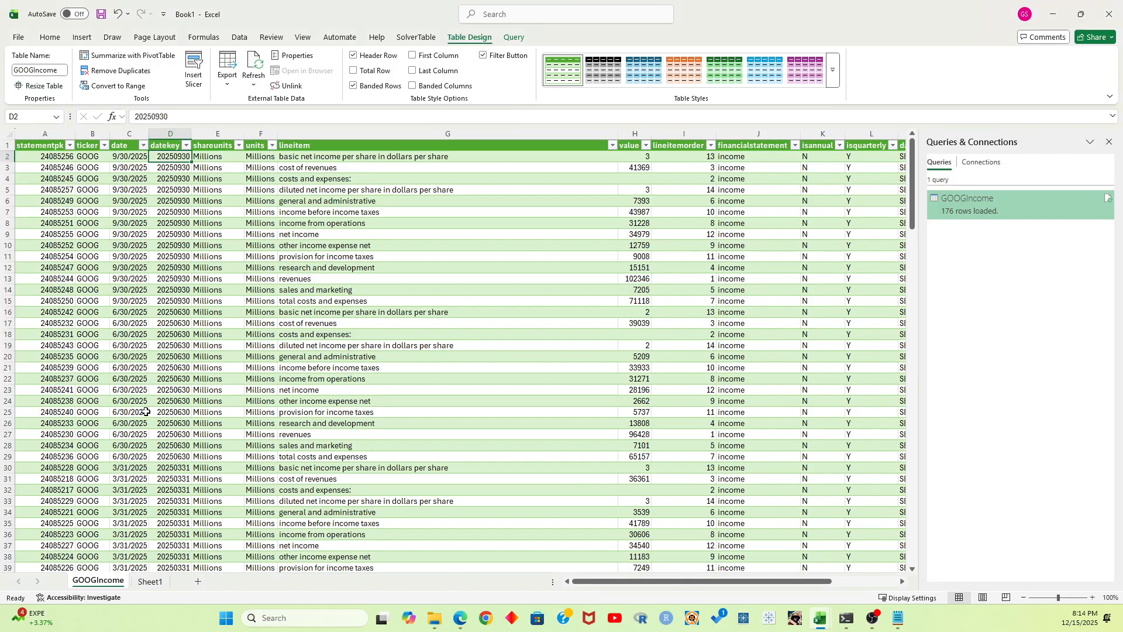
# Rename the Sheet1 worksheet as GOOGPrice
pyautogui.doubleClick(150, 581)
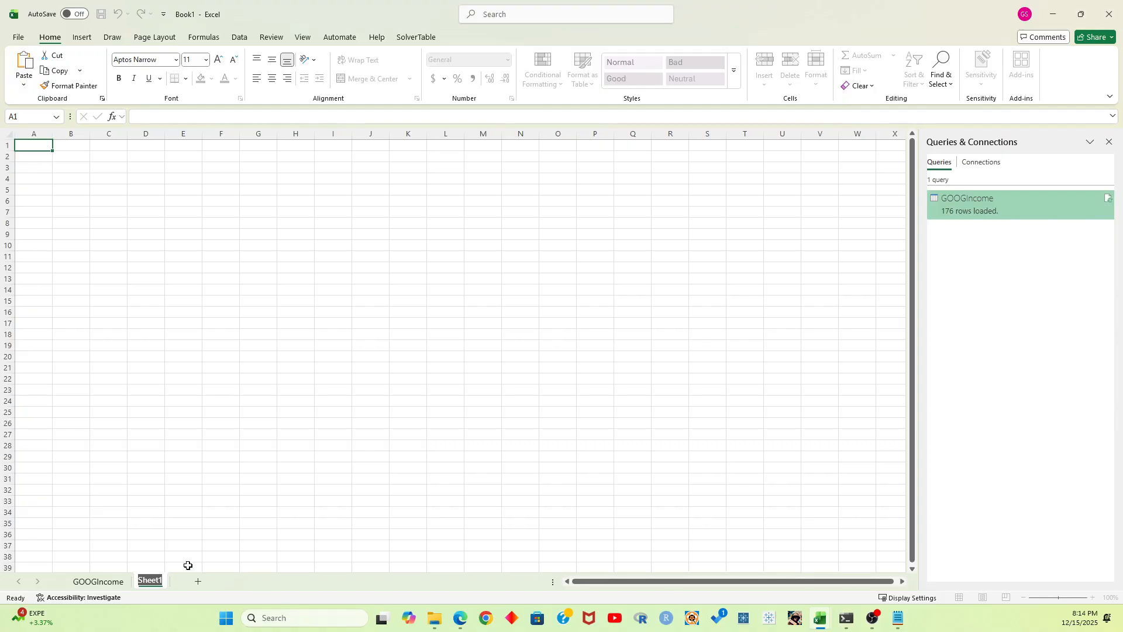
pyautogui.press('BackSpace')
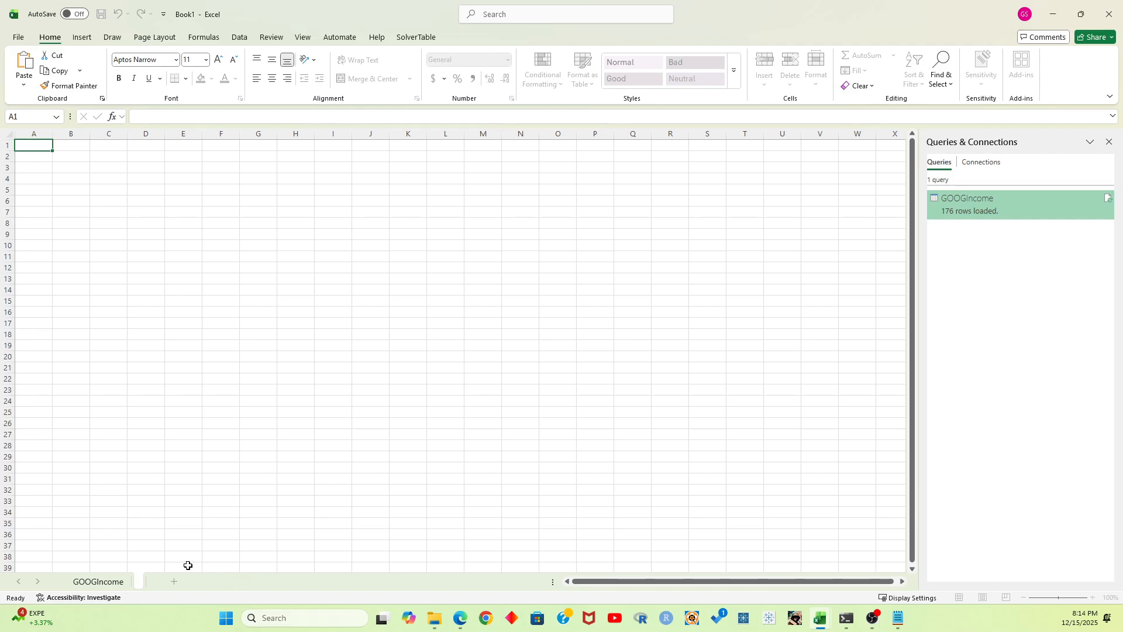
pyautogui.write('GOOG')
pyautogui.press('Return')
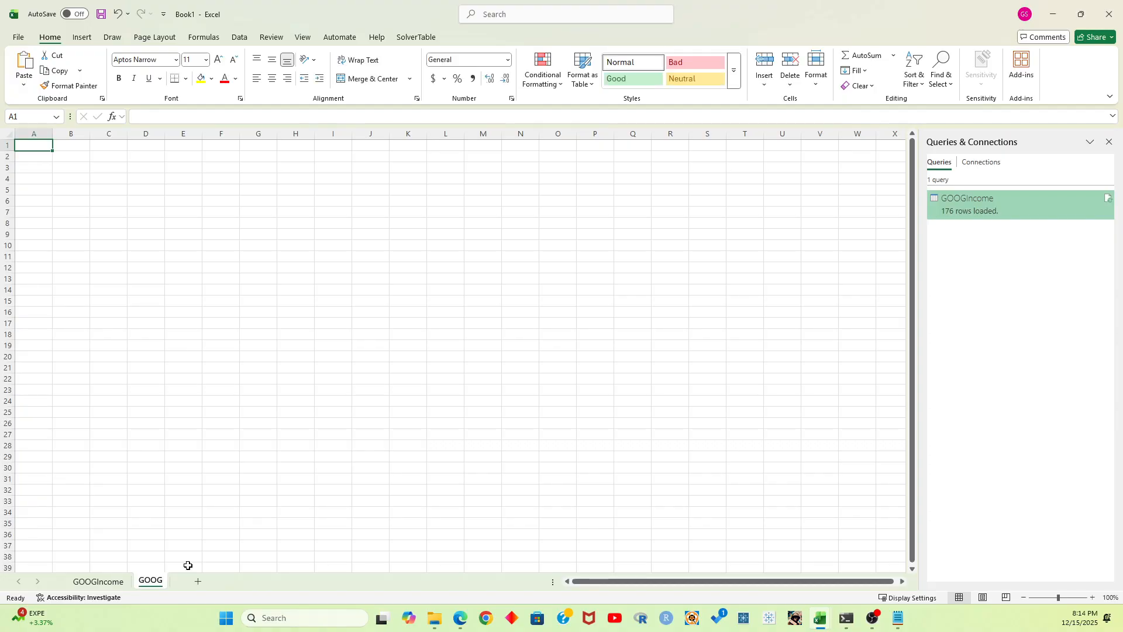
pyautogui.doubleClick(151, 581)
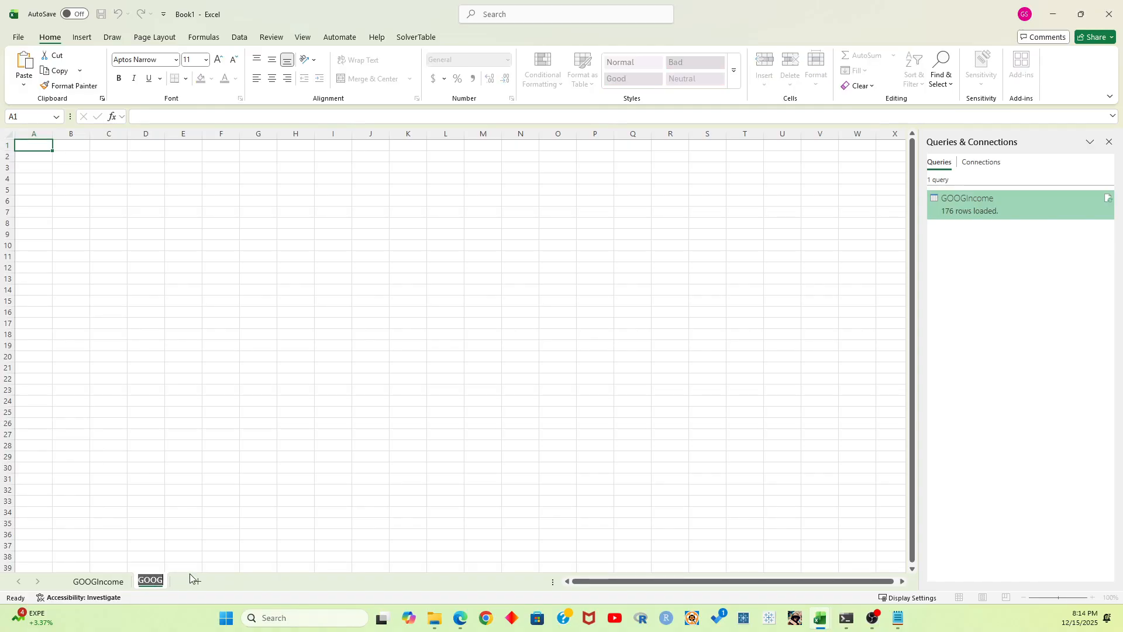
pyautogui.press('End')
pyautogui.write('Price')
pyautogui.press('Return')
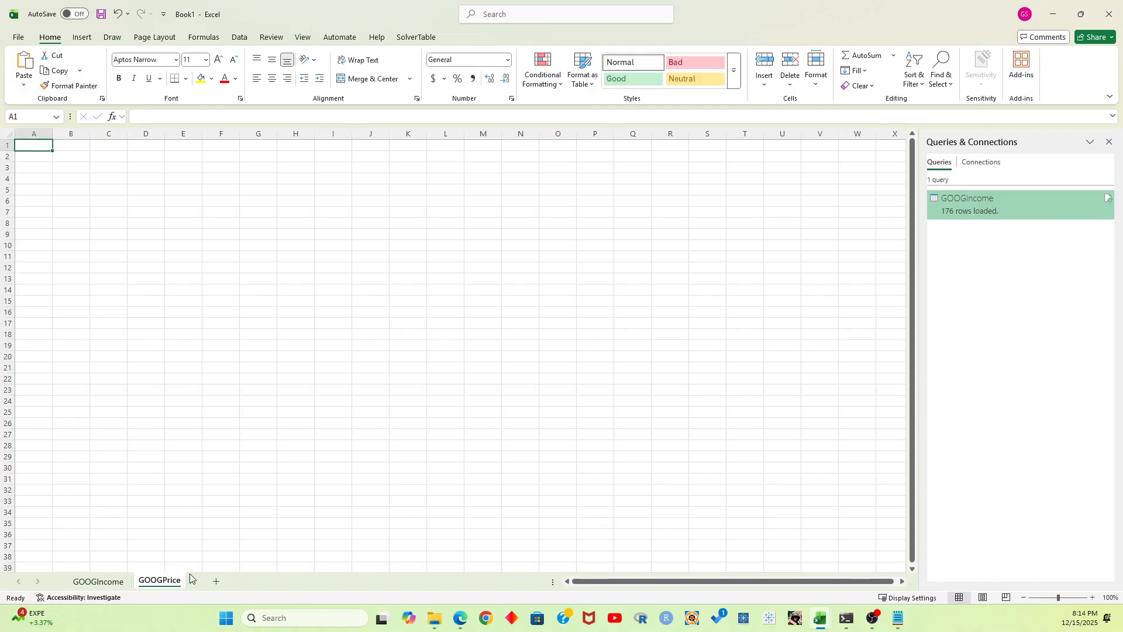
# Enter the headings Stock, Start and End in cells D1, E1 and F1 of the GOOGPrice sheet
pyautogui.click(53, 170)
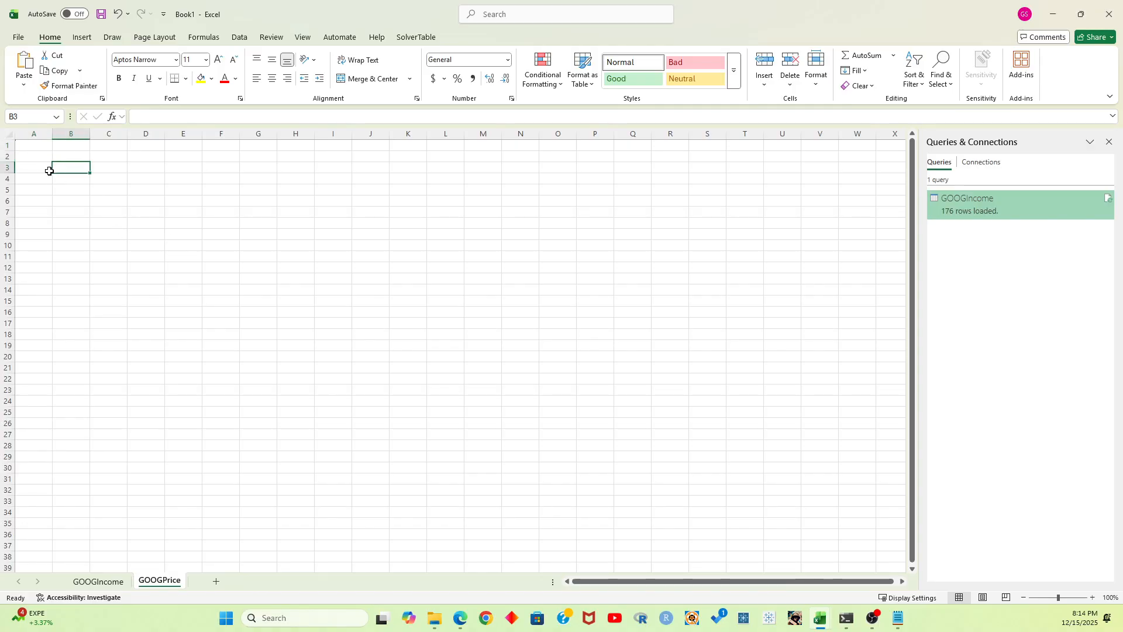
pyautogui.hotkey('ctrl', 'Home')
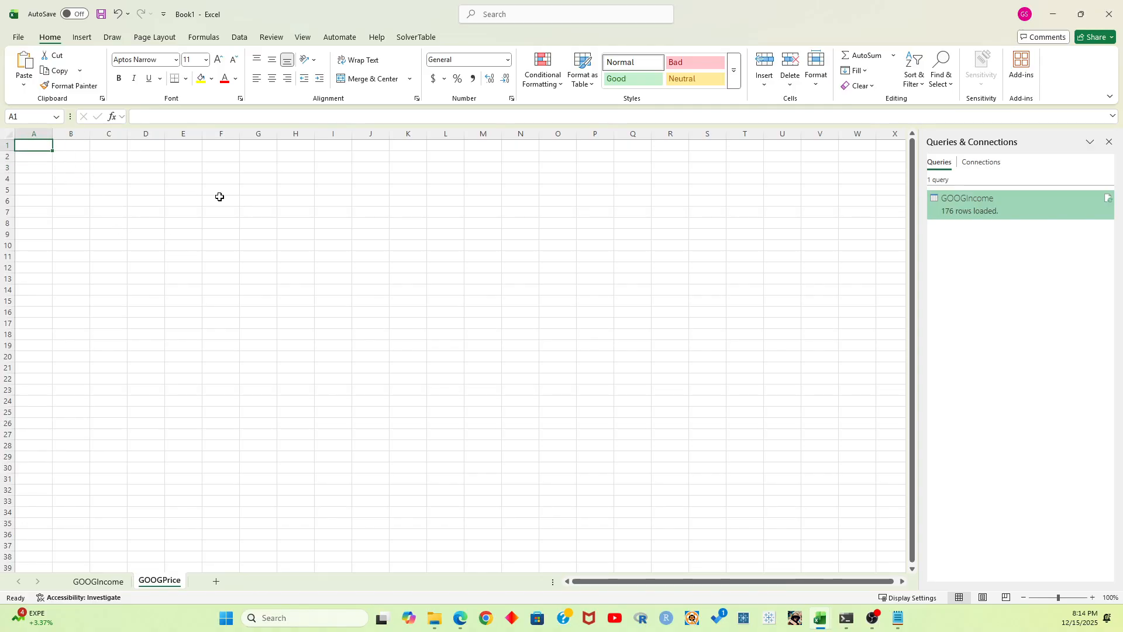
pyautogui.press('Right')
pyautogui.press('Right')
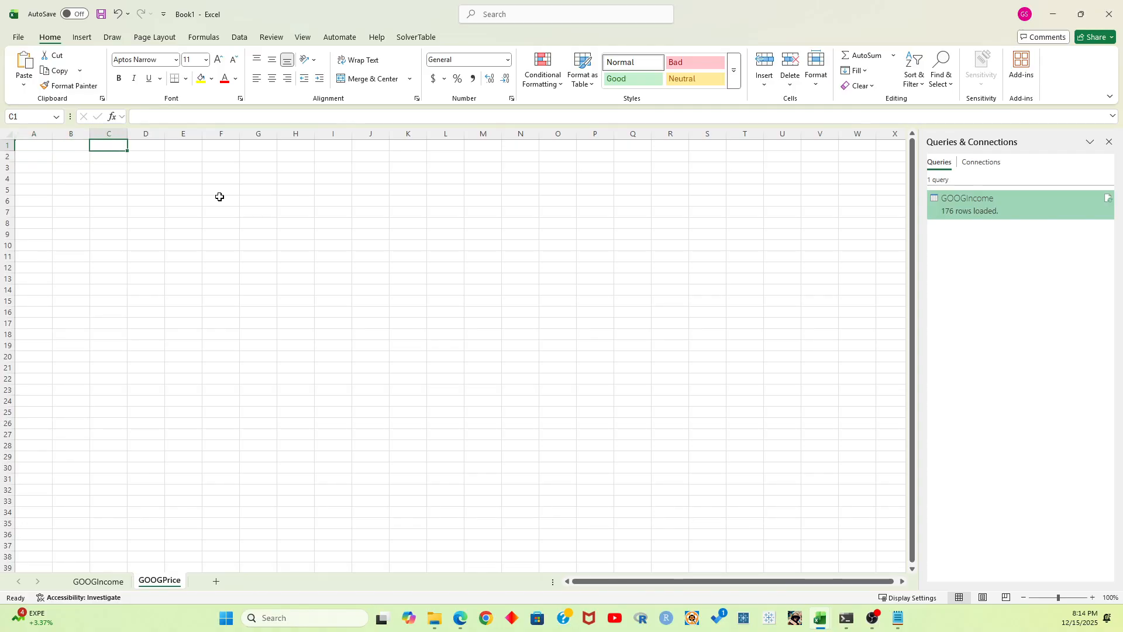
pyautogui.write('S')
pyautogui.press('BackSpace')
pyautogui.press('Right')
pyautogui.write('Sto')
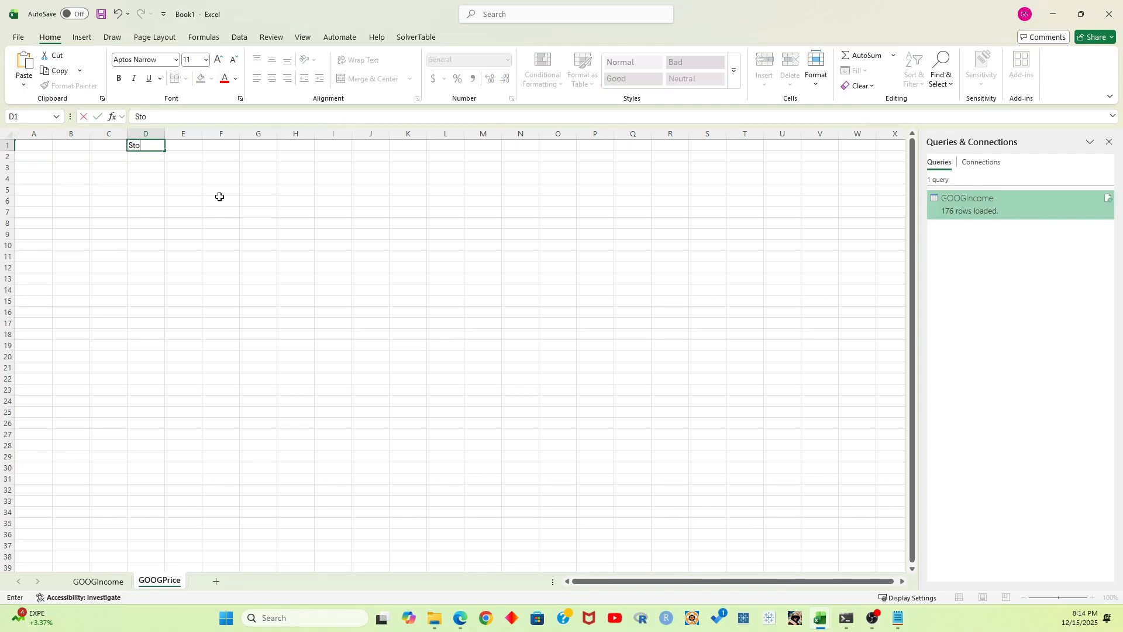
pyautogui.write('ck')
pyautogui.press('Tab')
pyautogui.write('Start')
pyautogui.press('Tab')
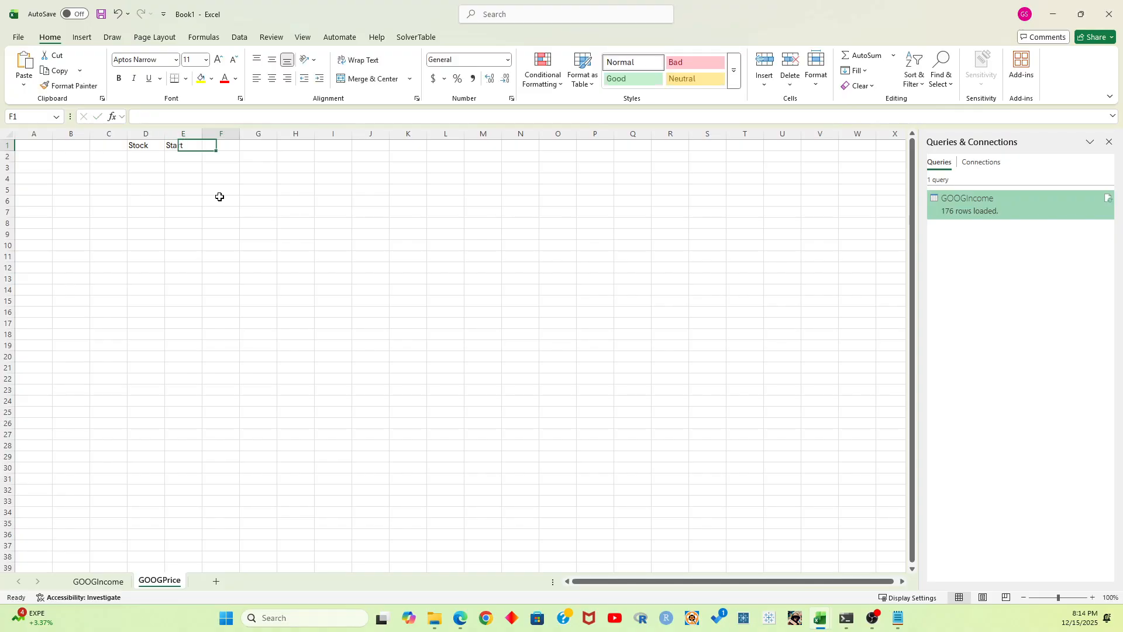
pyautogui.write('End')
pyautogui.press('Tab')
# Fill row 2 beneath the headings with GOOG, the start date 1/1/2022 and the end date 1/1/2026
pyautogui.press('Down')
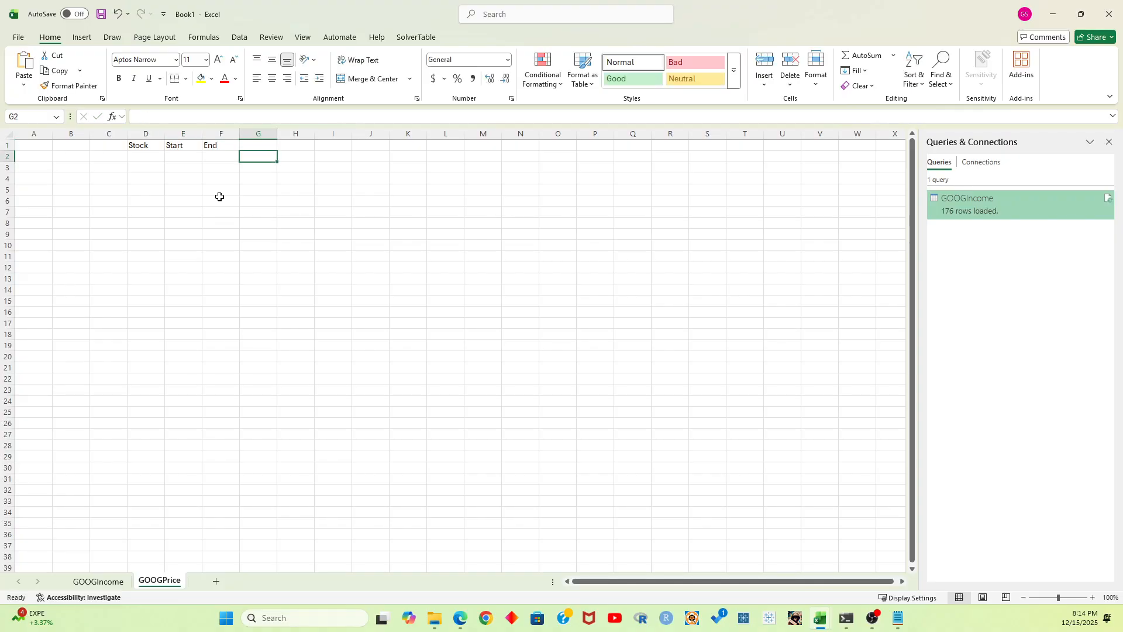
pyautogui.press('Left')
pyautogui.press('Left')
pyautogui.press('Left')
pyautogui.write('GOOG')
pyautogui.press('Tab')
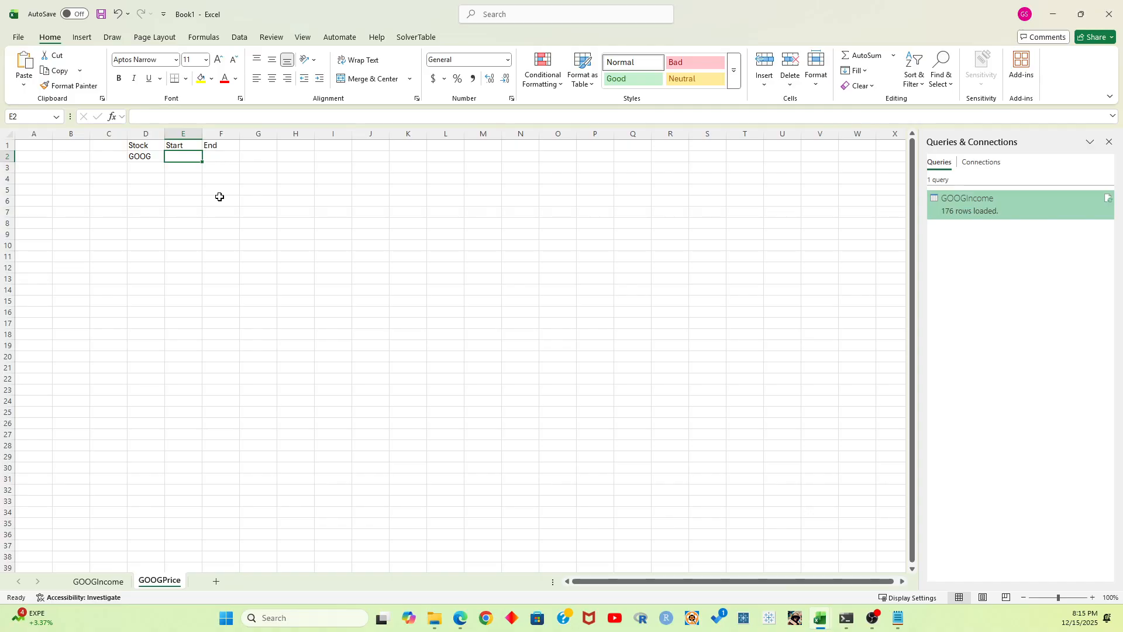
pyautogui.write('1/1/')
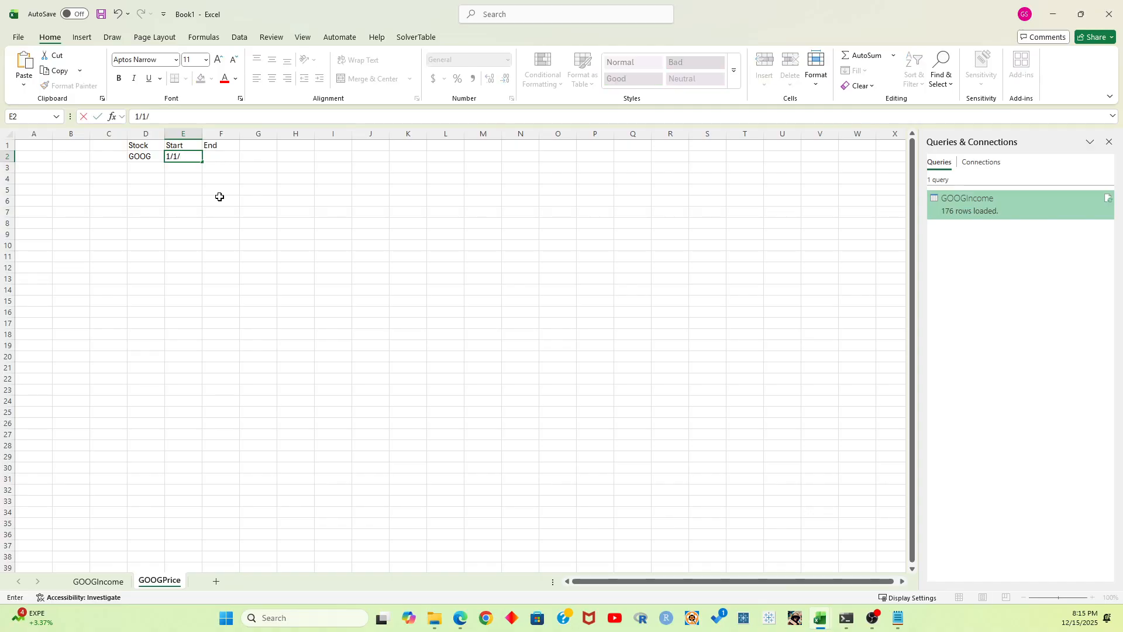
pyautogui.write('2022`')
pyautogui.press('Tab')
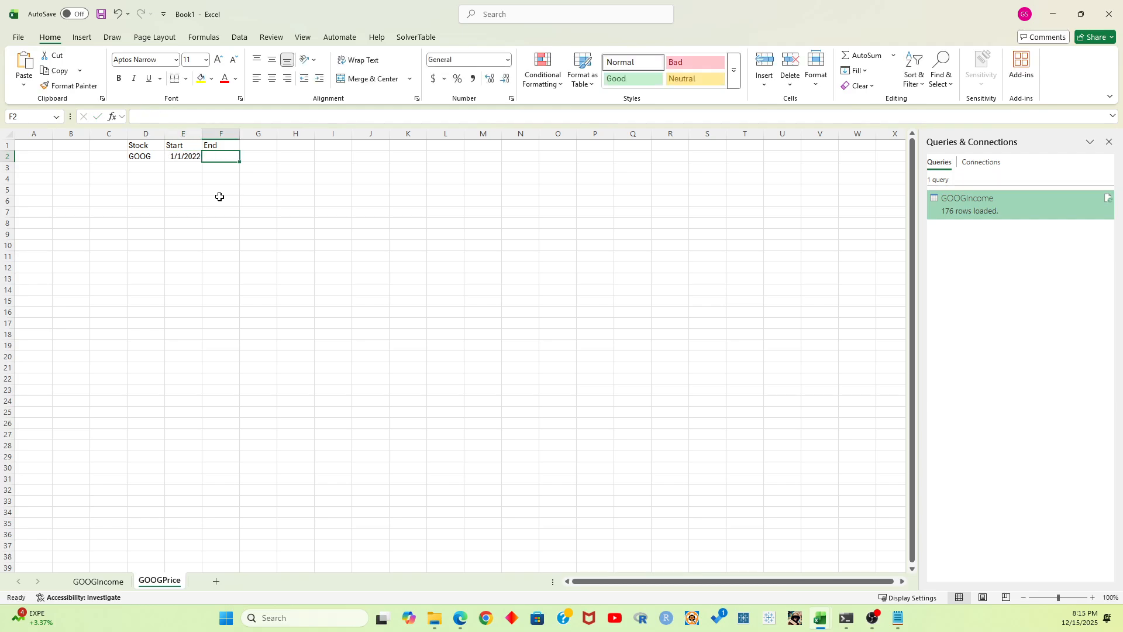
pyautogui.write('1/')
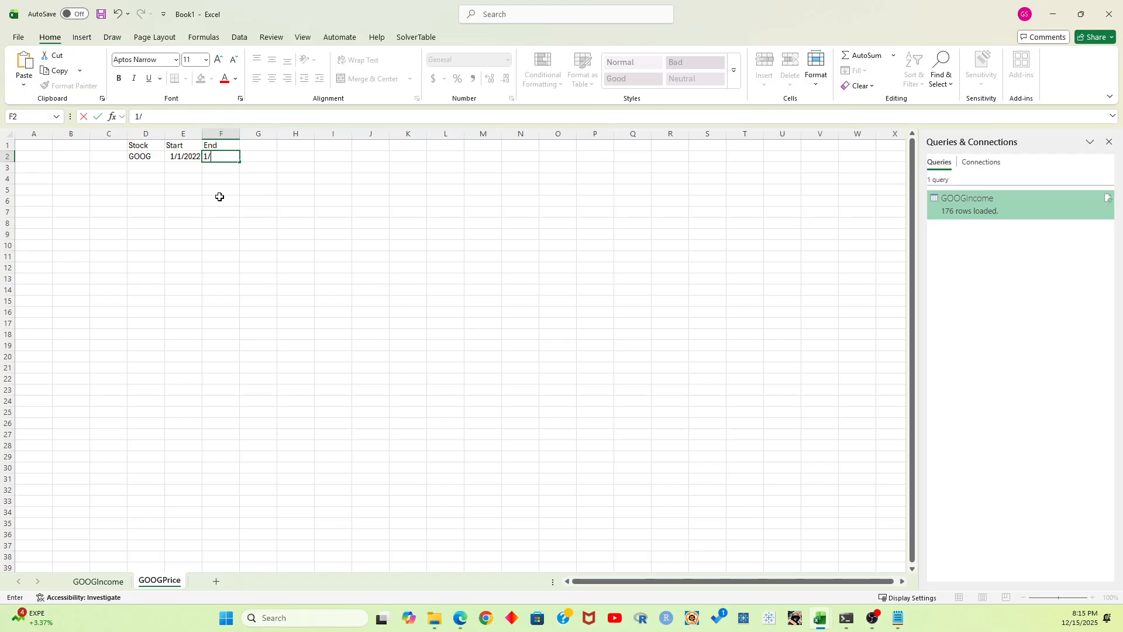
pyautogui.write('1/2026')
pyautogui.press('Return')
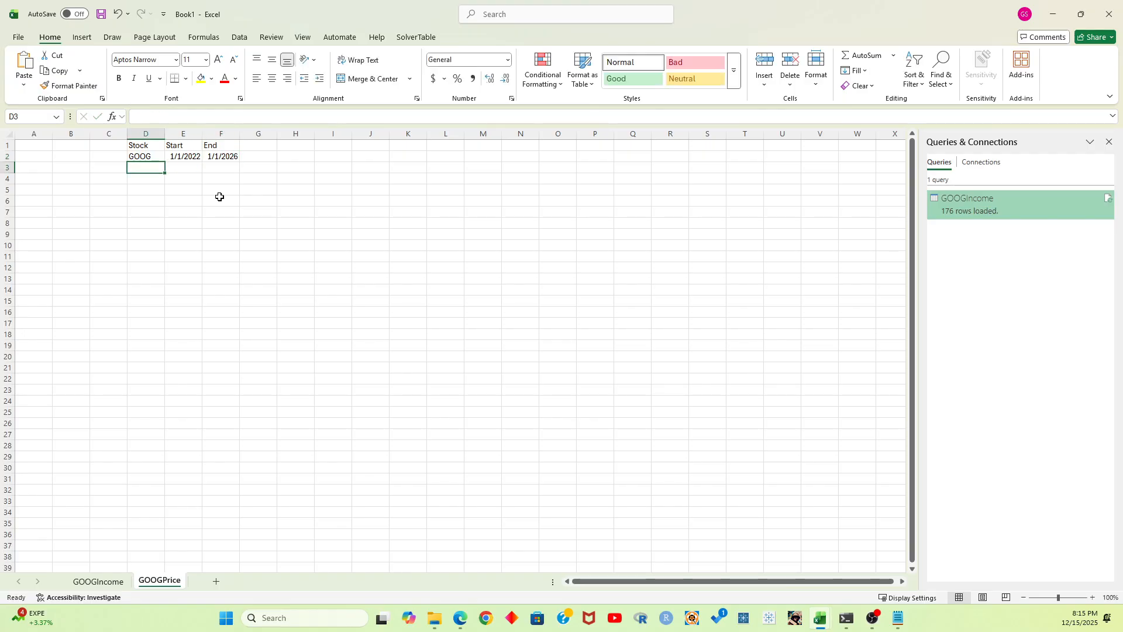
# Begin a STOCKHISTORY formula in cell A1 with the absolute reference $D$2 as its stock argument
pyautogui.press('Up')
pyautogui.press('Left')
pyautogui.press('Left')
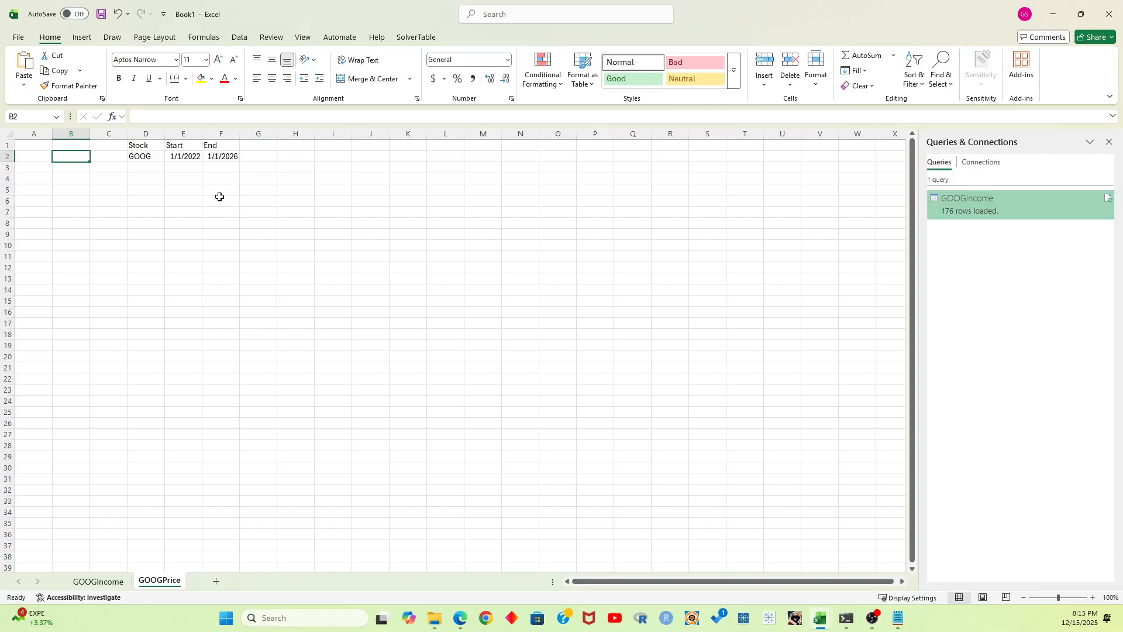
pyautogui.press('Left')
pyautogui.press('Up')
pyautogui.write('=STOCK')
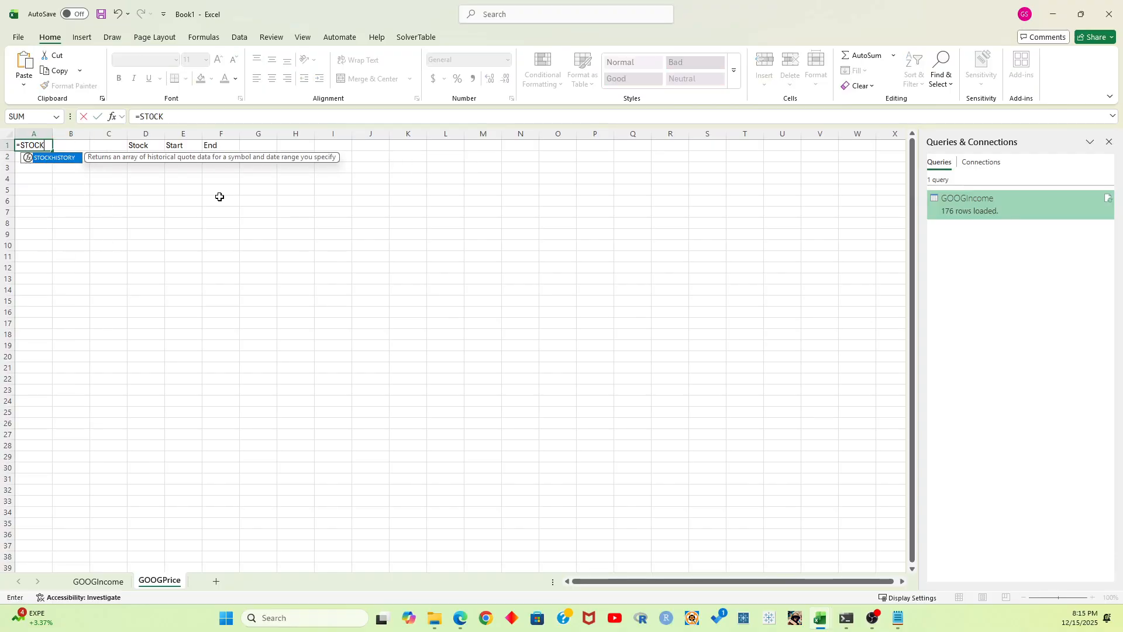
pyautogui.press('Tab')
pyautogui.press('Right')
pyautogui.press('Right')
pyautogui.press('Right')
pyautogui.press('Down')
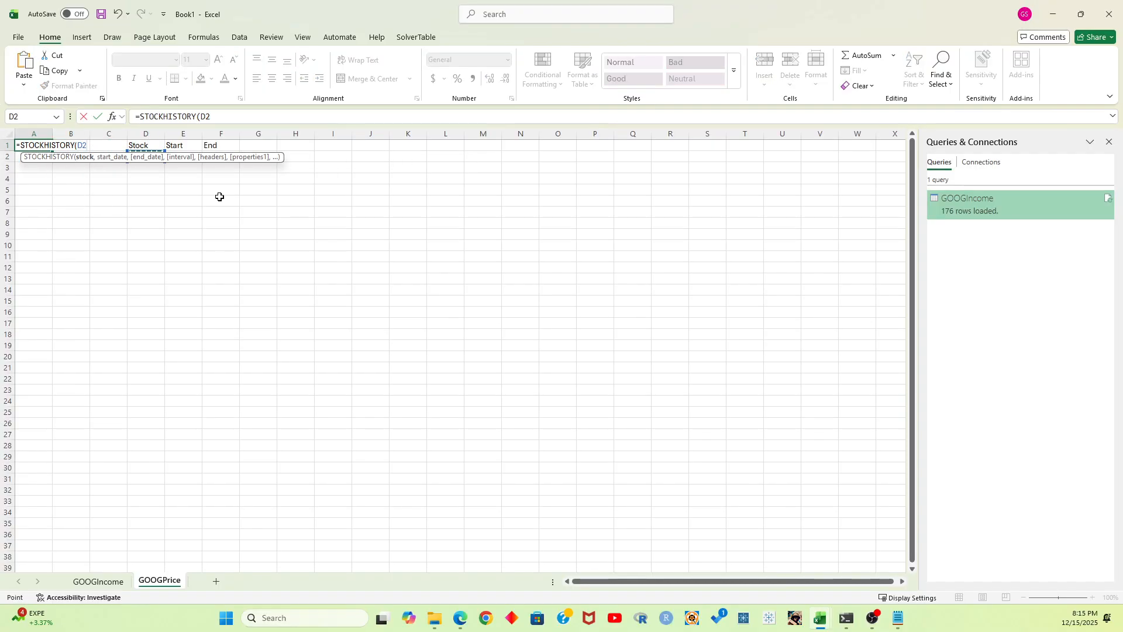
pyautogui.press('F4')
pyautogui.write(',')
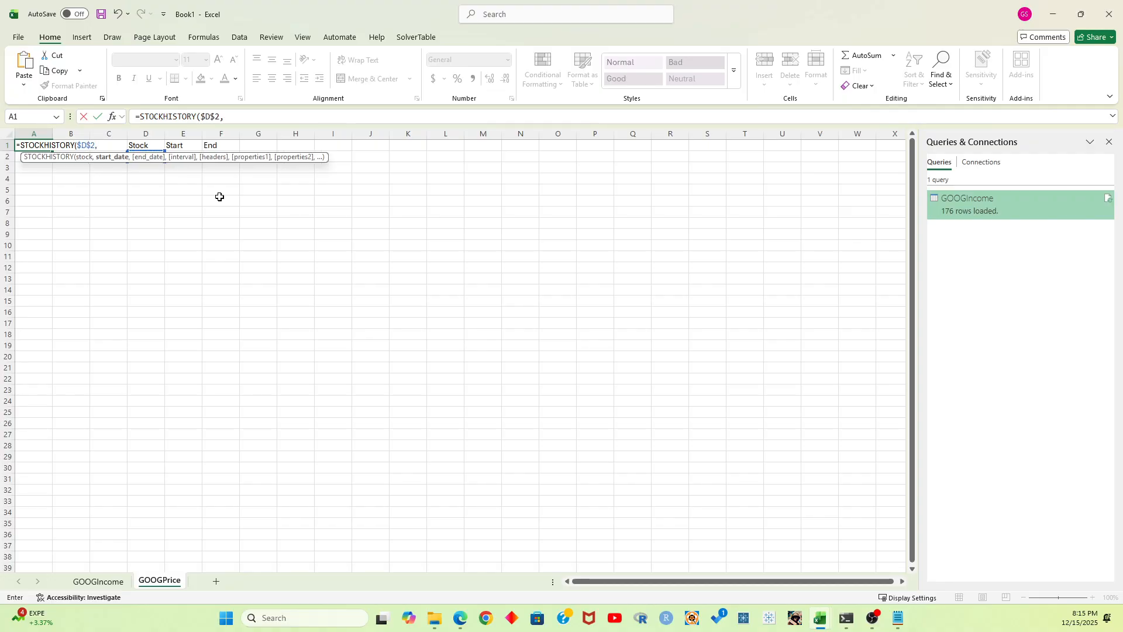
# Complete the STOCKHISTORY formula in A1 with $E$2 as the start date and $F$2 as the end date
pyautogui.press('Right')
pyautogui.press('Right')
pyautogui.press('Right')
pyautogui.press('Right')
pyautogui.press('Down')
pyautogui.press('F4')
pyautogui.write(',')
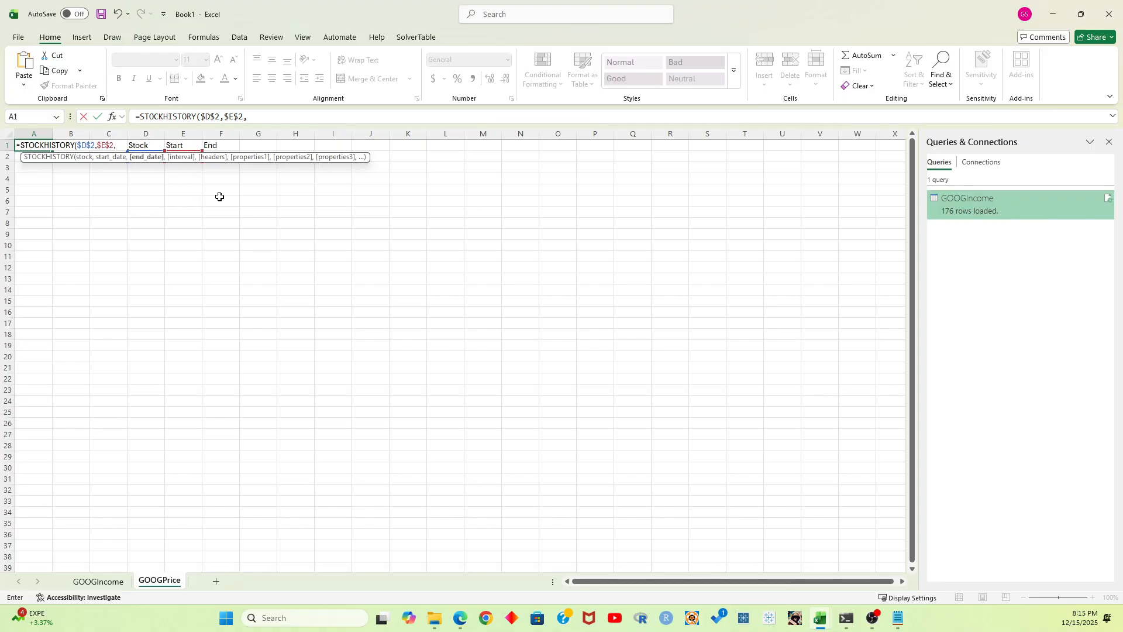
pyautogui.press('Right')
pyautogui.press('Right')
pyautogui.press('Right')
pyautogui.press('Right')
pyautogui.press('Right')
pyautogui.press('Down')
pyautogui.press('F4')
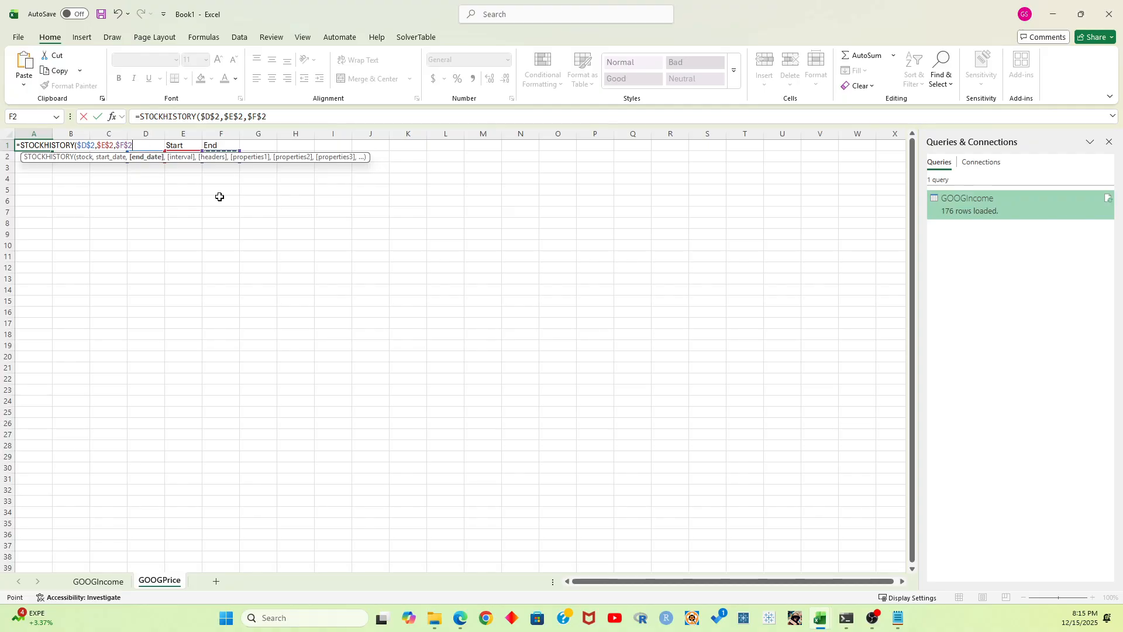
pyautogui.press('Return')
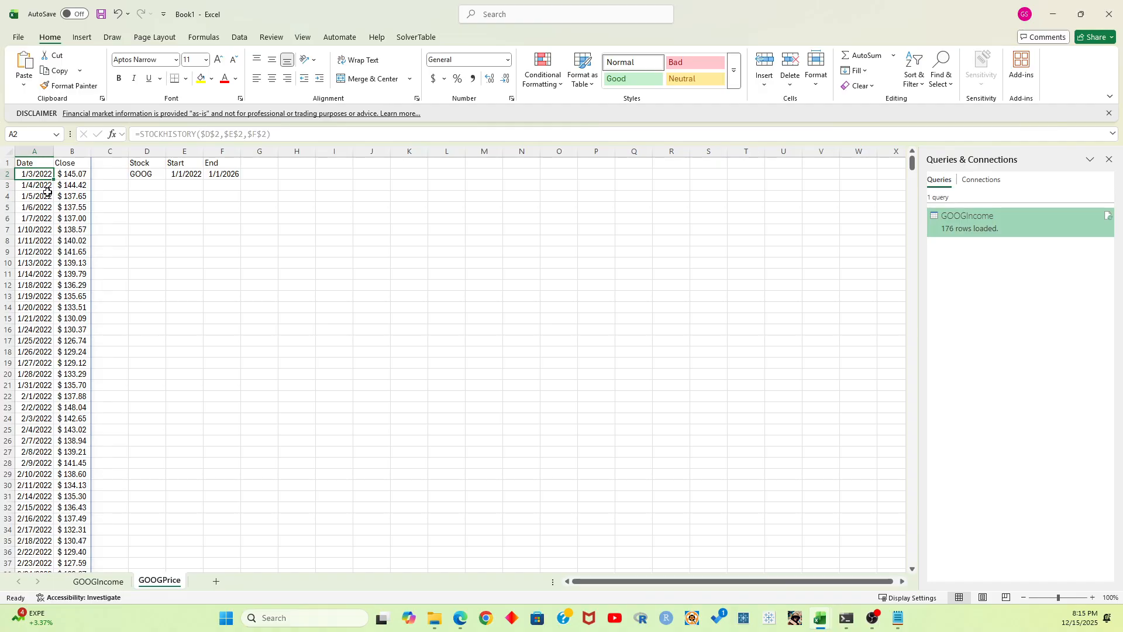
pyautogui.click(29, 162)
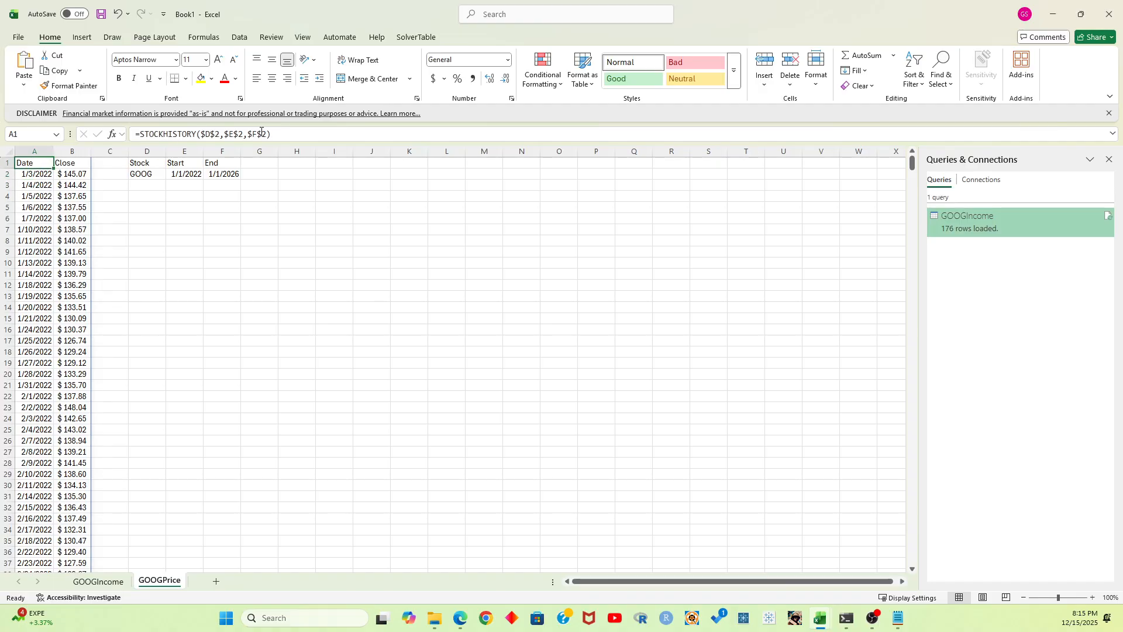
# Extend the STOCKHISTORY formula in A1 with interval 0, headers 1, and the properties 0 and 1 for date and close
pyautogui.click(261, 132)
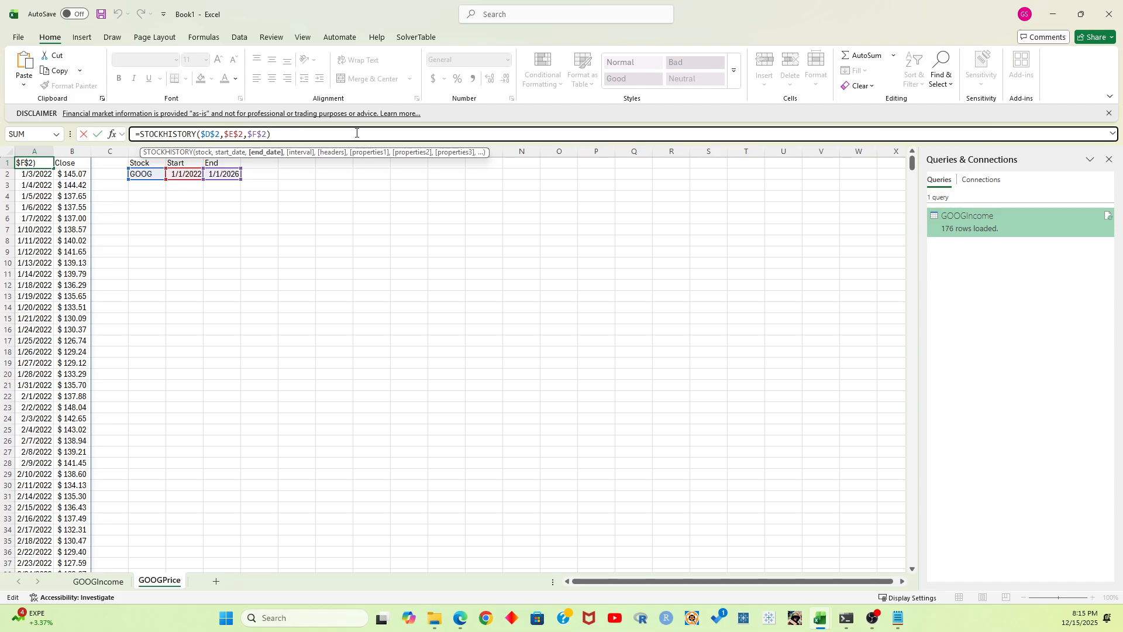
pyautogui.write(',0')
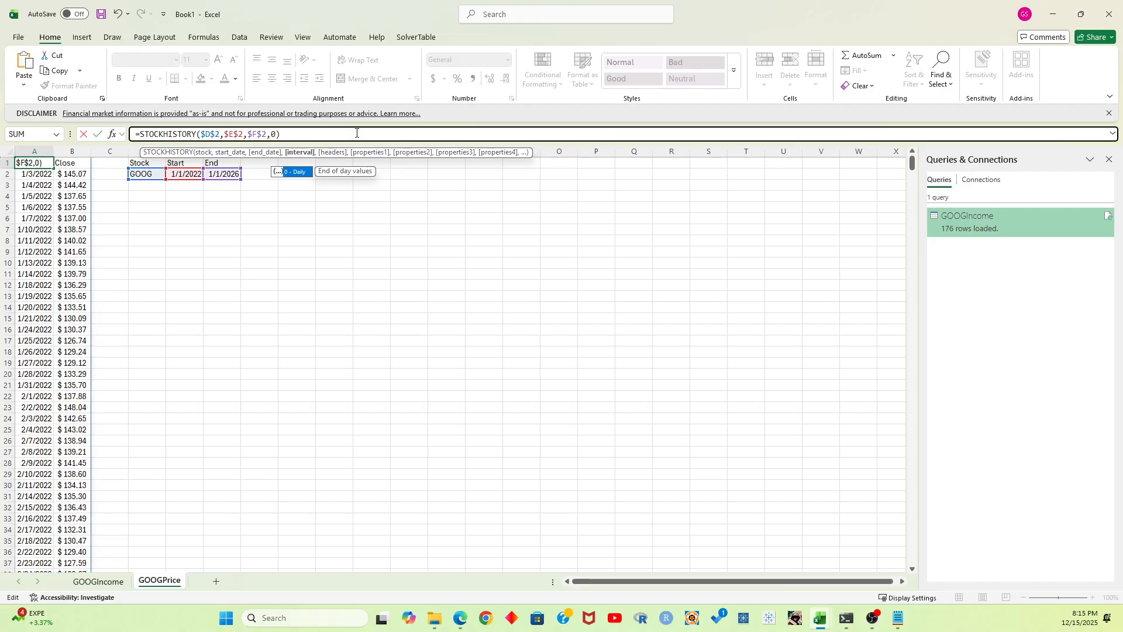
pyautogui.write(',')
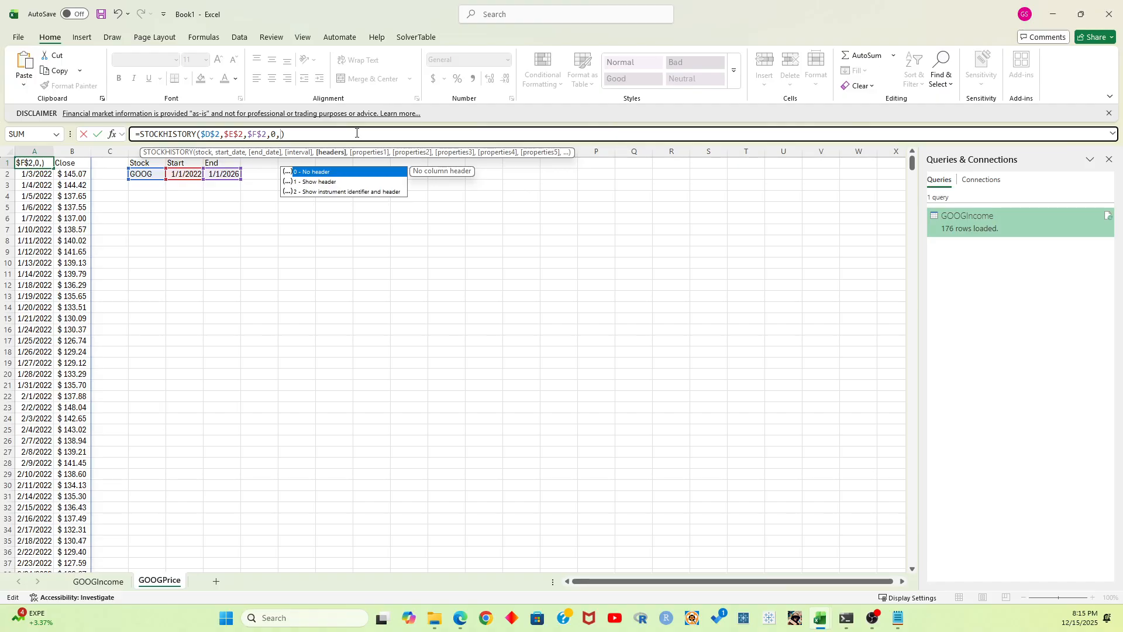
pyautogui.write('1,')
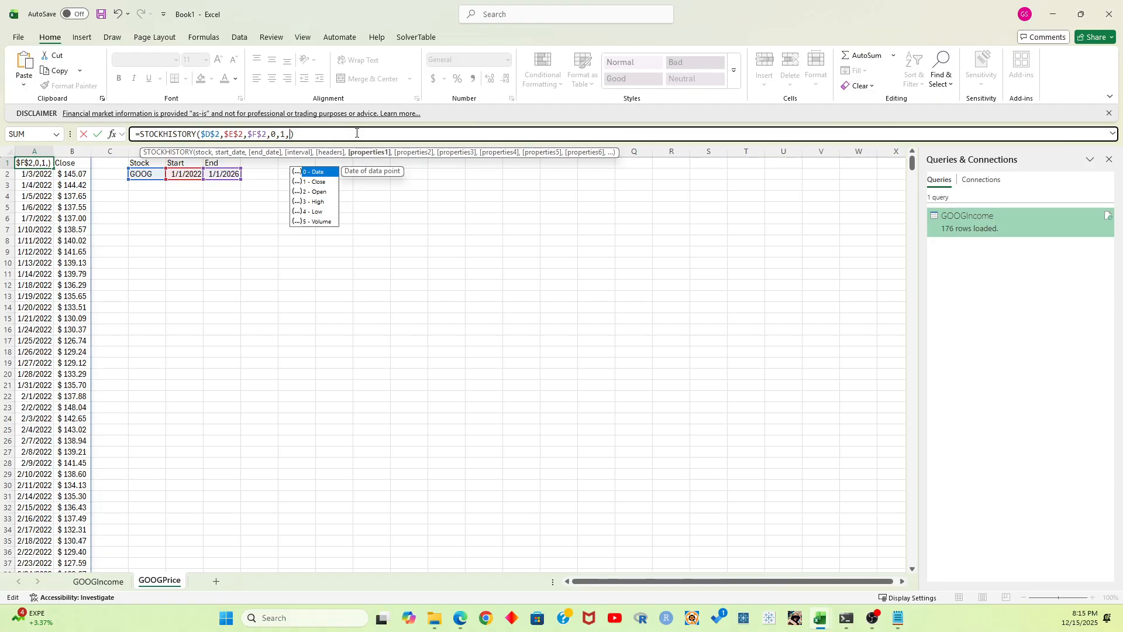
pyautogui.write('0,')
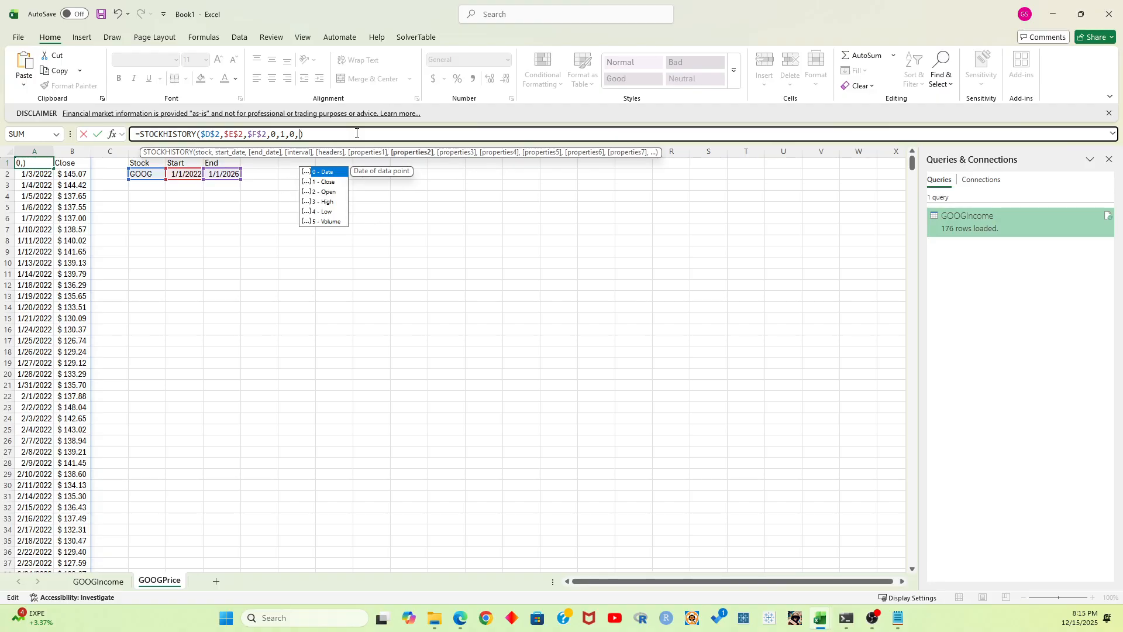
pyautogui.write('1')
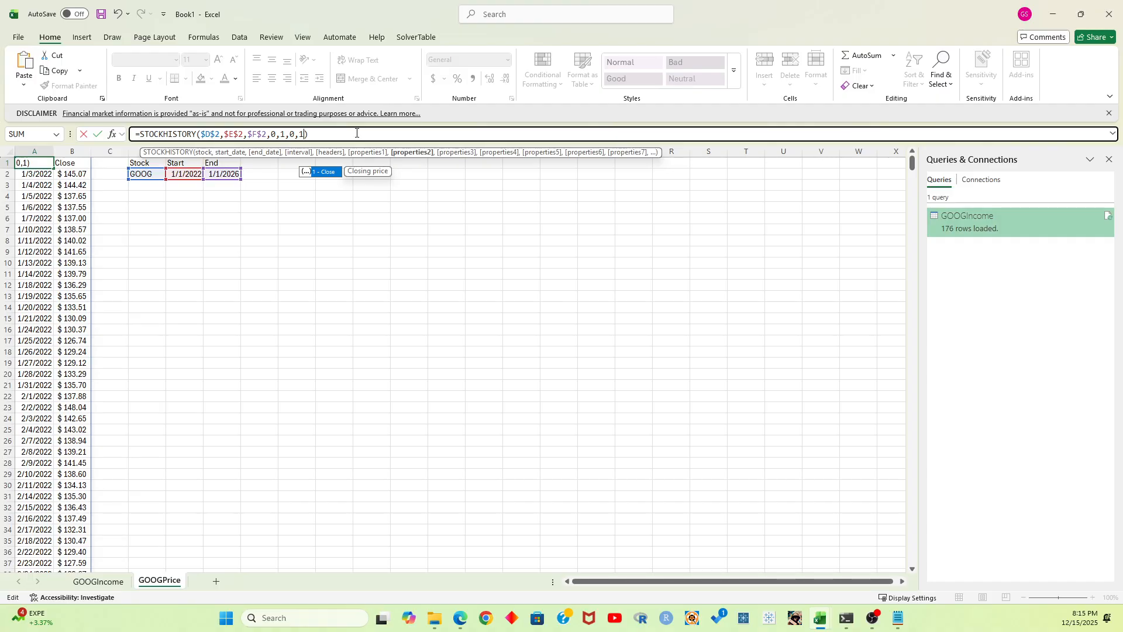
pyautogui.press('Return')
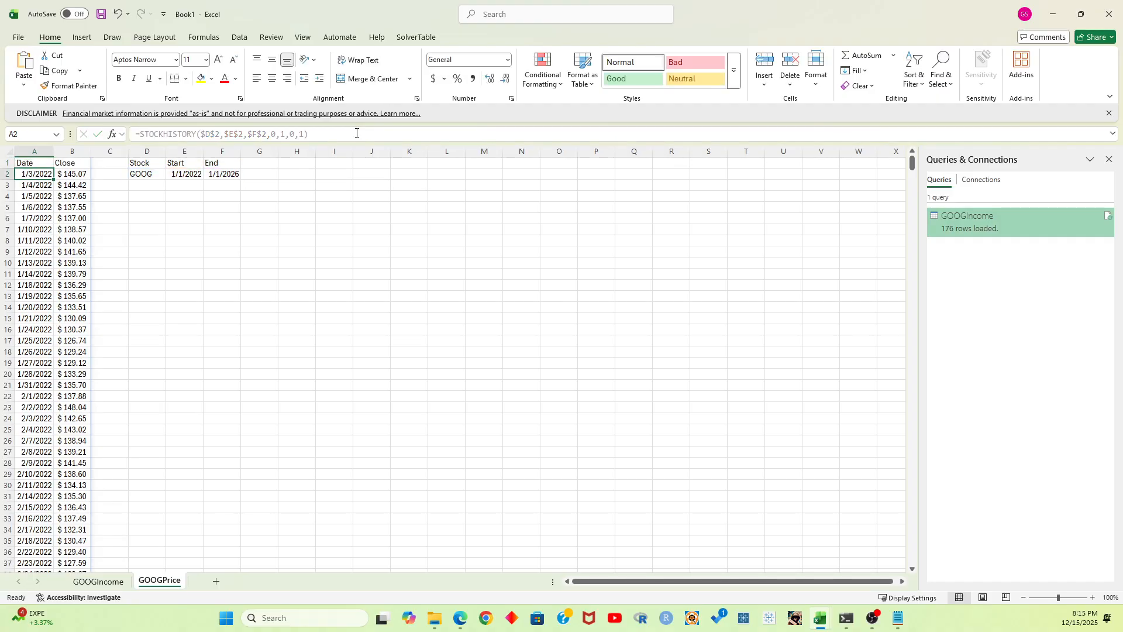
# Plot the full Date and Close columns of GOOGPrice as a line chart and enlarge it for viewing
pyautogui.click(175, 196)
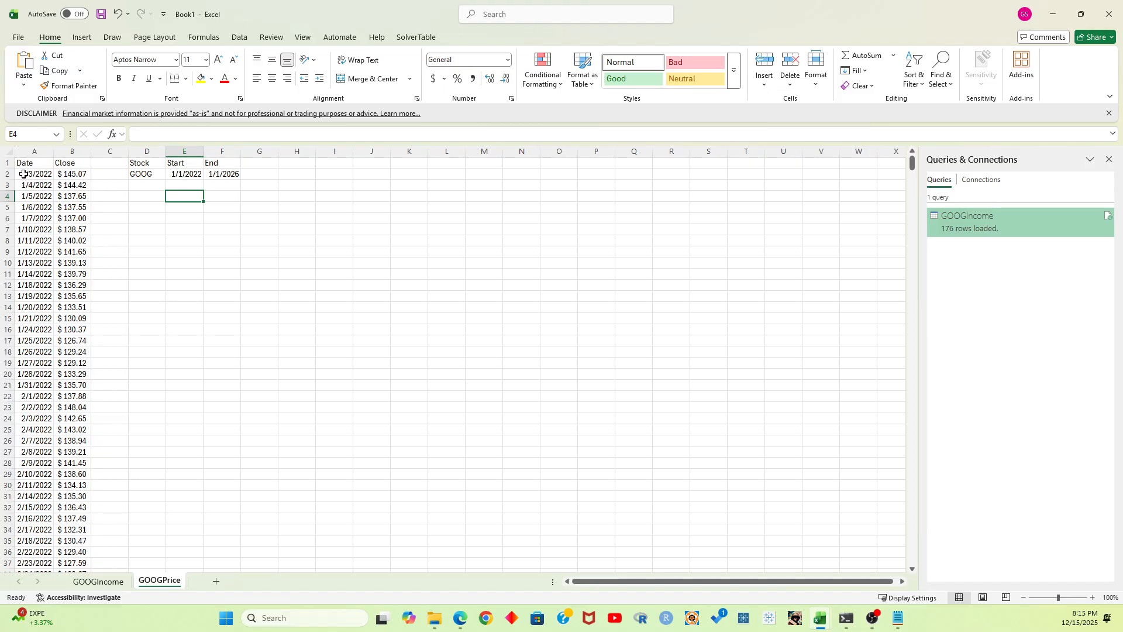
pyautogui.moveTo(30, 174); pyautogui.dragTo(83, 429)
pyautogui.click(70, 285)
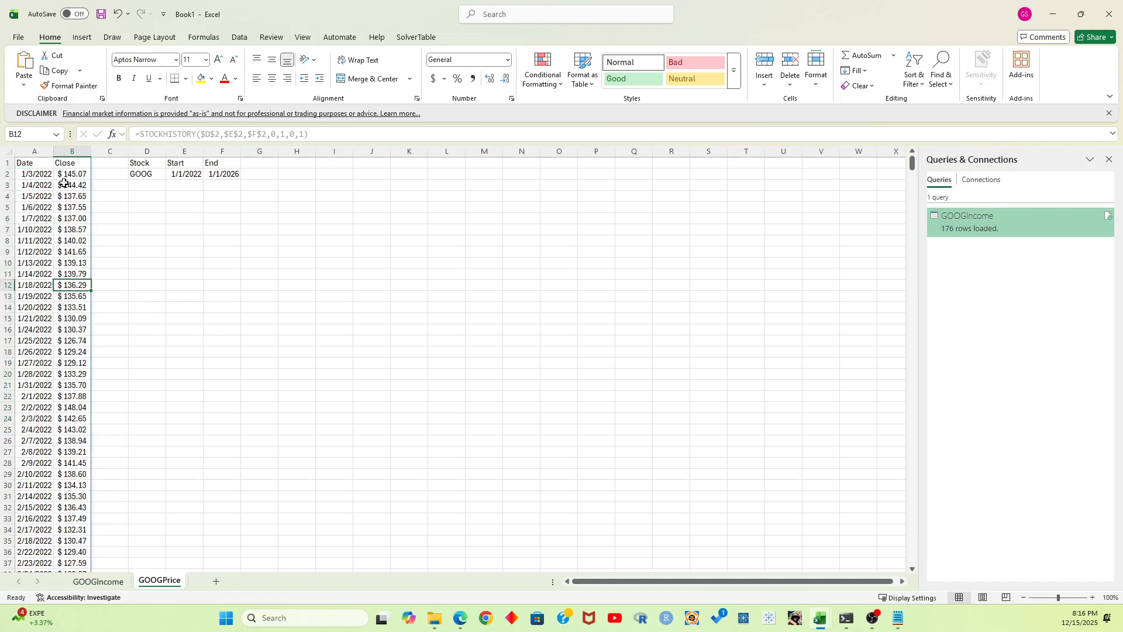
pyautogui.moveTo(25, 168); pyautogui.dragTo(71, 162)
pyautogui.hotkey('ctrl', 'shift', 'Down')
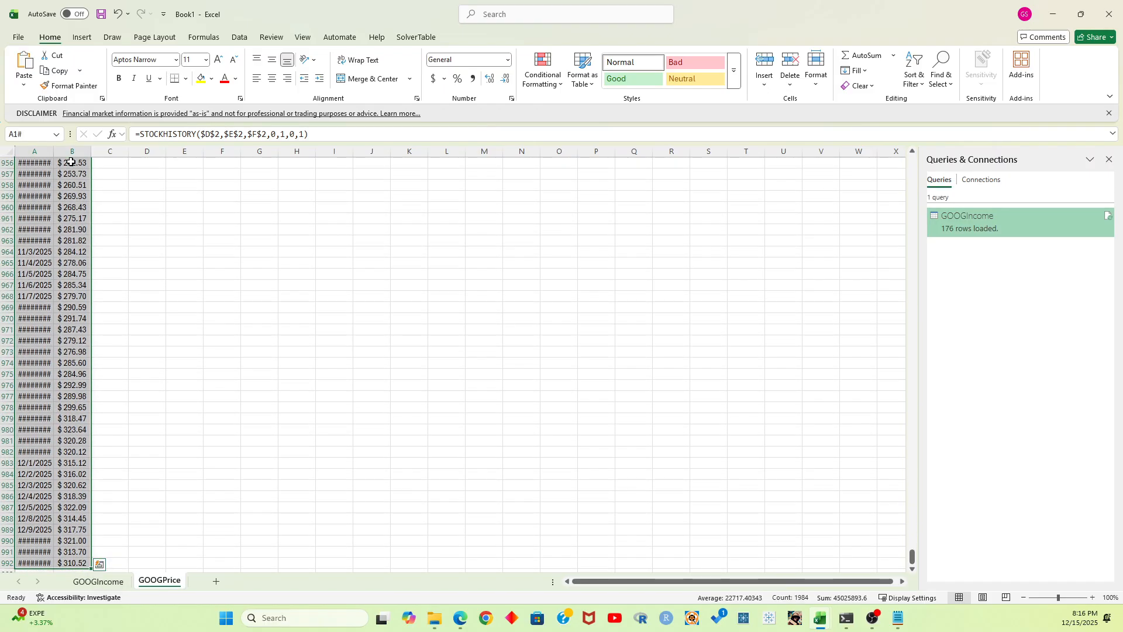
pyautogui.click(82, 37)
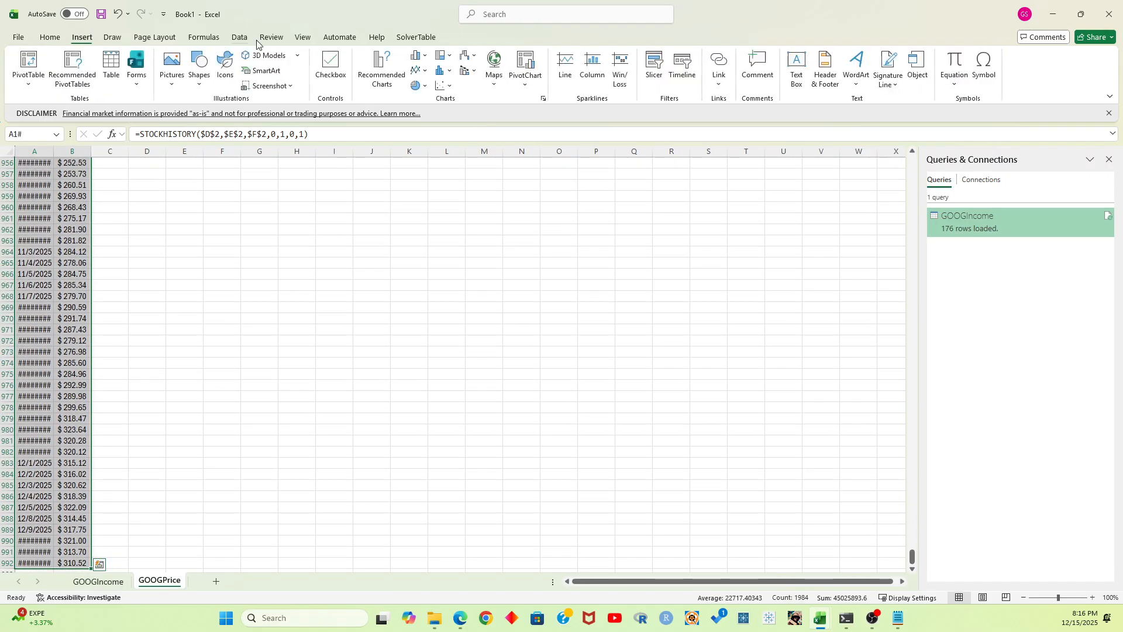
pyautogui.click(419, 70)
pyautogui.click(429, 110)
pyautogui.moveTo(476, 309); pyautogui.dragTo(308, 222)
pyautogui.moveTo(431, 363); pyautogui.dragTo(639, 471)
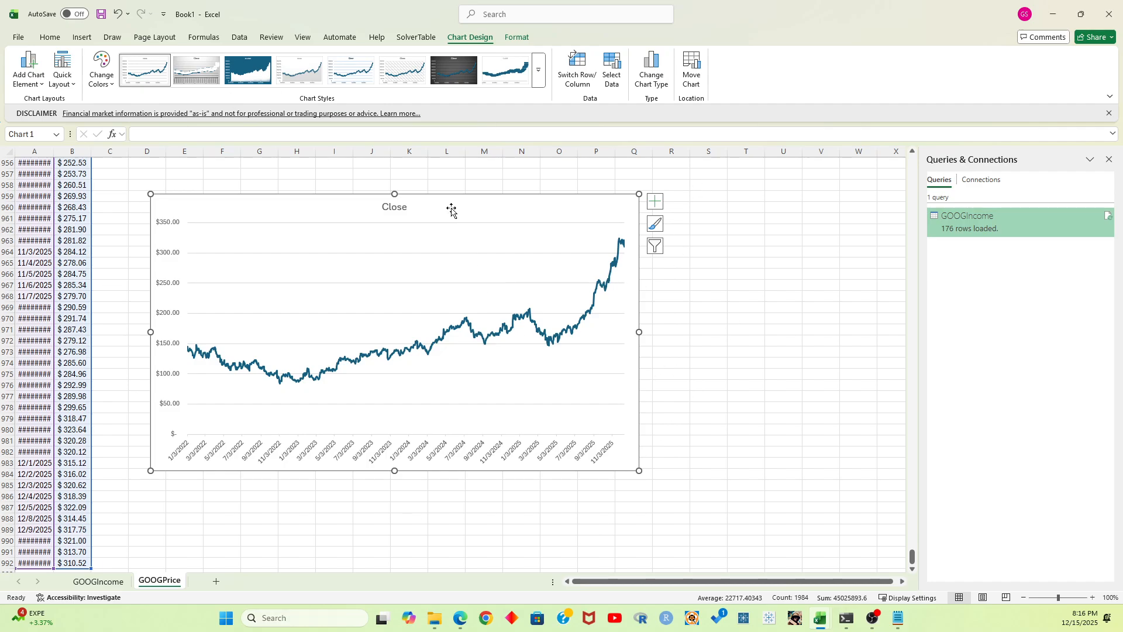
# Delete the closing-price line chart and return to cell A1
pyautogui.press('Delete')
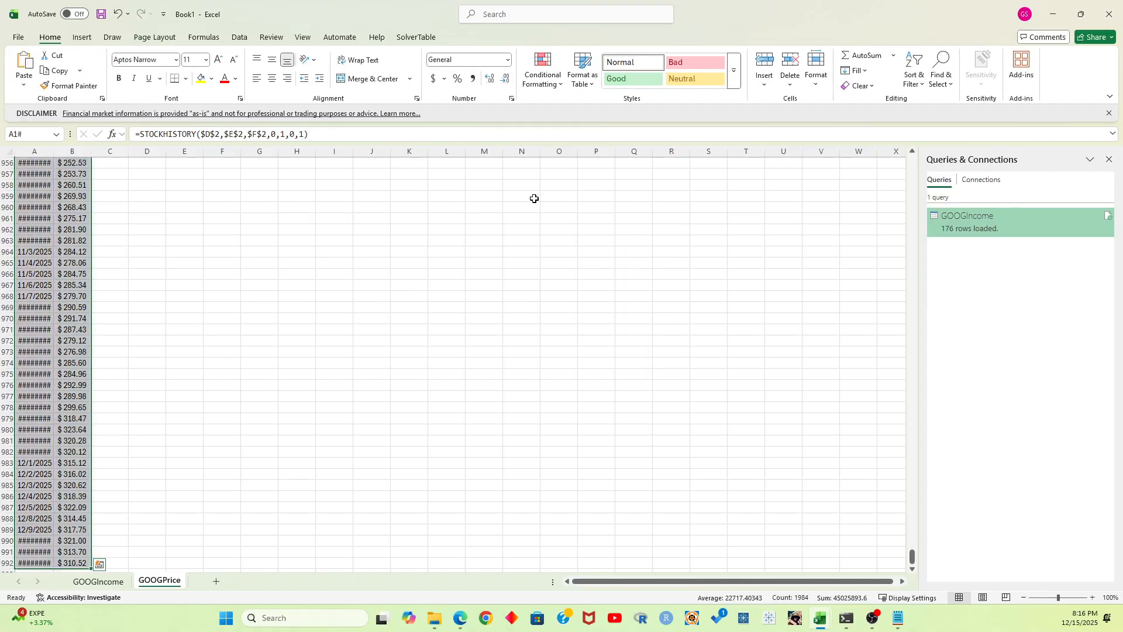
pyautogui.click(130, 244)
pyautogui.hotkey('ctrl', 'Home')
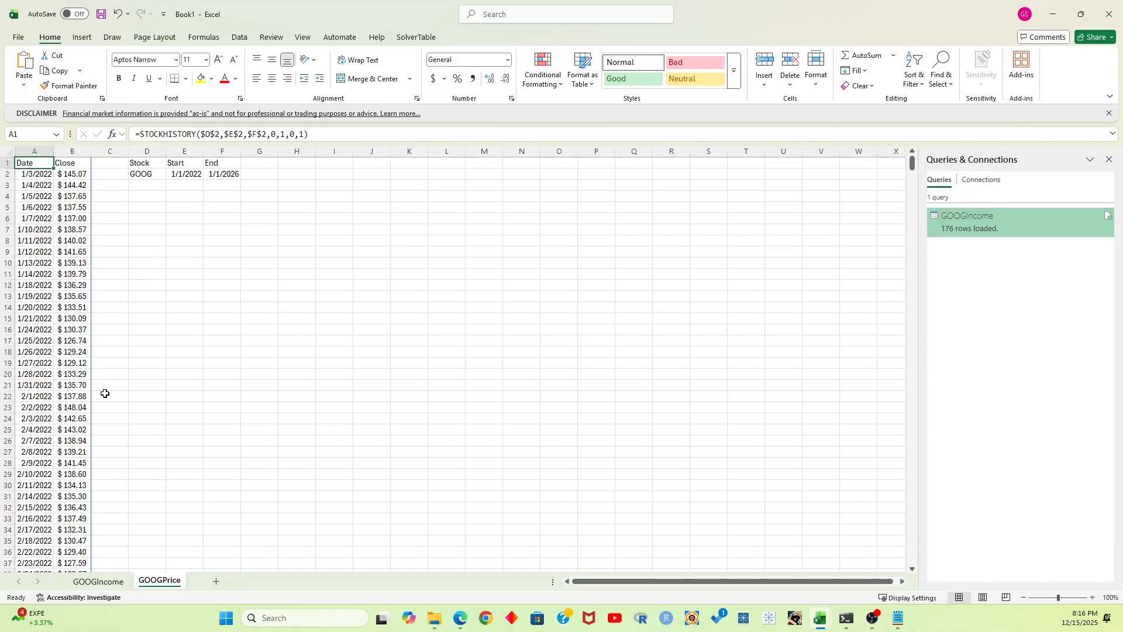
# Go to the last columns of the GOOGIncome sheet and close the Queries & Connections pane
pyautogui.click(111, 582)
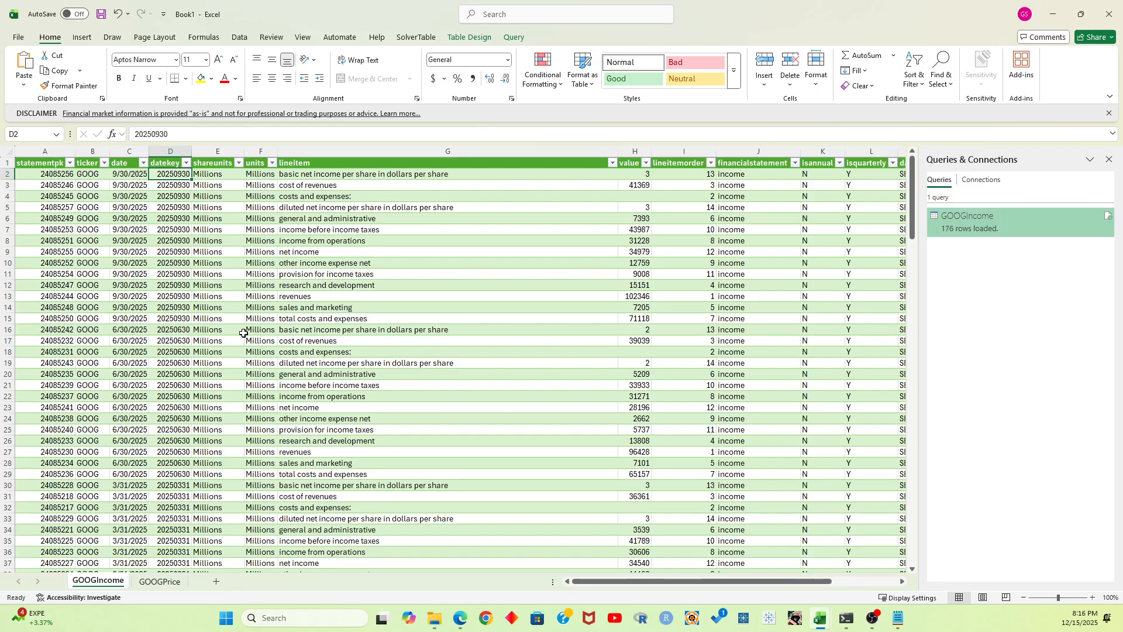
pyautogui.click(166, 581)
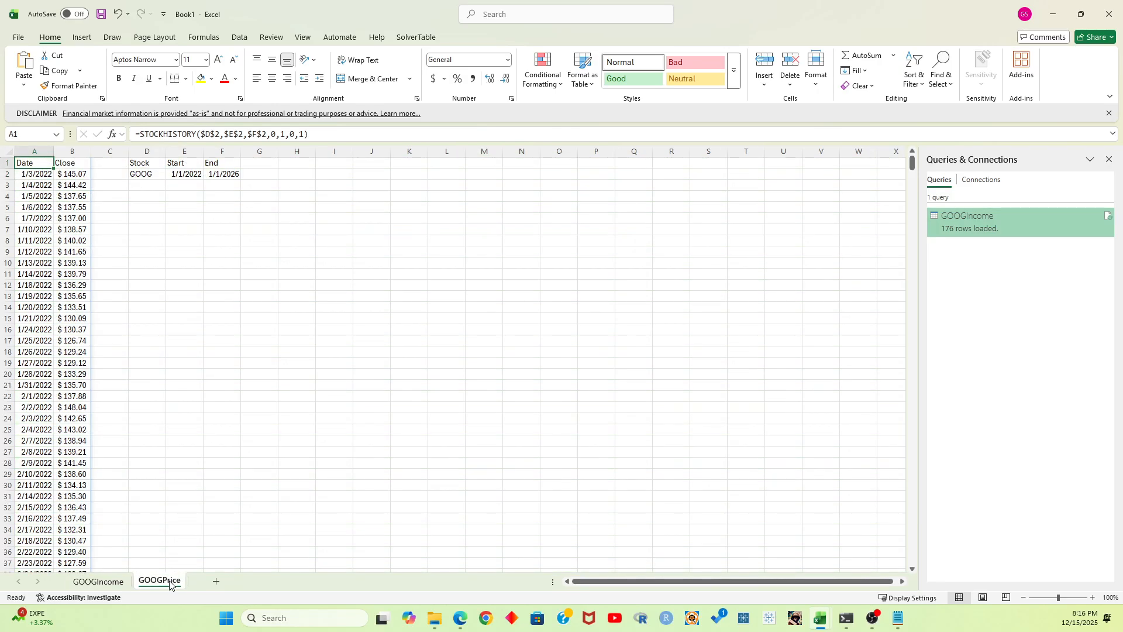
pyautogui.click(111, 582)
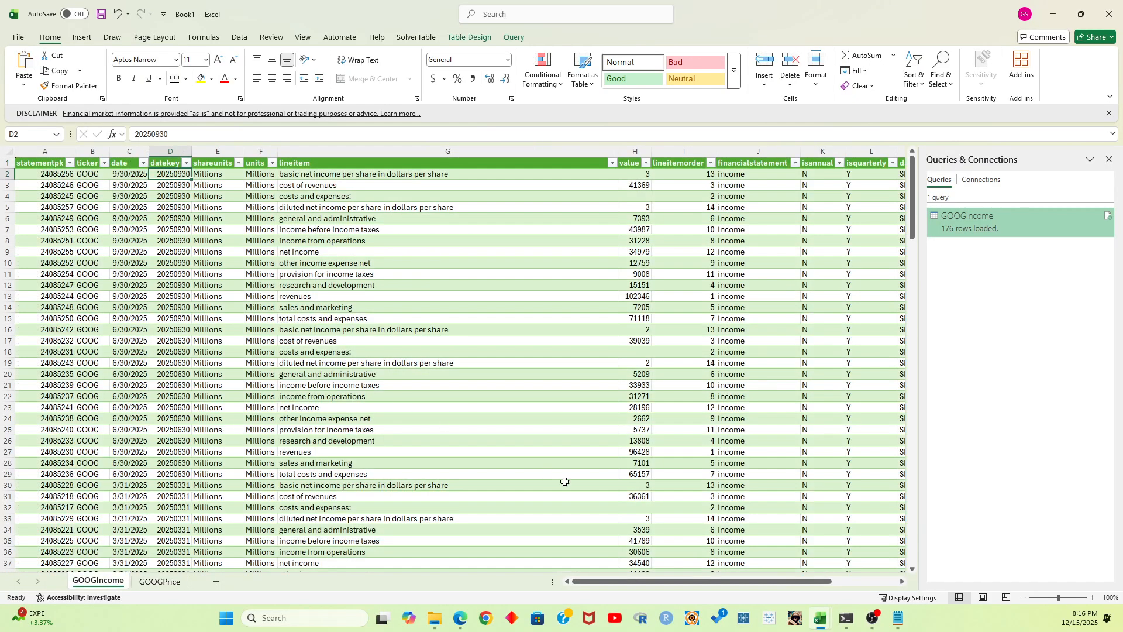
pyautogui.moveTo(637, 581); pyautogui.dragTo(760, 581)
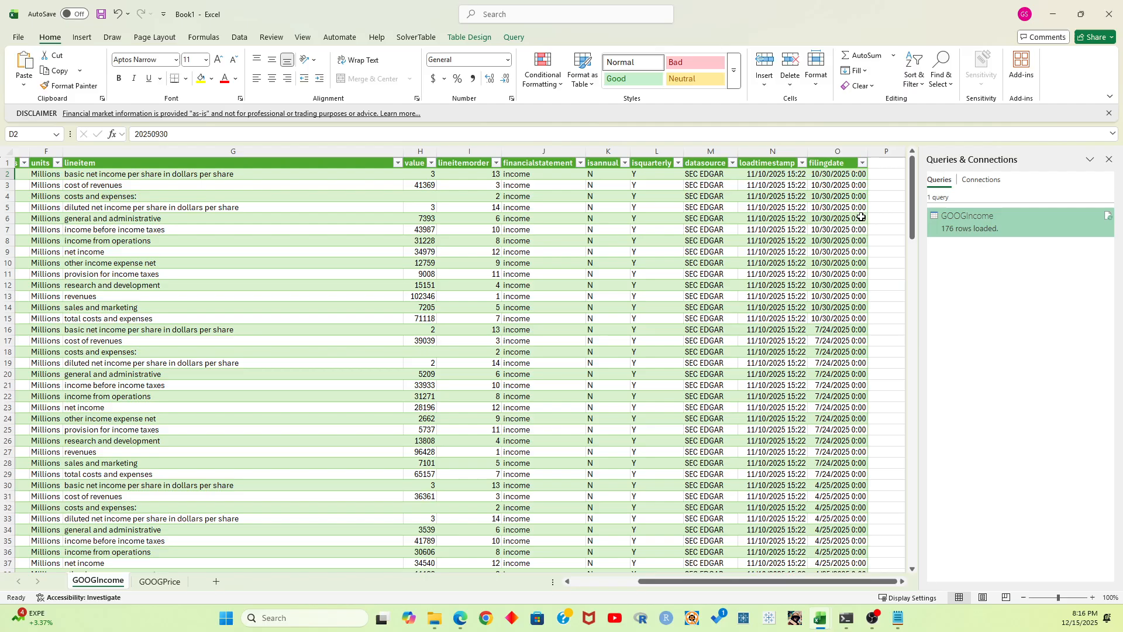
pyautogui.click(1109, 159)
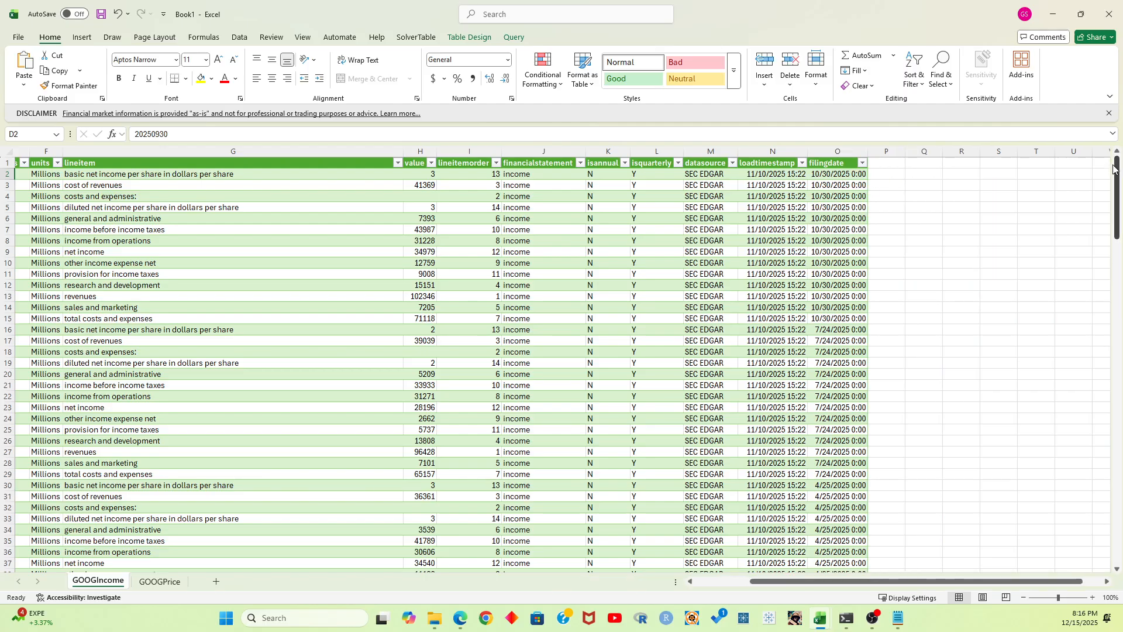
# Add a StockPrice column to the income table by entering its heading in P1, beside filingdate
pyautogui.click(880, 174)
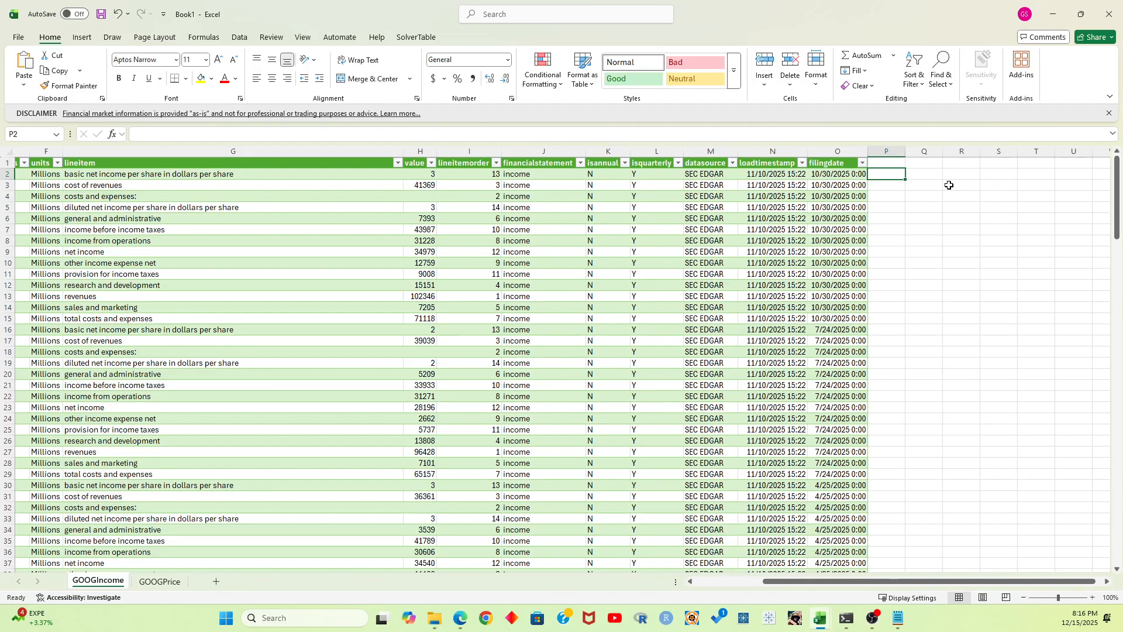
pyautogui.press('Up')
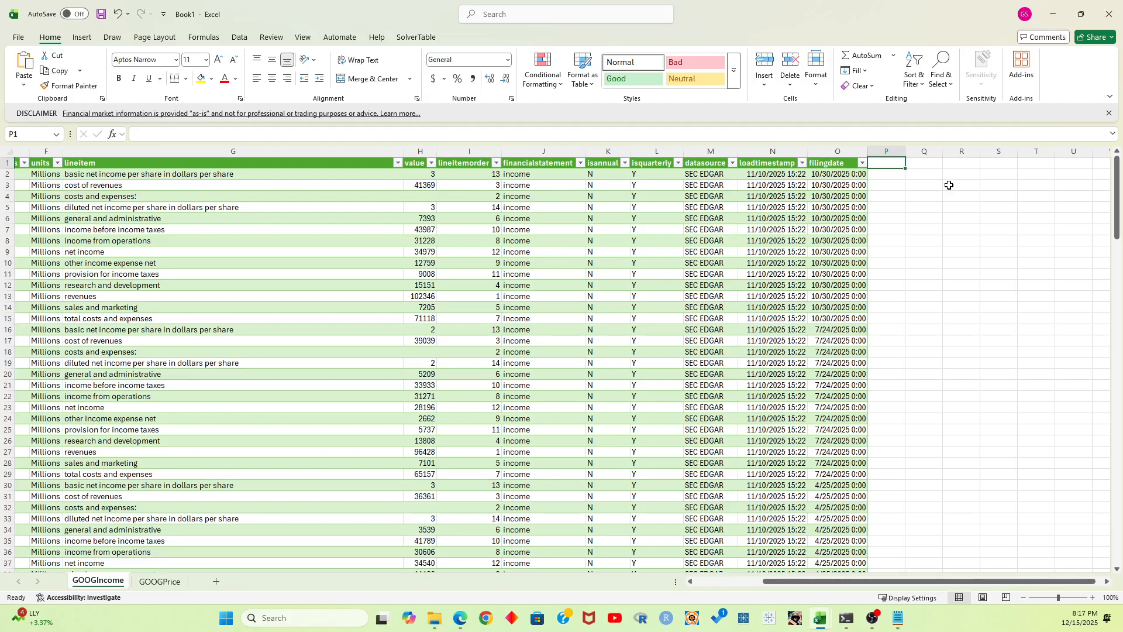
pyautogui.write('StockPrice')
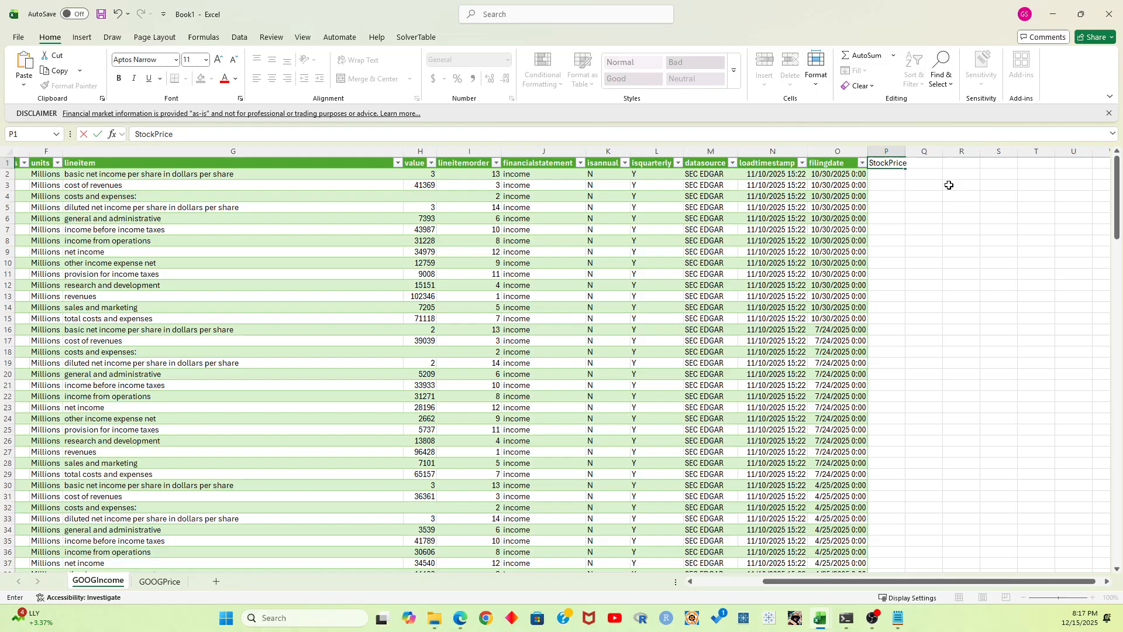
pyautogui.press('Return')
pyautogui.write('=')
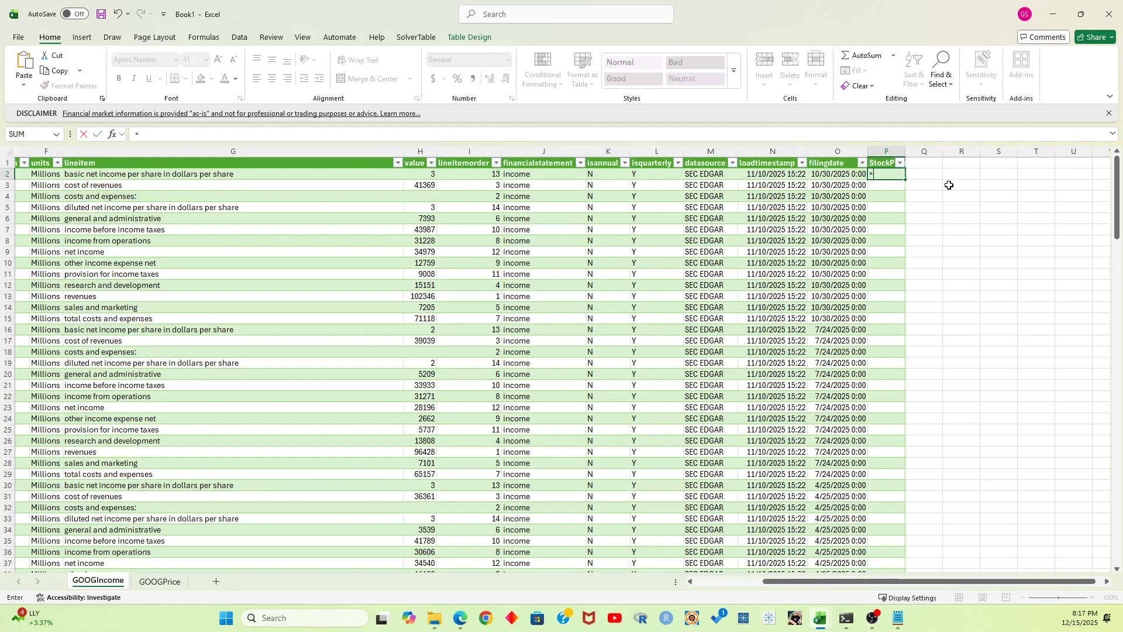
pyautogui.press('BackSpace')
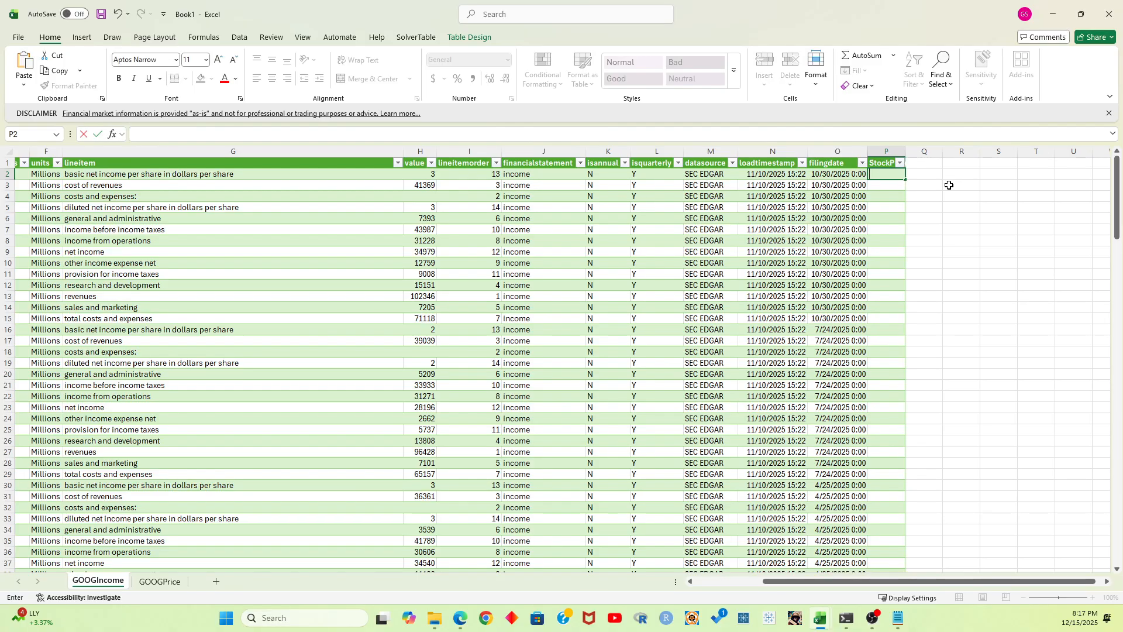
pyautogui.press('Escape')
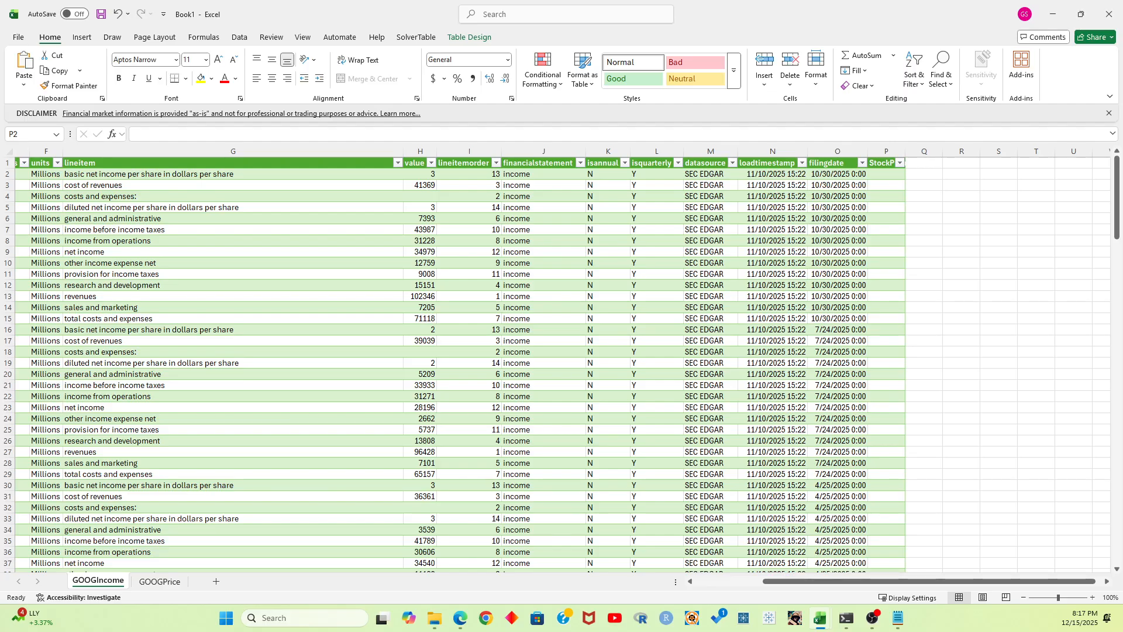
pyautogui.press('F2')
pyautogui.press('Escape')
pyautogui.press('F2')
pyautogui.press('Escape')
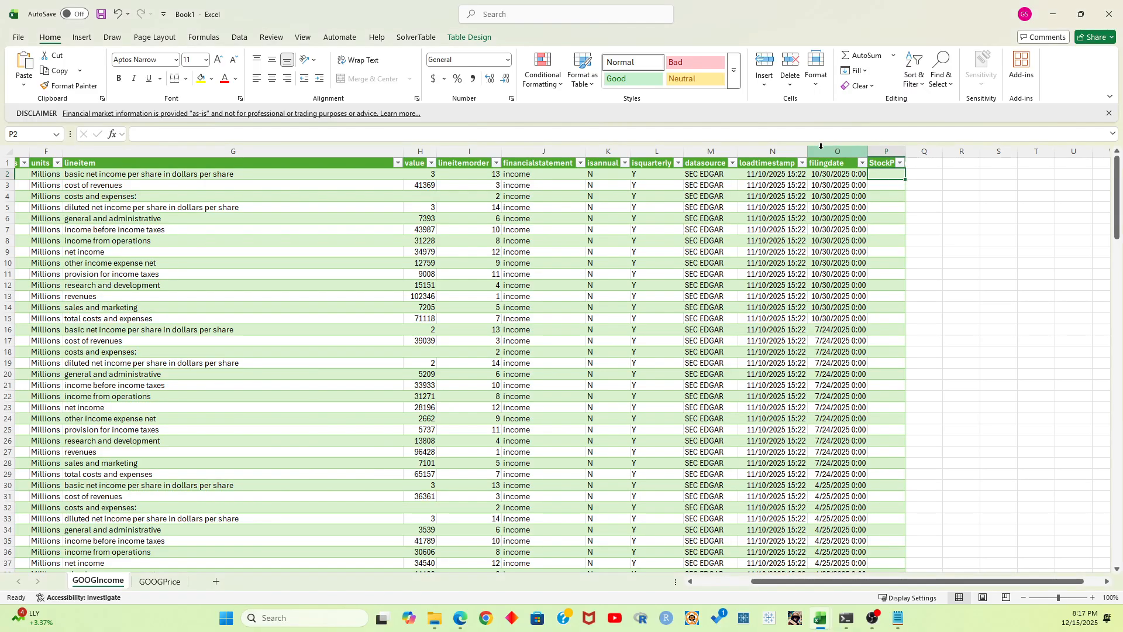
# Begin an XLOOKUP formula in P2 with INT(C2), the row's date, as its lookup value
pyautogui.click(768, 137)
pyautogui.write('=XLOOKUP(')
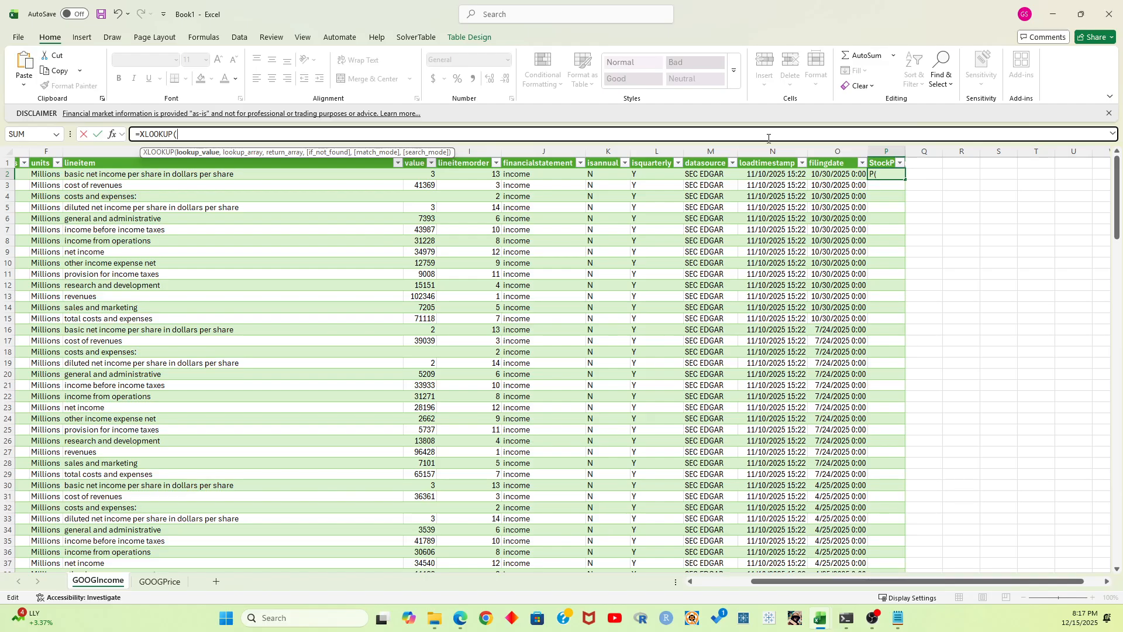
pyautogui.moveTo(884, 582); pyautogui.dragTo(802, 586)
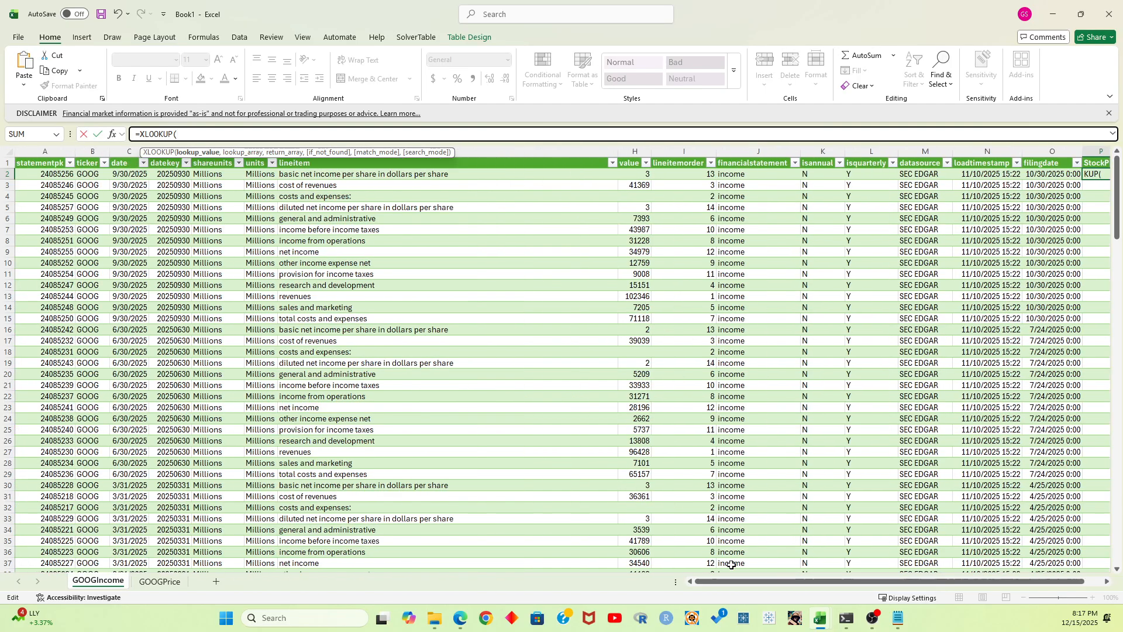
pyautogui.click(112, 173)
pyautogui.press('BackSpace')
pyautogui.press('BackSpace')
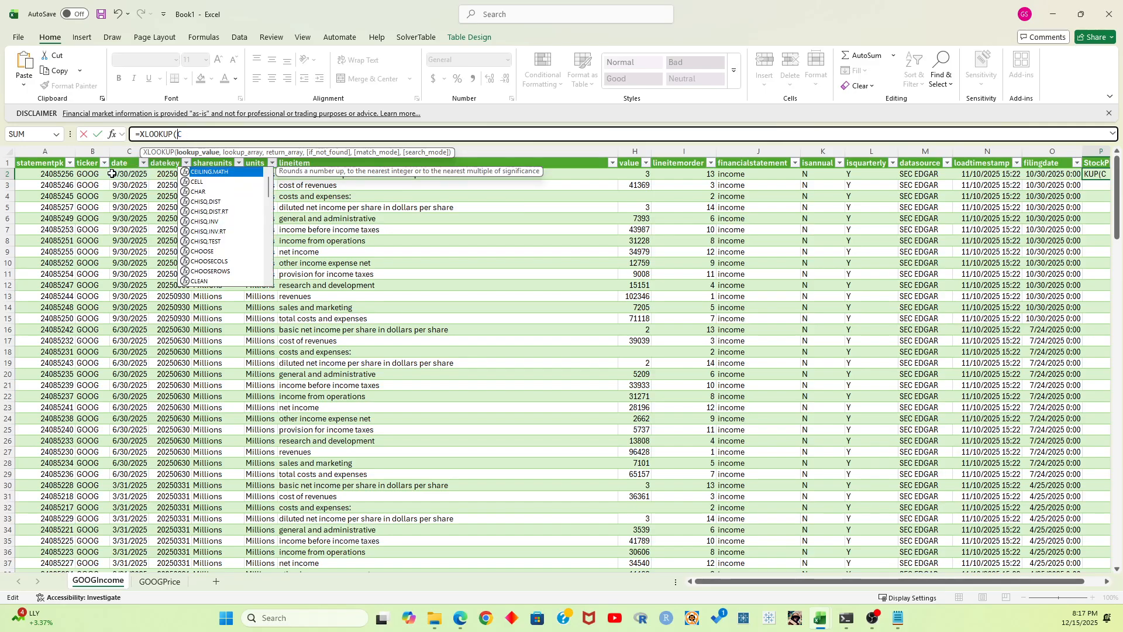
pyautogui.write('INT(')
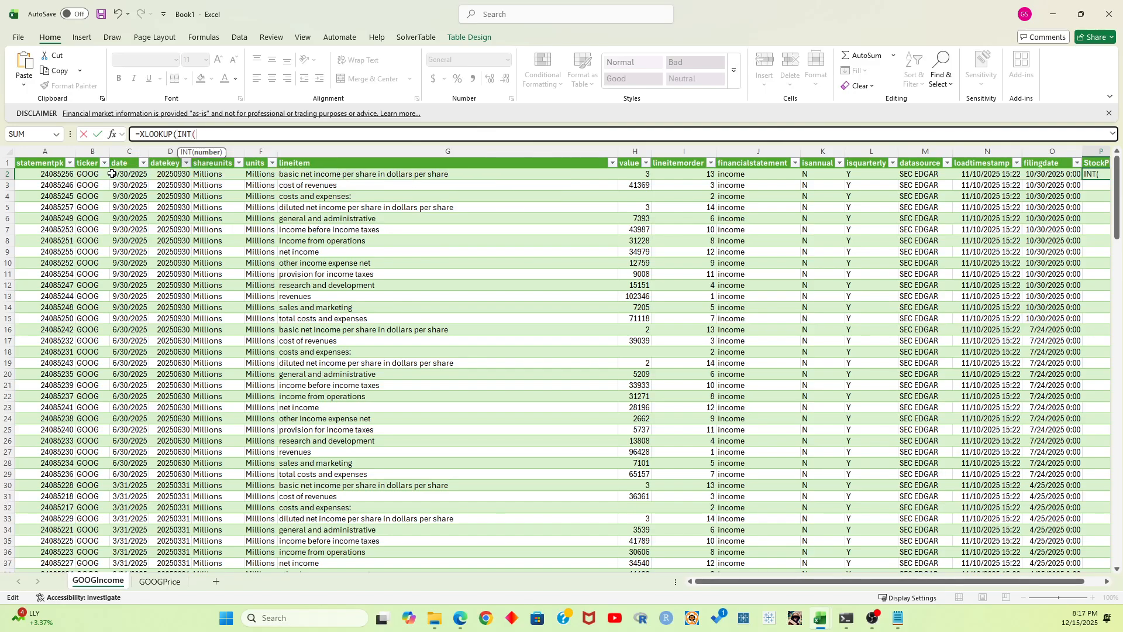
pyautogui.click(112, 173)
pyautogui.write(',')
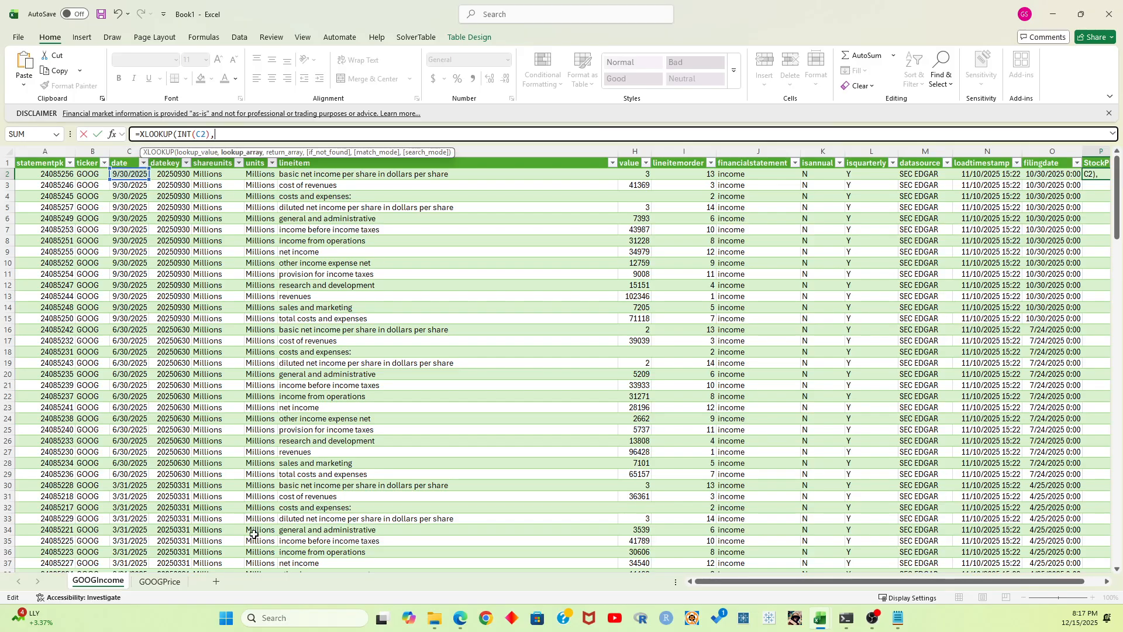
# Use the whole Date column A of the GOOGPrice sheet as the XLOOKUP formula's lookup array
pyautogui.click(160, 581)
pyautogui.click(41, 174)
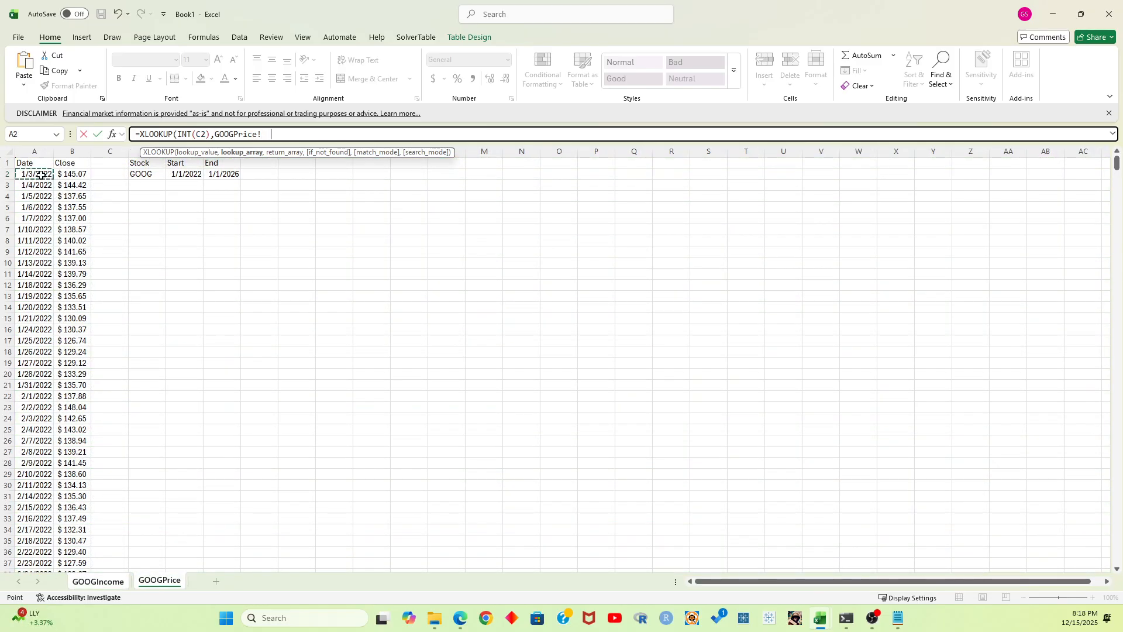
pyautogui.press('Up')
pyautogui.click(39, 150)
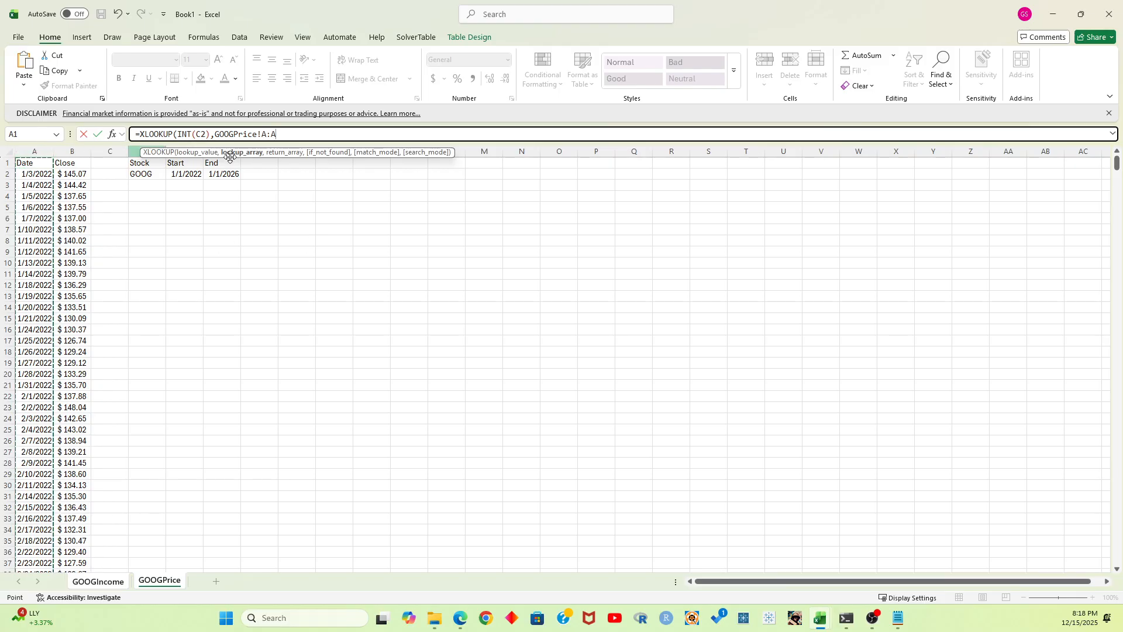
# Finish the XLOOKUP in P2 with GOOGPrice column B as return array, "Not Found" as fallback, match mode 0 and search mode 1
pyautogui.write(',')
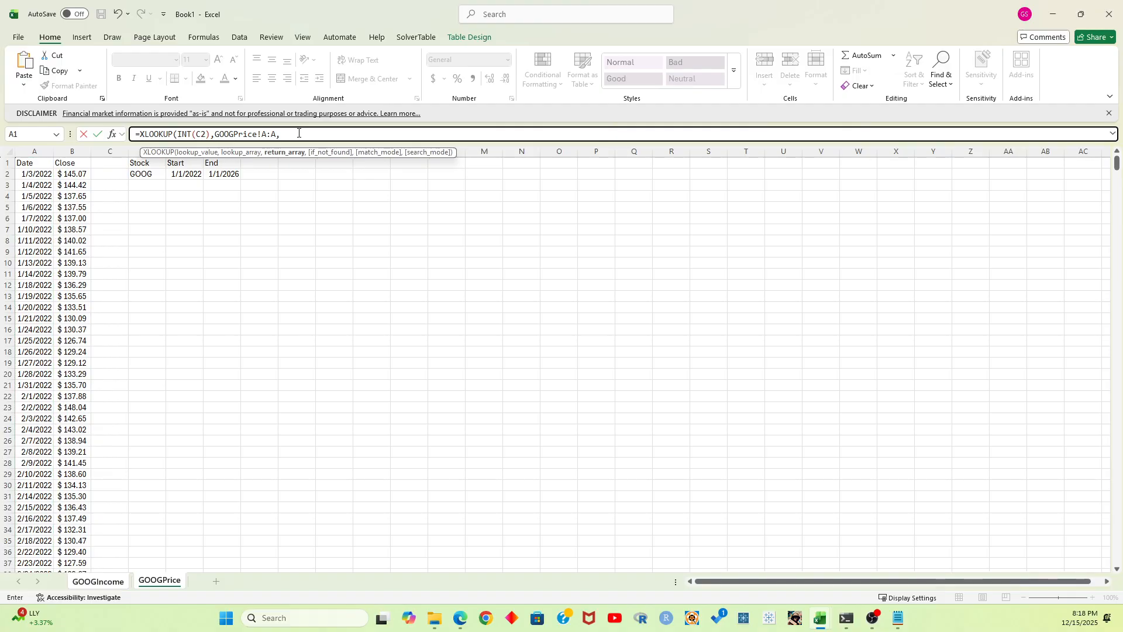
pyautogui.click(72, 151)
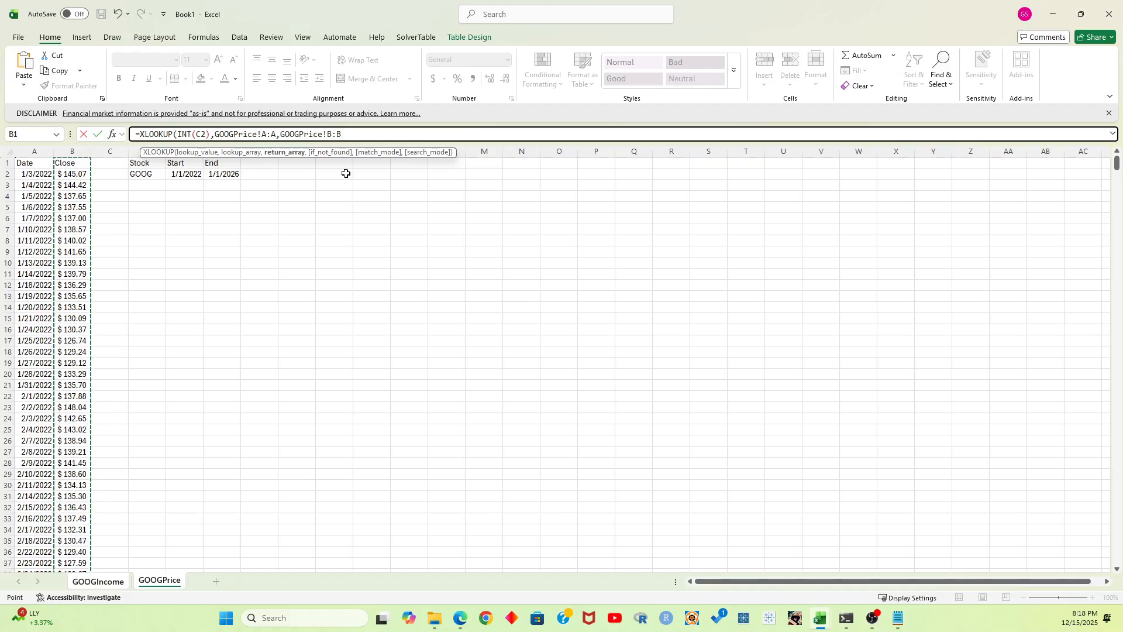
pyautogui.write('.')
pyautogui.press('BackSpace')
pyautogui.write(',')
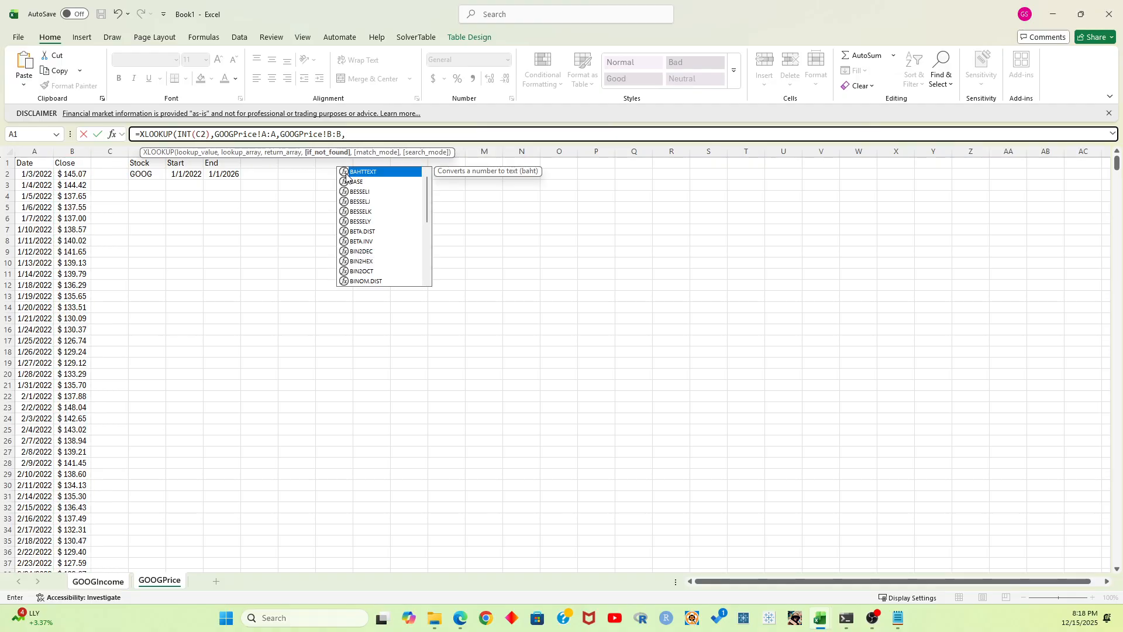
pyautogui.write('"Not Found')
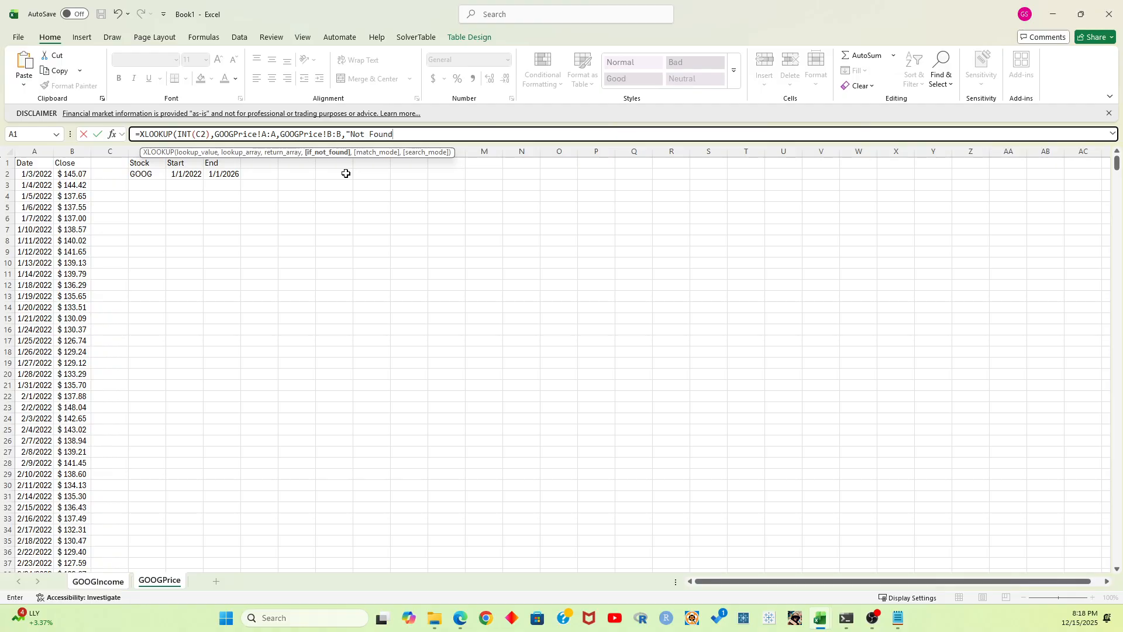
pyautogui.write('",0,1')
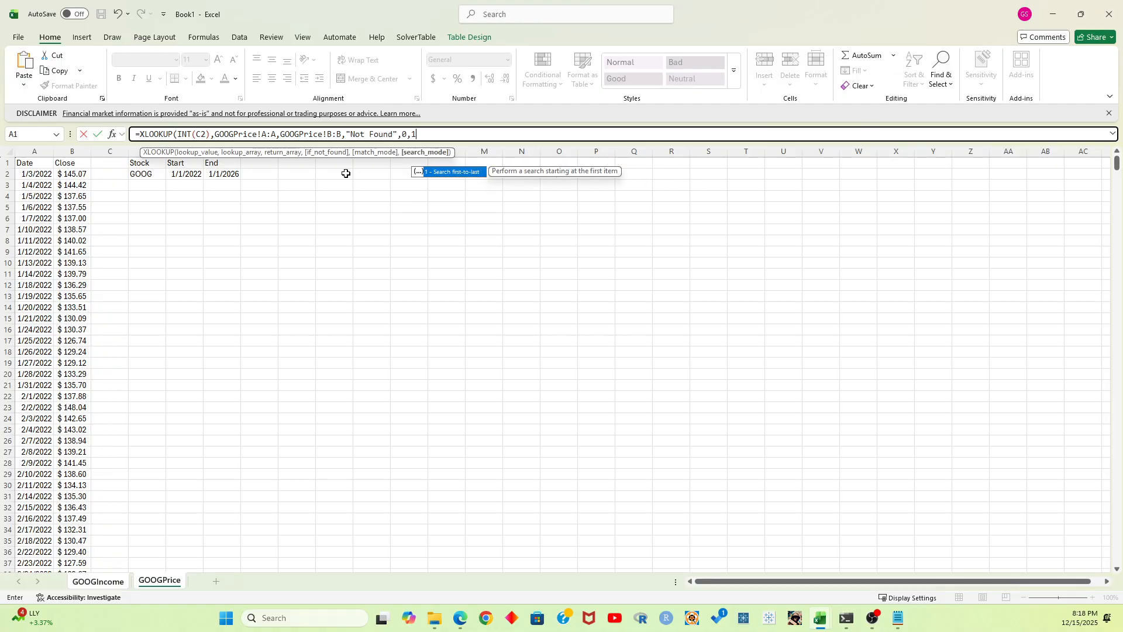
pyautogui.press('Return')
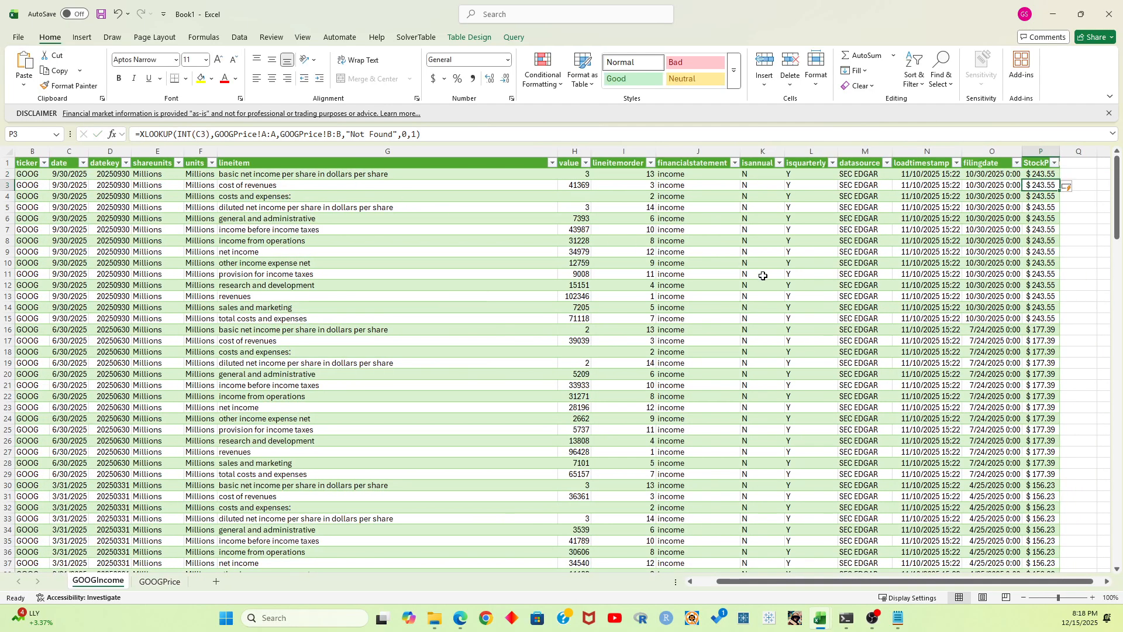
# Look through the filled StockPrice column across all quarters for dates that have no matching share price
pyautogui.scroll(-4, 1066, 268)
pyautogui.scroll(-16, 1065, 268)
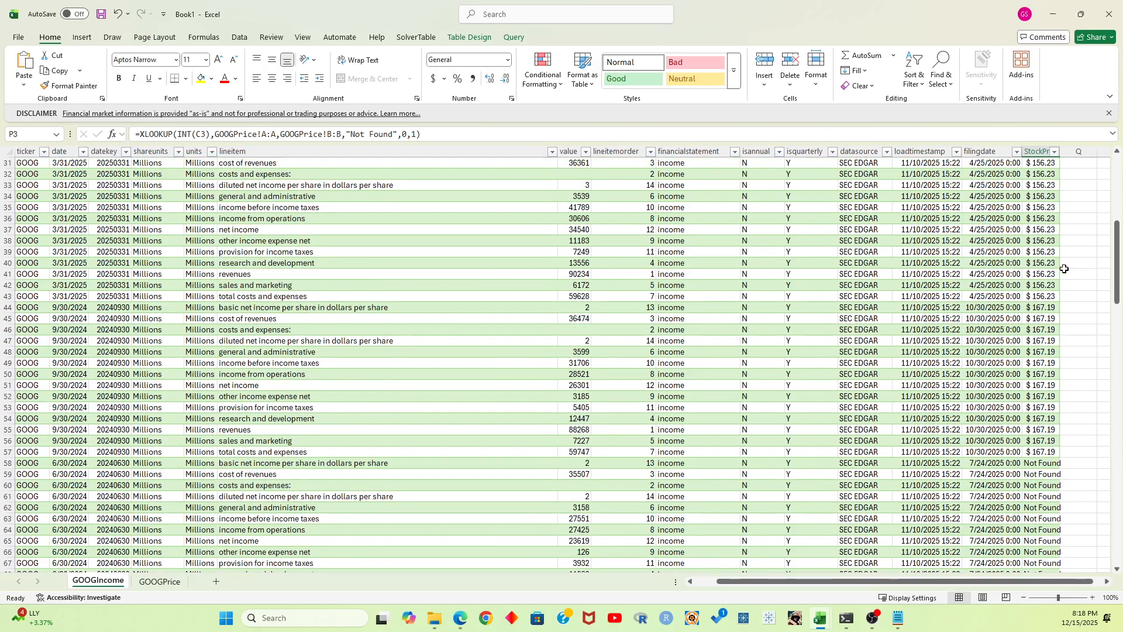
pyautogui.scroll(-1, 1065, 268)
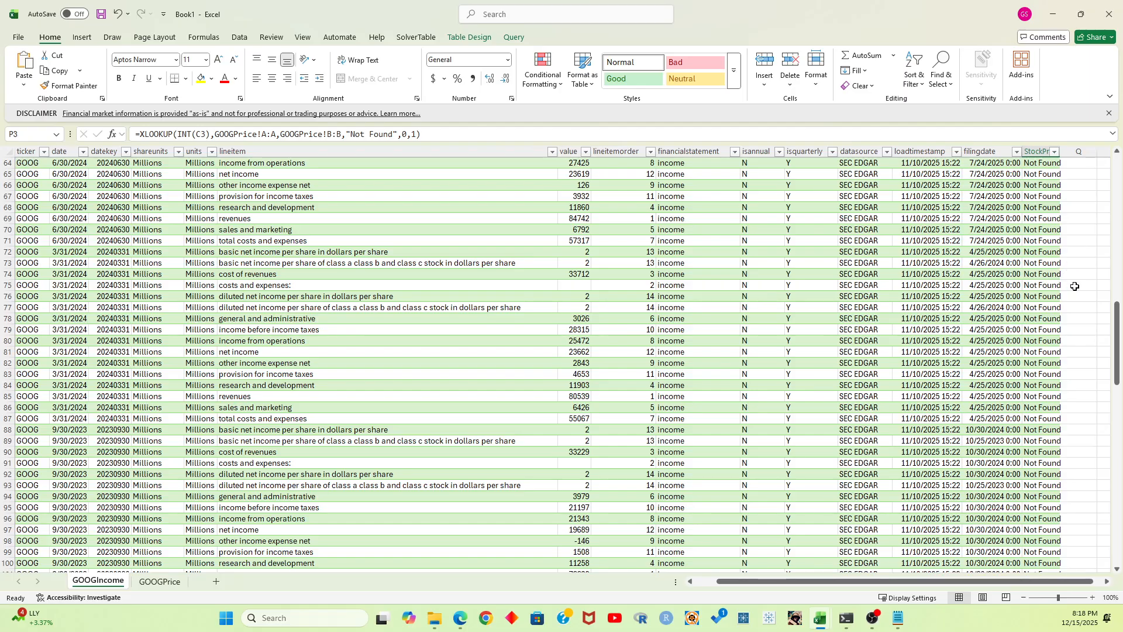
pyautogui.scroll(-7, 1067, 281)
pyautogui.scroll(-14, 1069, 294)
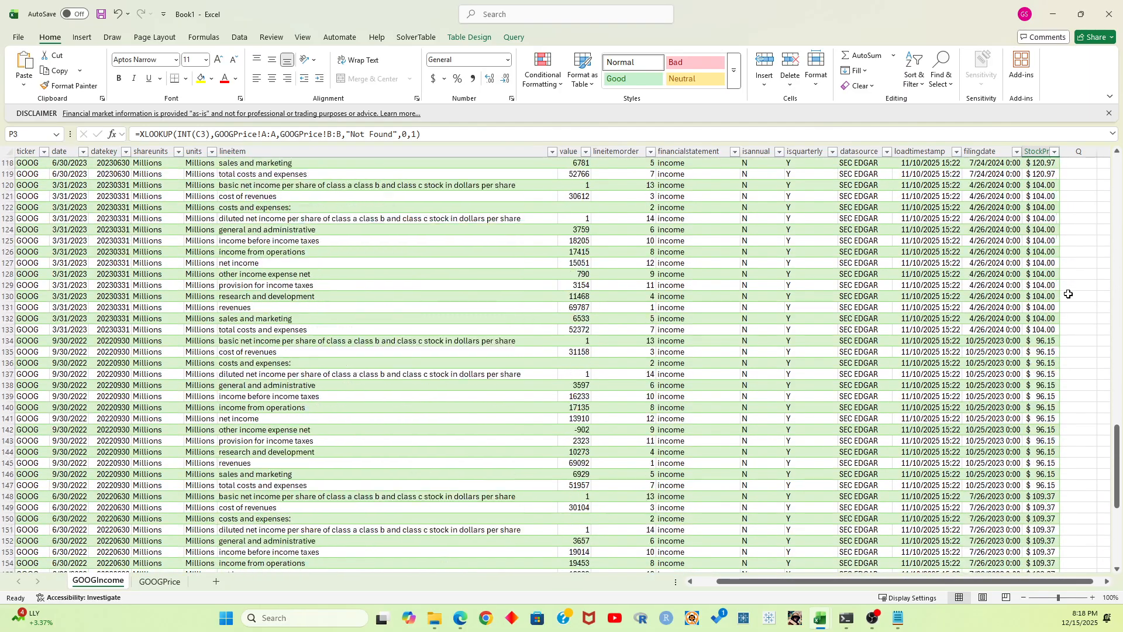
pyautogui.scroll(19, 1069, 294)
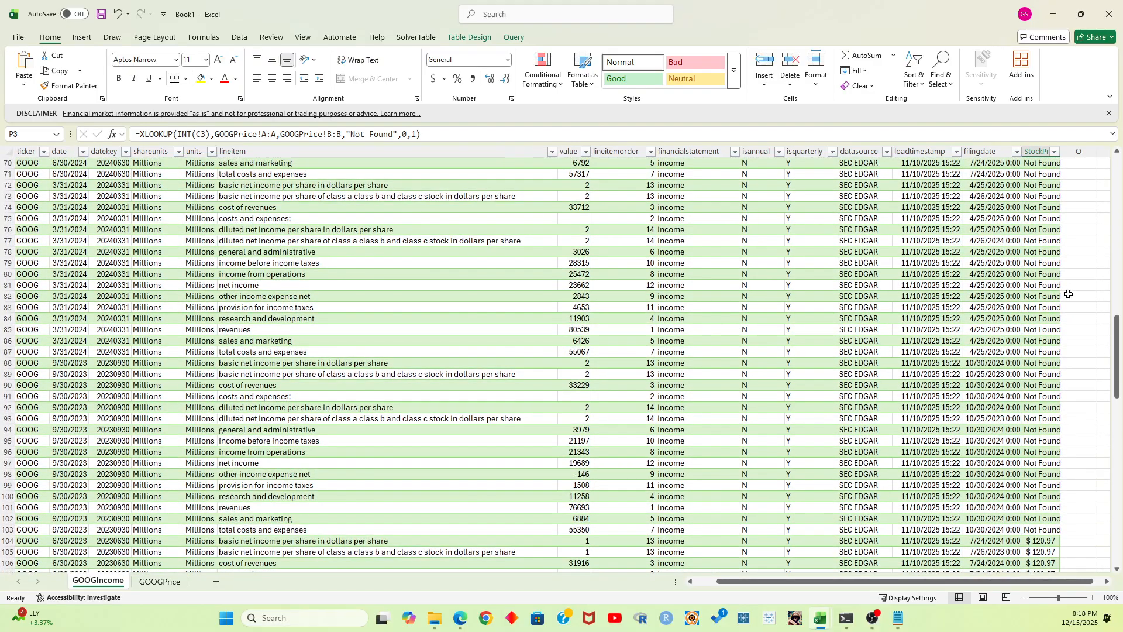
pyautogui.scroll(1, 1069, 294)
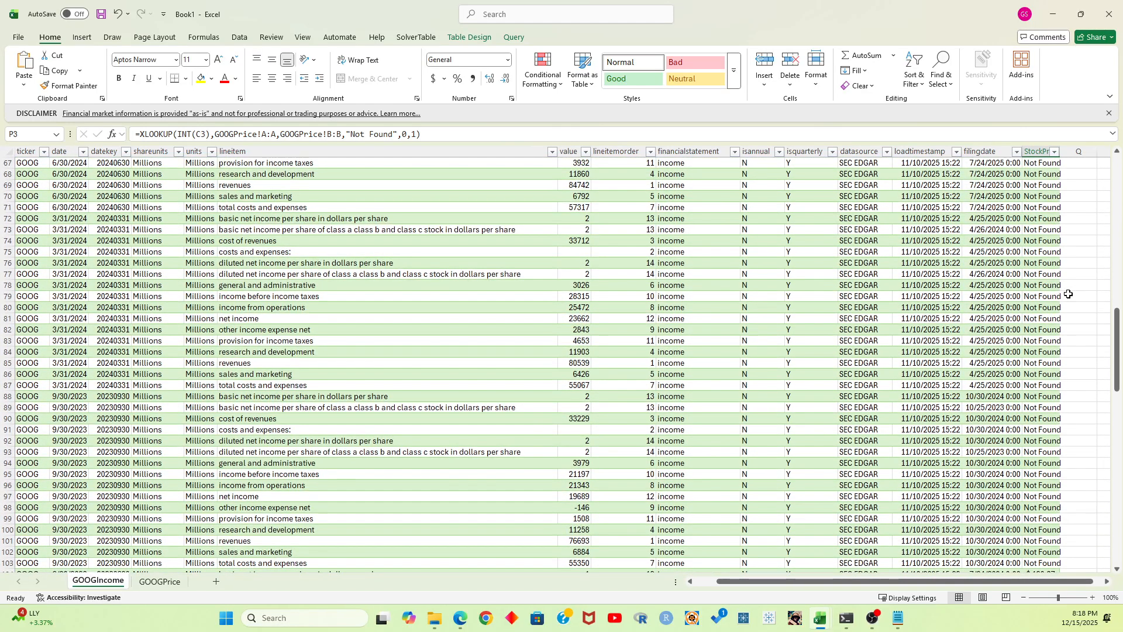
pyautogui.scroll(6, 1069, 294)
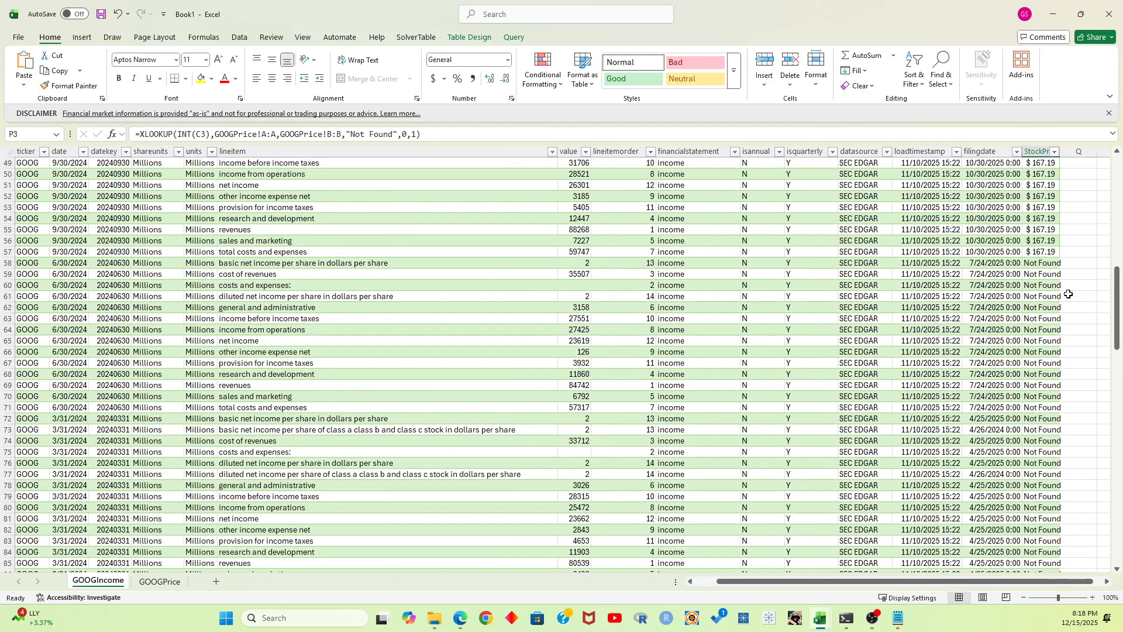
# Check the StockPrice formula in P58 and the quarter date it looks up in C58
pyautogui.click(1041, 264)
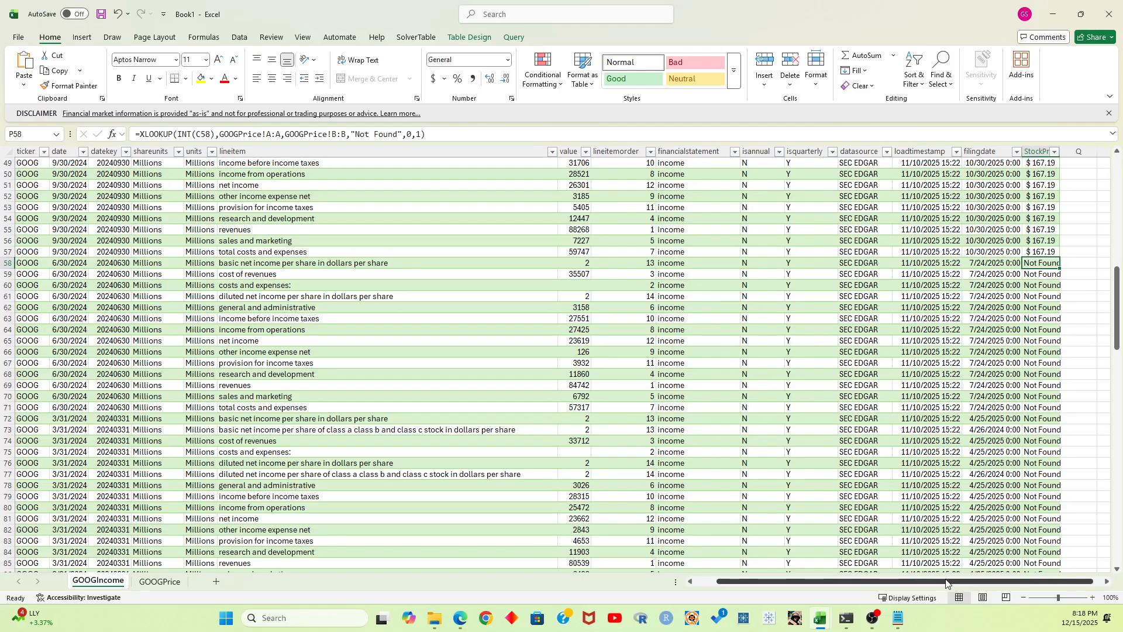
pyautogui.moveTo(890, 583); pyautogui.dragTo(701, 583)
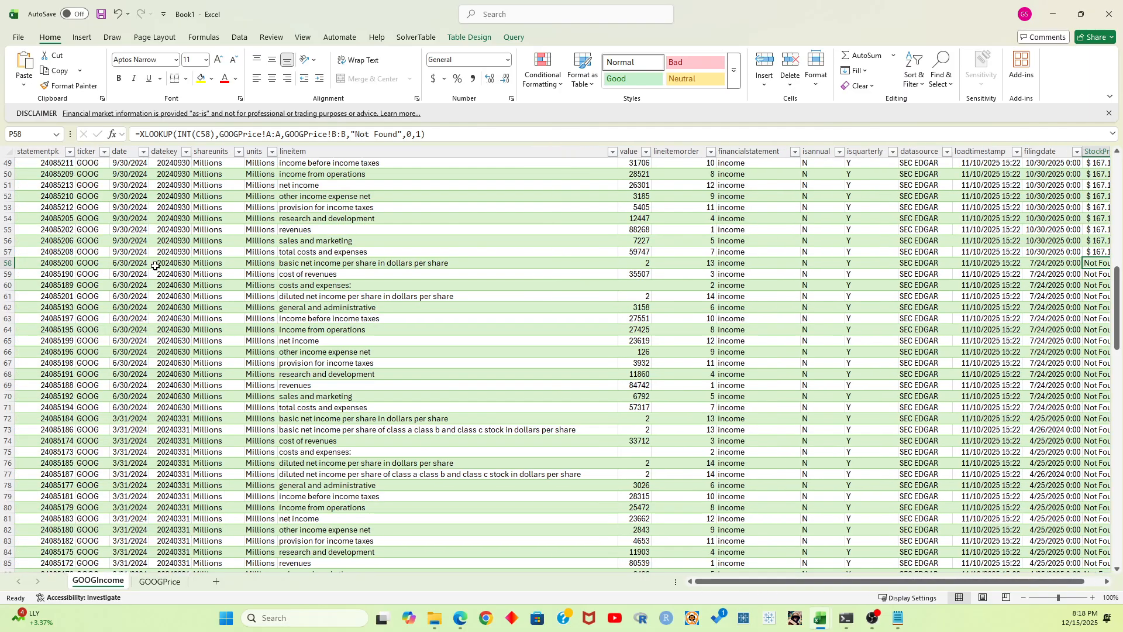
pyautogui.click(129, 263)
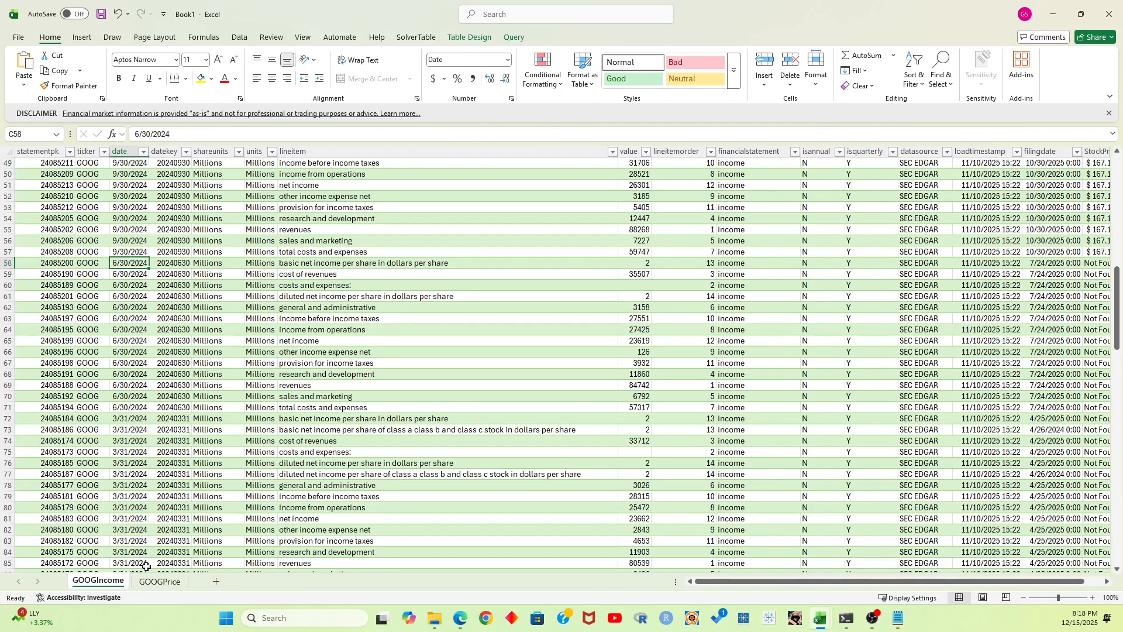
# Turn on filtering for the Date and Close columns of the GOOGPrice sheet
pyautogui.click(159, 581)
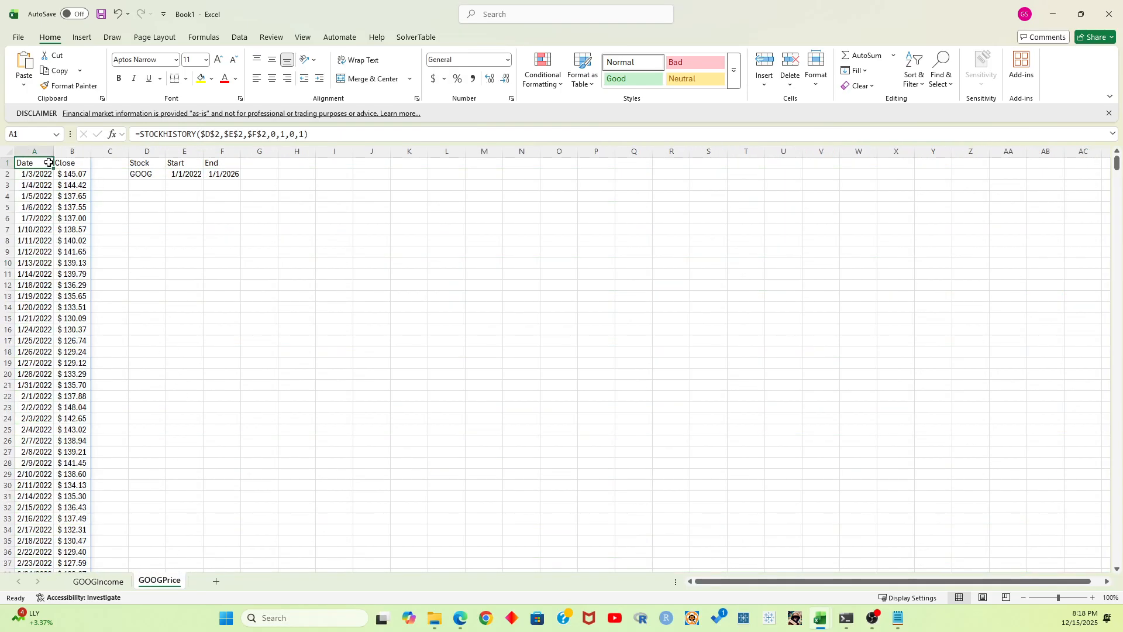
pyautogui.click(914, 78)
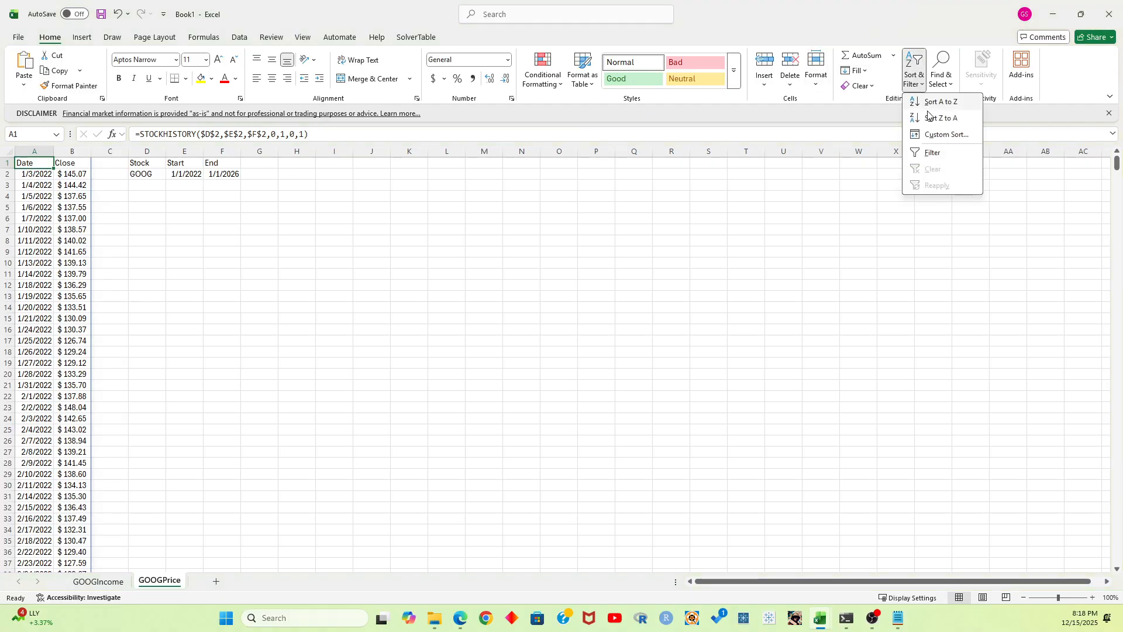
pyautogui.click(938, 153)
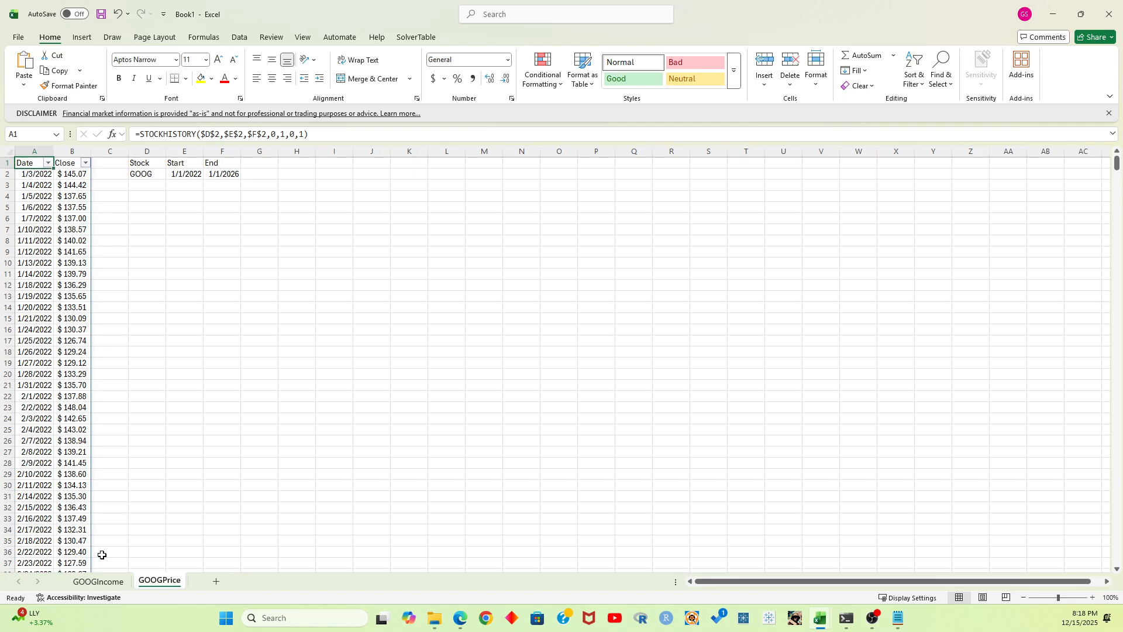
# Examine the trading days listed for June 2024 in GOOGPrice's Date filter, and leave it without filtering
pyautogui.click(97, 581)
pyautogui.click(160, 580)
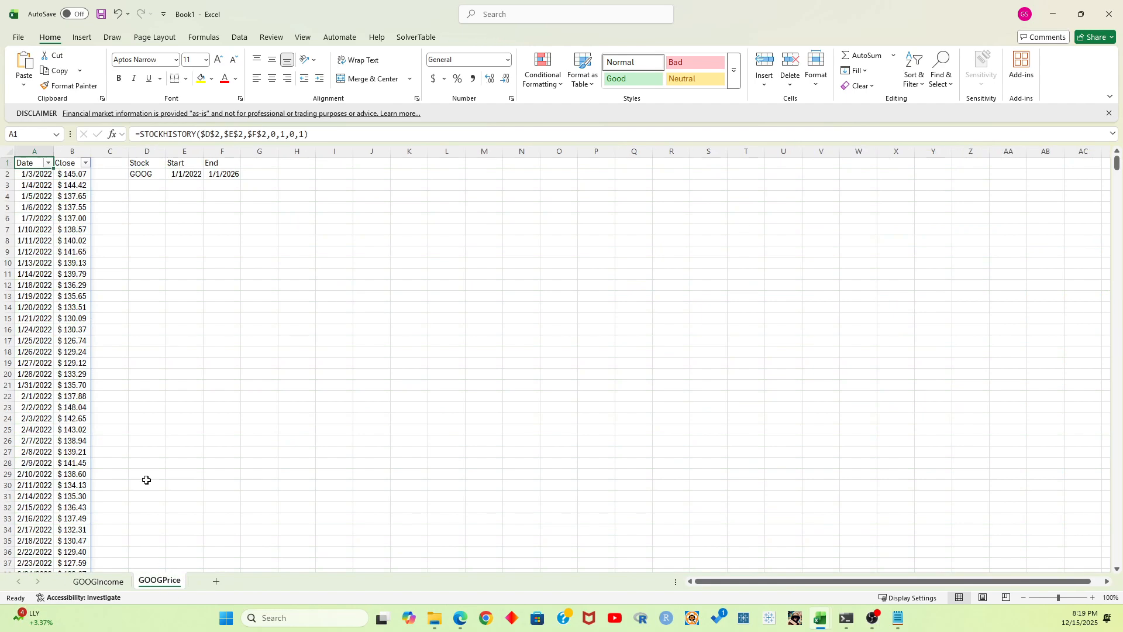
pyautogui.click(48, 163)
pyautogui.click(26, 339)
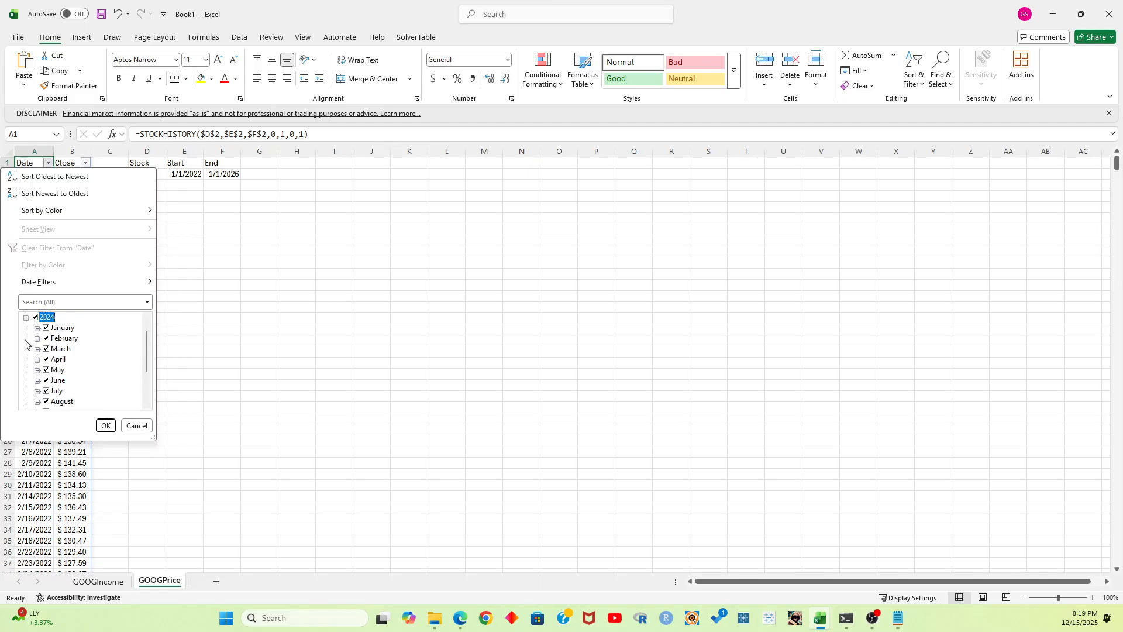
pyautogui.click(37, 381)
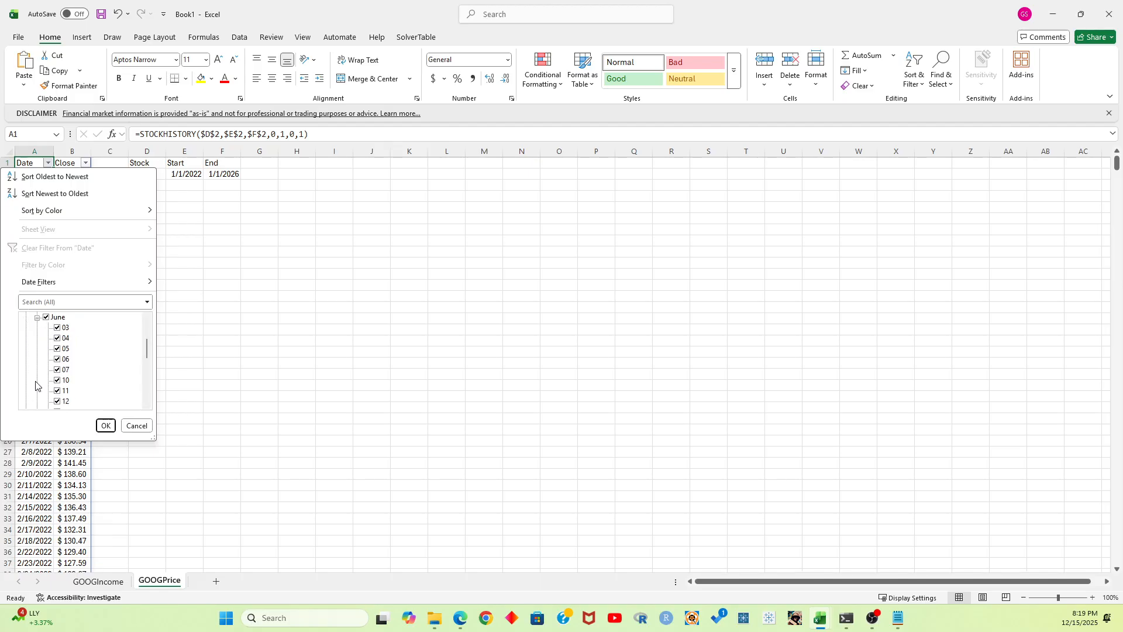
pyautogui.scroll(-3, 82, 358)
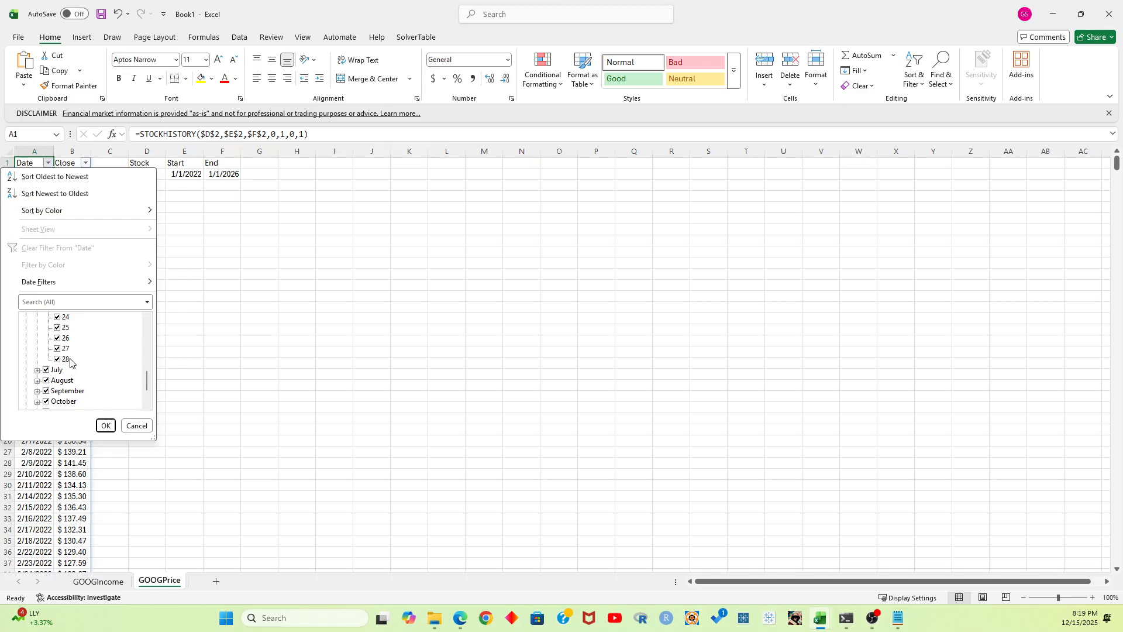
pyautogui.click(136, 426)
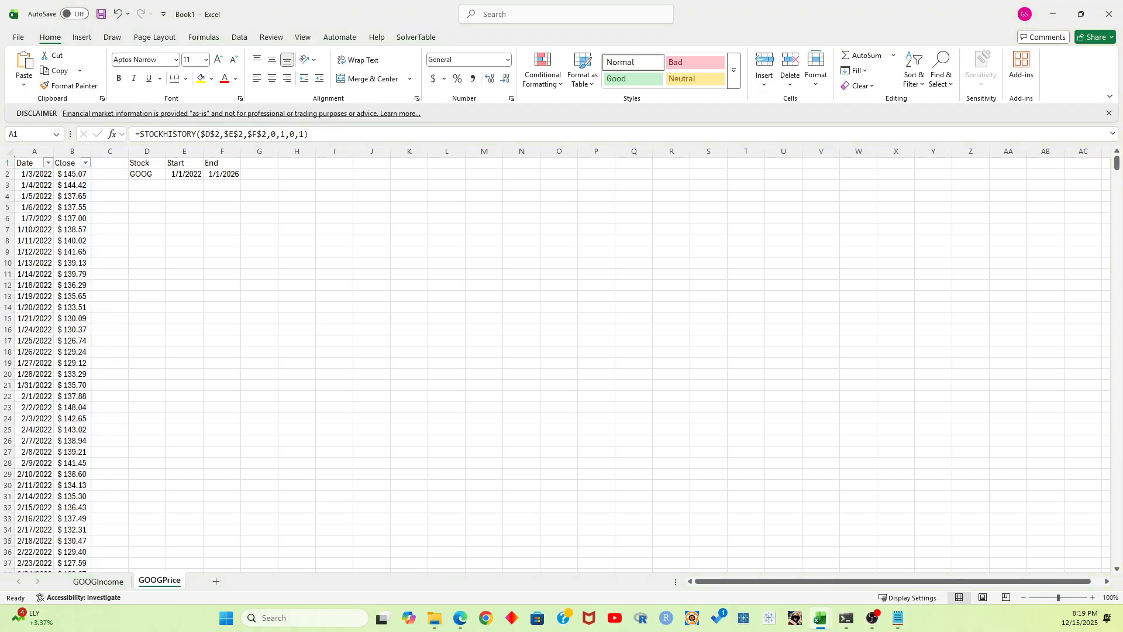
# Clear the existing XLOOKUP formula from P2 in the StockPrice column of the GOOGIncome sheet
pyautogui.click(93, 581)
pyautogui.scroll(10, 1040, 259)
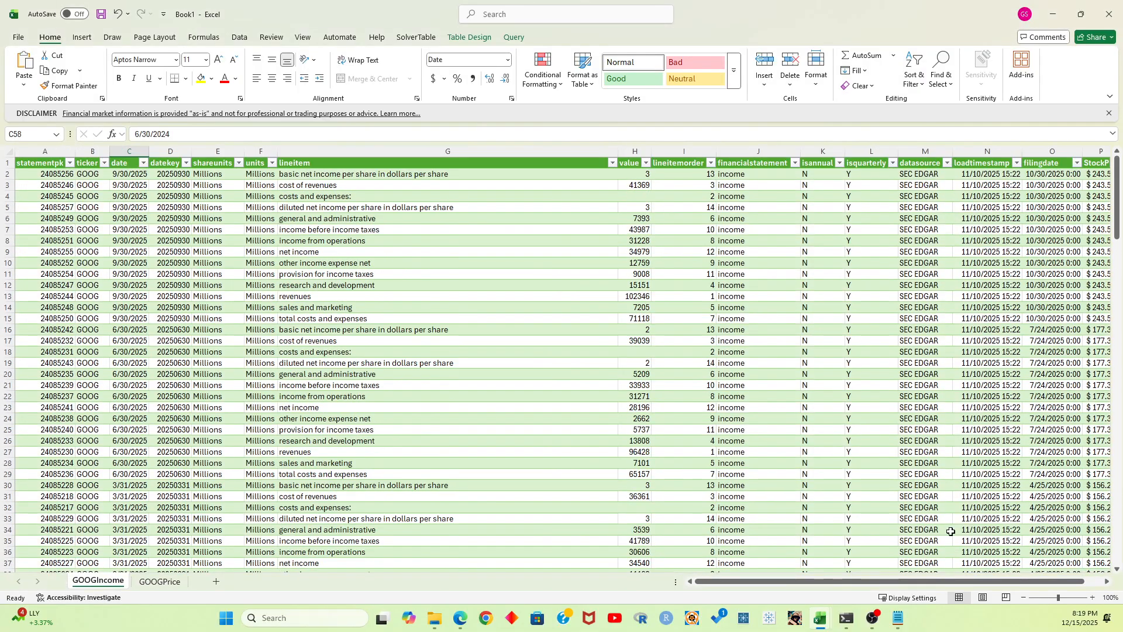
pyautogui.moveTo(962, 581); pyautogui.dragTo(980, 581)
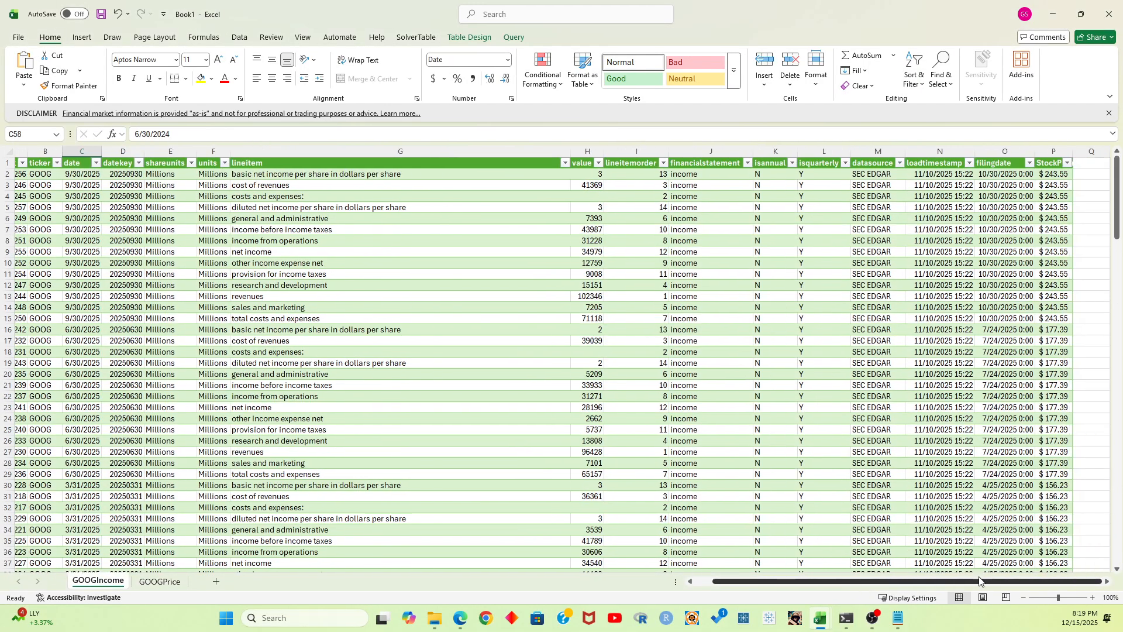
pyautogui.click(1056, 174)
pyautogui.click(466, 133)
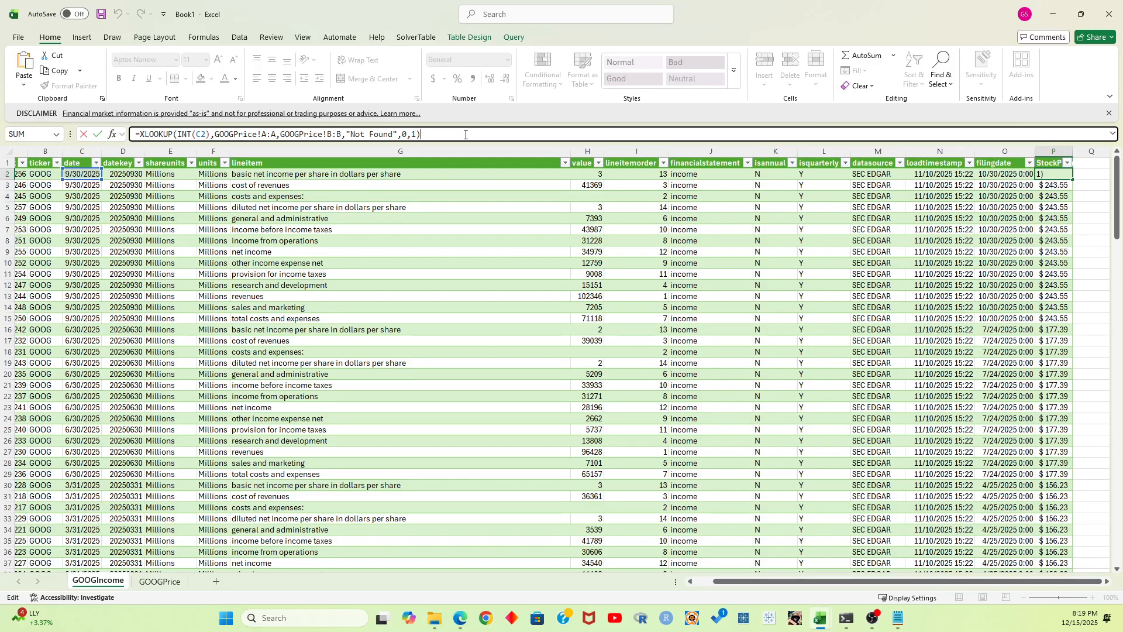
pyautogui.moveTo(436, 134); pyautogui.dragTo(99, 129)
pyautogui.press('BackSpace')
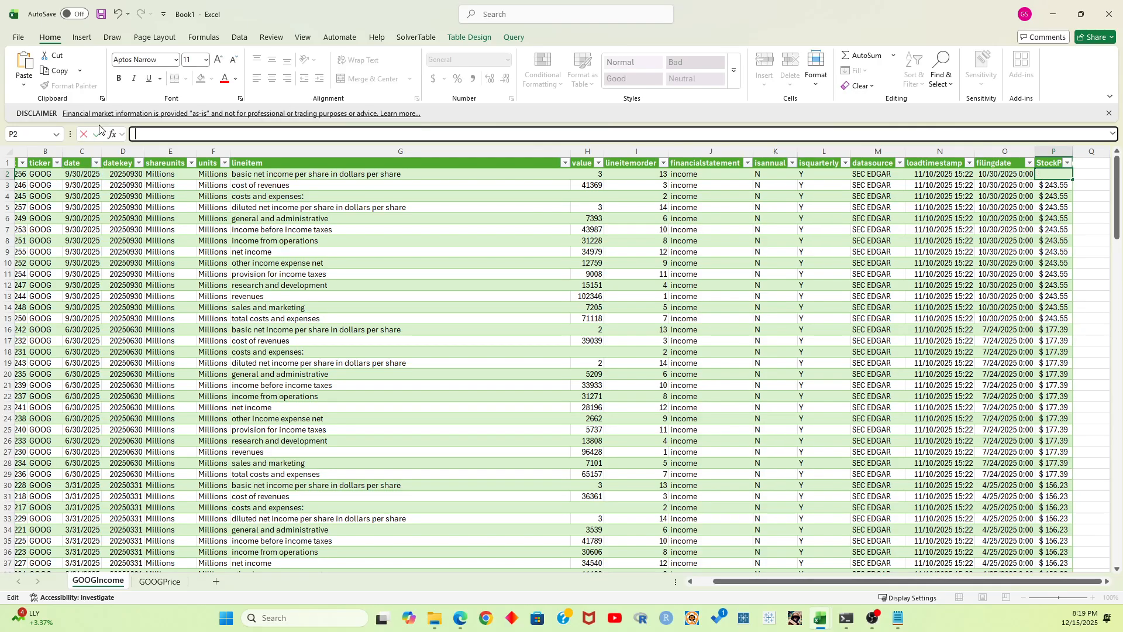
pyautogui.press('Return')
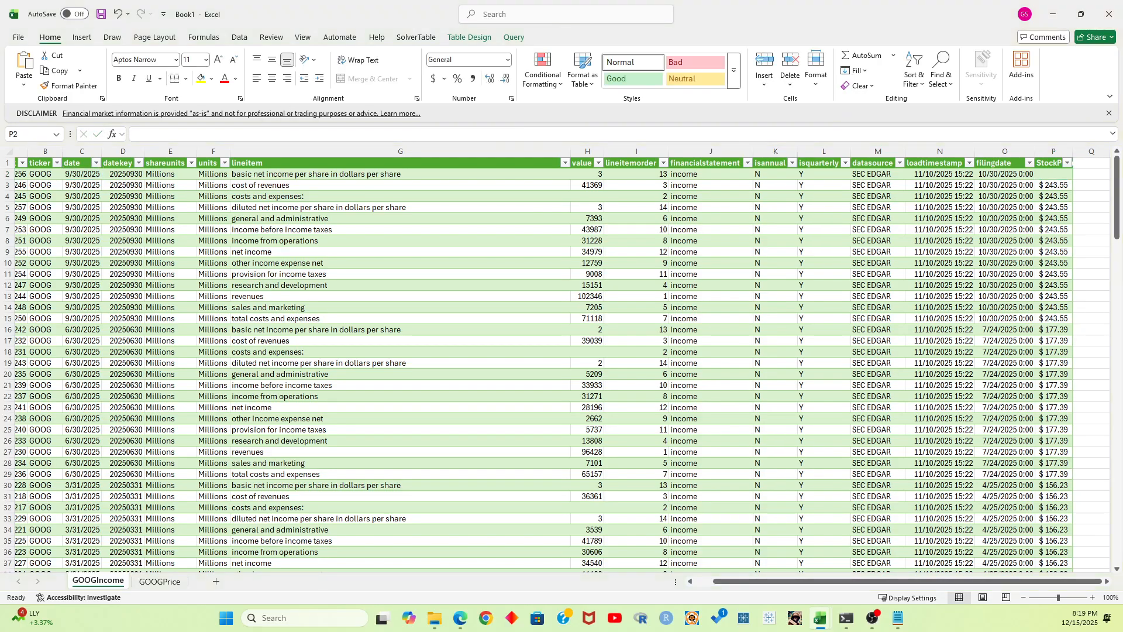
# Try a pasted nested XLOOKUP for P2 looking up WORKDAY(EOMONTH(C2,-1)+1,2), with a fallback lookup of WORKDAY(EOMONTH(C5,-1)+1,4)
pyautogui.click(176, 134)
pyautogui.write('=XLOOKUP(WORKDAY(EOMONTH(C5,-1)+1,2),GOOGPrice!A:A,GOOGPrice!B:B,XLOOKUP(WORKDAY(EOMONTH(C5,-1)+1,4),GOOGPrice!A:A,GOOGPrice!B:B,"Not Found",0,1),0,1)')
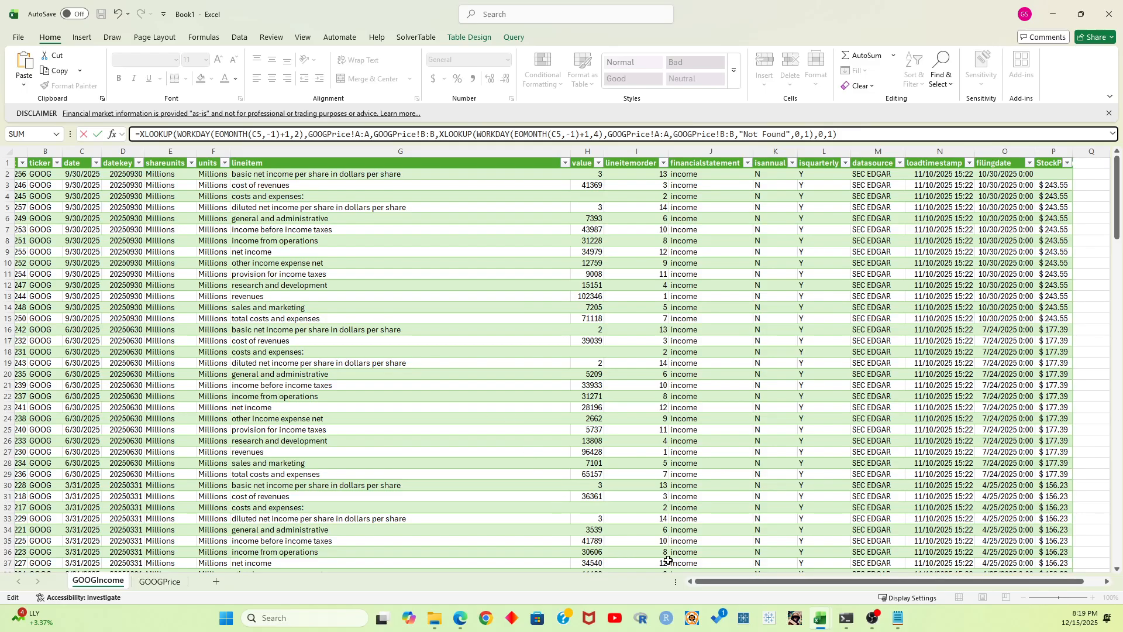
pyautogui.moveTo(767, 582); pyautogui.dragTo(719, 582)
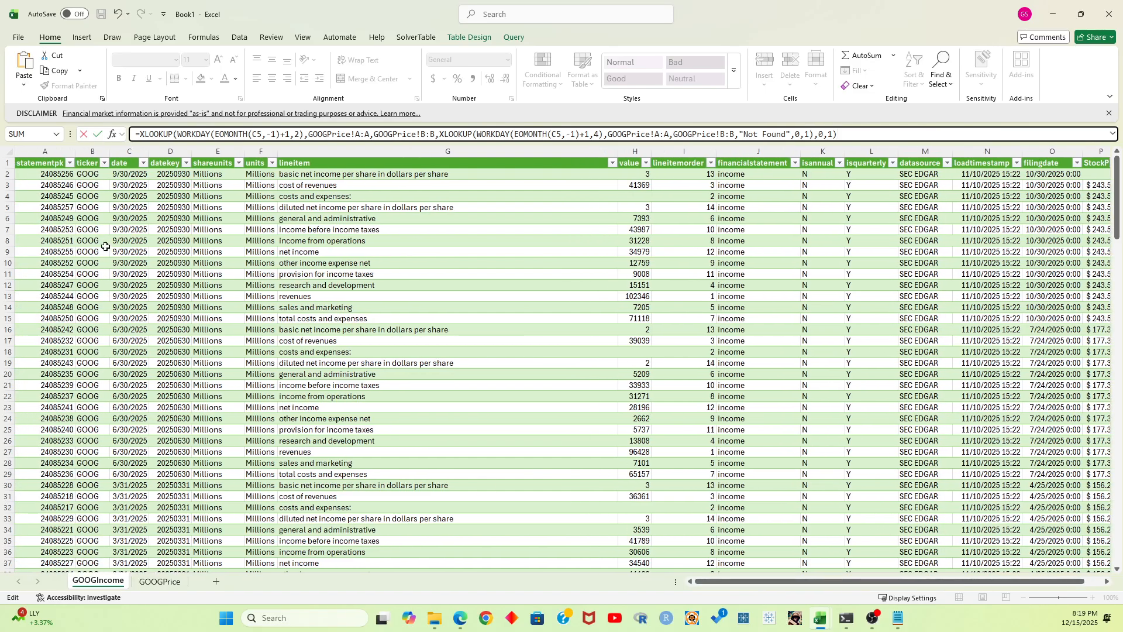
pyautogui.click(256, 135)
pyautogui.doubleClick(257, 135)
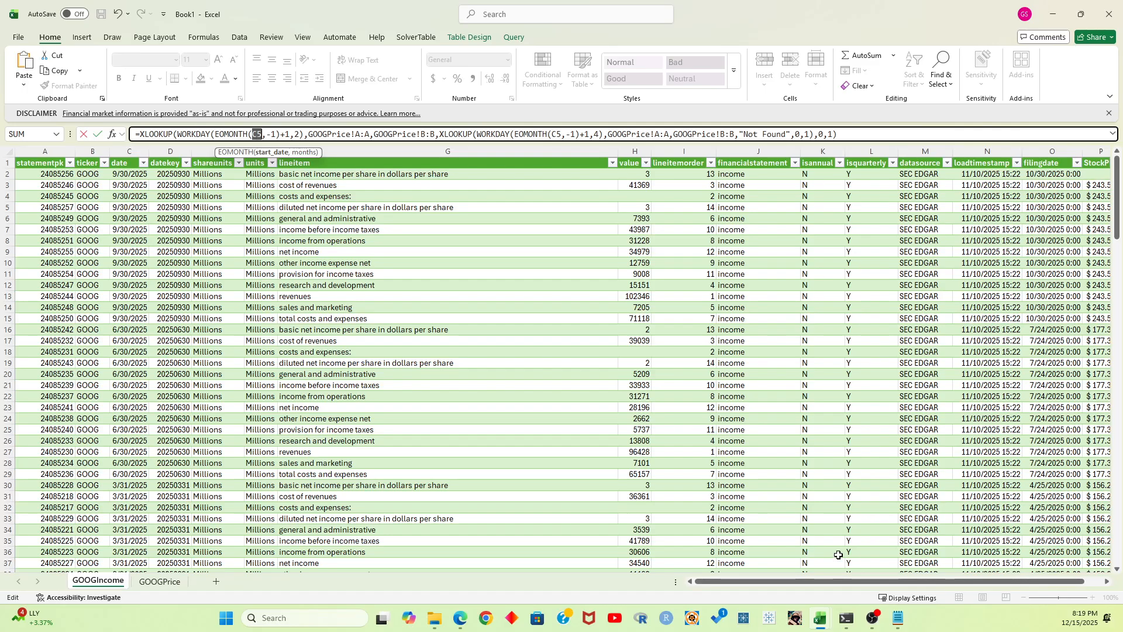
pyautogui.moveTo(911, 582)
pyautogui.mouseDown()
pyautogui.moveTo(929, 580)
pyautogui.moveTo(911, 581)
pyautogui.mouseUp()
pyautogui.write('C2')
# Review the lookup array, the nested fallback XLOOKUP and its 4-workday offset, and try to commit the formula
pyautogui.click(338, 134)
pyautogui.moveTo(370, 135); pyautogui.dragTo(309, 134)
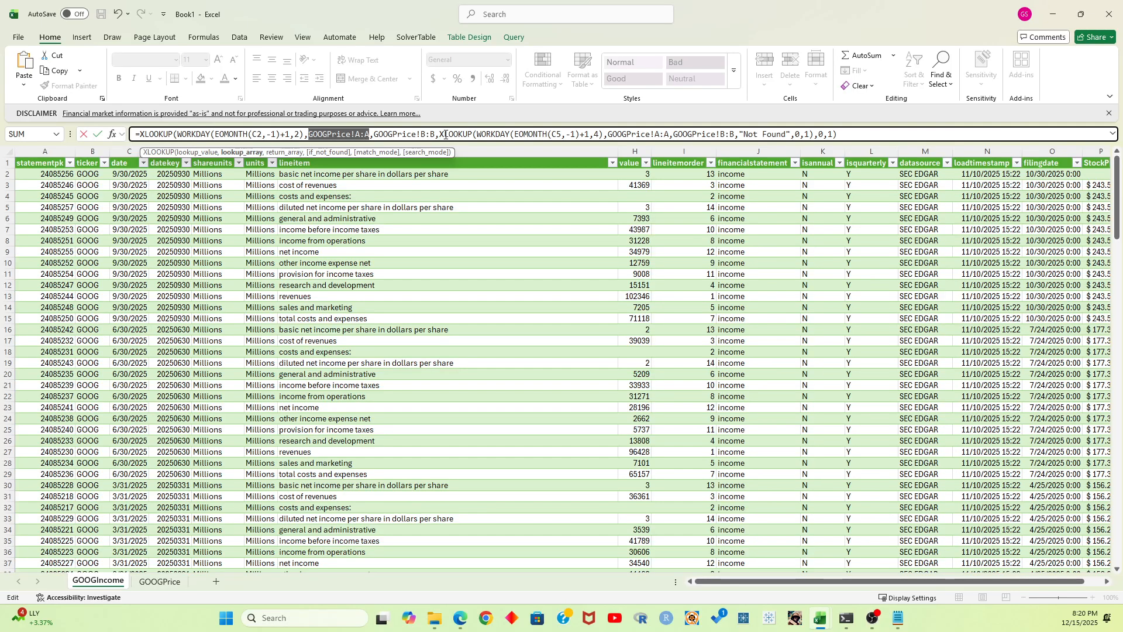
pyautogui.moveTo(440, 135); pyautogui.dragTo(604, 134)
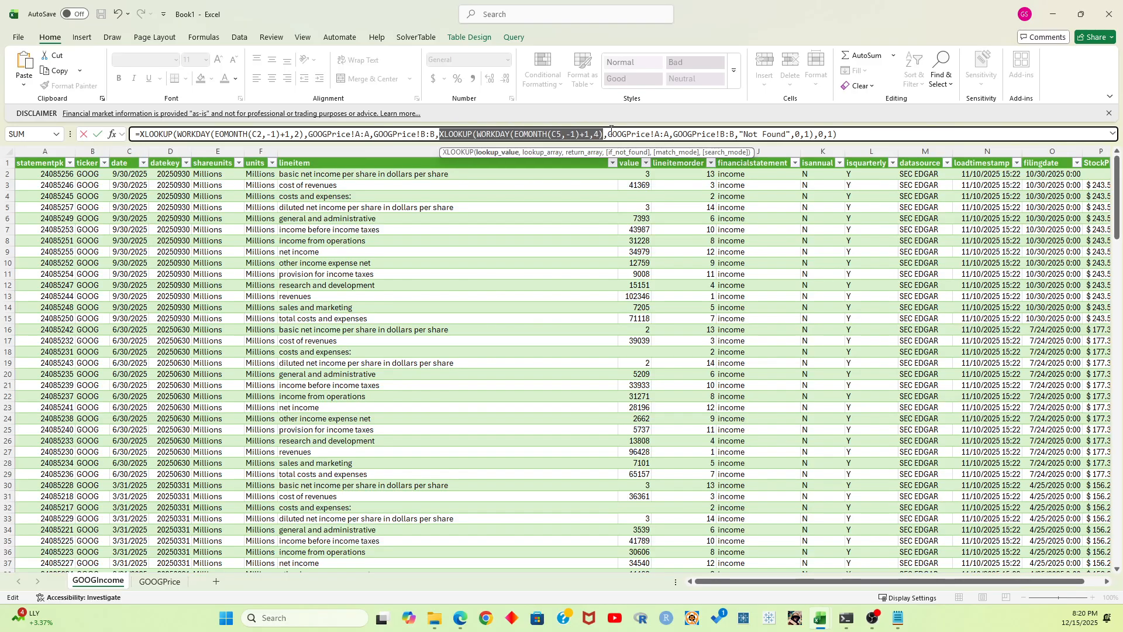
pyautogui.click(590, 133)
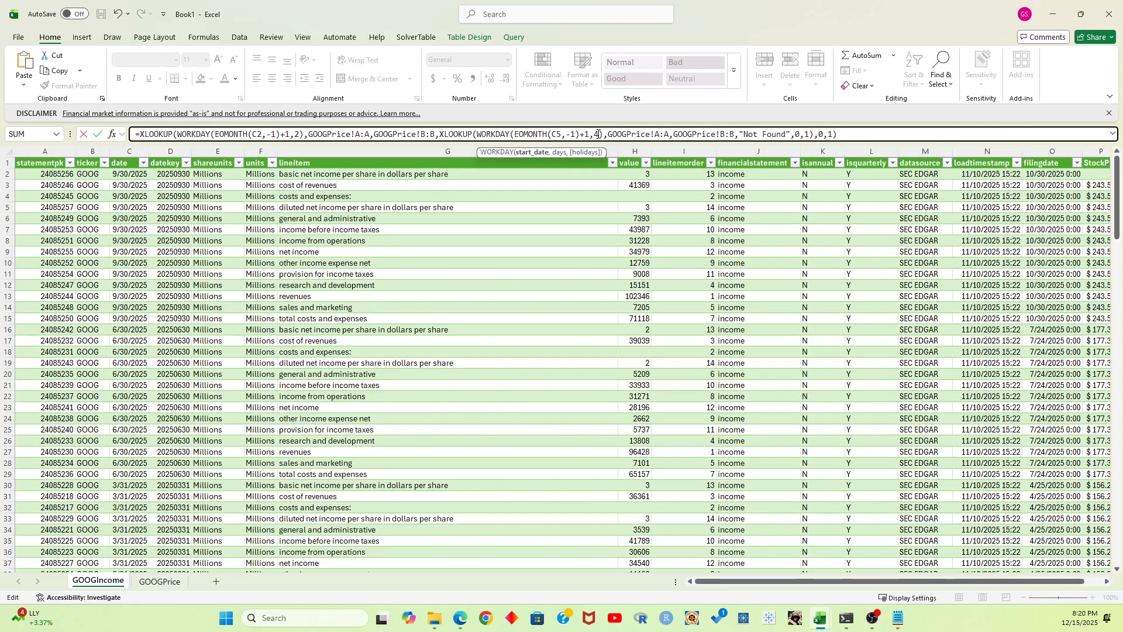
pyautogui.moveTo(593, 134); pyautogui.dragTo(598, 135)
pyautogui.click(872, 136)
pyautogui.press('Return')
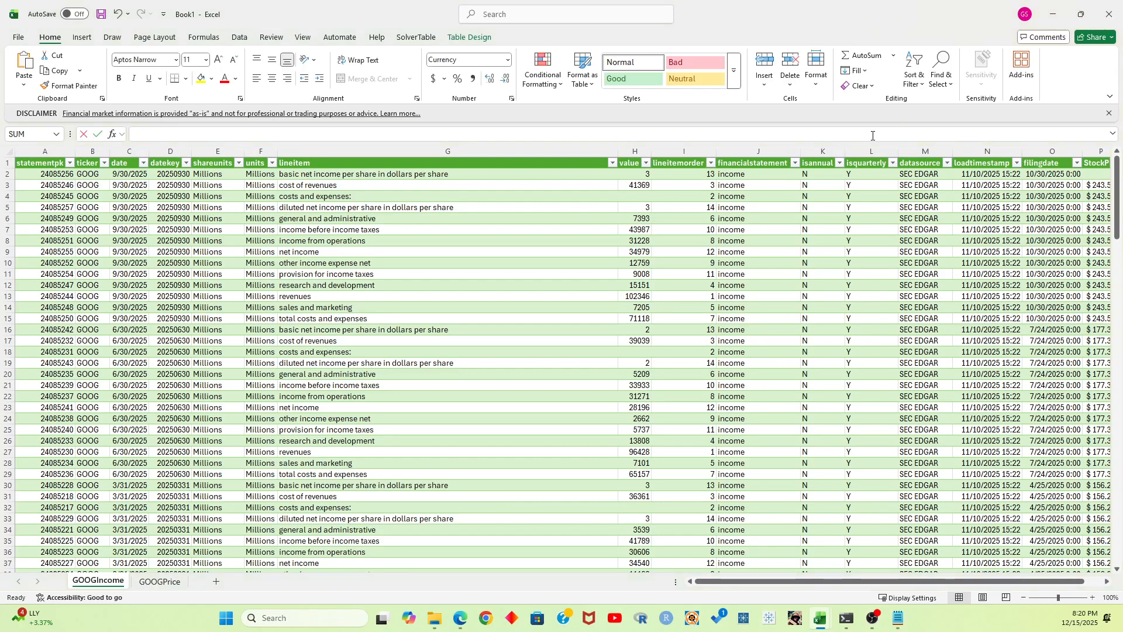
# Go back to the StockPrice column and select P2 to check its formula
pyautogui.moveTo(893, 580); pyautogui.dragTo(954, 581)
pyautogui.click(1067, 197)
pyautogui.click(1063, 173)
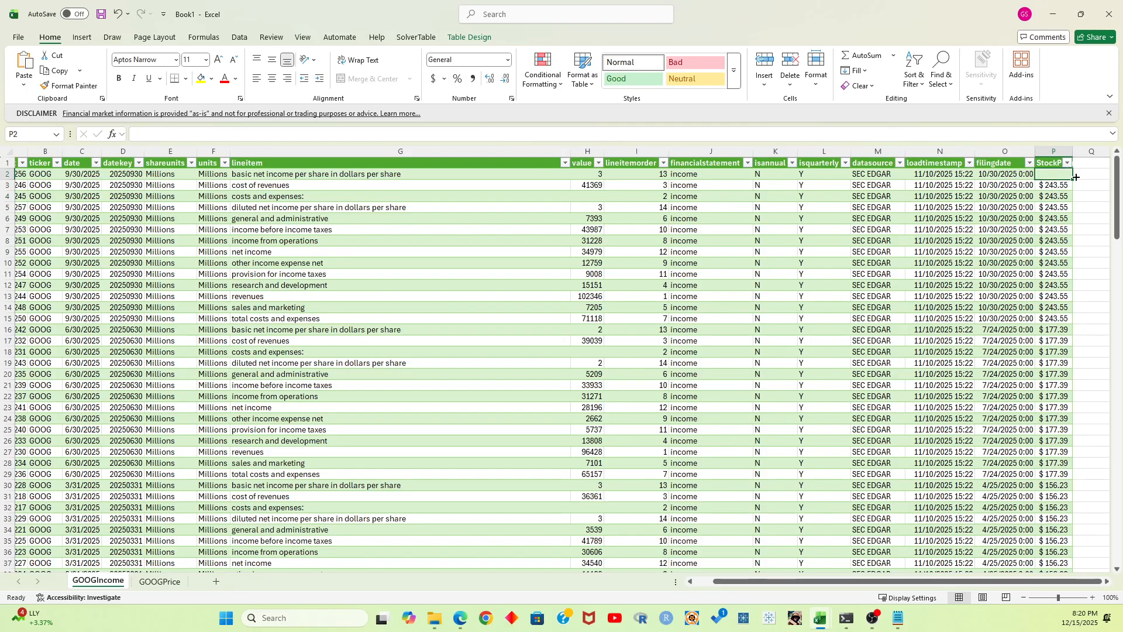
# Enter in P2 =XLOOKUP(WORKDAY(EOMONTH(C2,-1)+1,2),GOOGPrice!A:A,GOOGPrice!B:B,XLOOKUP(WORKDAY(EOMONTH(C2,-1)+1,4),GOOGPrice!A:A,GOOGPrice!B:B,"Not Found",0,1),0,1) for the StockPrice column
pyautogui.click(1066, 183)
pyautogui.click(1062, 174)
pyautogui.doubleClick(1062, 174)
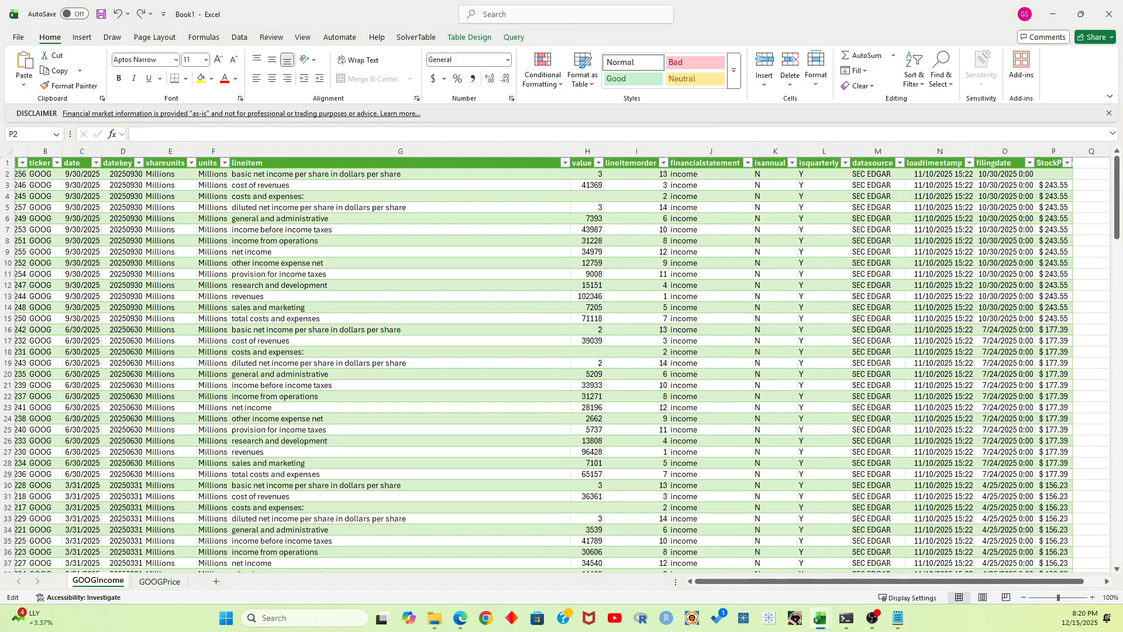
pyautogui.press('Escape')
pyautogui.press('F2')
pyautogui.click(795, 134)
pyautogui.write('=XLOOKUP(WORKDAY(EOMONTH(C2,-1)+1,2),GOOGPrice!A:A,GOOGPrice!B:B,XLOOKUP(WORKDAY(EOMONTH(C2,-1)+1,4),GOOGPrice!A:A,GOOGPrice!B:B,"Not Found",0,1),0,1)')
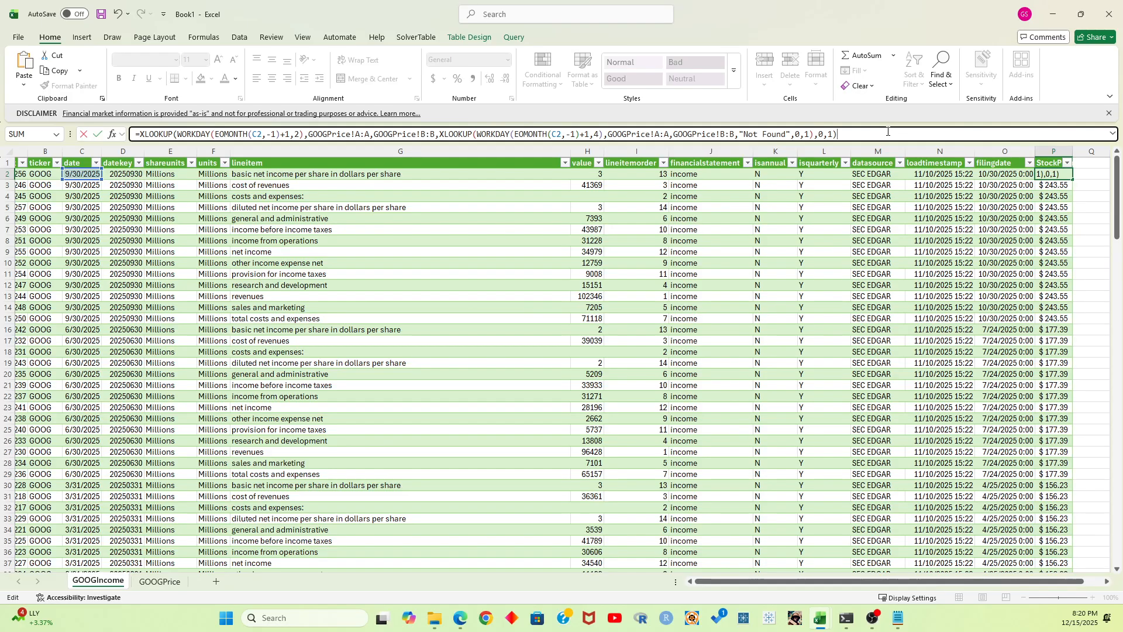
pyautogui.press('Return')
pyautogui.click(1052, 174)
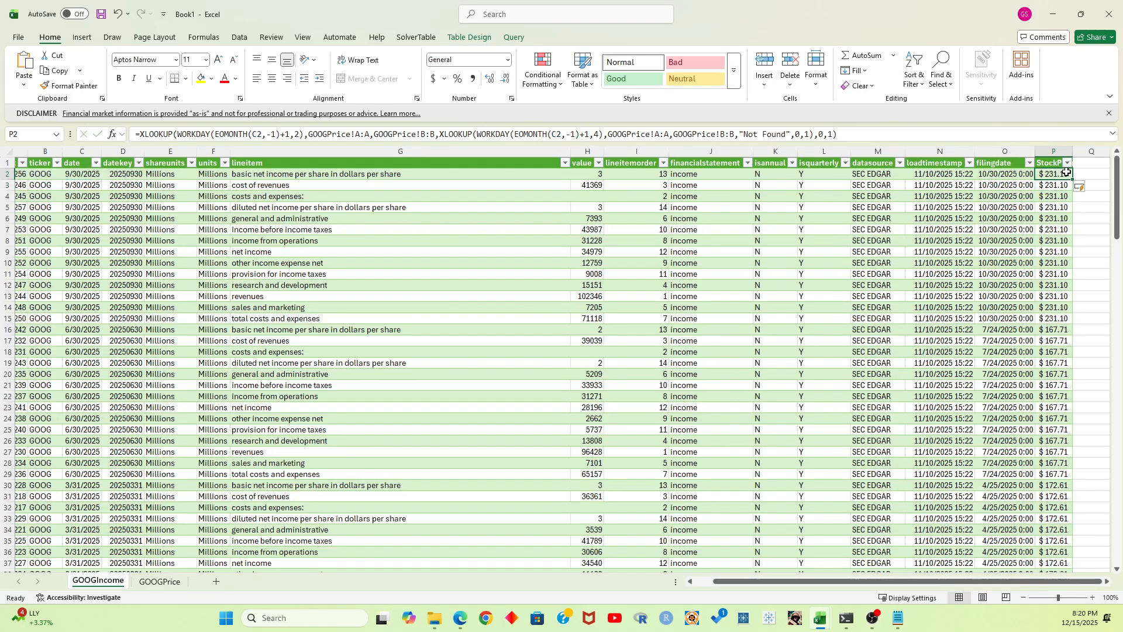
# Check the StockPrice values and formula down to the table's last rows, then compare the date and filingdate columns
pyautogui.scroll(-6, 1079, 274)
pyautogui.scroll(-11, 1080, 277)
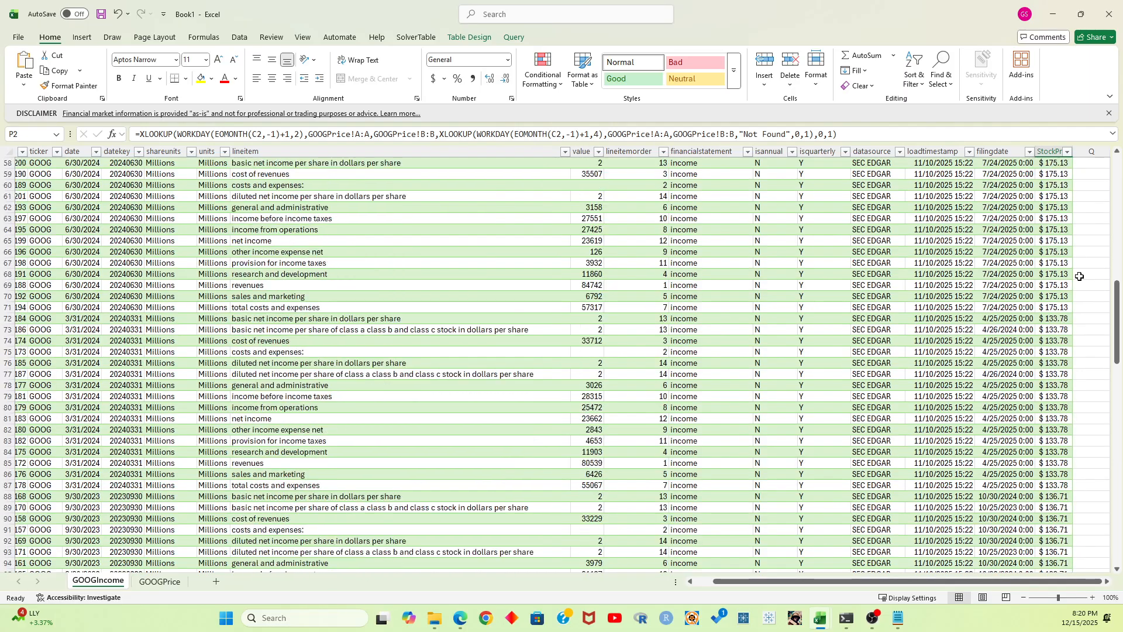
pyautogui.click(1055, 164)
pyautogui.moveTo(1055, 168); pyautogui.dragTo(1055, 441)
pyautogui.click(1093, 299)
pyautogui.scroll(-18, 1093, 299)
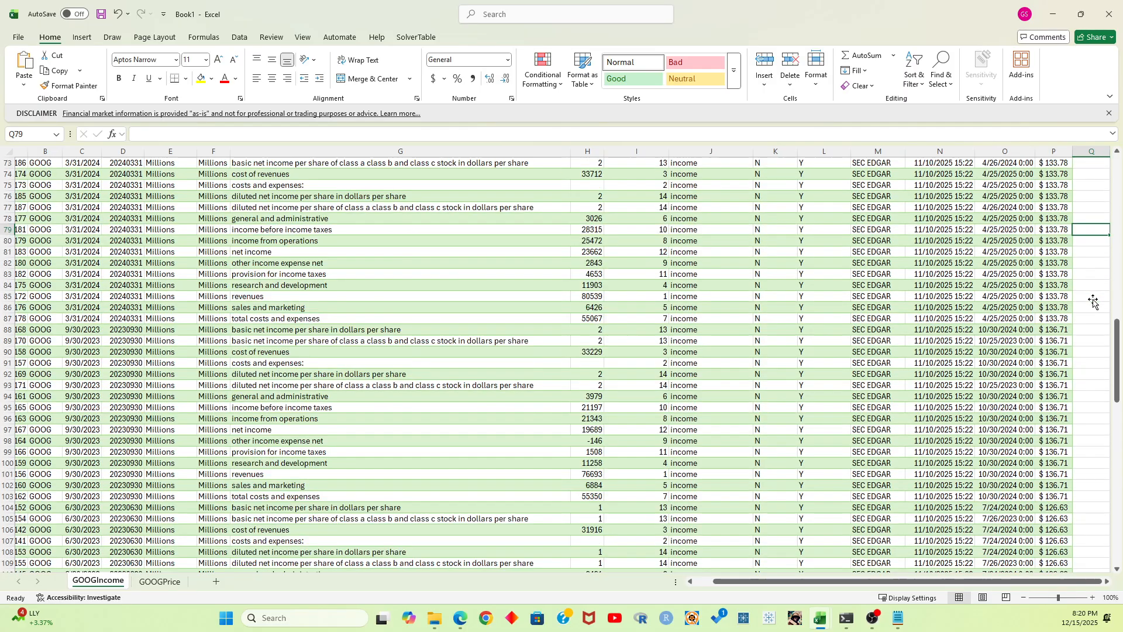
pyautogui.scroll(-10, 1093, 301)
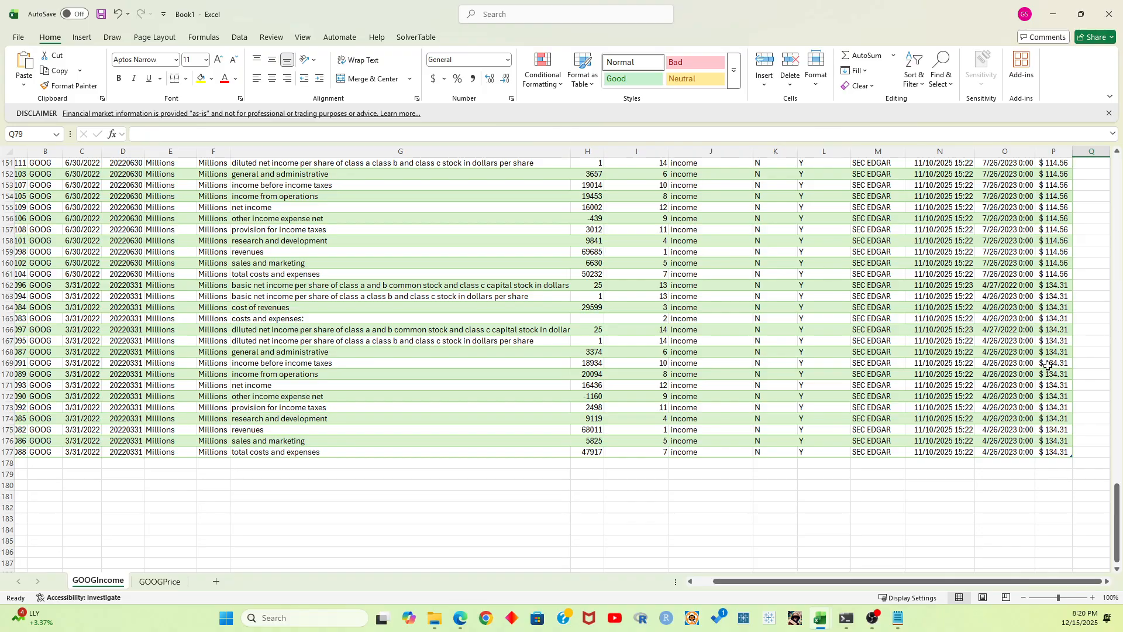
pyautogui.click(1048, 364)
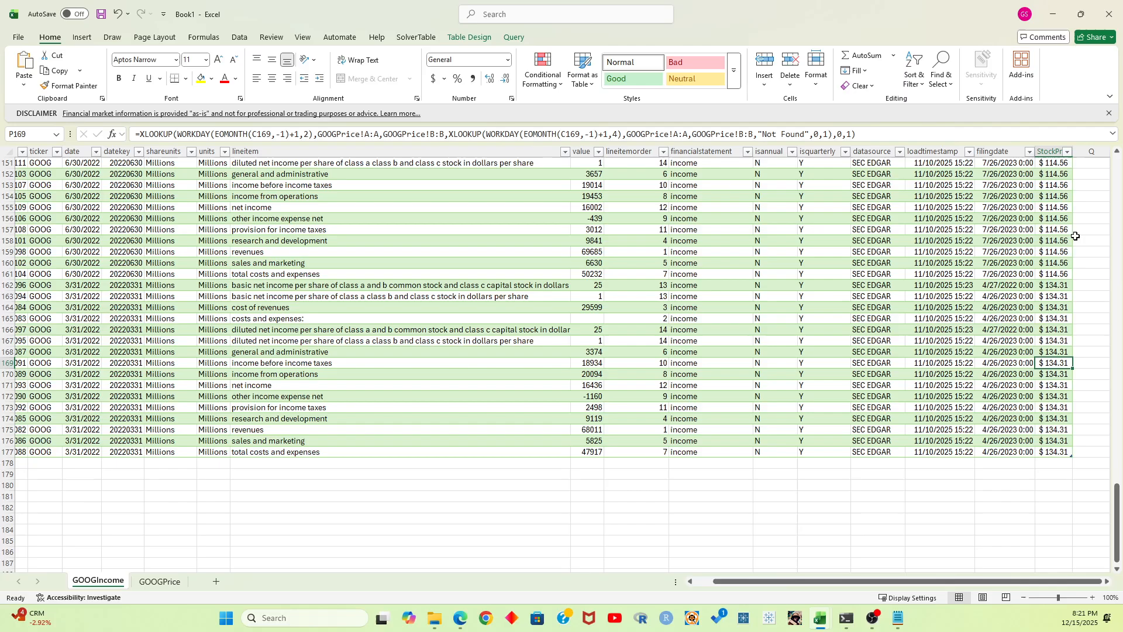
pyautogui.hotkey('ctrl', 'Up')
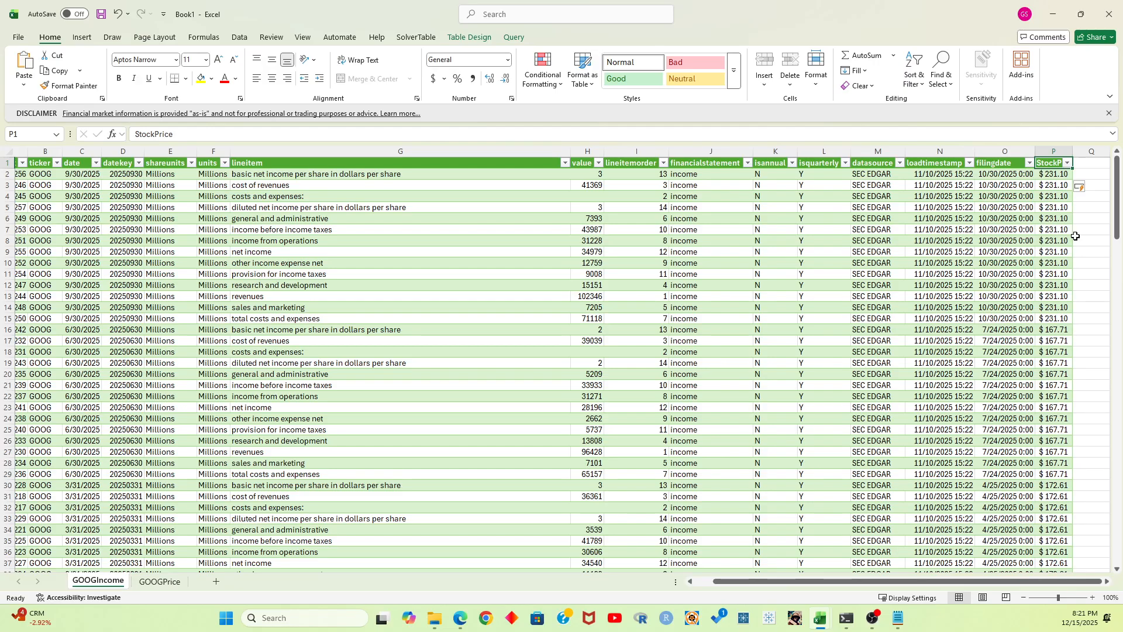
pyautogui.moveTo(82, 164); pyautogui.dragTo(82, 413)
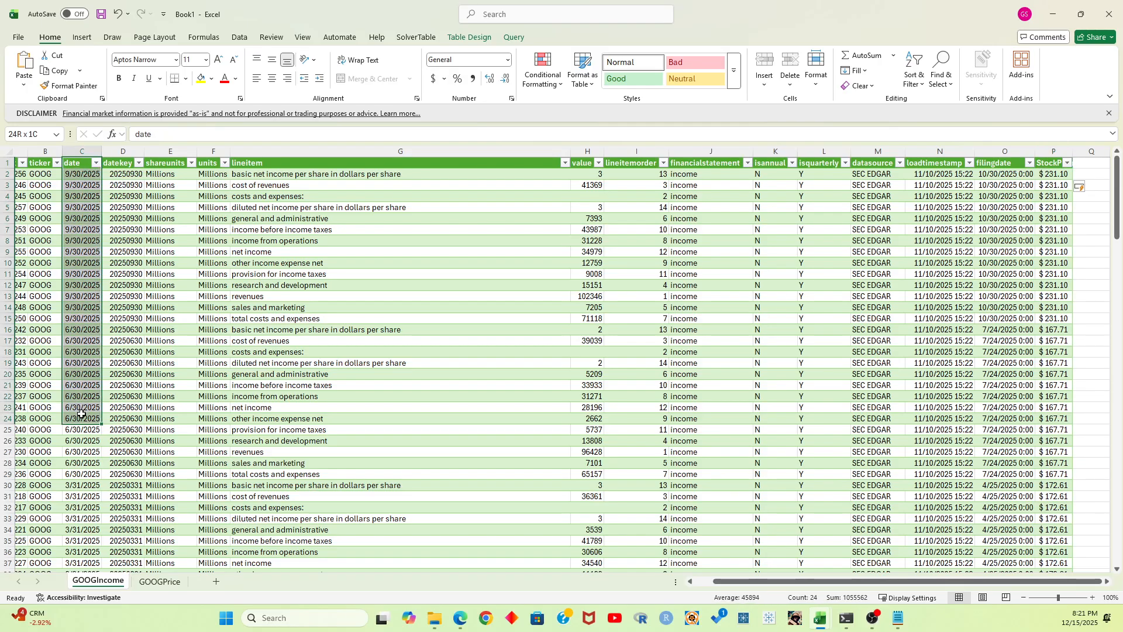
pyautogui.click(1015, 174)
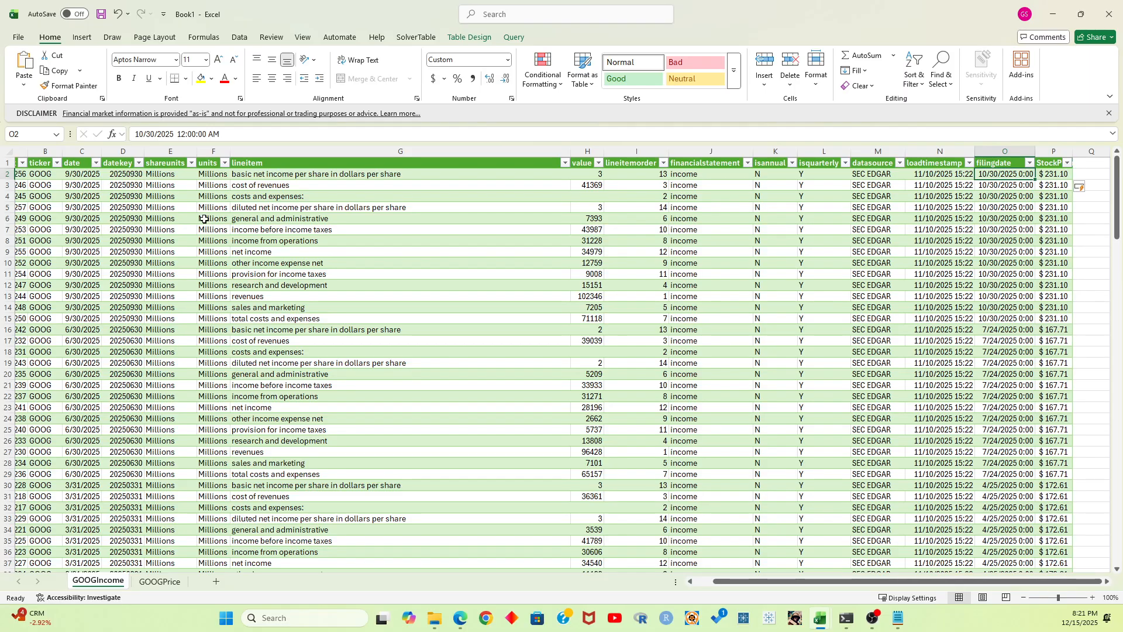
# Add a blank worksheet after GOOGIncome and return to the GOOGIncome sheet
pyautogui.moveTo(805, 581); pyautogui.dragTo(787, 581)
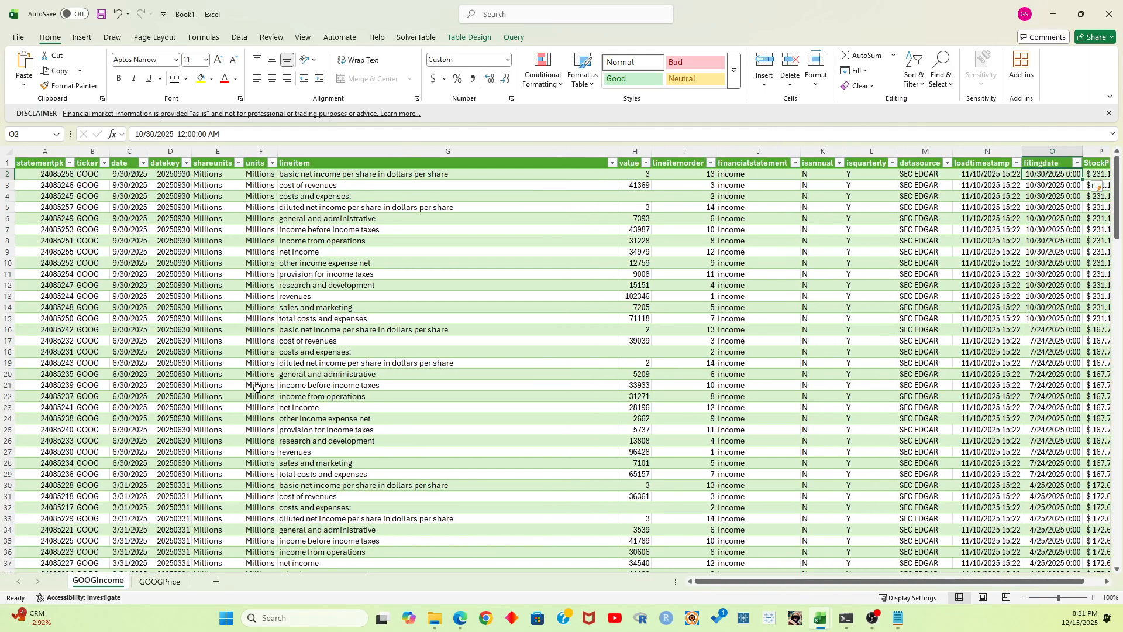
pyautogui.click(215, 581)
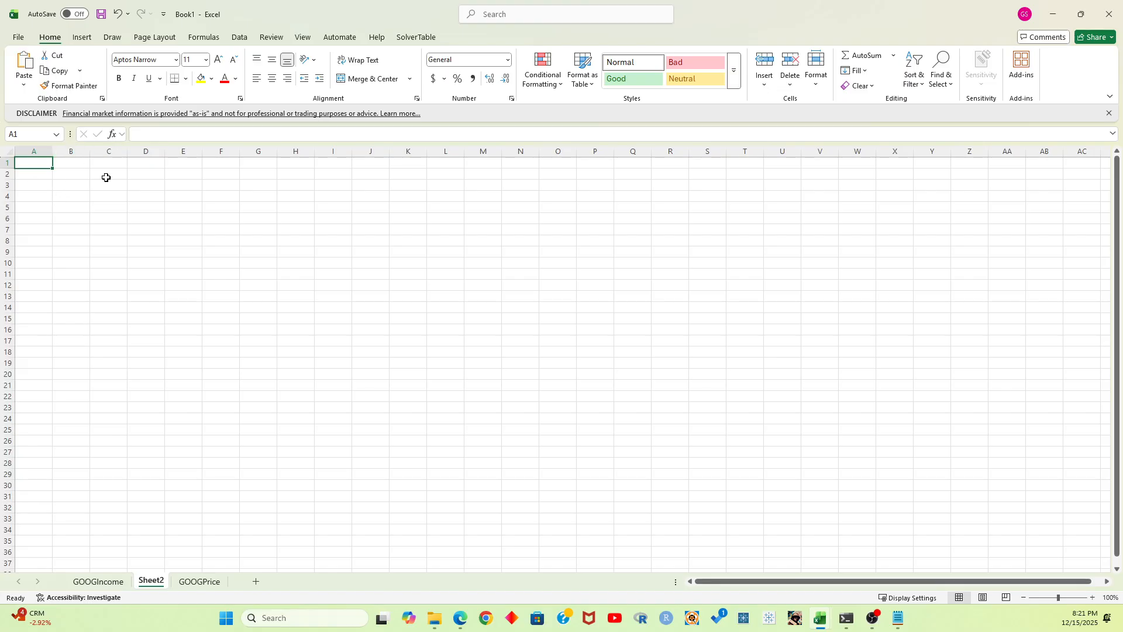
pyautogui.click(104, 581)
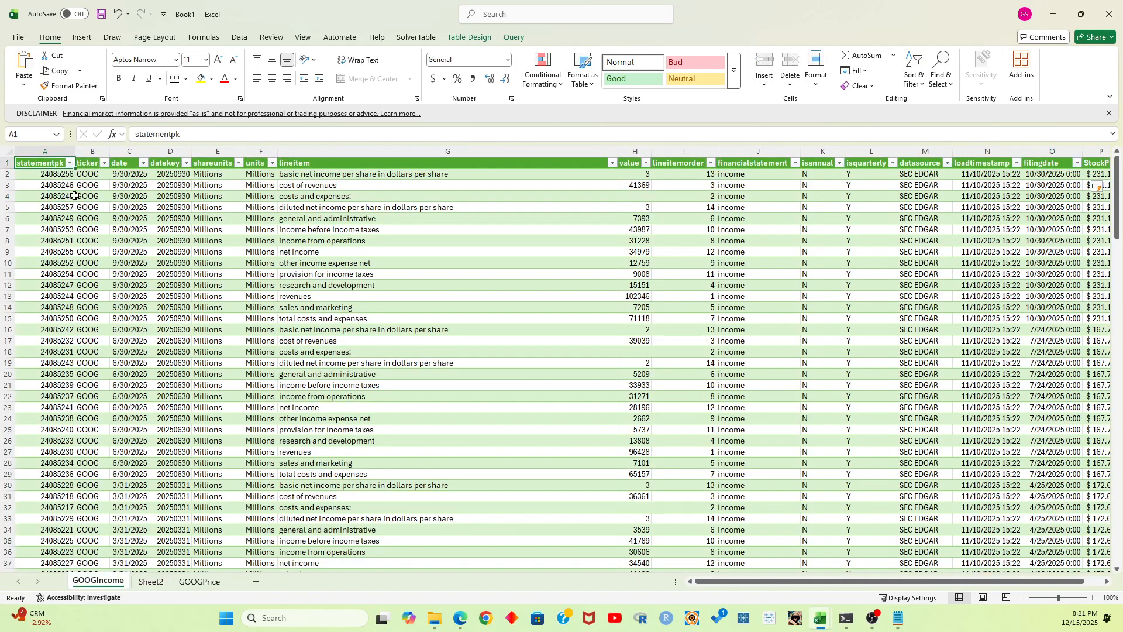
# Insert a PivotTable based on the whole GOOGIncome table, placed in the existing worksheet Sheet2 at cell A1
pyautogui.hotkey('ctrl', 'shift', 'Down')
pyautogui.hotkey('ctrl', 'shift', 'Right')
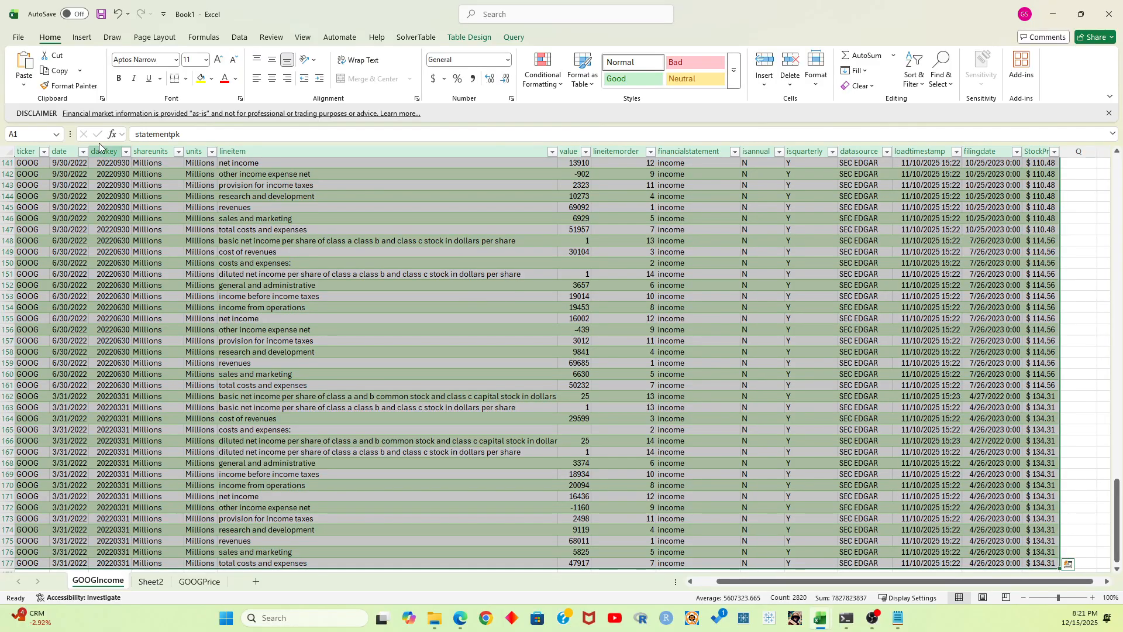
pyautogui.click(80, 40)
pyautogui.click(29, 76)
pyautogui.click(76, 102)
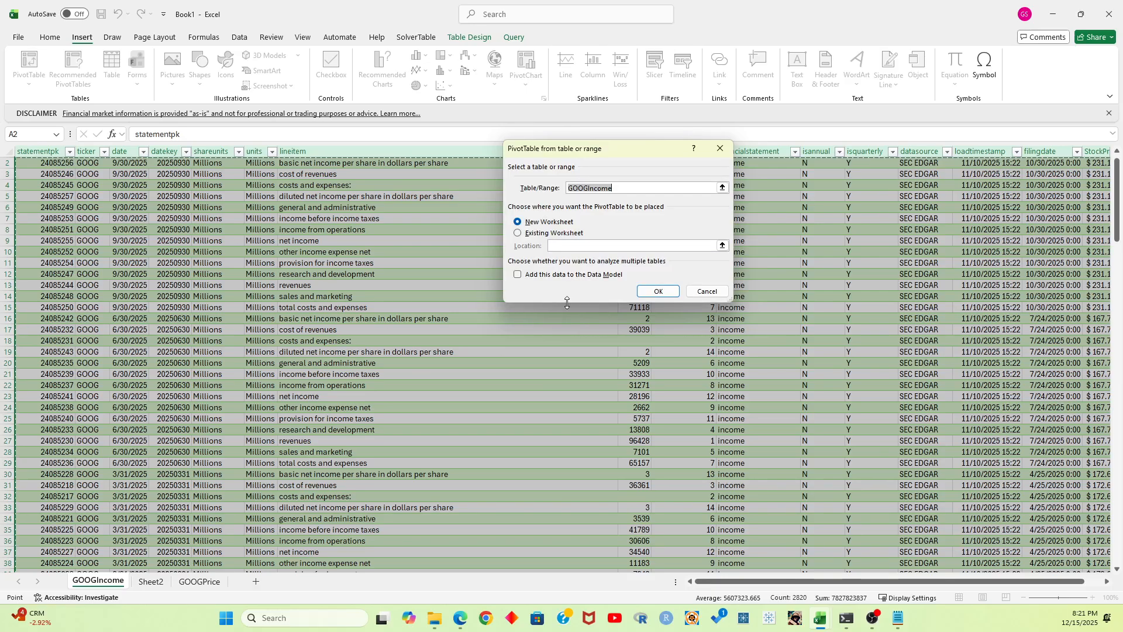
pyautogui.click(542, 233)
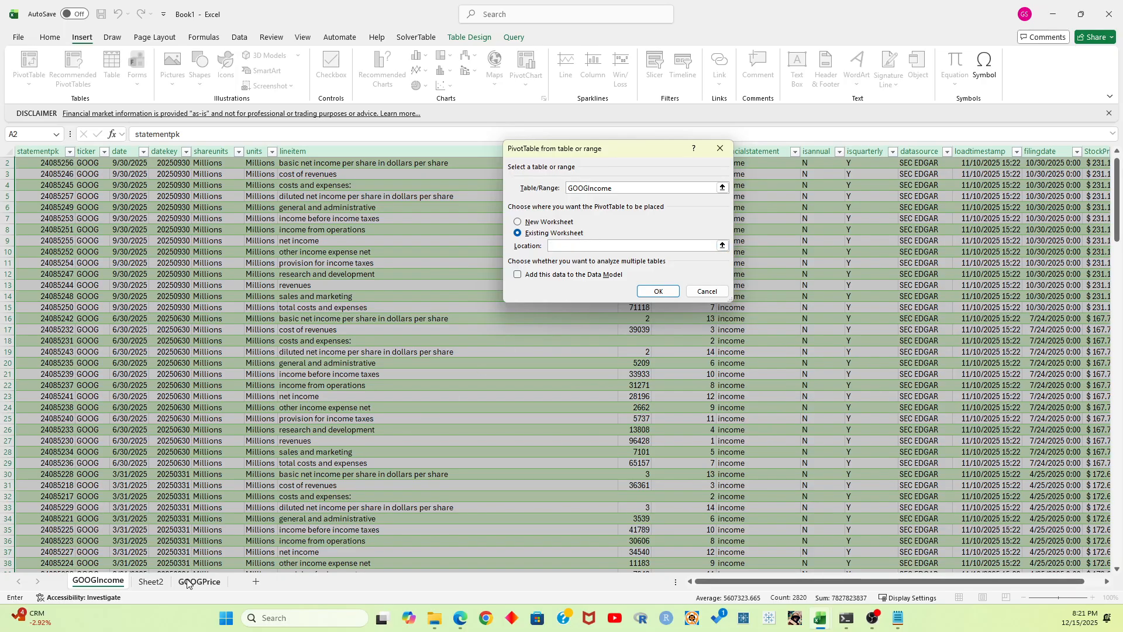
pyautogui.click(151, 580)
pyautogui.click(39, 166)
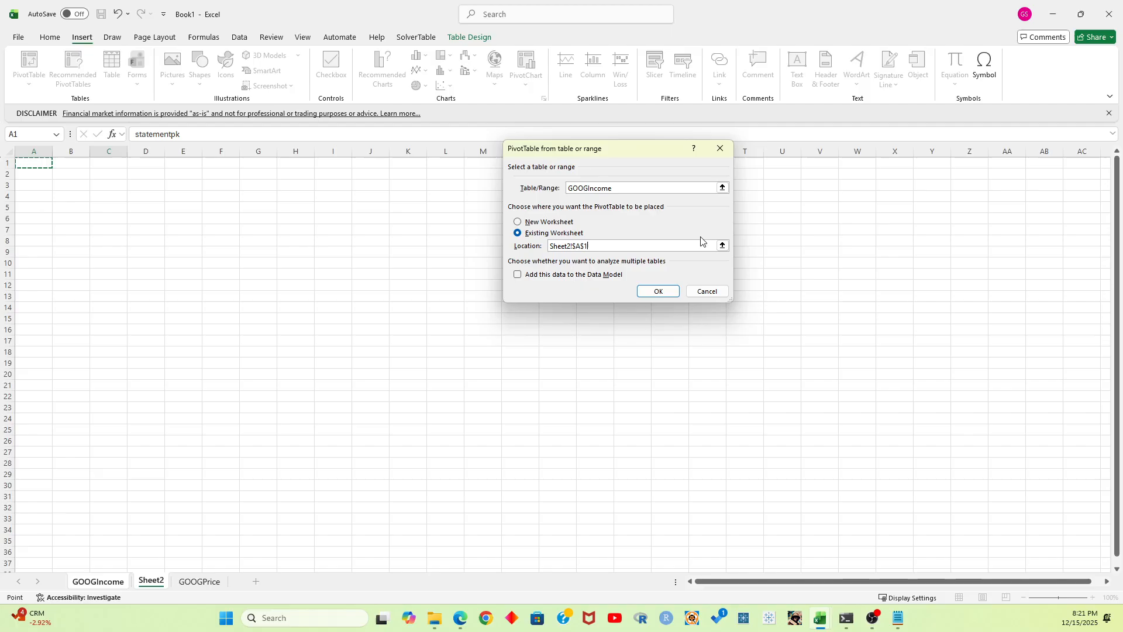
pyautogui.click(658, 290)
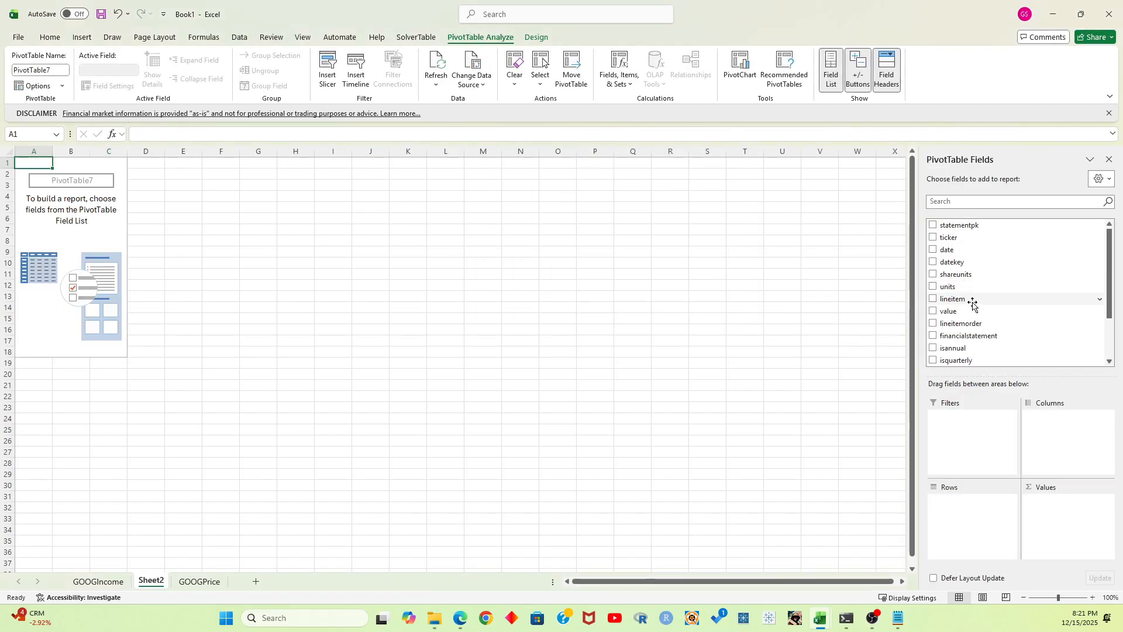
# Set lineitem as the PivotTable's row field and date as its column field
pyautogui.moveTo(981, 301); pyautogui.dragTo(977, 442)
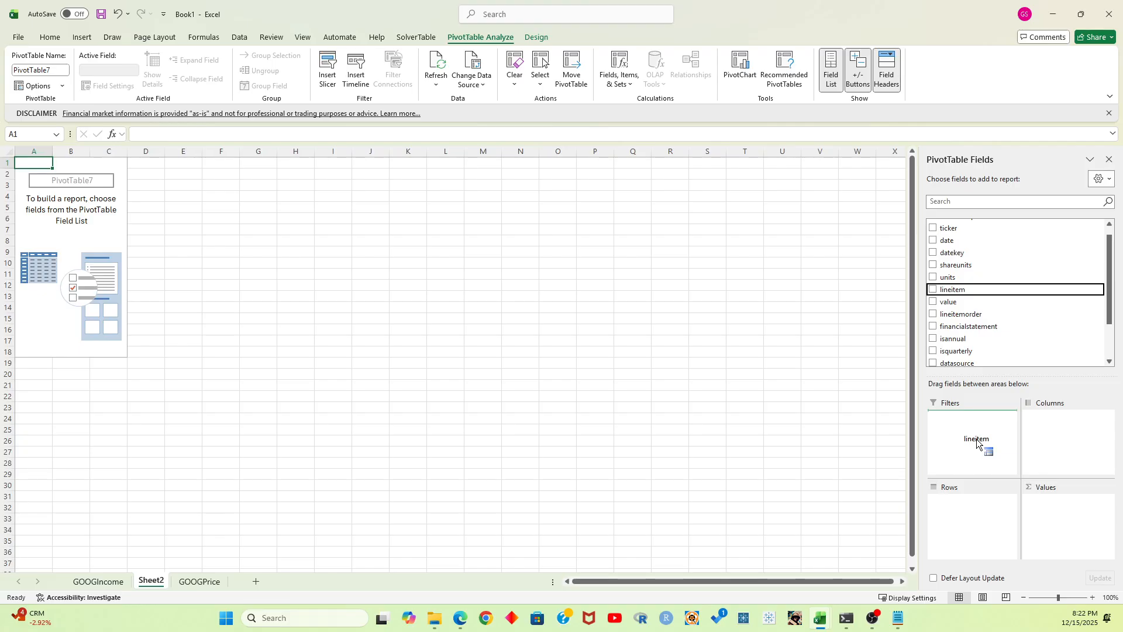
pyautogui.moveTo(976, 443); pyautogui.dragTo(970, 532)
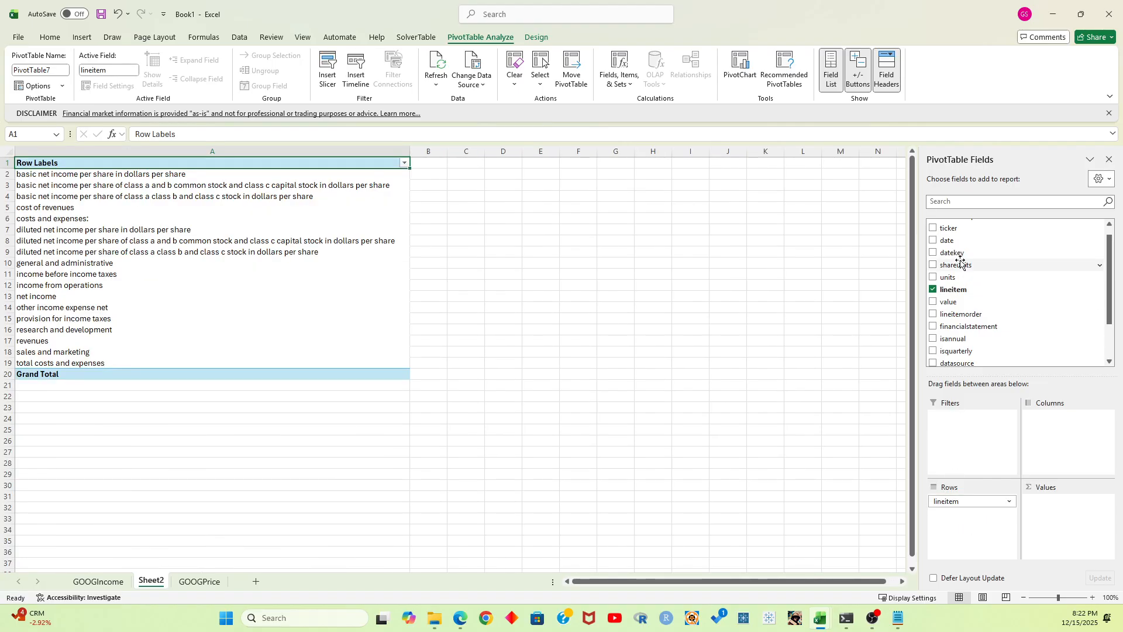
pyautogui.scroll(1, 995, 296)
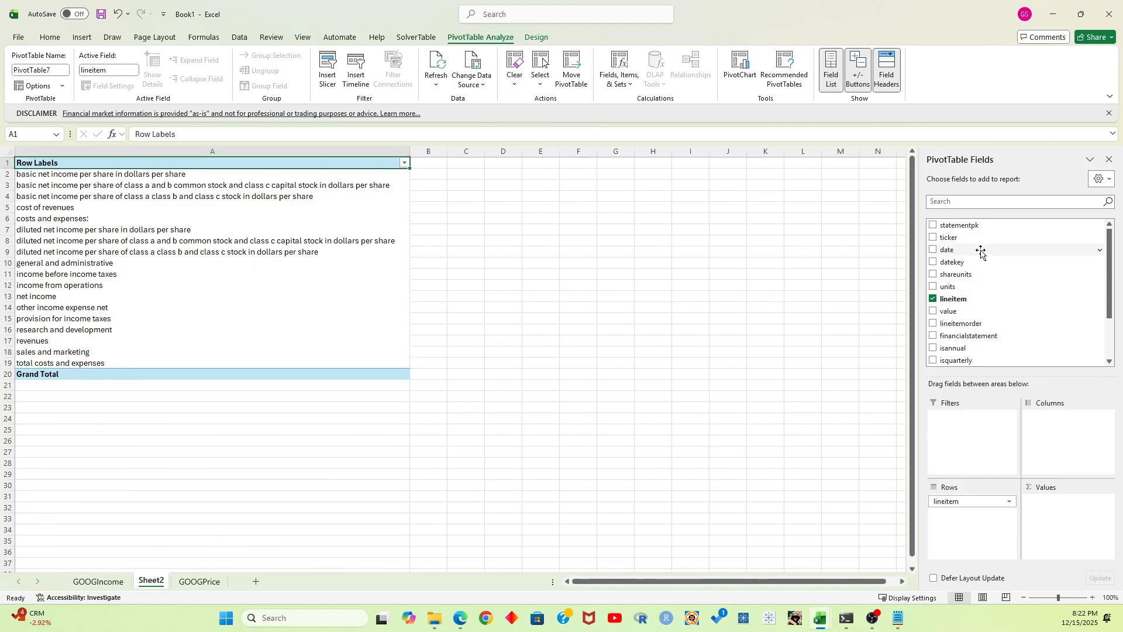
pyautogui.scroll(-1, 980, 248)
pyautogui.click(957, 242)
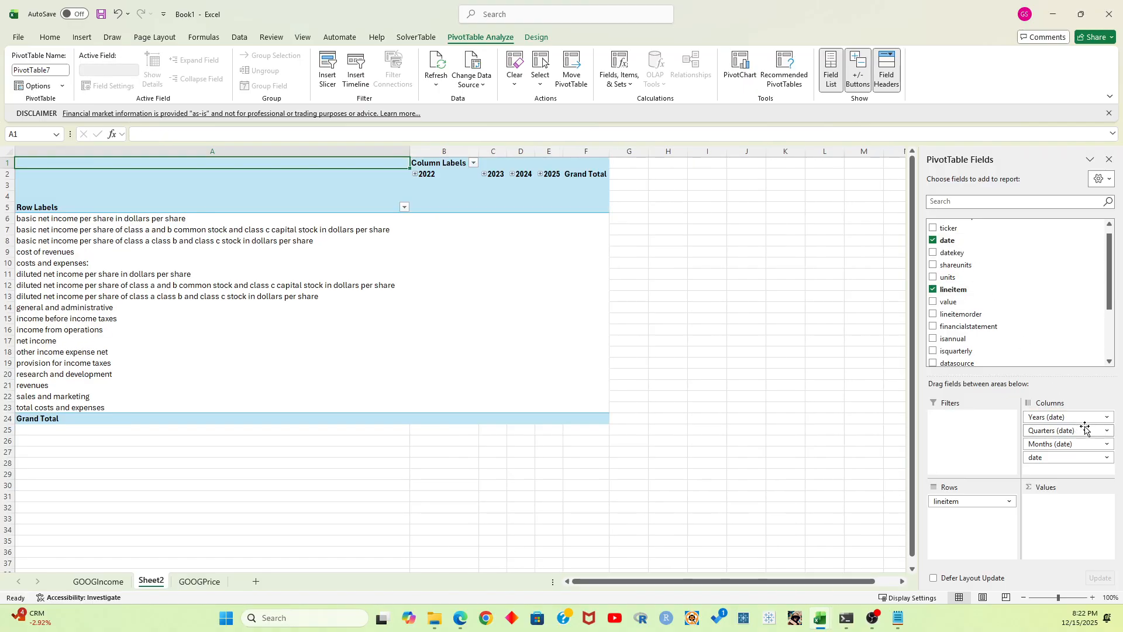
# Remove the Years, Quarters and Months date groupings from the PivotTable columns and add the value field as summed values
pyautogui.click(1107, 417)
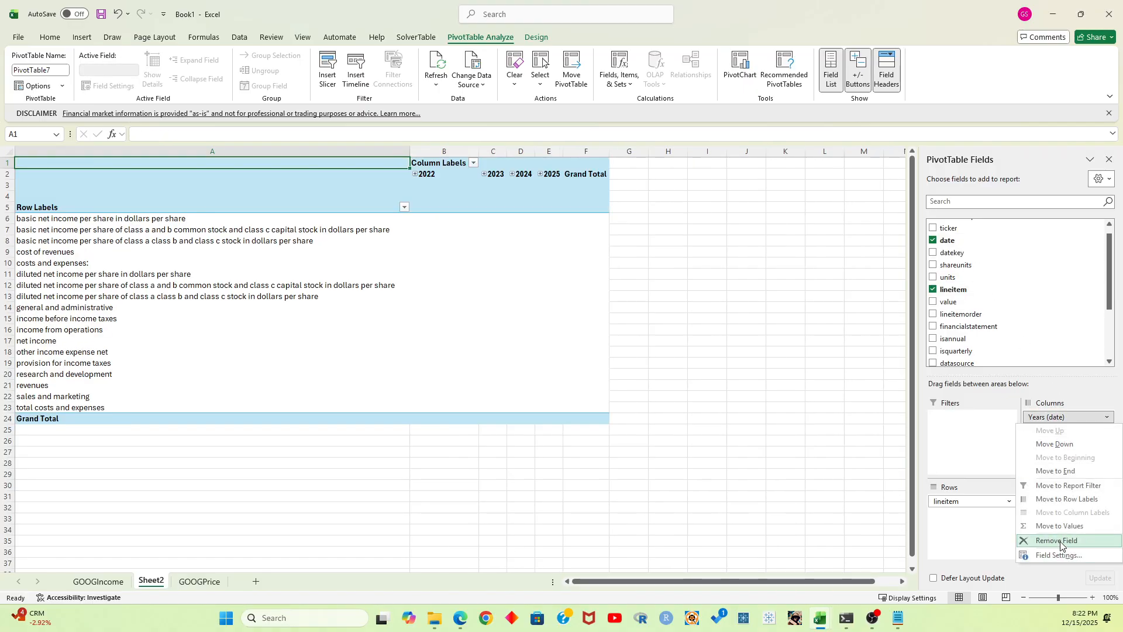
pyautogui.click(1061, 541)
pyautogui.click(1107, 417)
pyautogui.click(1067, 539)
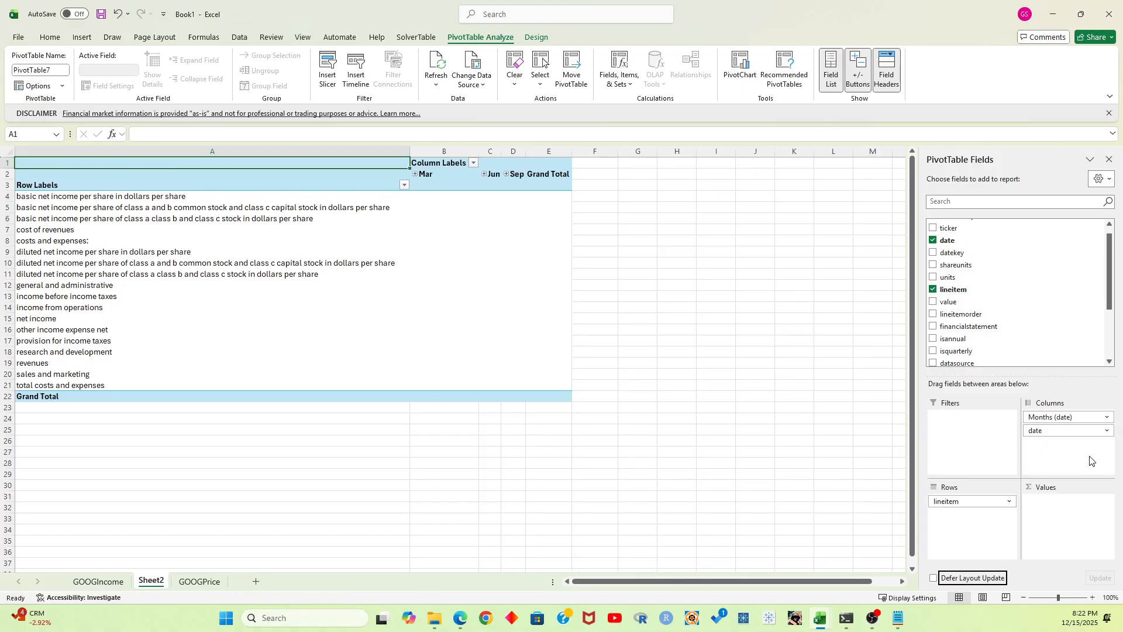
pyautogui.click(1106, 417)
pyautogui.click(1047, 538)
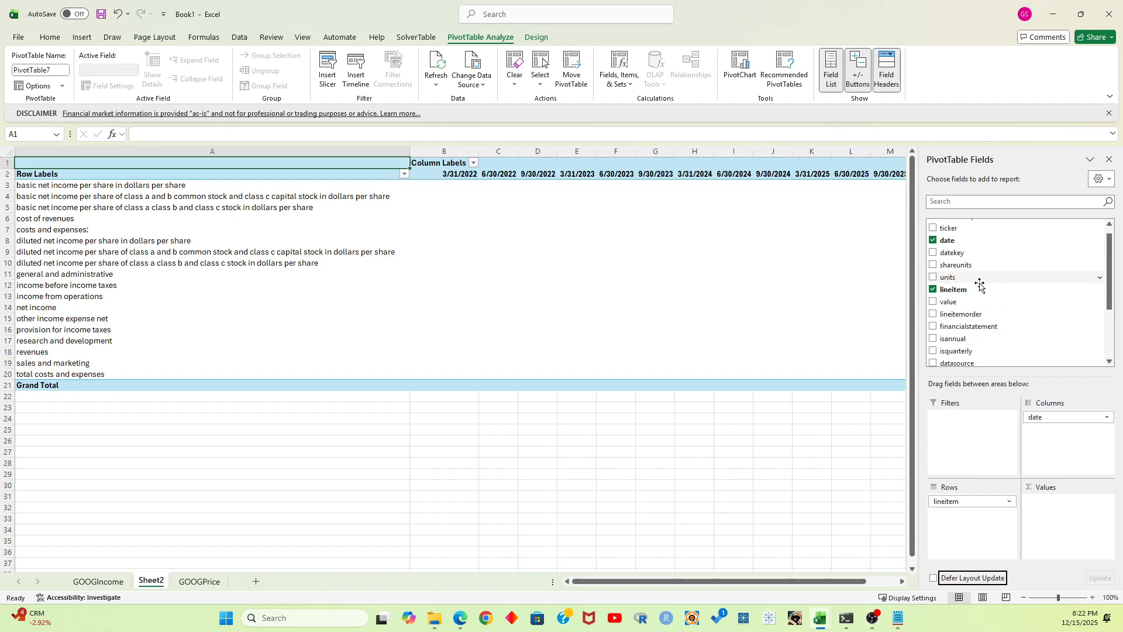
pyautogui.moveTo(983, 301); pyautogui.dragTo(1063, 501)
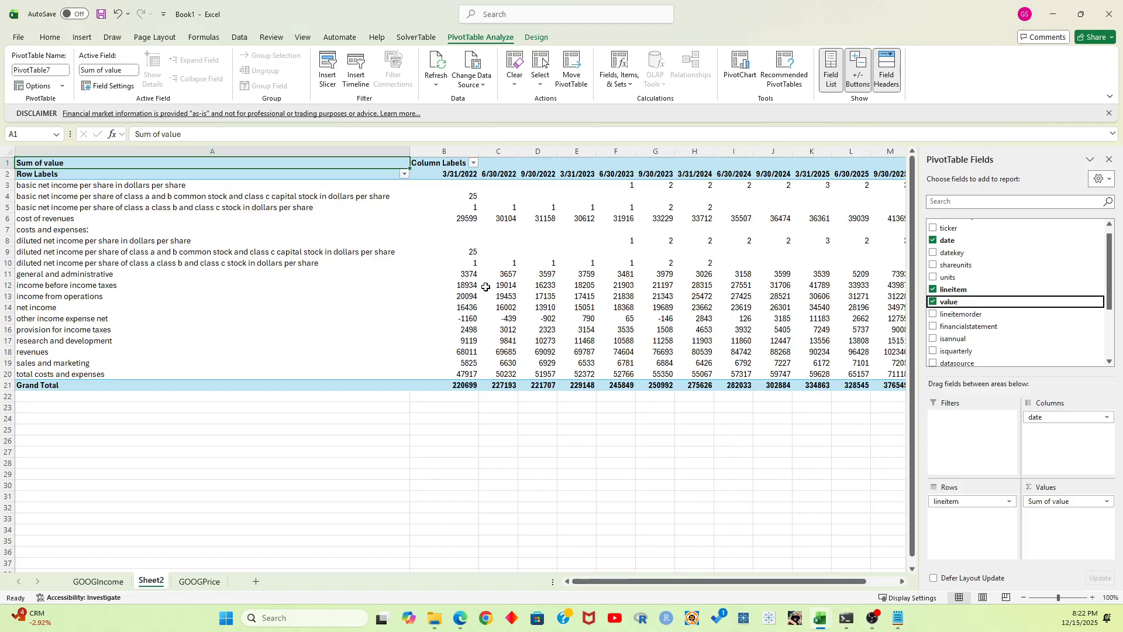
# Format all PivotTable values from B3 through the grand totals in comma style with no decimal places
pyautogui.click(476, 183)
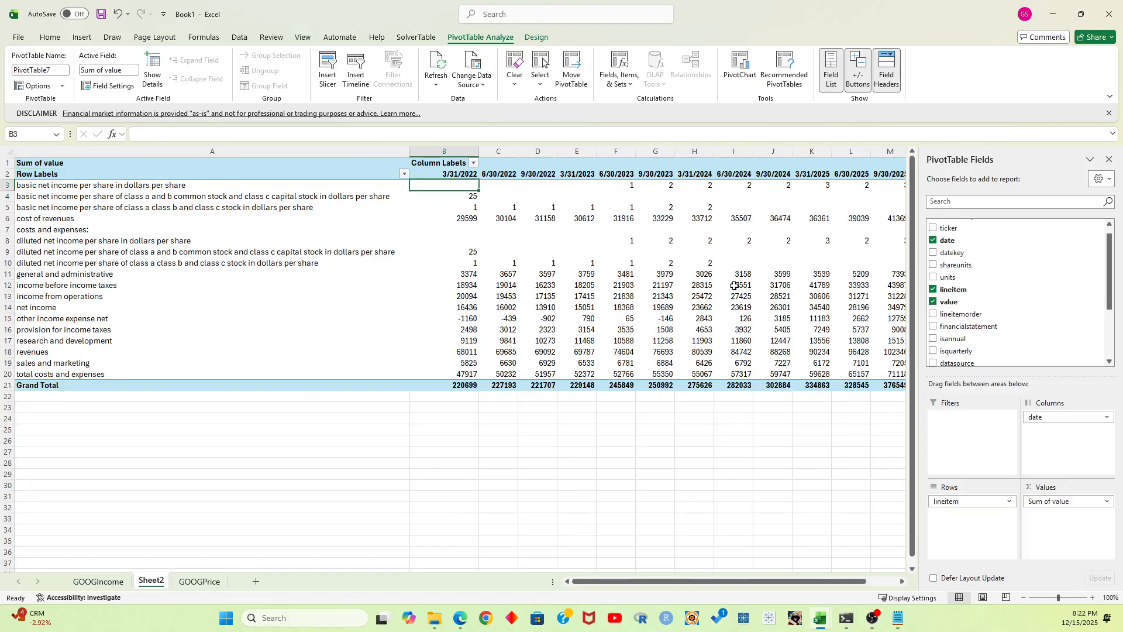
pyautogui.hotkey('ctrl', 'shift', 'Right')
pyautogui.hotkey('ctrl', 'shift', 'Right')
pyautogui.hotkey('ctrl', 'shift', 'Right')
pyautogui.hotkey('ctrl', 'shift', 'Left')
pyautogui.hotkey('ctrl', 'shift', 'Down')
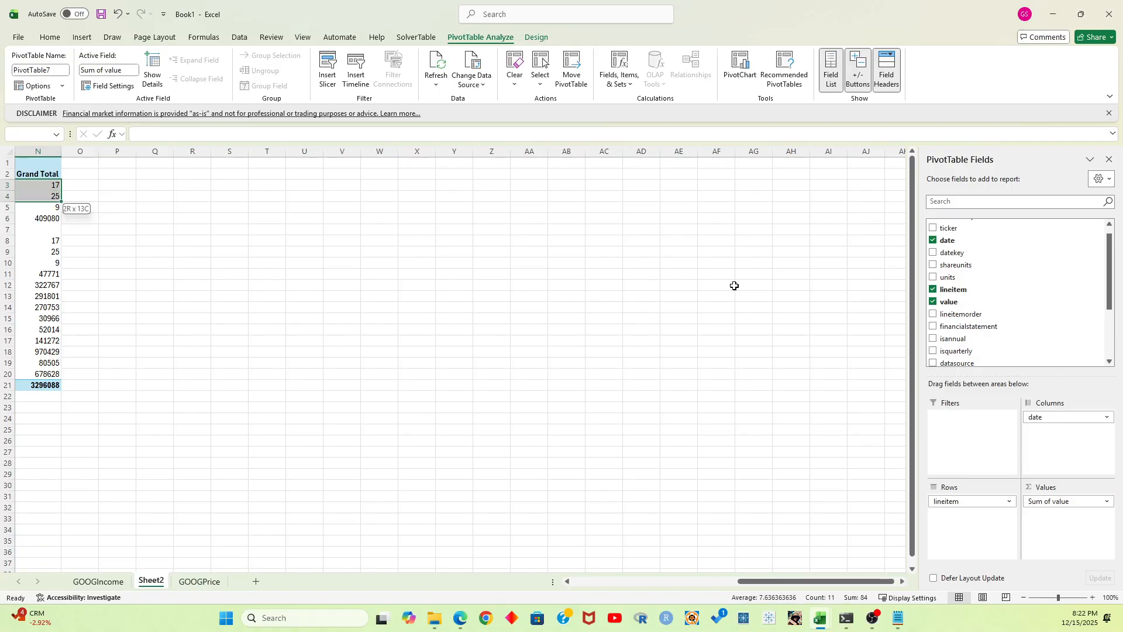
pyautogui.hotkey('ctrl', 'shift', 'Down')
pyautogui.hotkey('ctrl', 'shift', 'Down')
pyautogui.hotkey('ctrl', 'shift', 'Down')
pyautogui.hotkey('ctrl', 'shift', 'Down')
pyautogui.hotkey('ctrl', 'shift', 'Up')
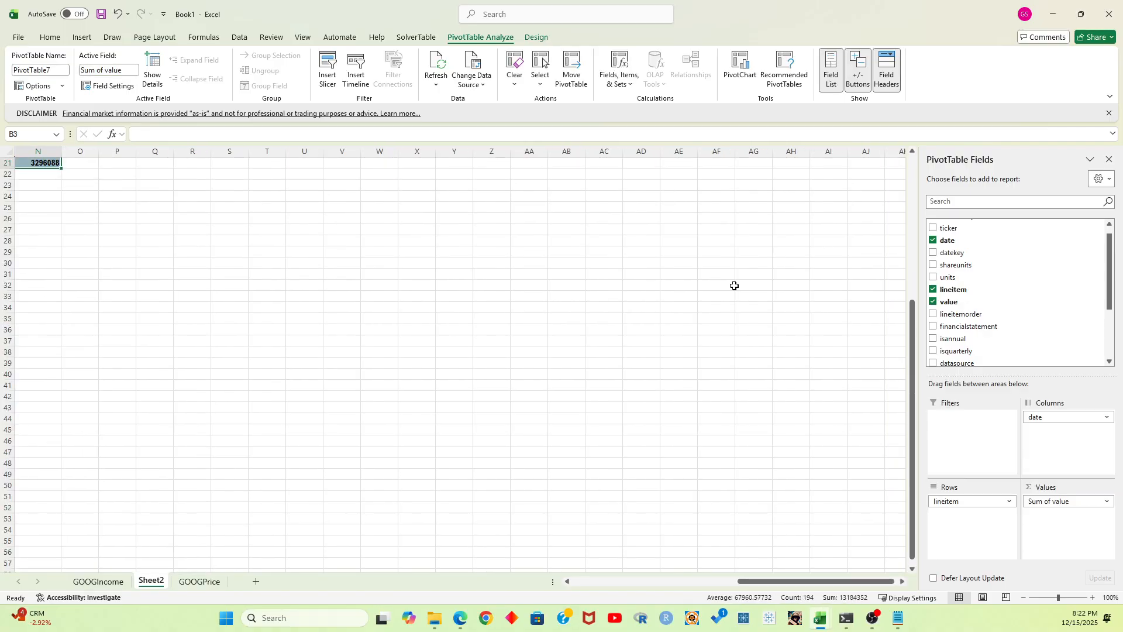
pyautogui.scroll(7, 728, 564)
pyautogui.moveTo(796, 581); pyautogui.dragTo(571, 581)
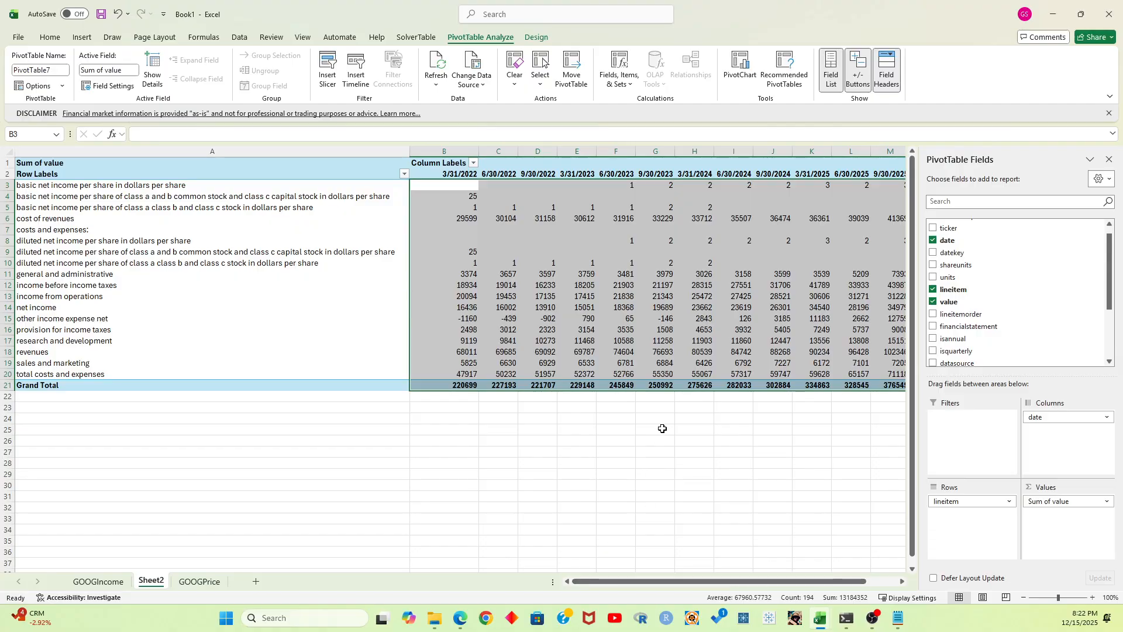
pyautogui.click(49, 37)
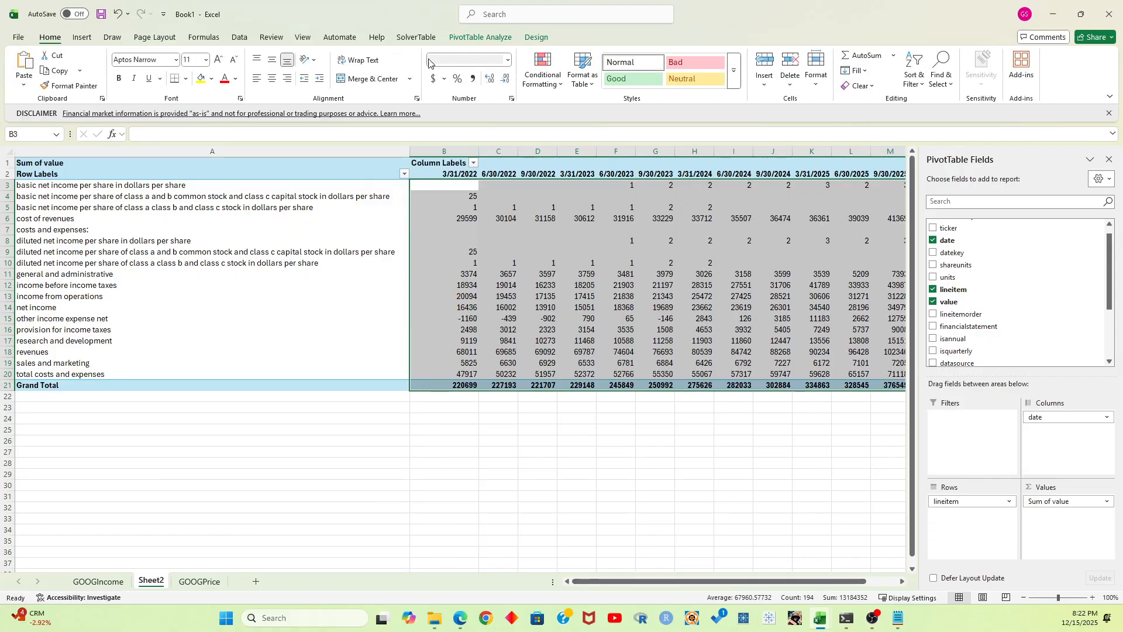
pyautogui.click(472, 78)
pyautogui.doubleClick(505, 79)
pyautogui.click(553, 518)
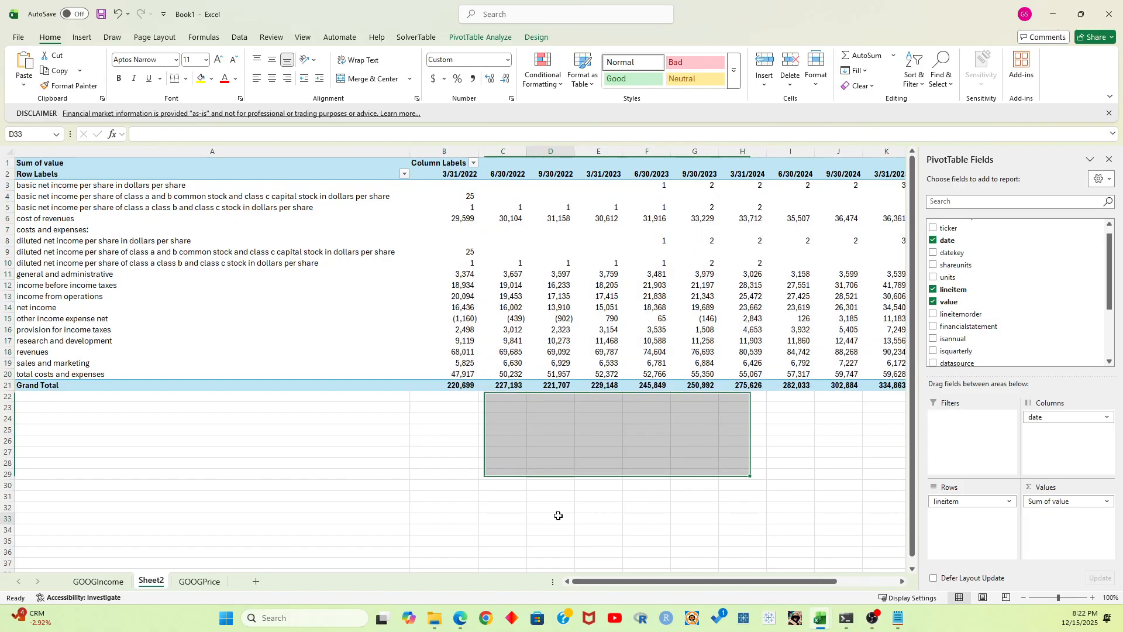
pyautogui.click(468, 410)
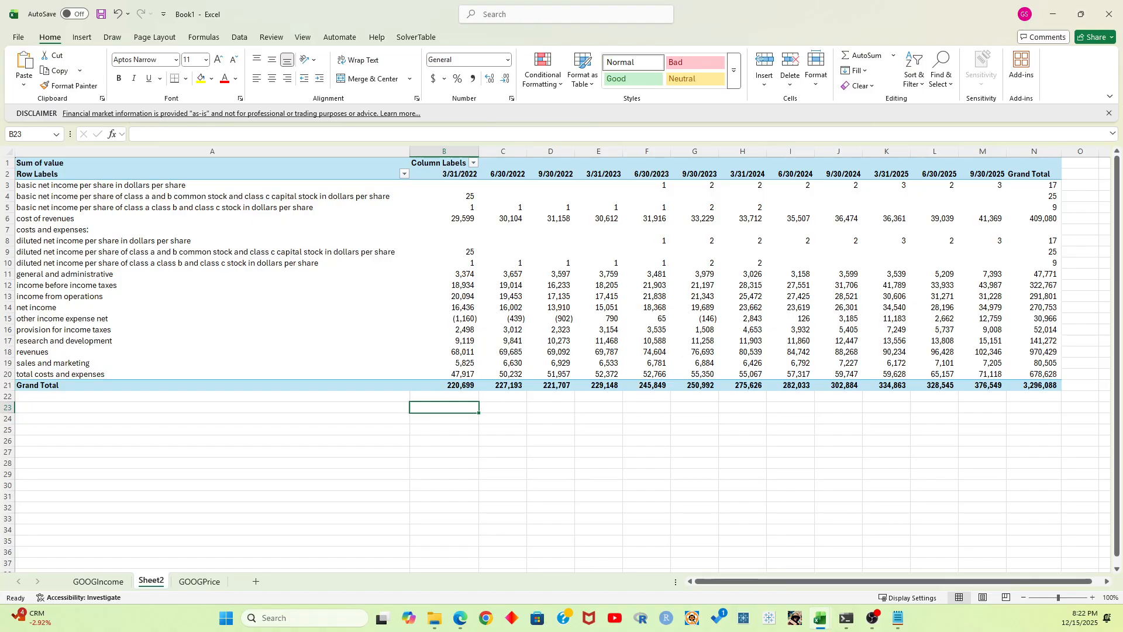
# Filter the PivotTable's row labels so that only the revenues line item is shown
pyautogui.scroll(-4, 569, 419)
pyautogui.scroll(4, 569, 419)
pyautogui.click(406, 176)
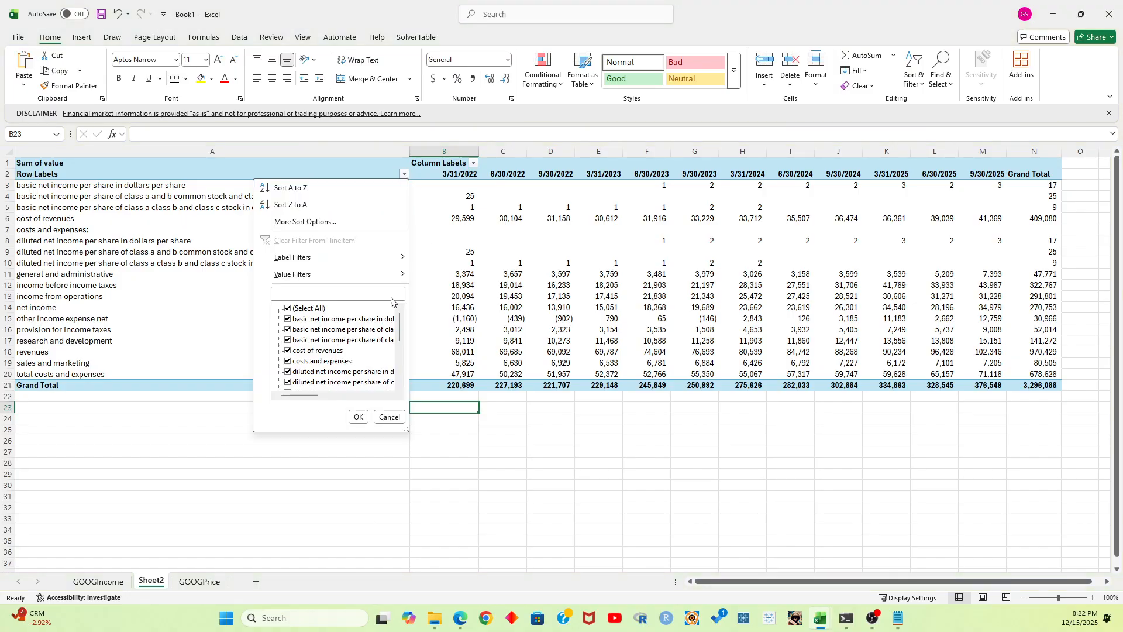
pyautogui.moveTo(405, 430); pyautogui.dragTo(669, 556)
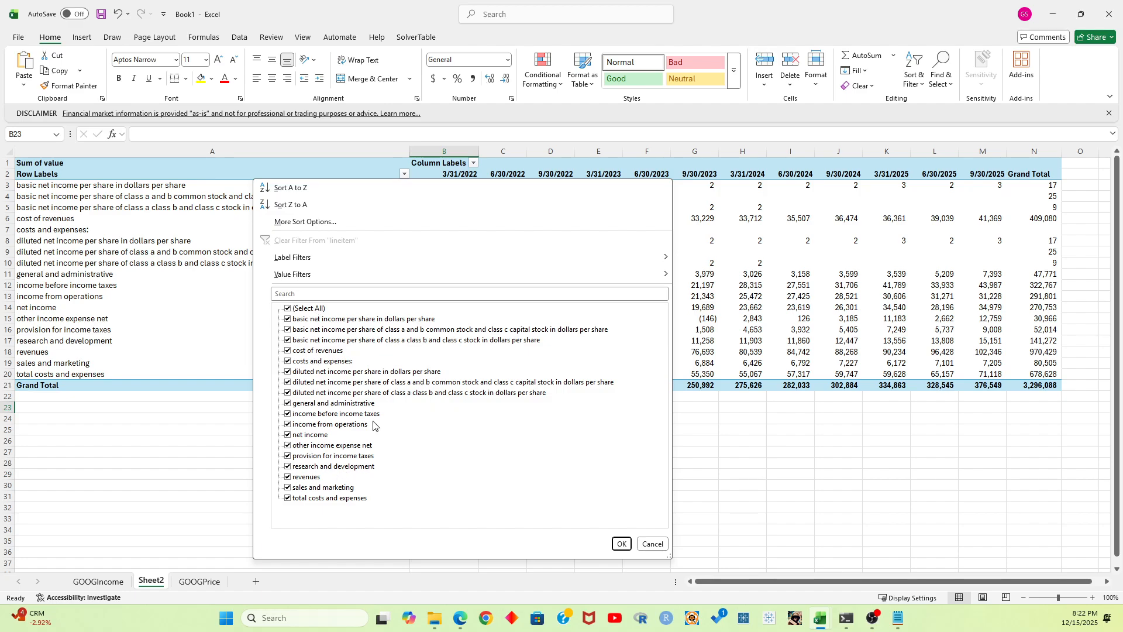
pyautogui.click(288, 309)
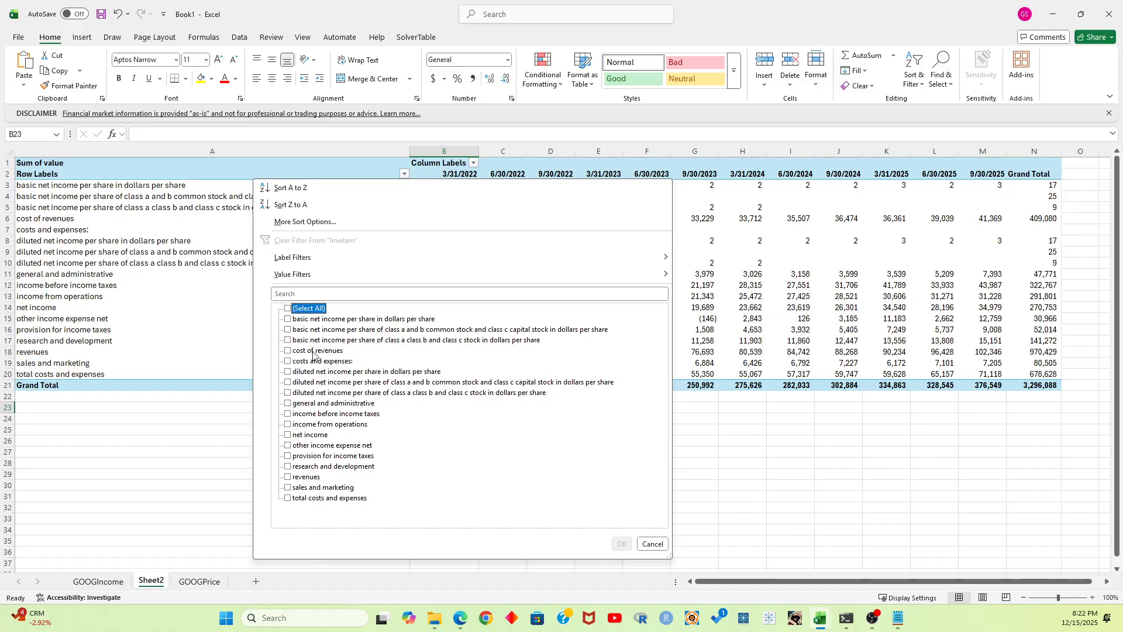
pyautogui.click(288, 478)
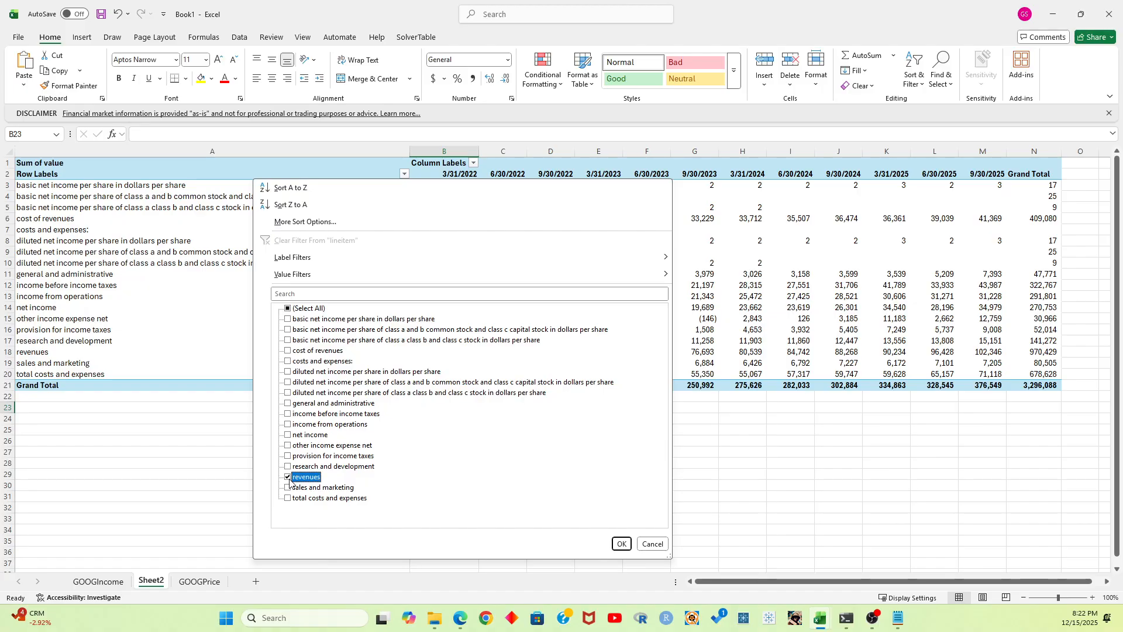
pyautogui.click(622, 544)
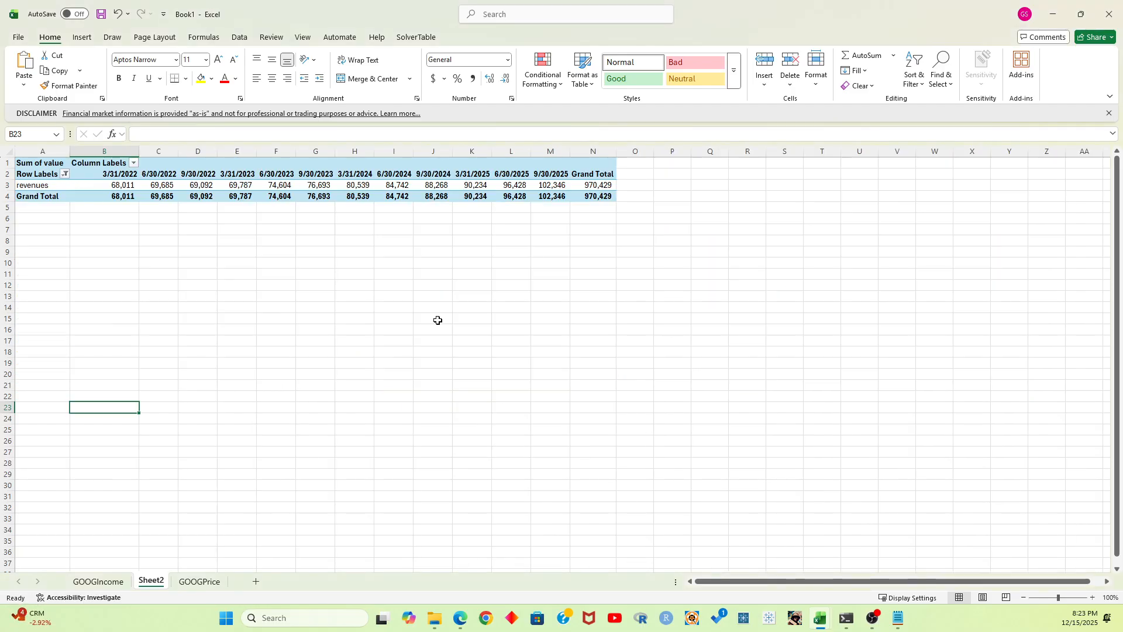
# Insert a second PivotTable based on the GOOGIncome table, placed in the existing worksheet Sheet2 at cell A6
pyautogui.click(34, 227)
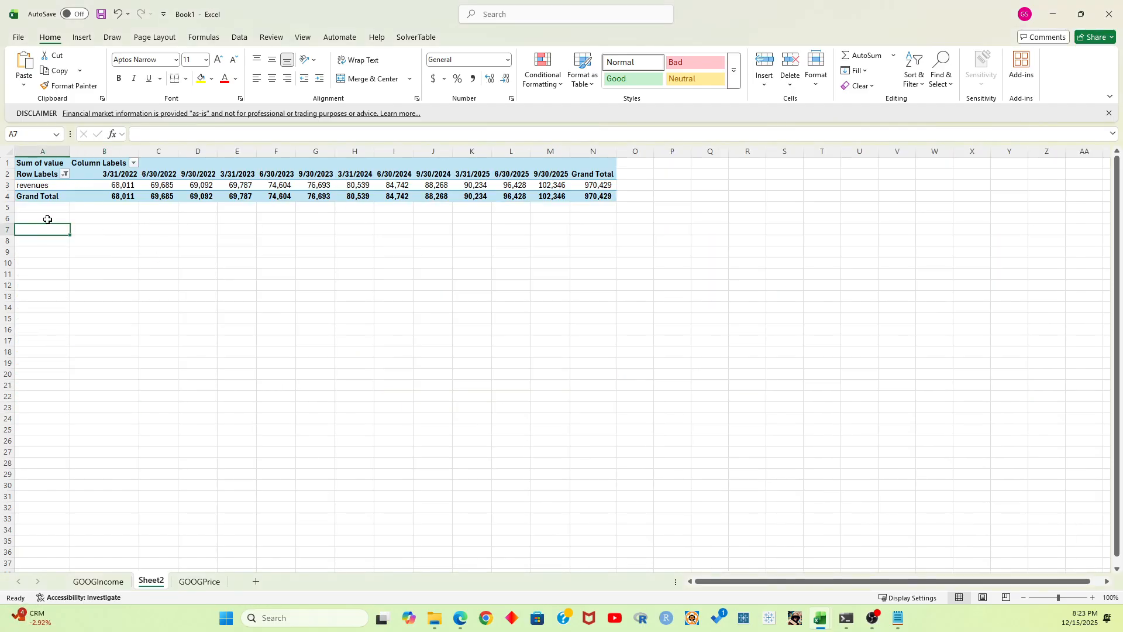
pyautogui.click(46, 218)
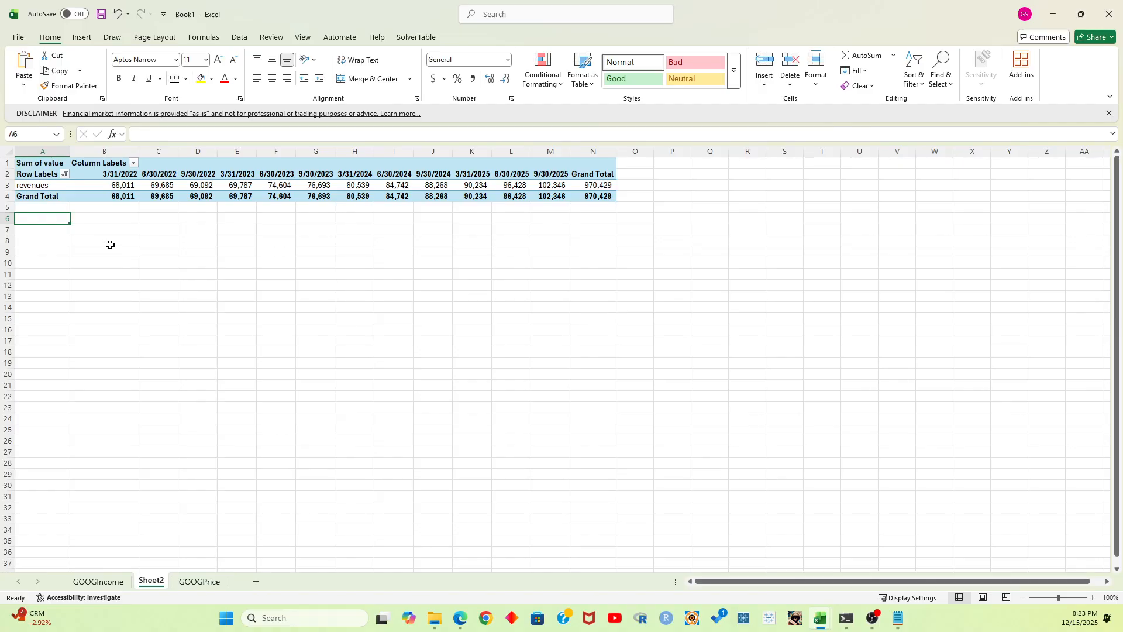
pyautogui.click(195, 581)
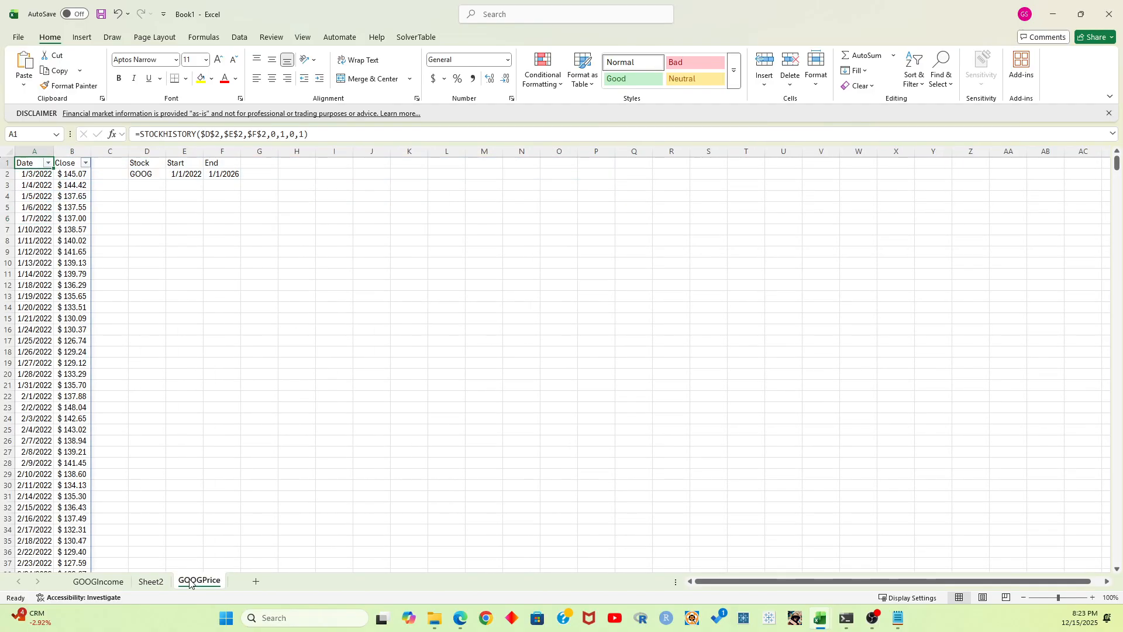
pyautogui.click(151, 581)
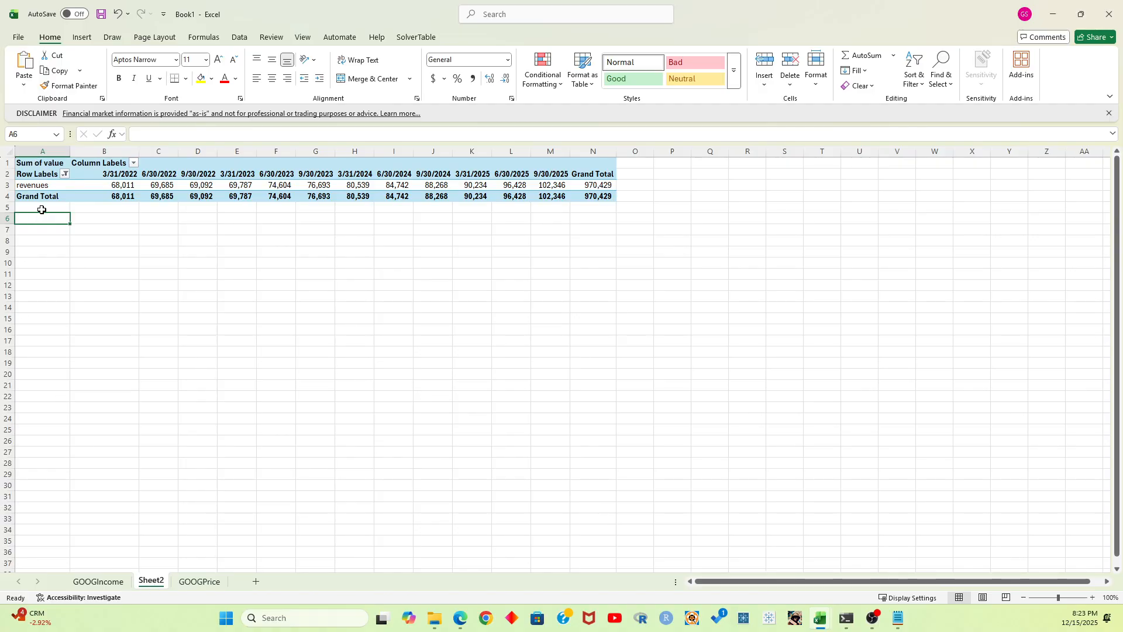
pyautogui.click(98, 581)
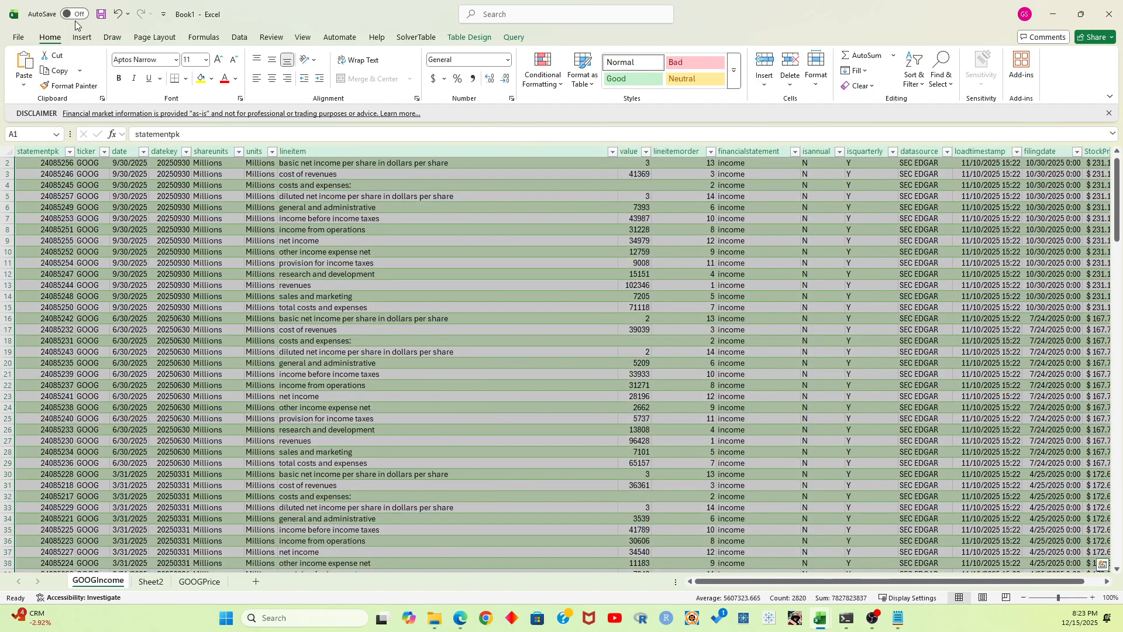
pyautogui.click(82, 37)
pyautogui.click(29, 67)
pyautogui.click(44, 100)
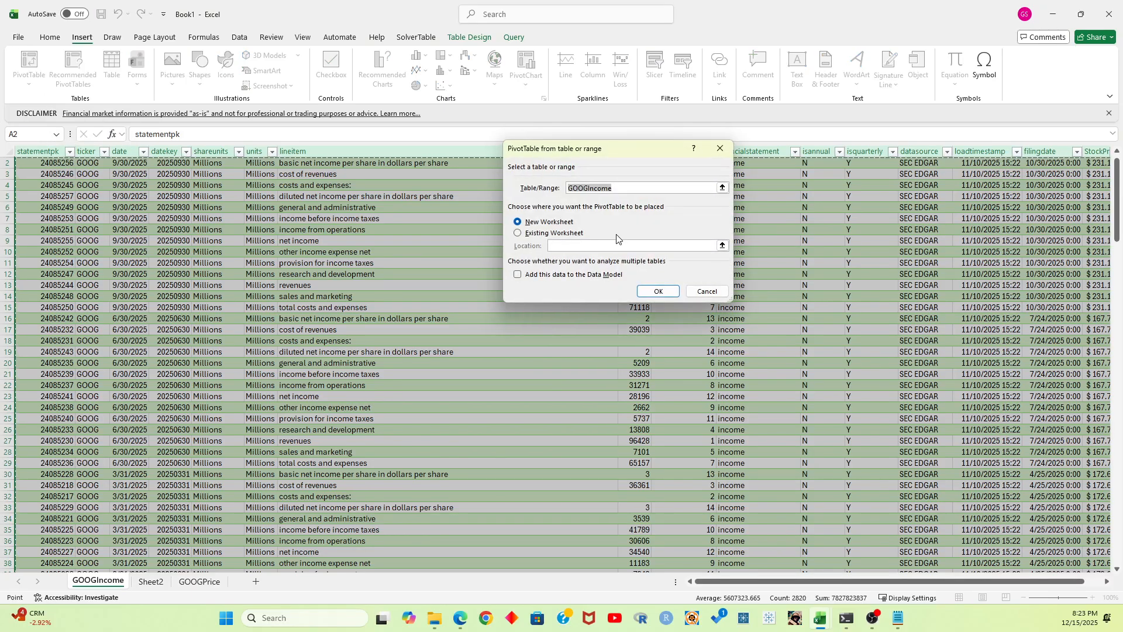
pyautogui.click(561, 234)
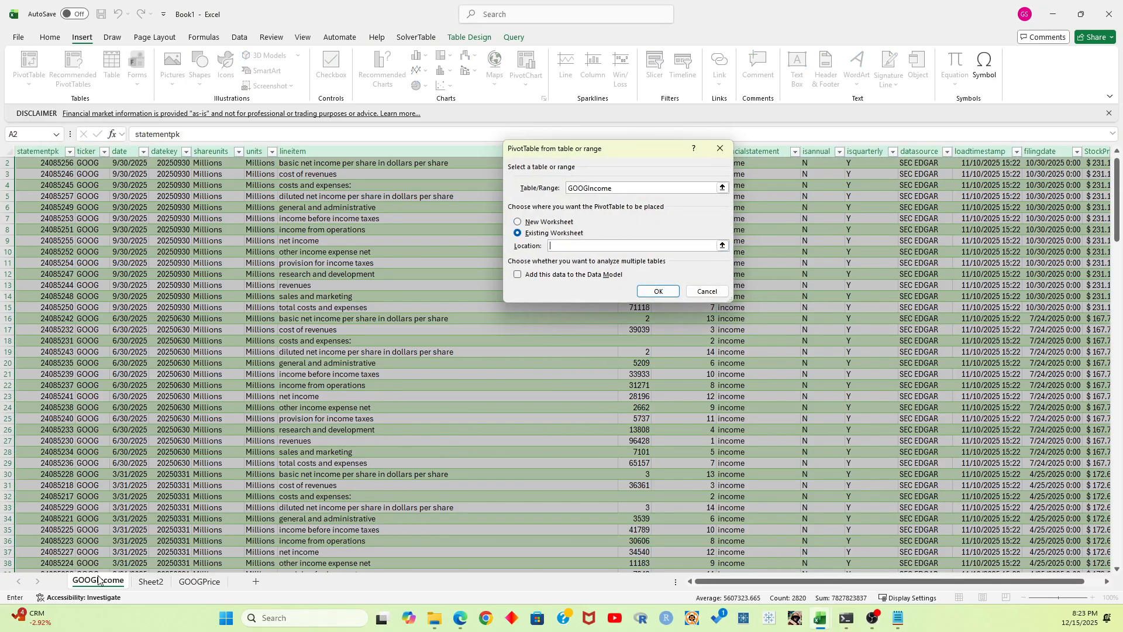
pyautogui.click(148, 582)
pyautogui.click(32, 218)
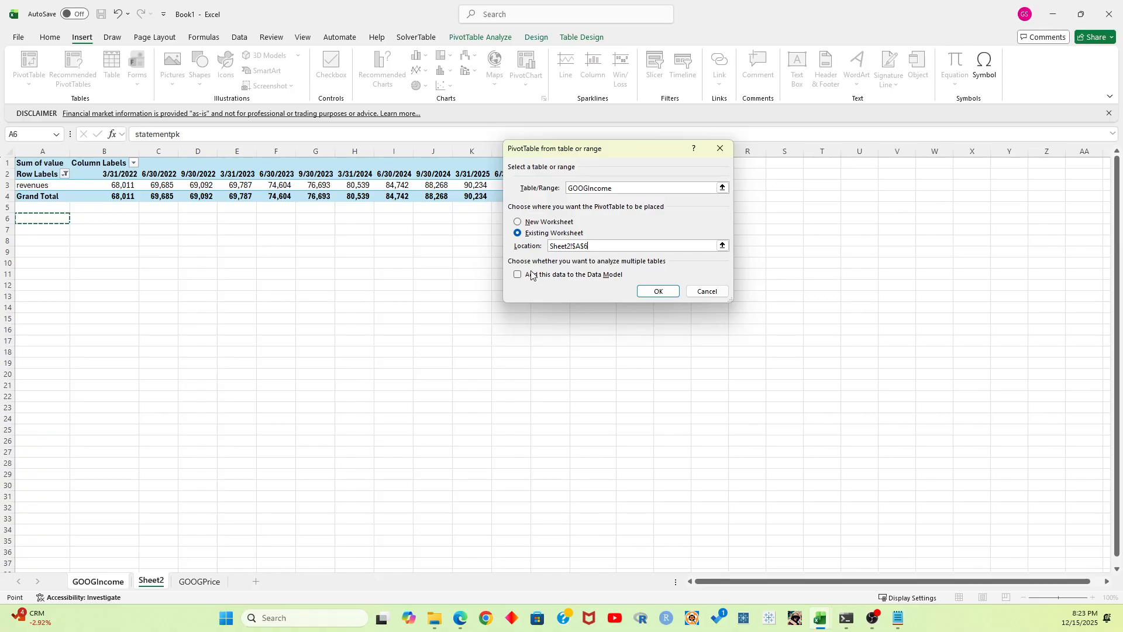
pyautogui.click(656, 291)
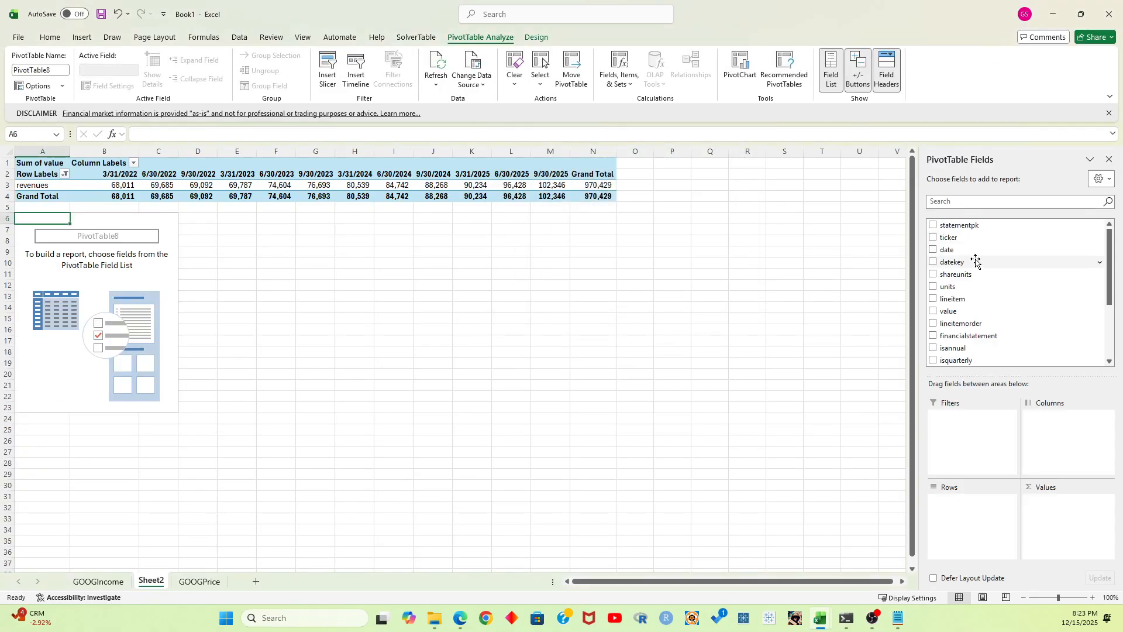
# Set StockPrice as the second PivotTable's value field and date as its column field
pyautogui.scroll(-3, 974, 310)
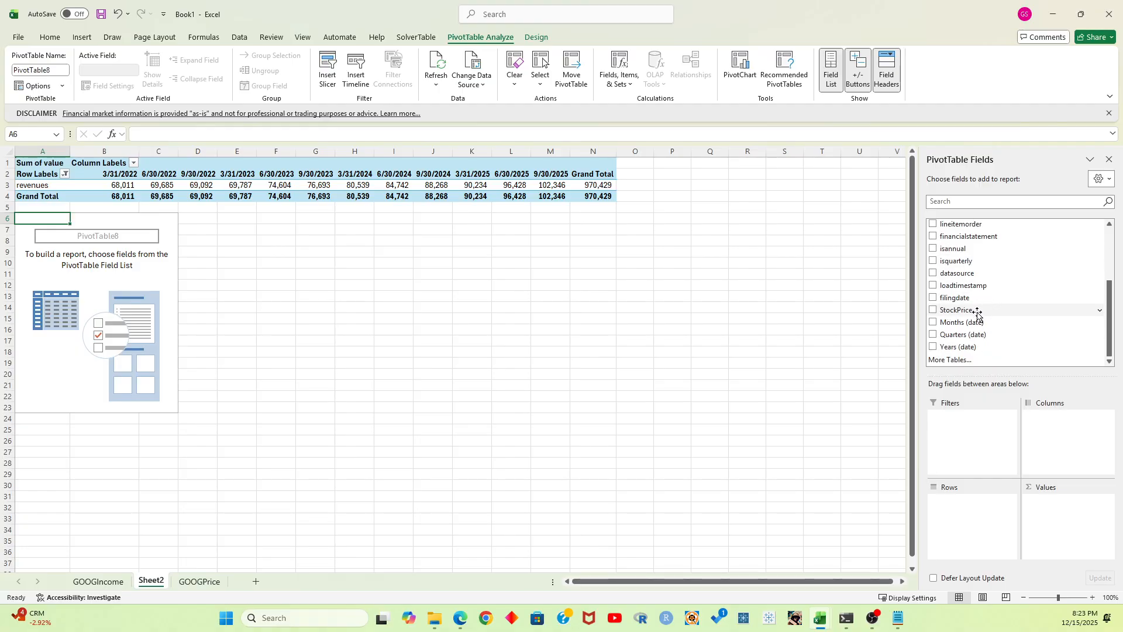
pyautogui.moveTo(976, 313); pyautogui.dragTo(1056, 520)
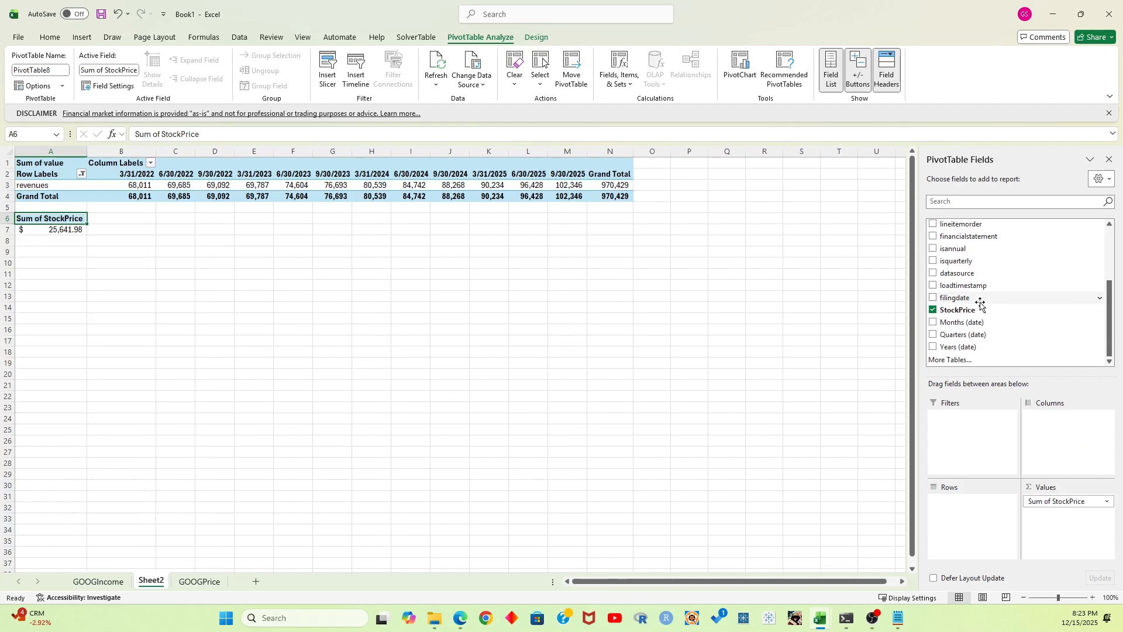
pyautogui.scroll(3, 980, 302)
pyautogui.moveTo(975, 252); pyautogui.dragTo(1069, 436)
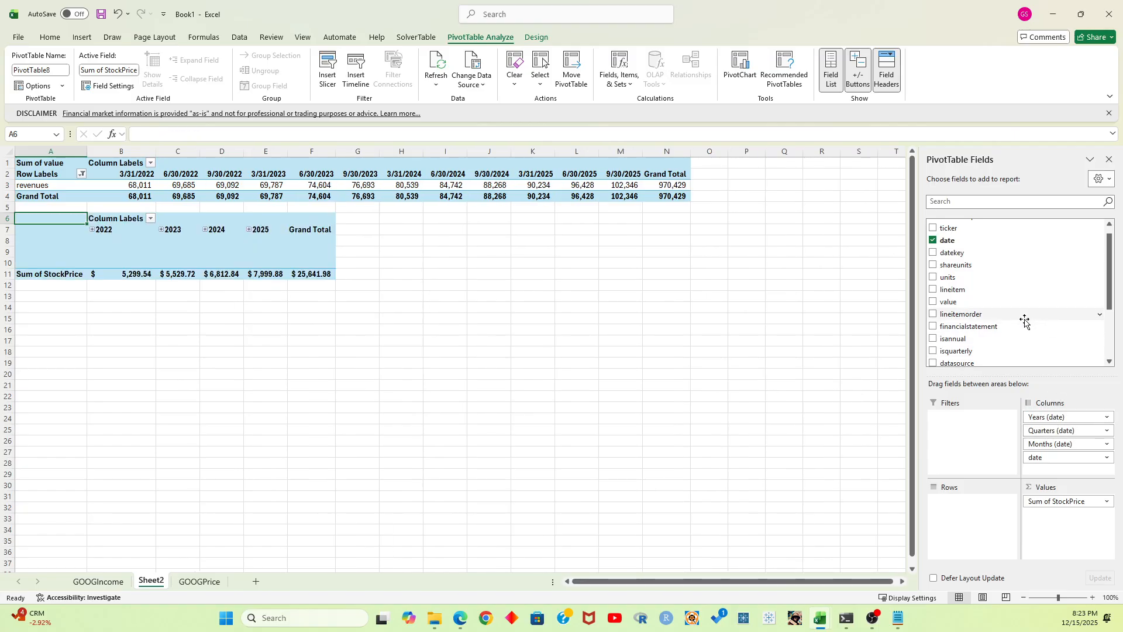
# Remove the Years, Quarters and Months date groupings from the StockPrice PivotTable's columns, keeping only date
pyautogui.click(1106, 417)
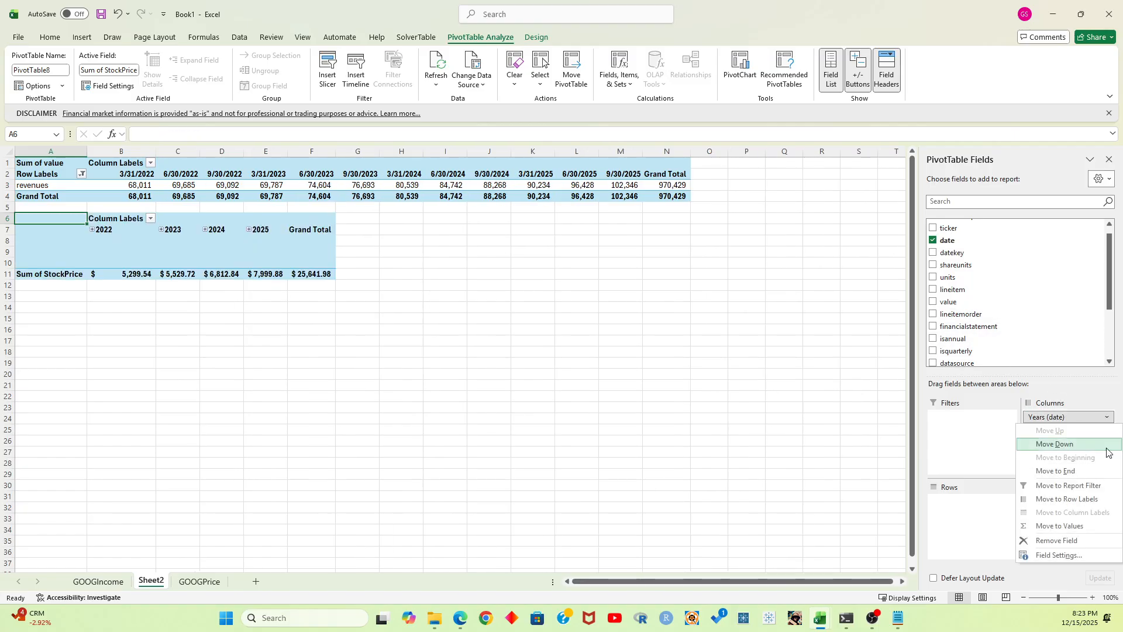
pyautogui.click(1058, 555)
pyautogui.click(580, 272)
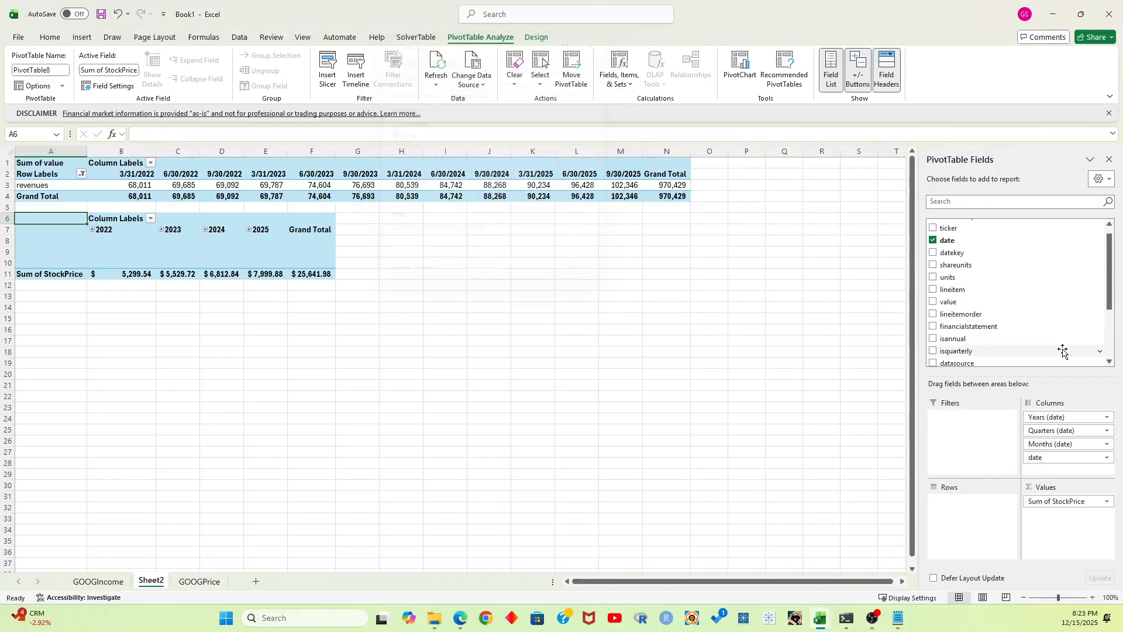
pyautogui.click(1106, 417)
pyautogui.click(1053, 538)
pyautogui.click(1107, 417)
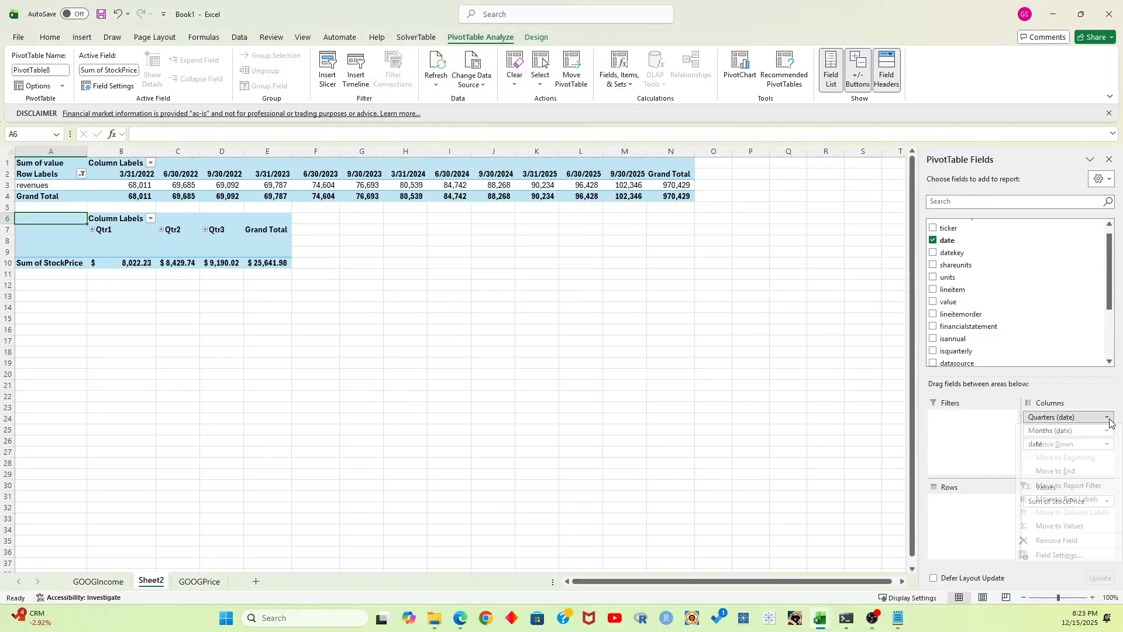
pyautogui.click(1058, 539)
pyautogui.click(1106, 417)
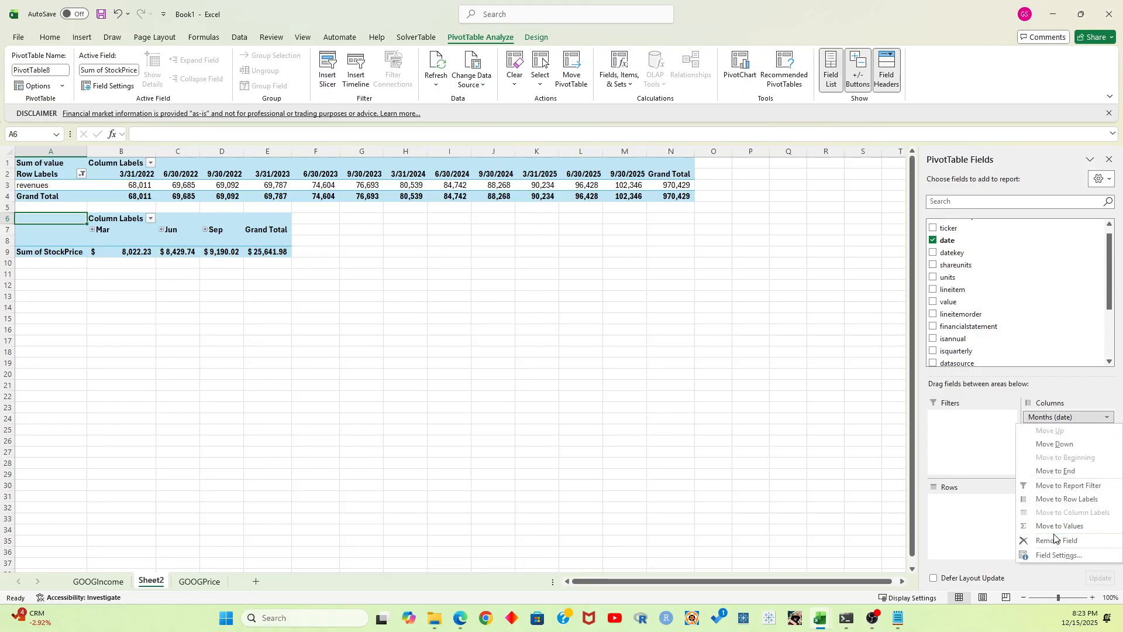
pyautogui.click(1056, 539)
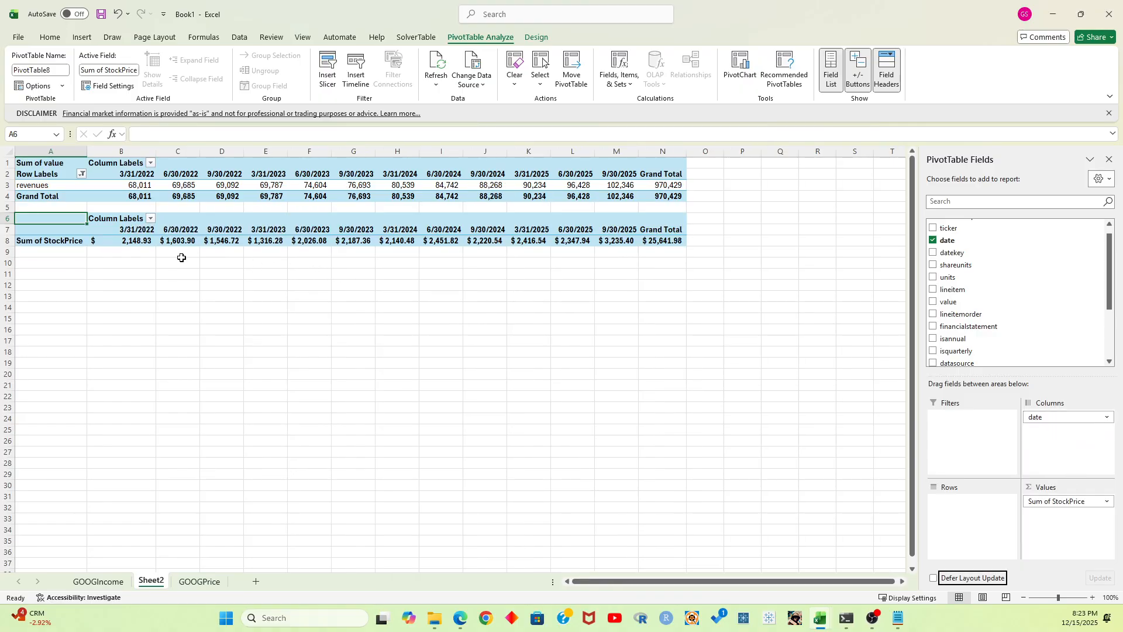
# Summarize the StockPrice value field by Average instead of Sum
pyautogui.click(1107, 501)
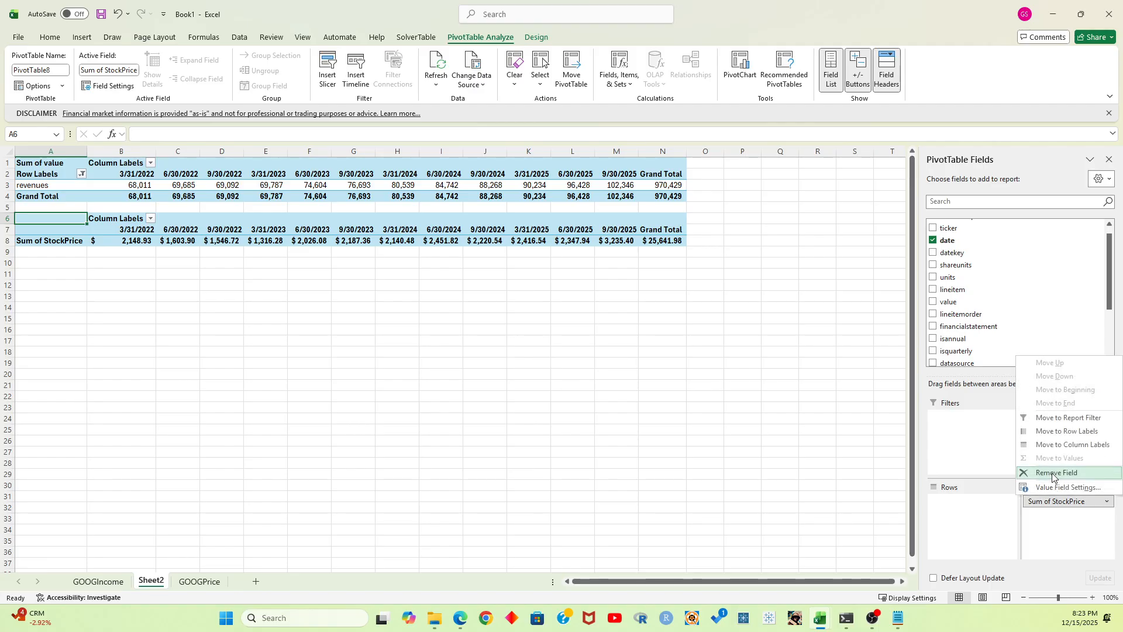
pyautogui.click(1065, 488)
pyautogui.click(405, 187)
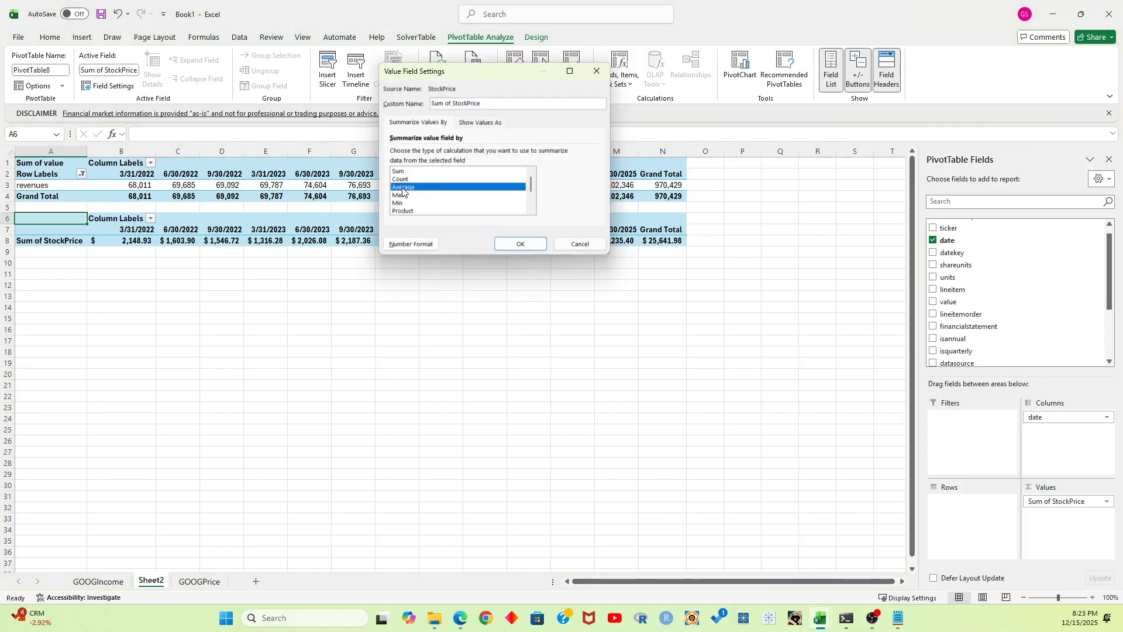
pyautogui.click(514, 246)
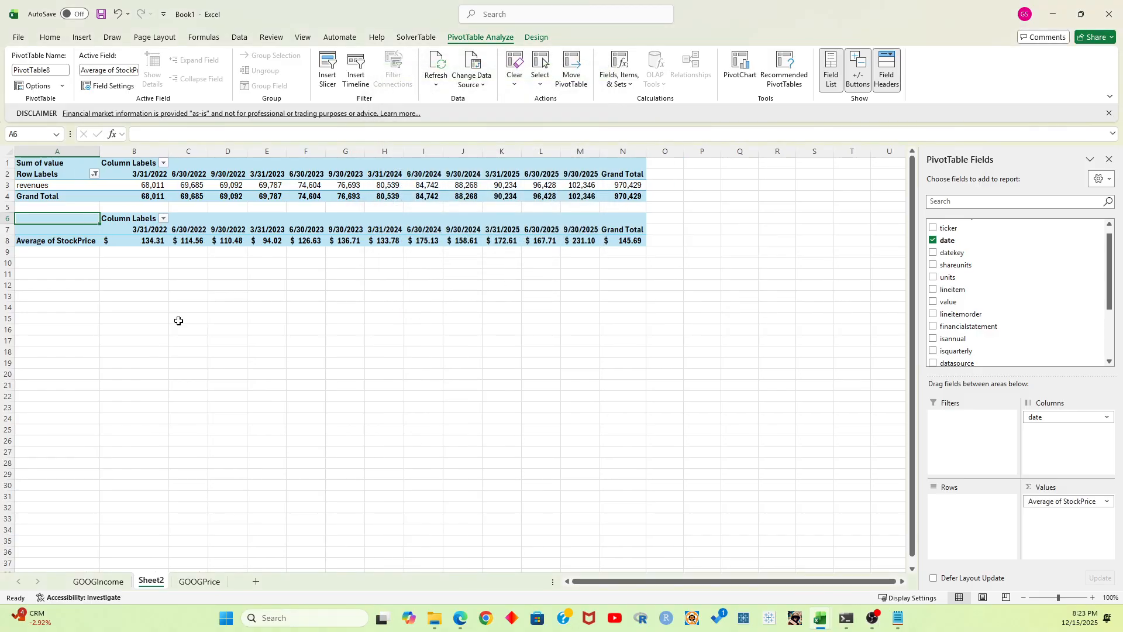
pyautogui.click(131, 300)
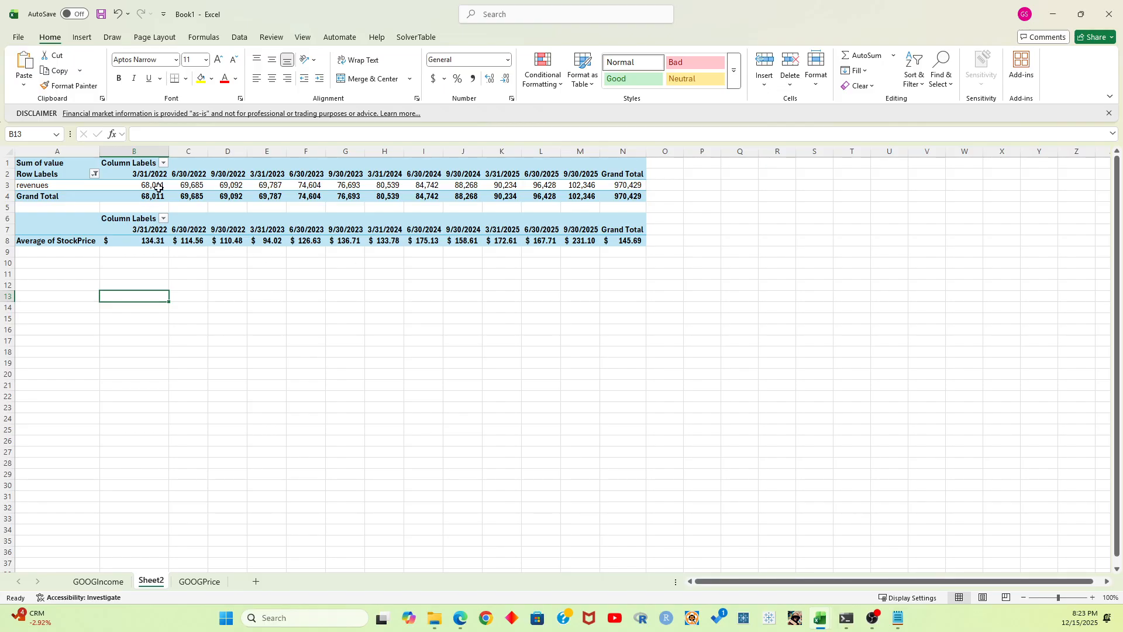
# Review the quarterly revenues in B3:M3 and the average stock prices in B8:M8
pyautogui.moveTo(157, 182); pyautogui.dragTo(600, 186)
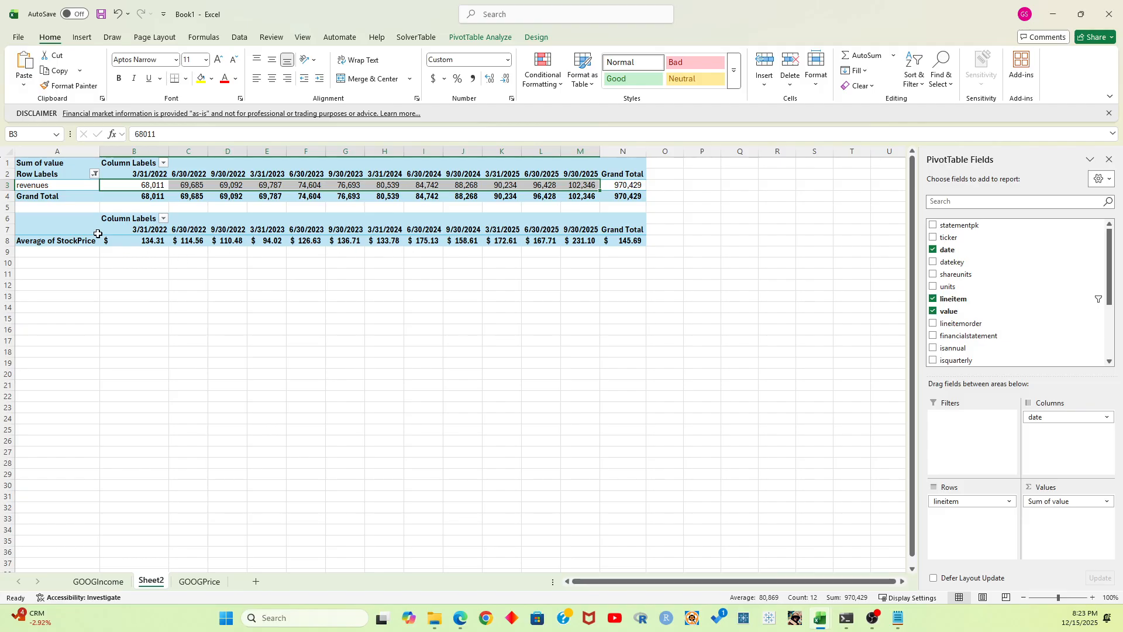
pyautogui.moveTo(132, 245)
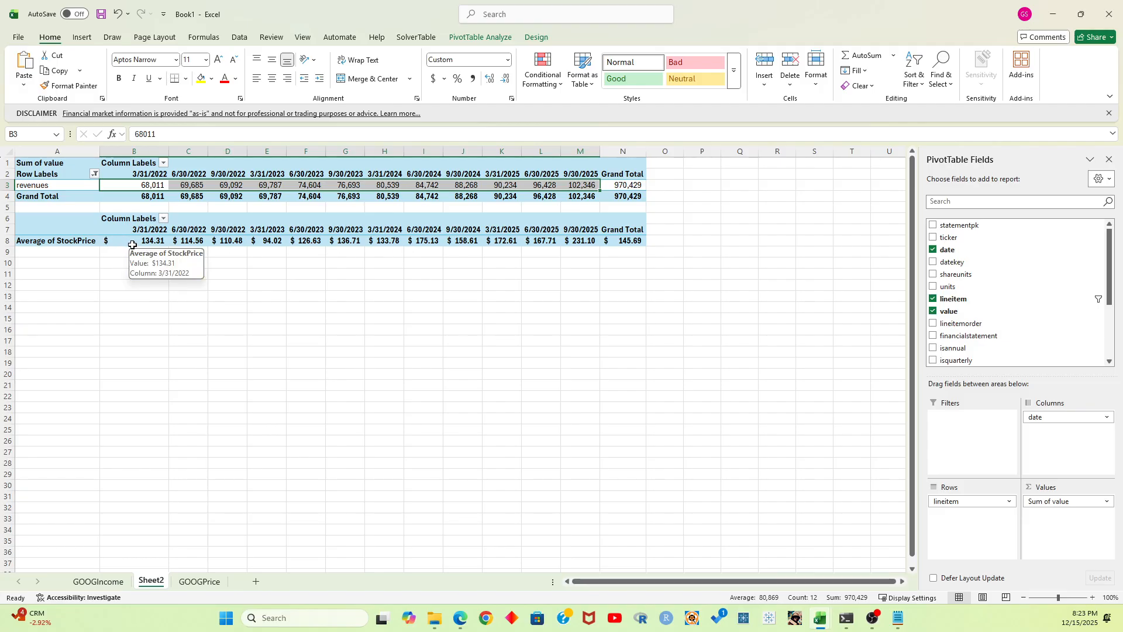
pyautogui.moveTo(132, 241); pyautogui.dragTo(580, 243)
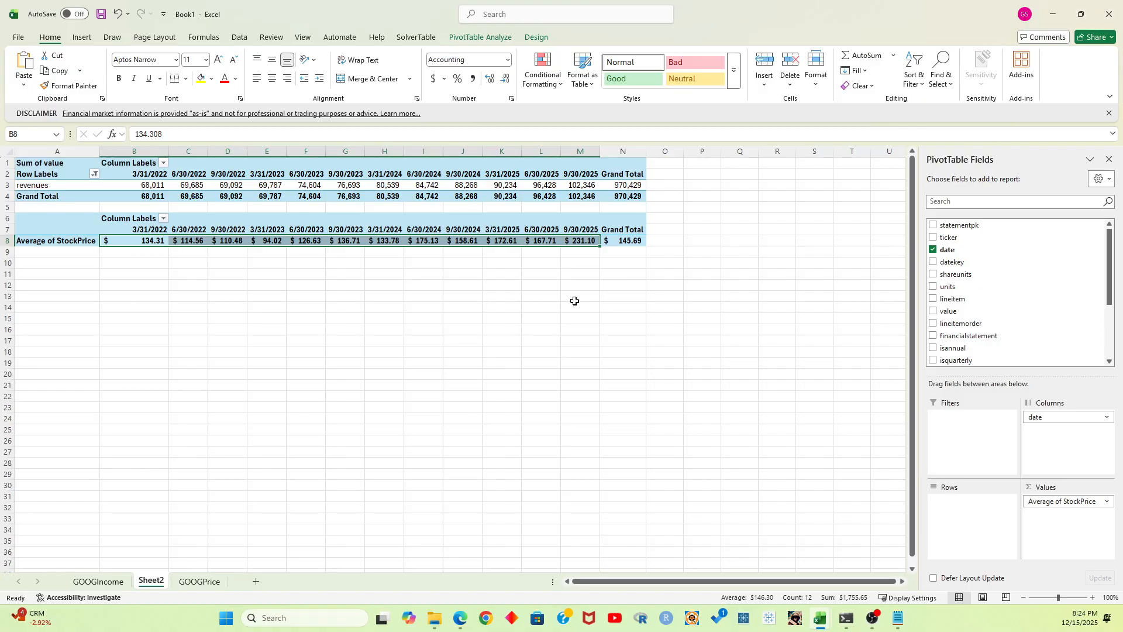
pyautogui.click(65, 266)
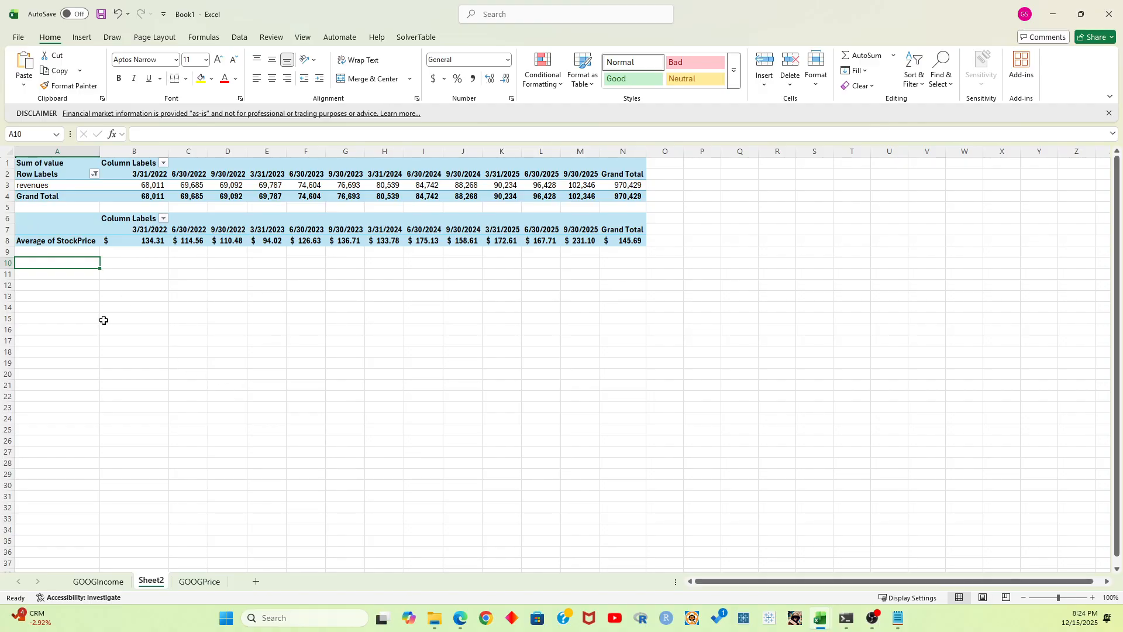
pyautogui.write('P')
pyautogui.press('BackSpace')
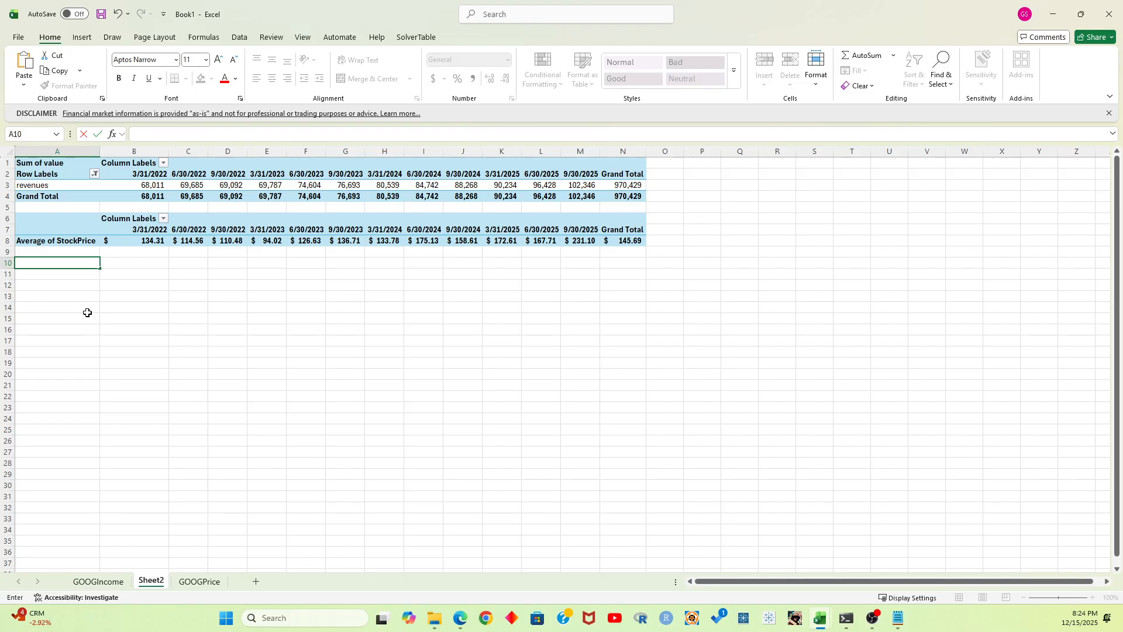
pyautogui.press('Escape')
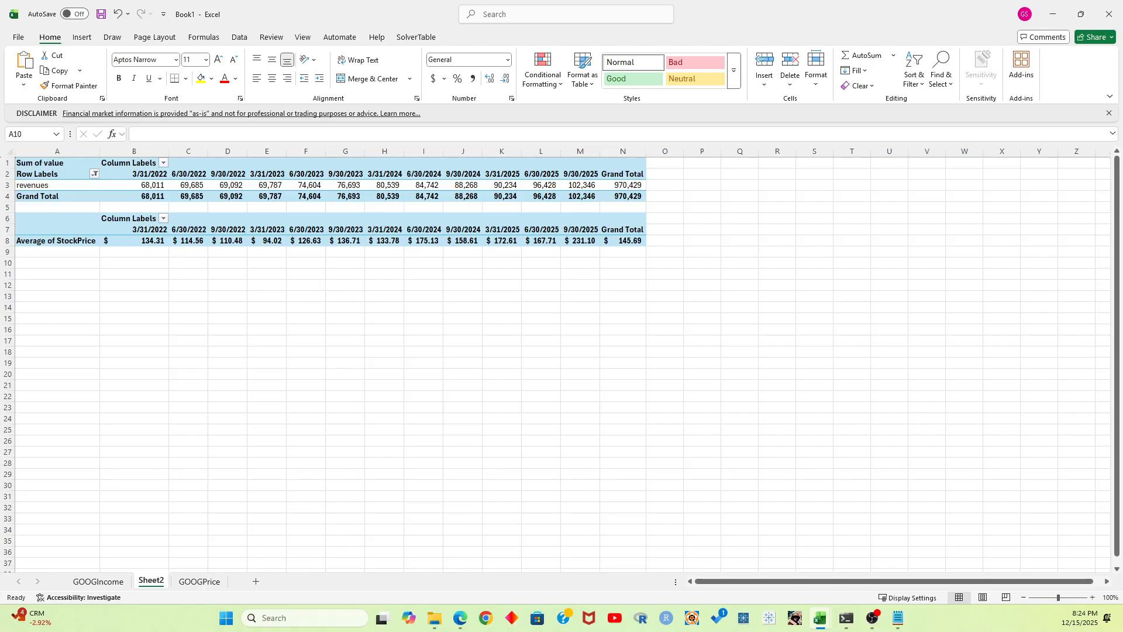
pyautogui.click(193, 316)
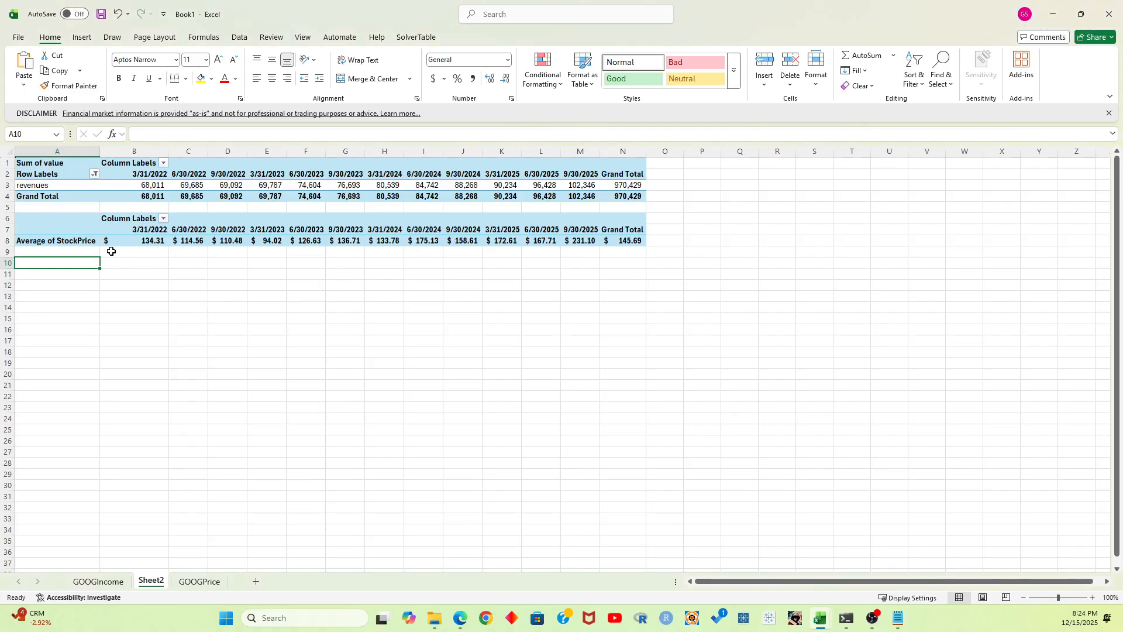
pyautogui.click(77, 242)
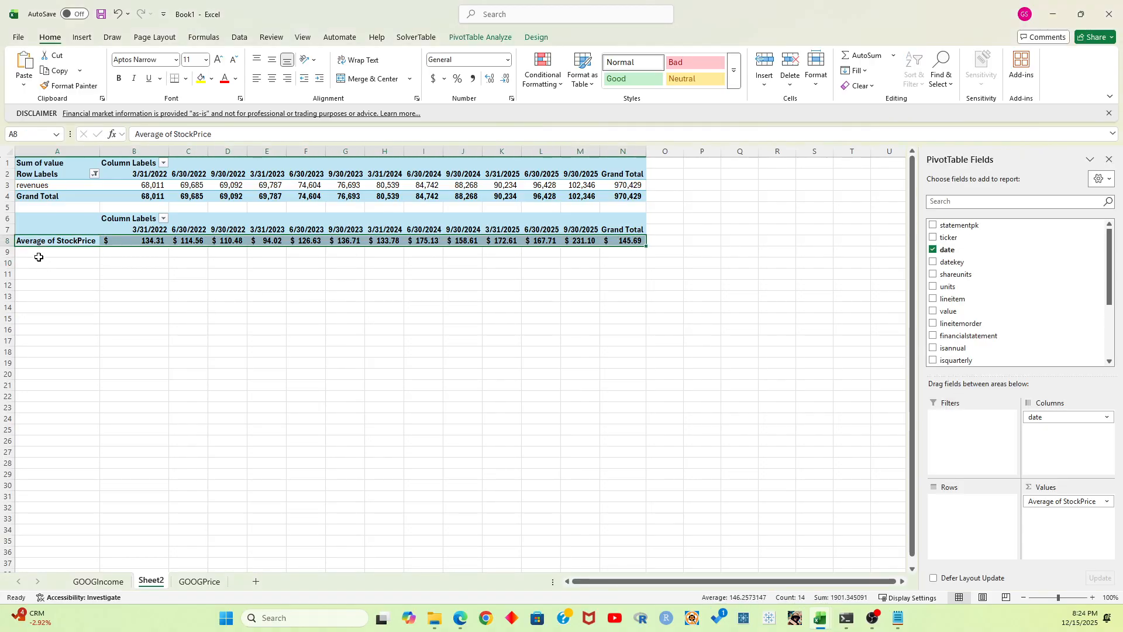
# Label cell A10 "Shares Outstanding" below the StockPrice PivotTable
pyautogui.click(58, 263)
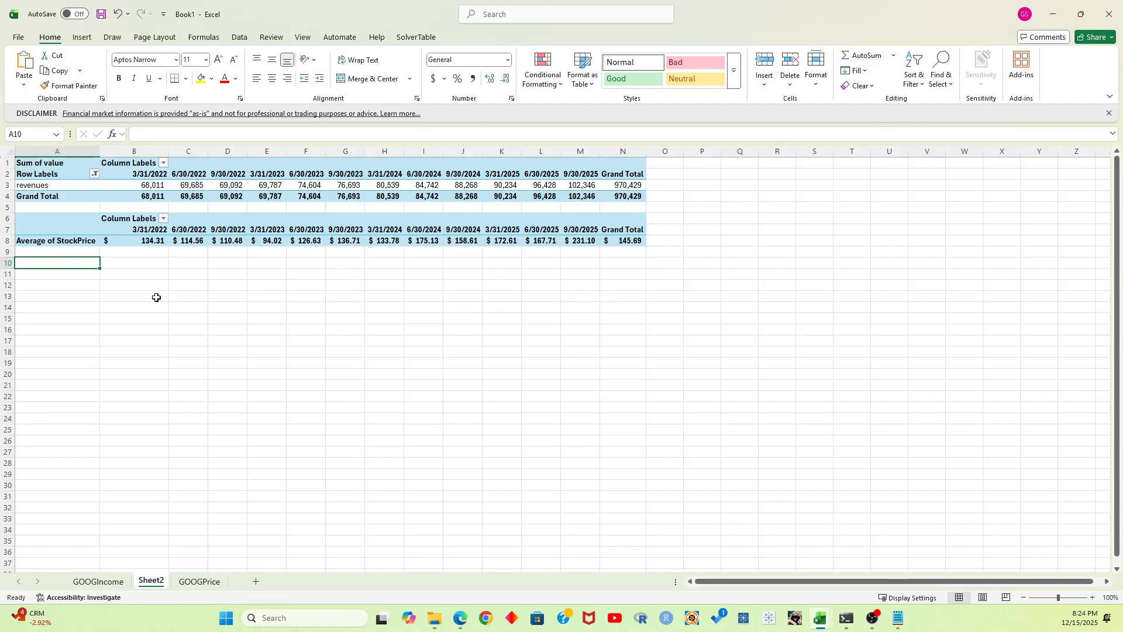
pyautogui.write('Shares')
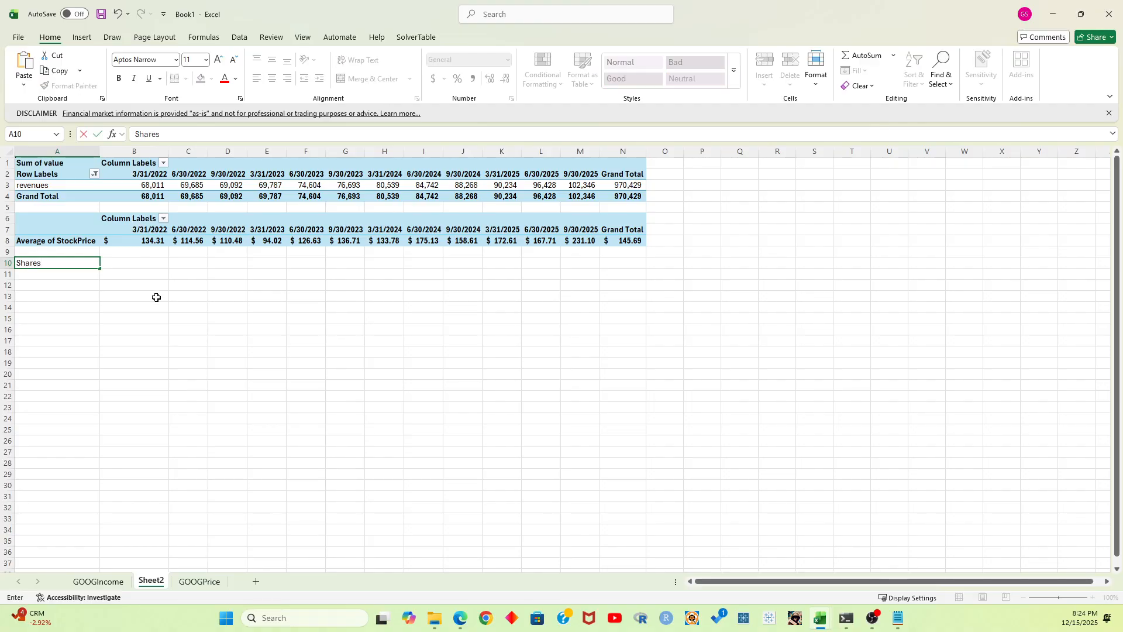
pyautogui.write(' Outstanding')
pyautogui.press('Return')
pyautogui.write('10')
pyautogui.press('BackSpace')
pyautogui.press('BackSpace')
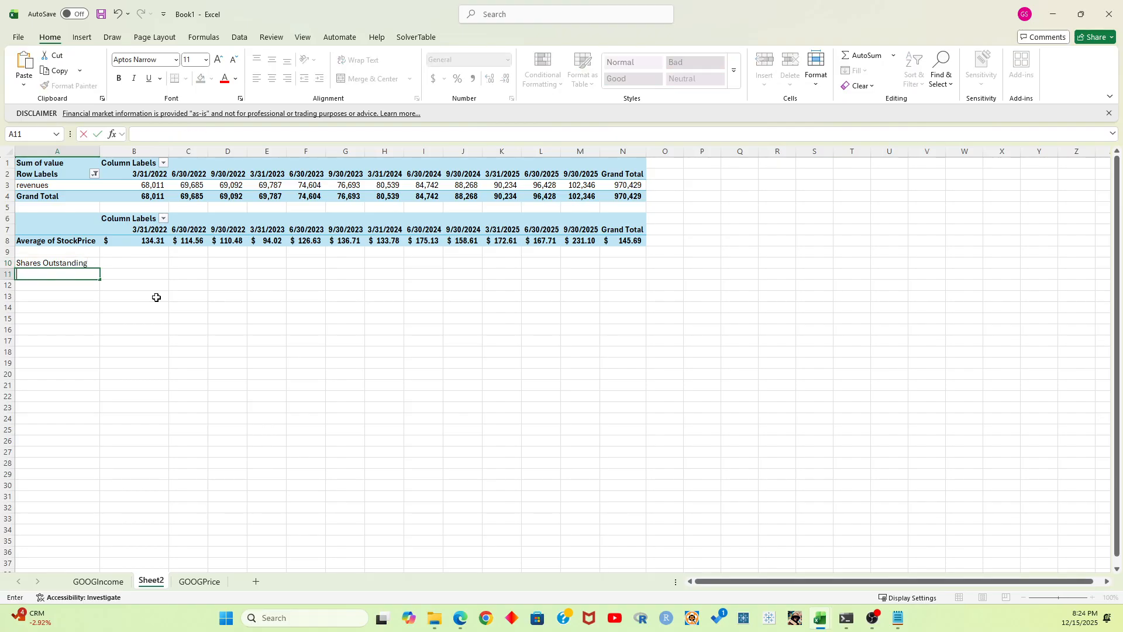
pyautogui.press('Escape')
pyautogui.press('Up')
pyautogui.press('Right')
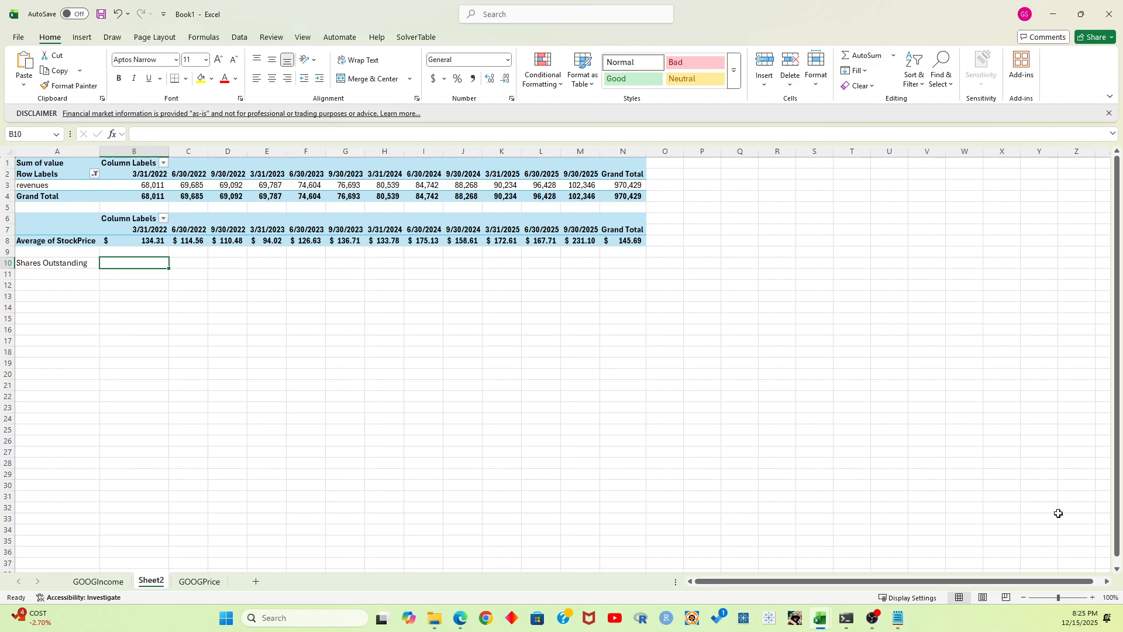
# Check the Google results for "goog shares outstanding" in the browser, then return to the Excel workbook
pyautogui.hotkey('alt', 'Tab')
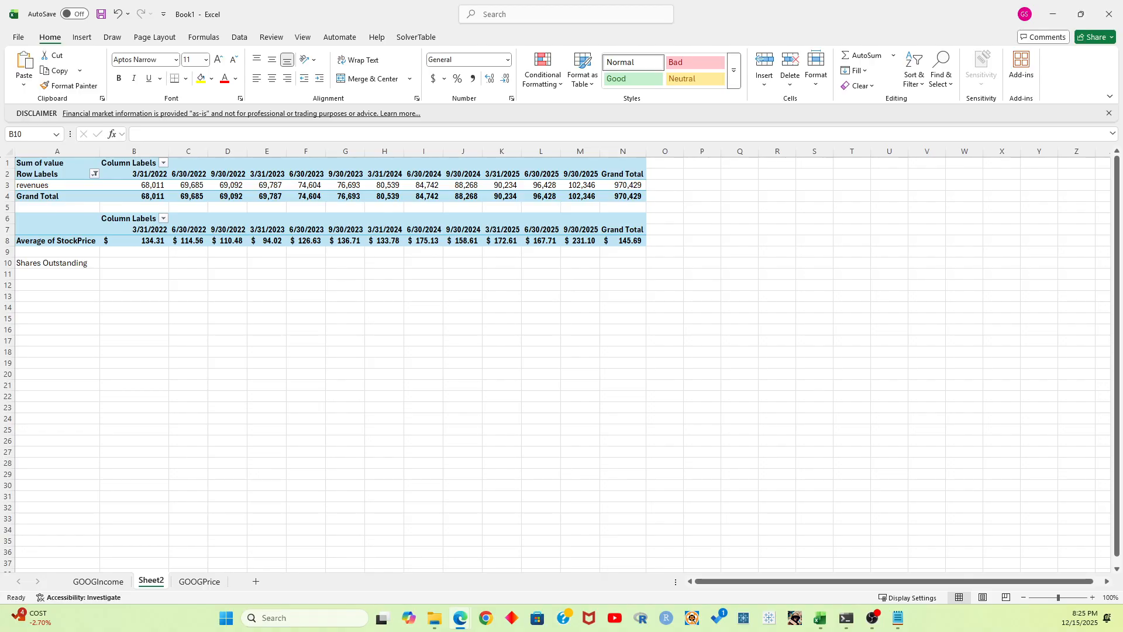
pyautogui.moveTo(1122, 154); pyautogui.dragTo(676, 95)
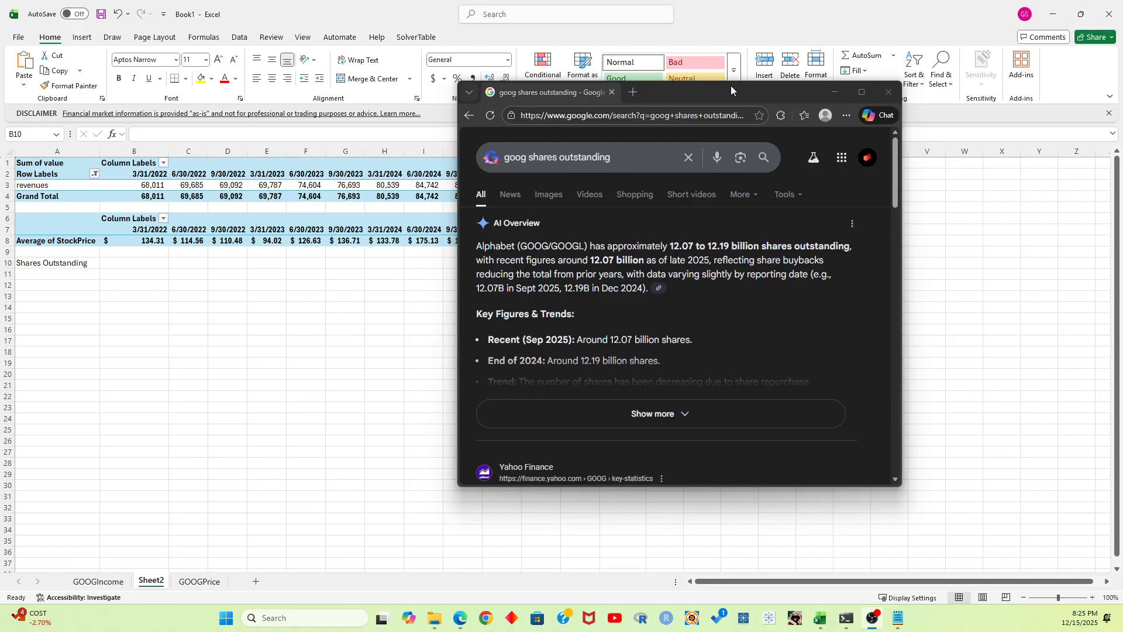
pyautogui.moveTo(731, 85); pyautogui.dragTo(612, 0)
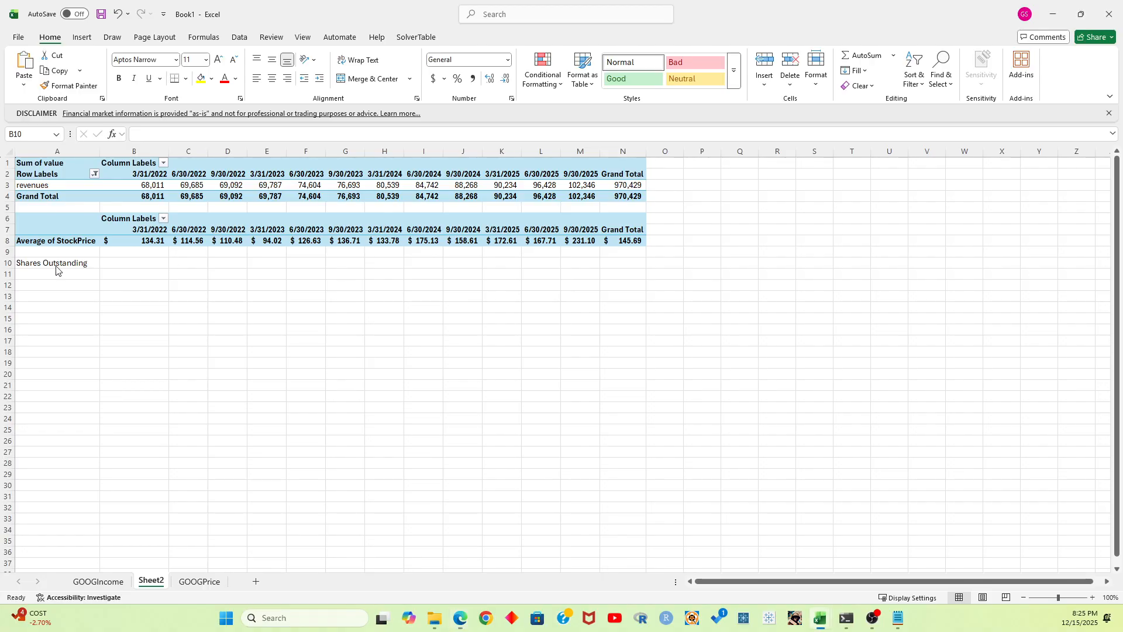
pyautogui.click(159, 264)
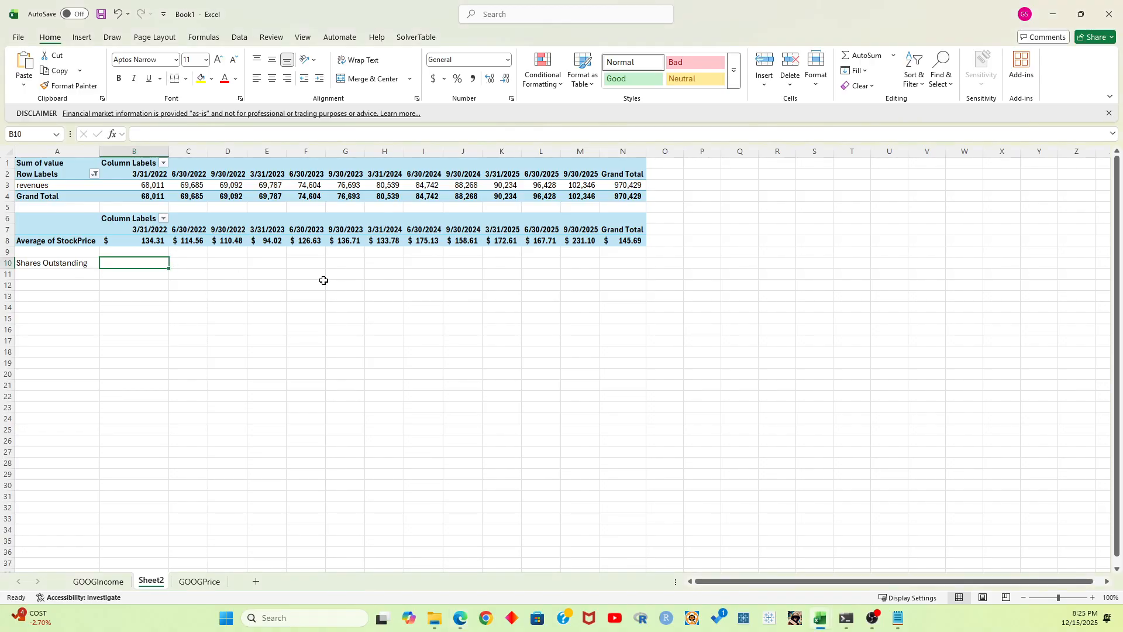
pyautogui.write('12000000000')
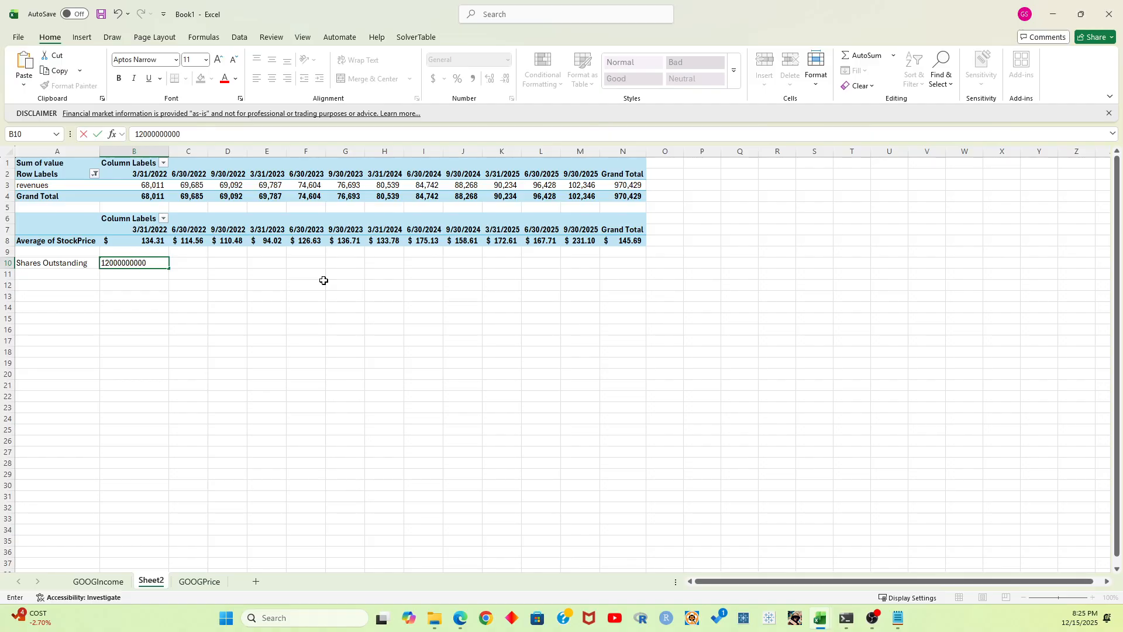
pyautogui.press('Return')
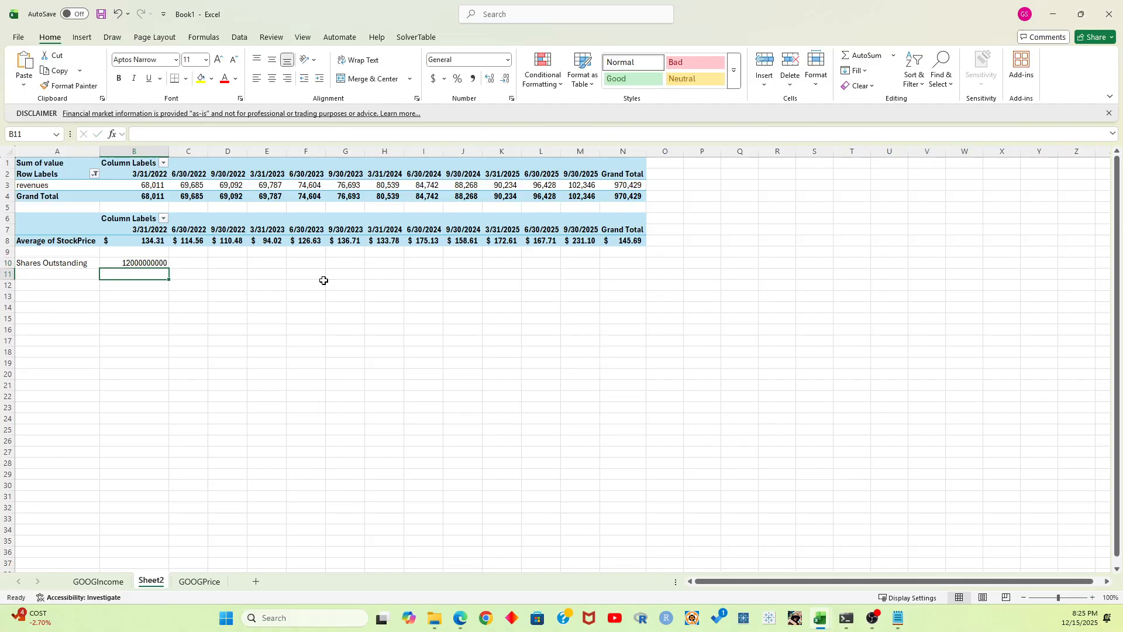
pyautogui.press('Up')
pyautogui.moveTo(169, 274); pyautogui.dragTo(598, 264)
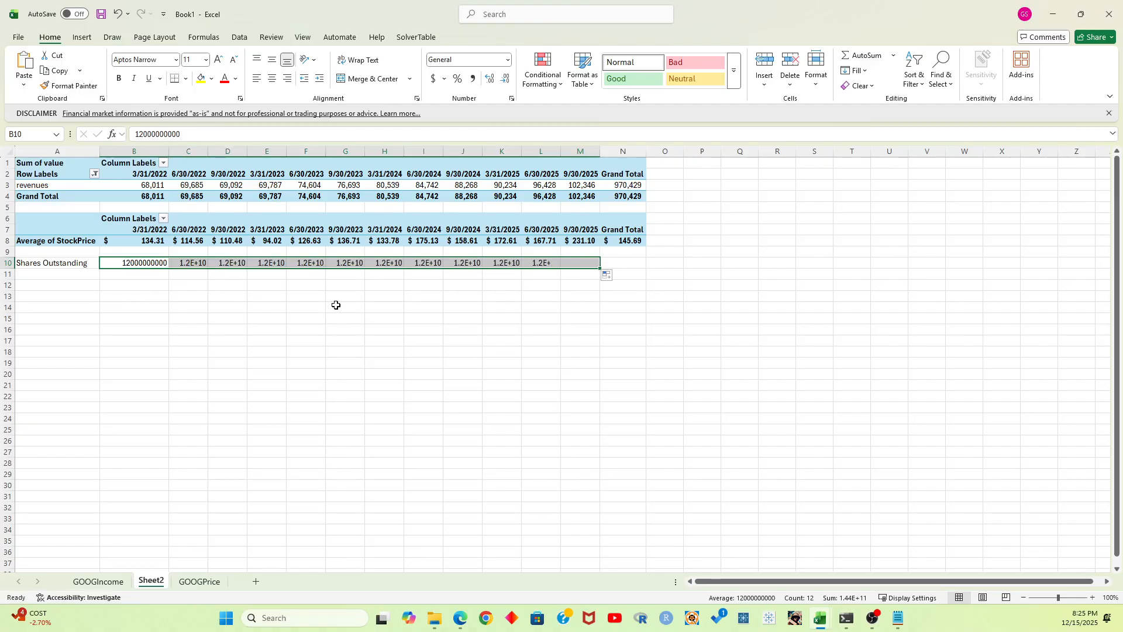
# Format the shares outstanding in B10:M10 with thousands separators and no decimals
pyautogui.click(473, 80)
pyautogui.click(505, 80)
pyautogui.click(506, 80)
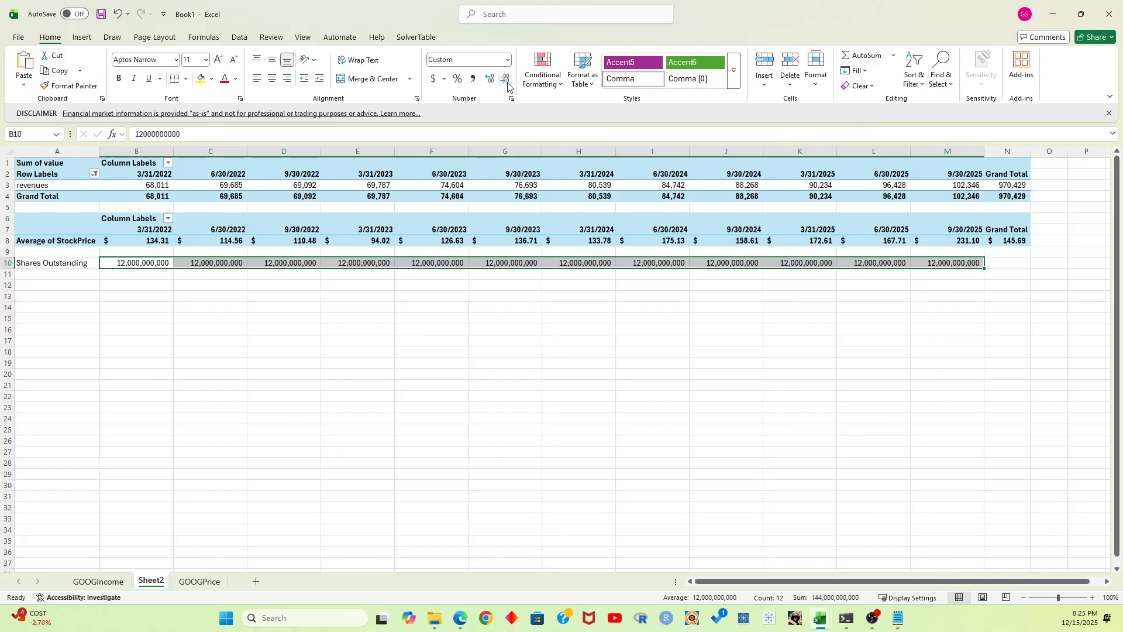
pyautogui.click(411, 399)
pyautogui.click(146, 263)
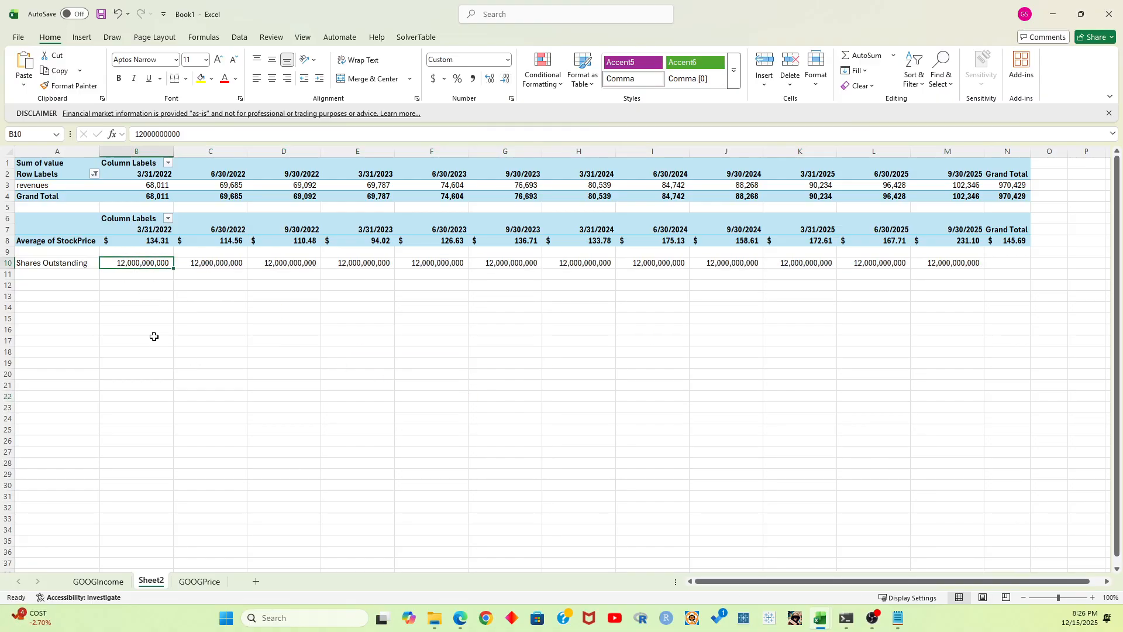
# Label A11 "Market Cap" and calculate it in B11 with the formula =B10*B8
pyautogui.click(56, 265)
pyautogui.click(64, 273)
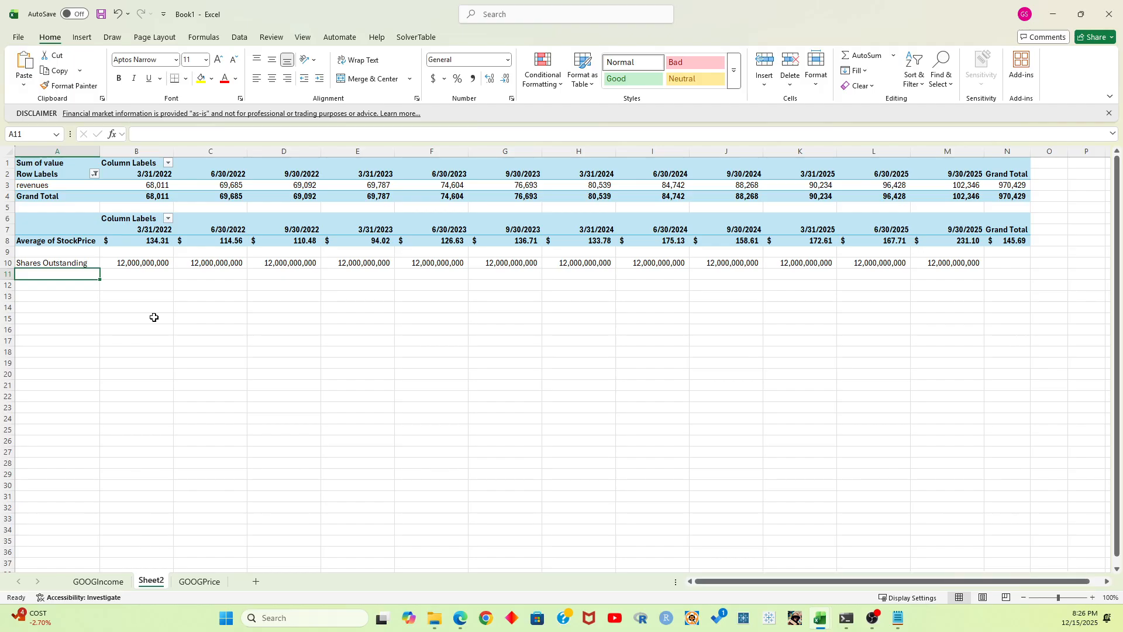
pyautogui.write('Market Cap')
pyautogui.press('Tab')
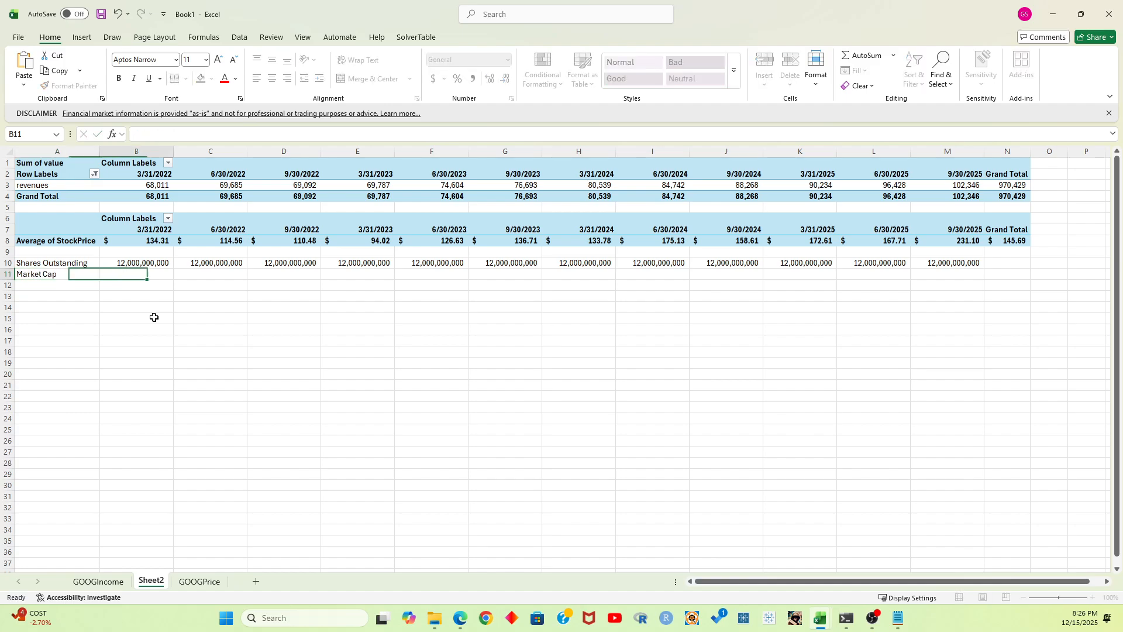
pyautogui.write('=')
pyautogui.press('Up')
pyautogui.write('*')
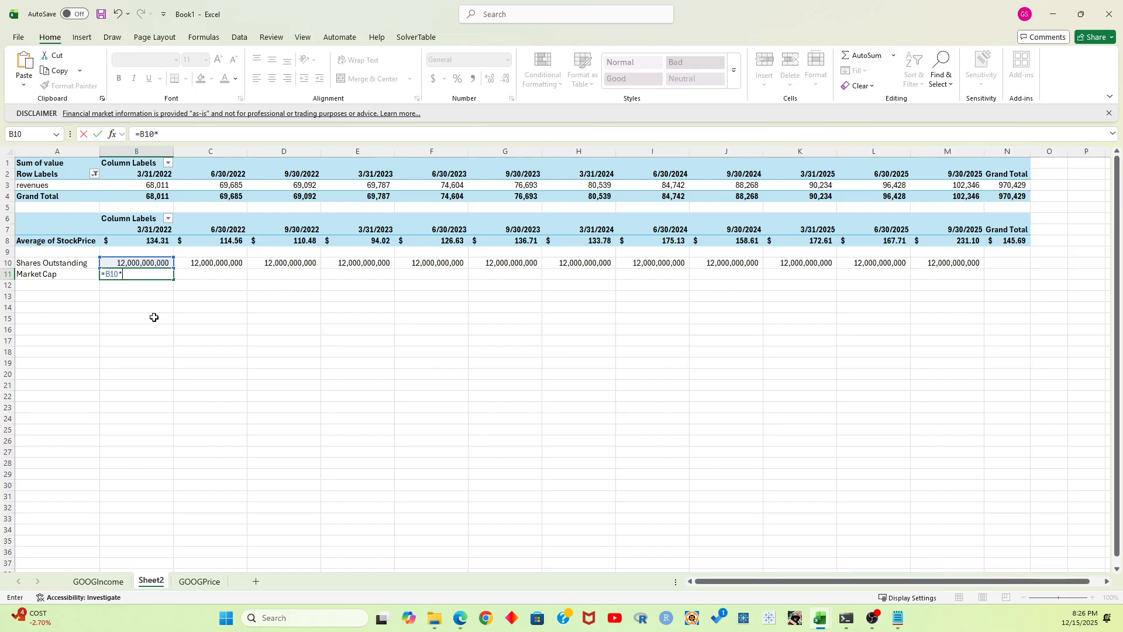
pyautogui.write('b8')
pyautogui.press('Return')
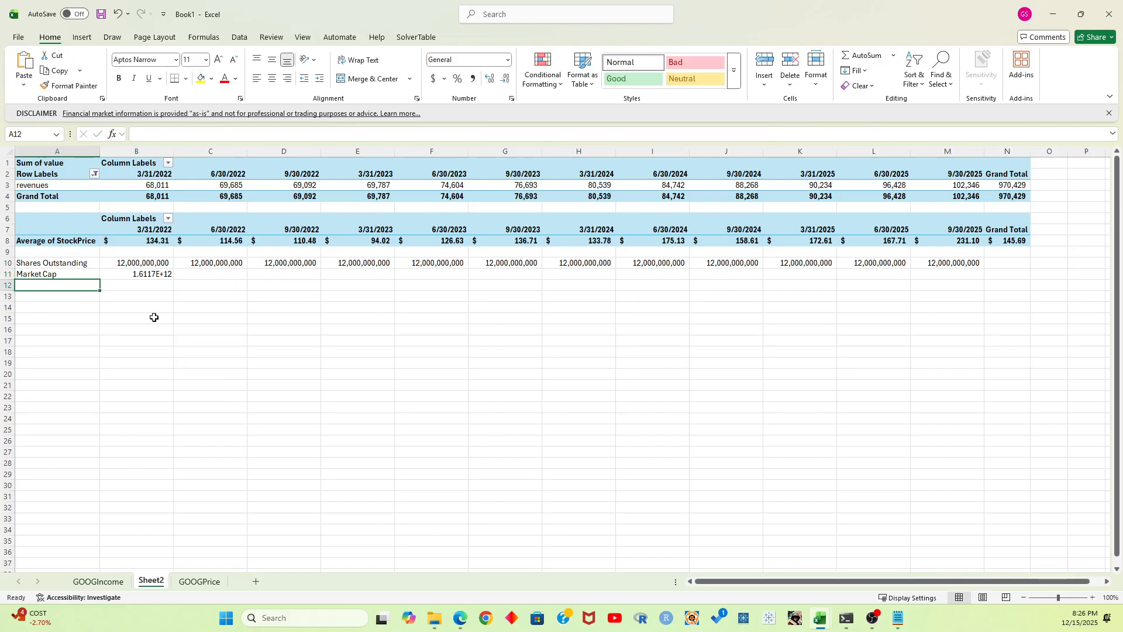
# Fill the market cap formula from B11 through M11 and format the row as dollar accounting values without decimals
pyautogui.click(146, 274)
pyautogui.moveTo(173, 279); pyautogui.dragTo(959, 279)
pyautogui.click(433, 77)
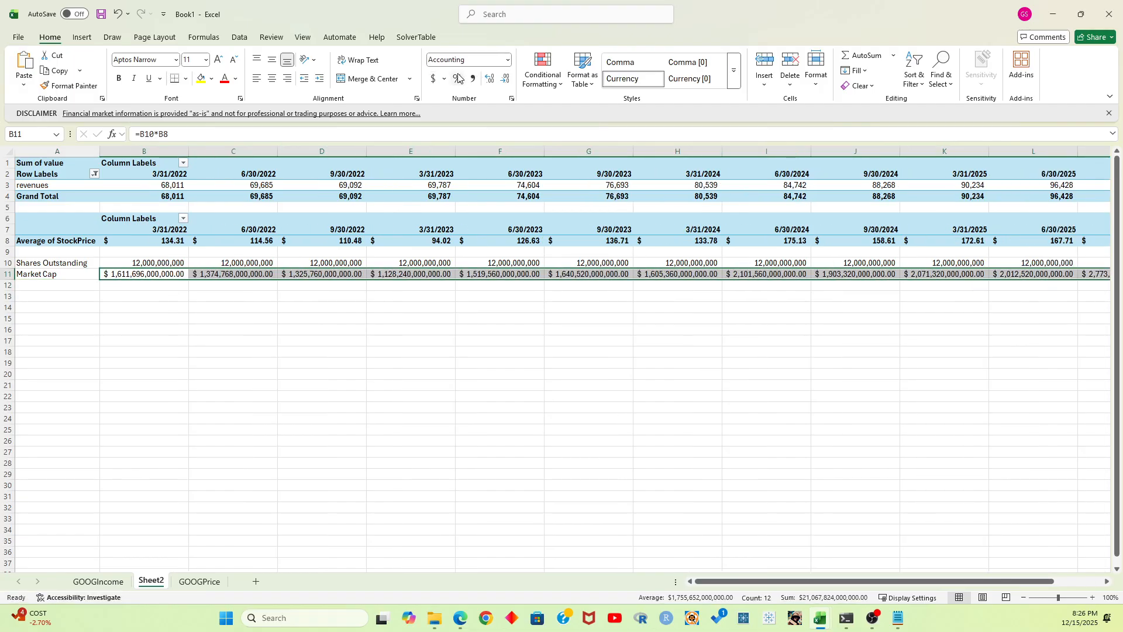
pyautogui.click(505, 78)
pyautogui.click(505, 78)
pyautogui.click(678, 462)
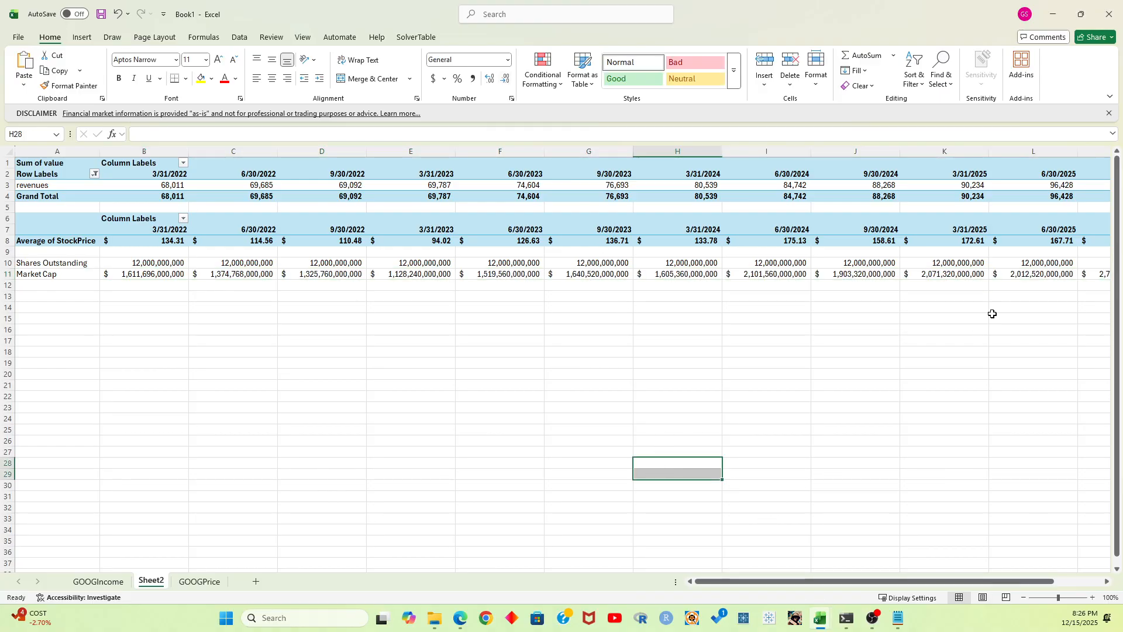
# Compare the 9/30/2025 market cap in M11 with the Google result for "goog market cap" in the browser, then return to Excel
pyautogui.moveTo(898, 581); pyautogui.dragTo(945, 580)
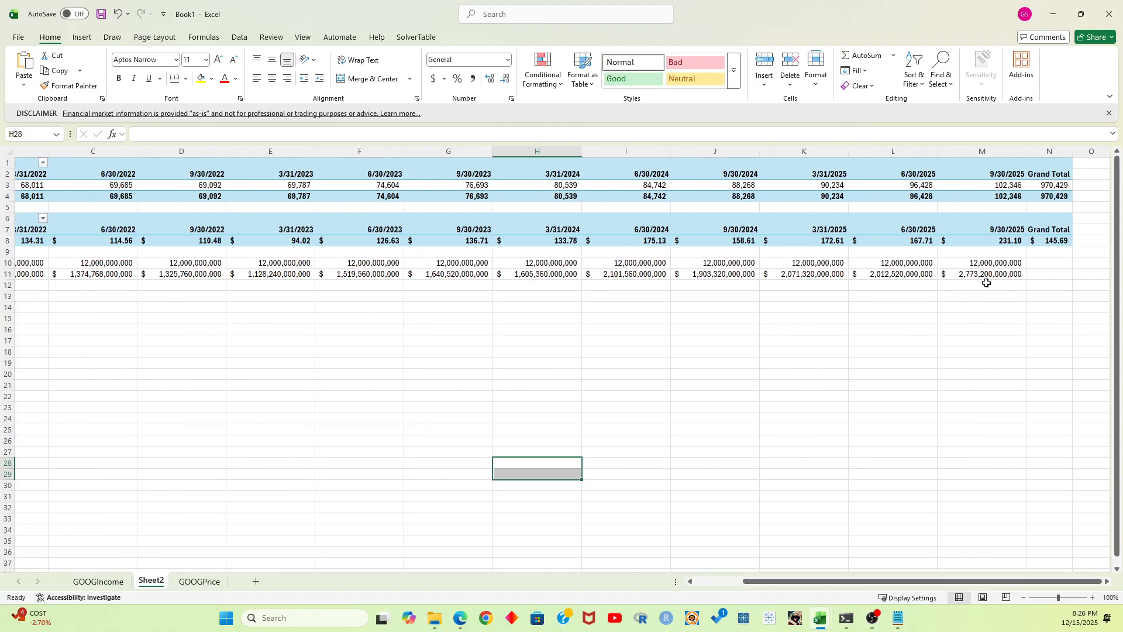
pyautogui.hotkey('alt', 'Tab')
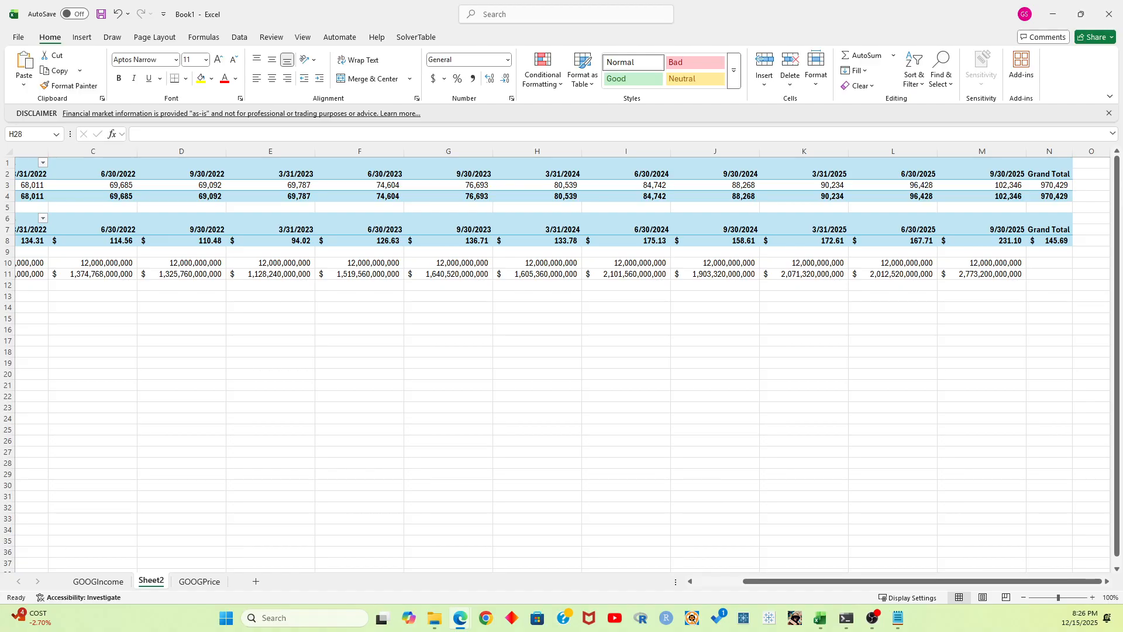
pyautogui.moveTo(1122, 136); pyautogui.dragTo(913, 135)
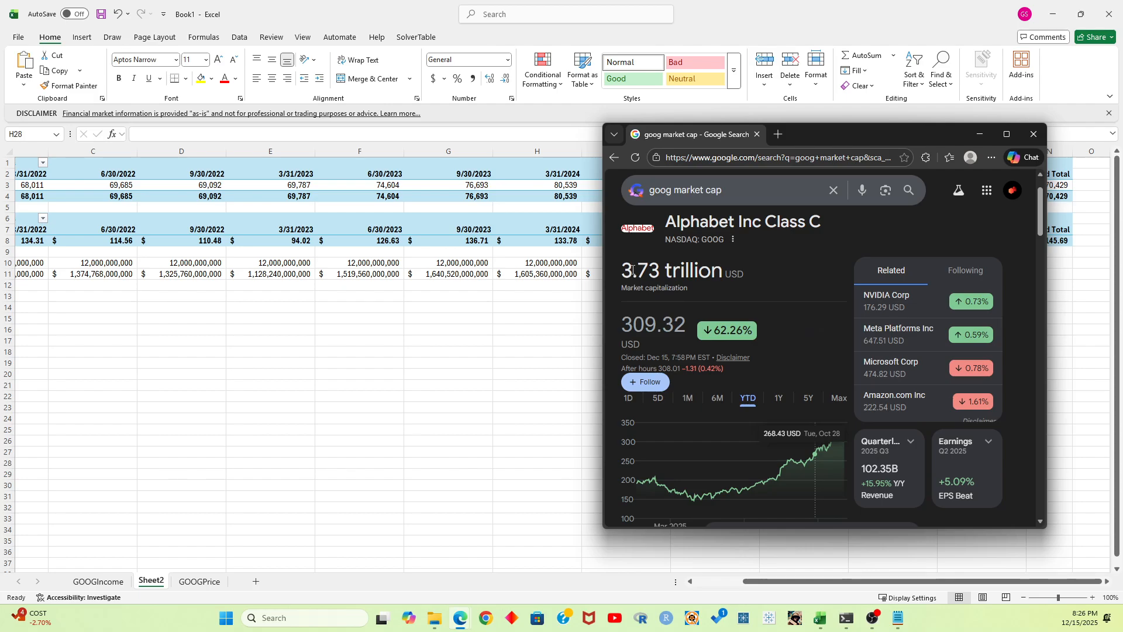
pyautogui.moveTo(834, 135); pyautogui.dragTo(490, 141)
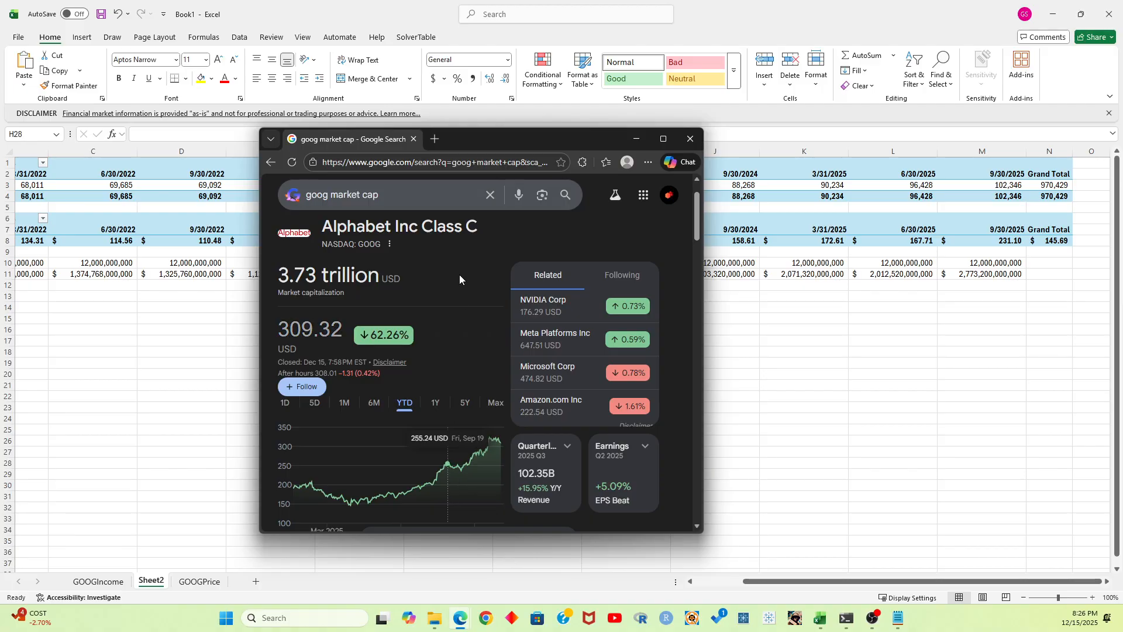
pyautogui.moveTo(577, 136); pyautogui.dragTo(1122, 154)
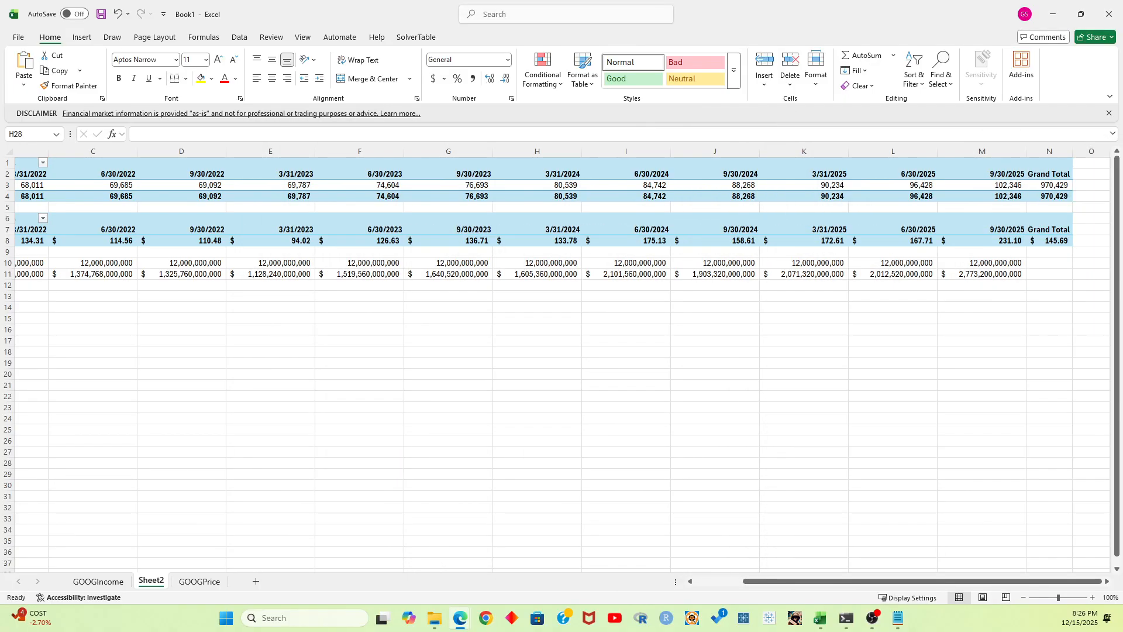
pyautogui.click(956, 302)
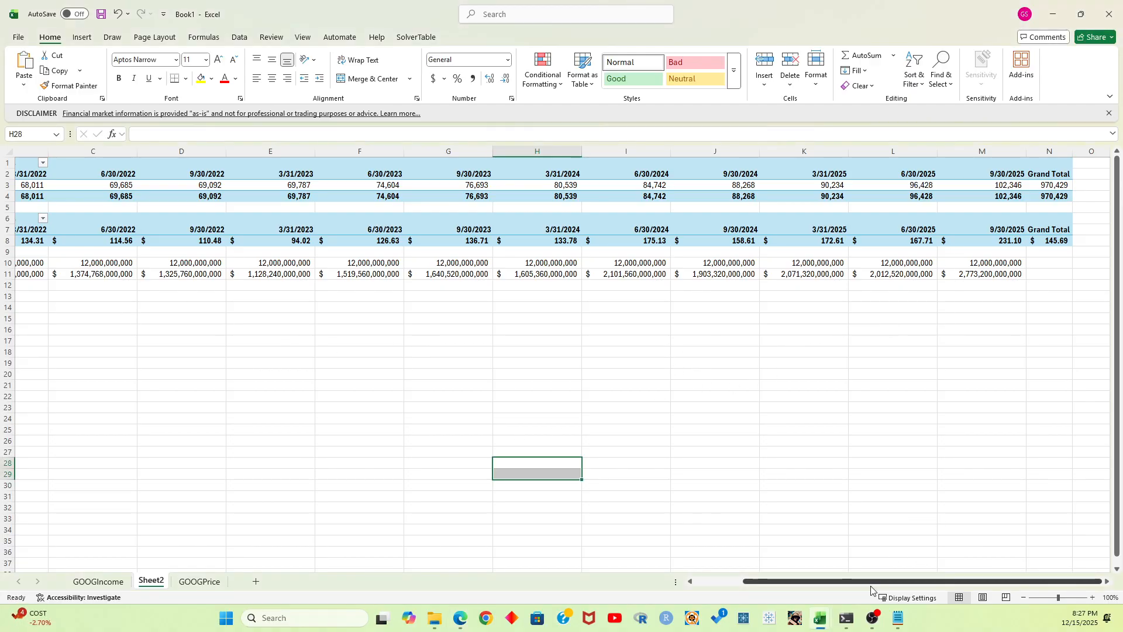
# Label cell A12 "Revenue" under the Market Cap row
pyautogui.moveTo(862, 586); pyautogui.dragTo(726, 585)
pyautogui.click(76, 294)
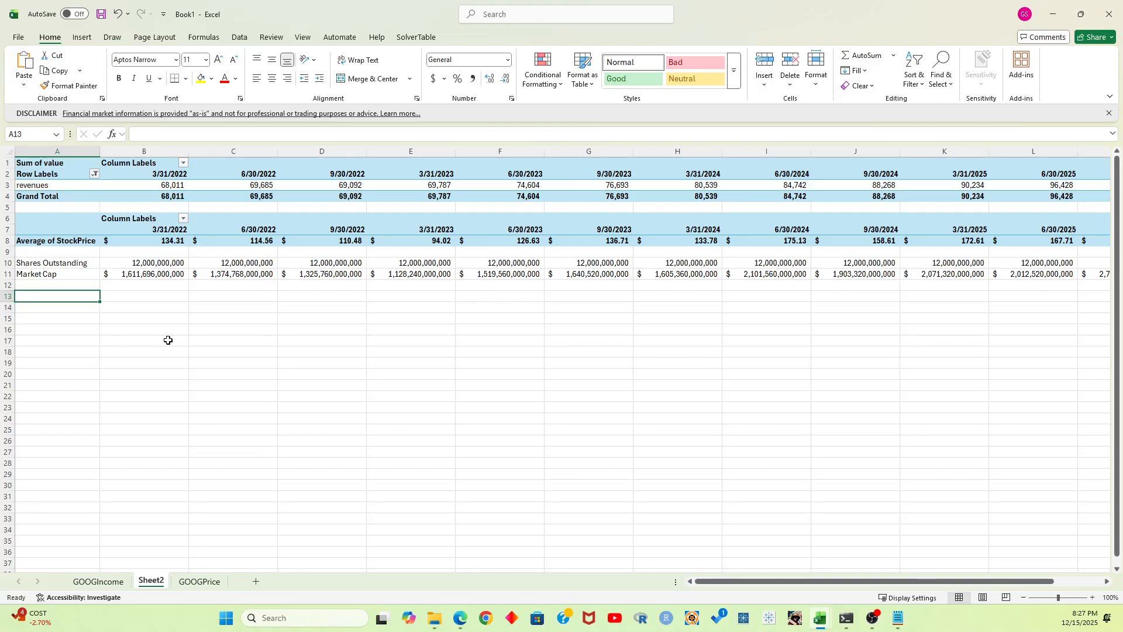
pyautogui.press('Up')
pyautogui.write('Revenue')
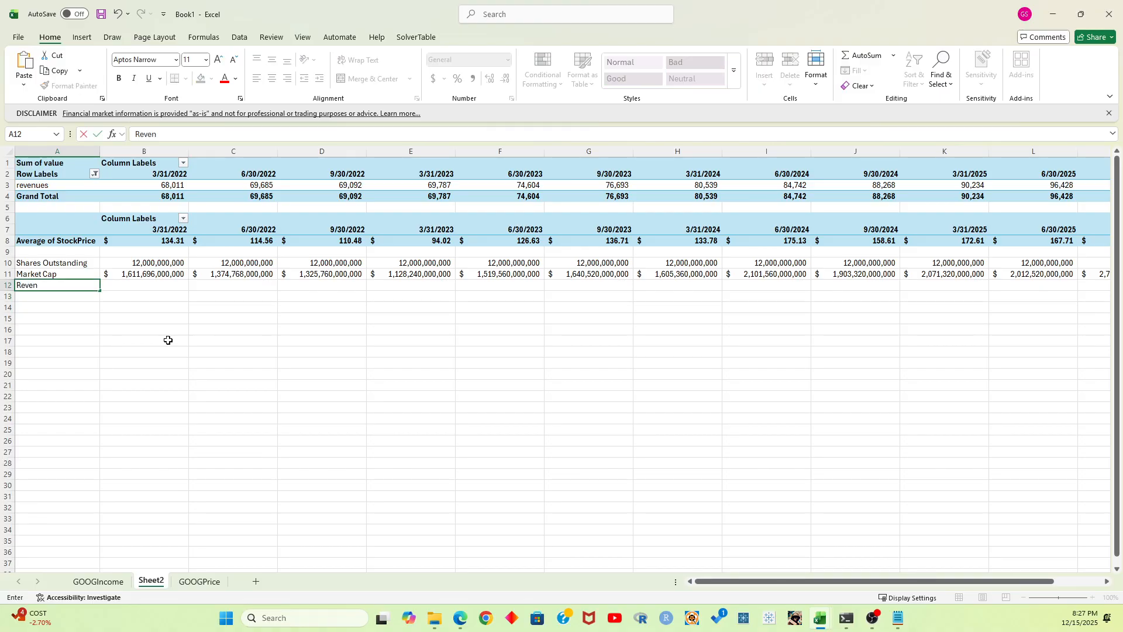
pyautogui.press('Tab')
# Calculate full-scale revenue for 3/31/2022 in B12 with the formula =B3*1000000
pyautogui.write('=')
pyautogui.press('Up')
pyautogui.press('Up')
pyautogui.press('Up')
pyautogui.press('Up')
pyautogui.press('Up')
pyautogui.press('Up')
pyautogui.press('Up')
pyautogui.press('Up')
pyautogui.press('Up')
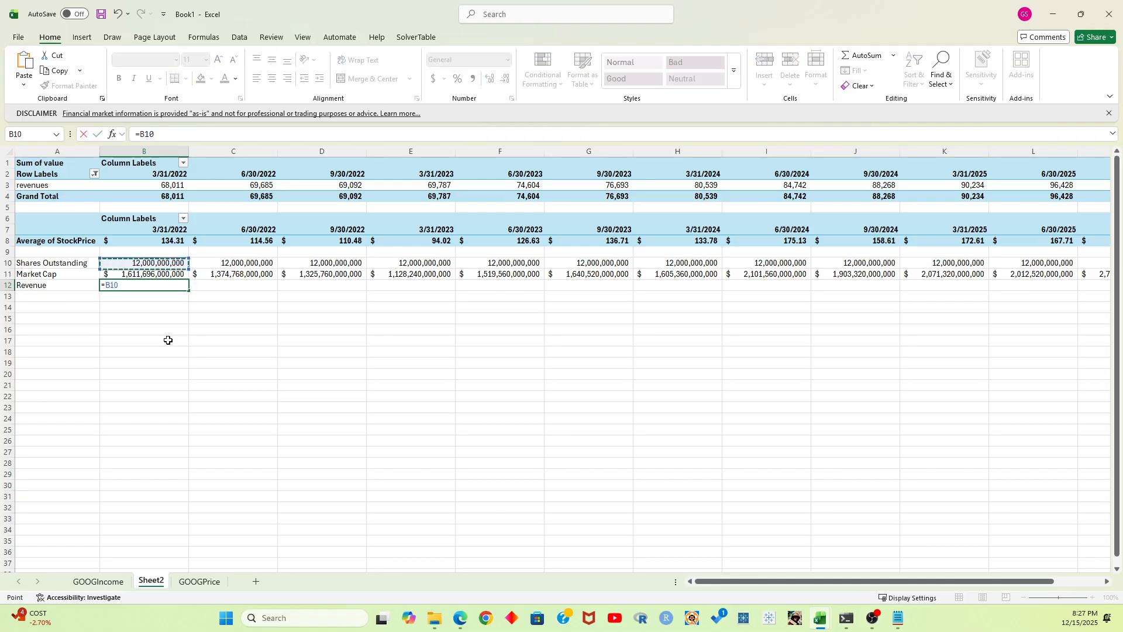
pyautogui.press('Down')
pyautogui.press('Down')
pyautogui.press('Down')
pyautogui.press('Down')
pyautogui.press('Down')
pyautogui.press('Down')
pyautogui.press('Down')
pyautogui.press('Down')
pyautogui.press('Down')
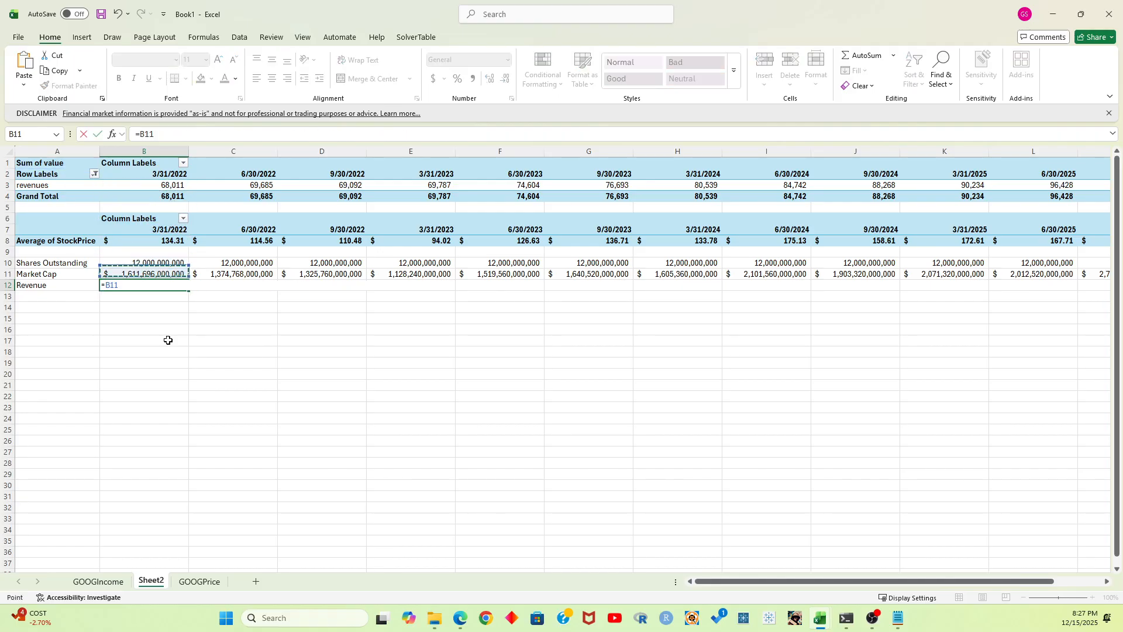
pyautogui.press('BackSpace')
pyautogui.press('BackSpace')
pyautogui.press('BackSpace')
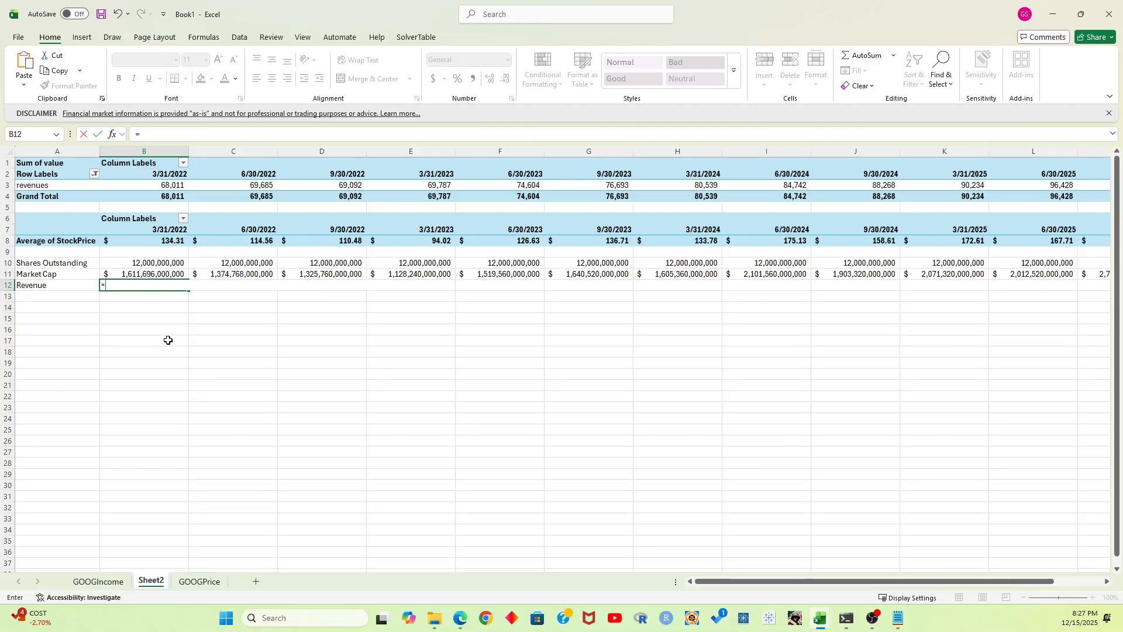
pyautogui.write('B3')
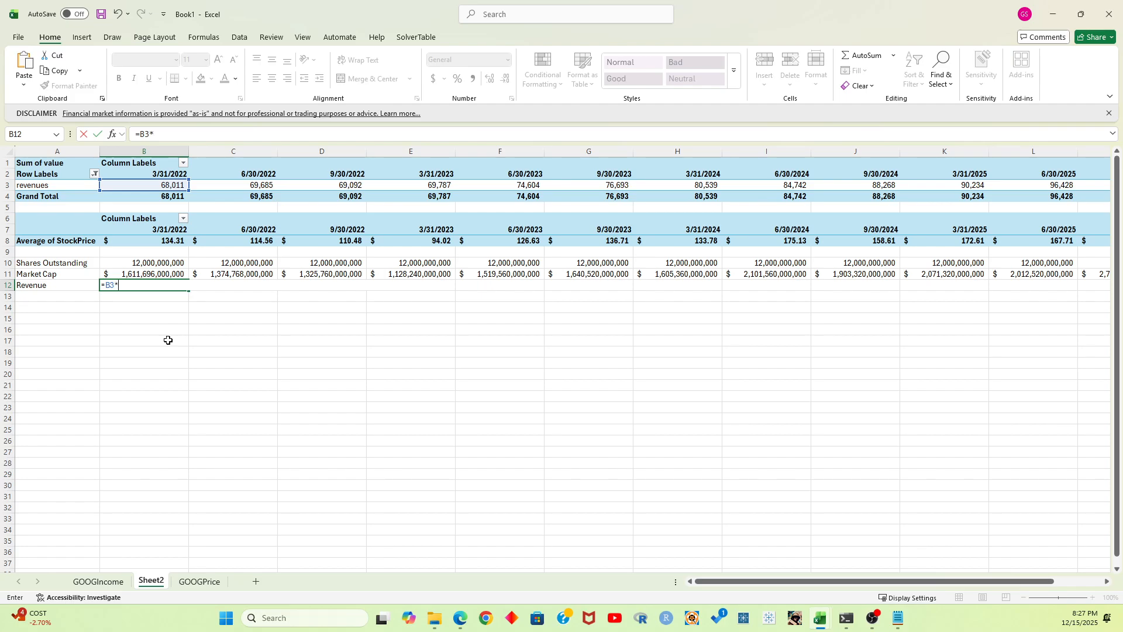
pyautogui.write('*1000000')
pyautogui.press('Return')
# Fill the revenue formula from B12 across the quarters through M12
pyautogui.press('Up')
pyautogui.press('Right')
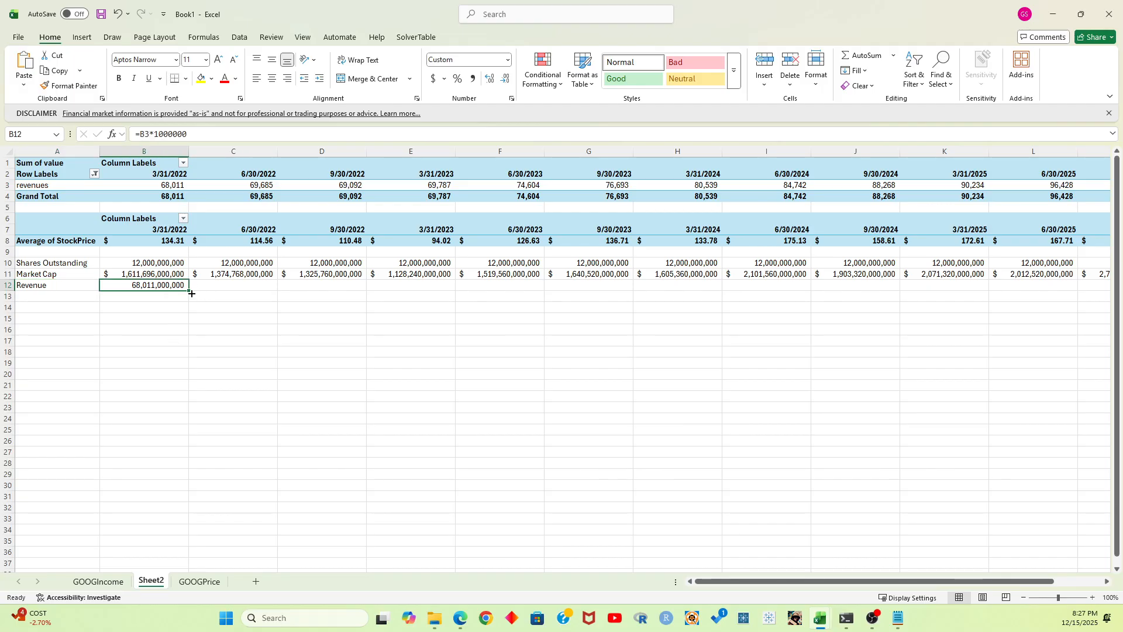
pyautogui.moveTo(191, 293); pyautogui.dragTo(984, 295)
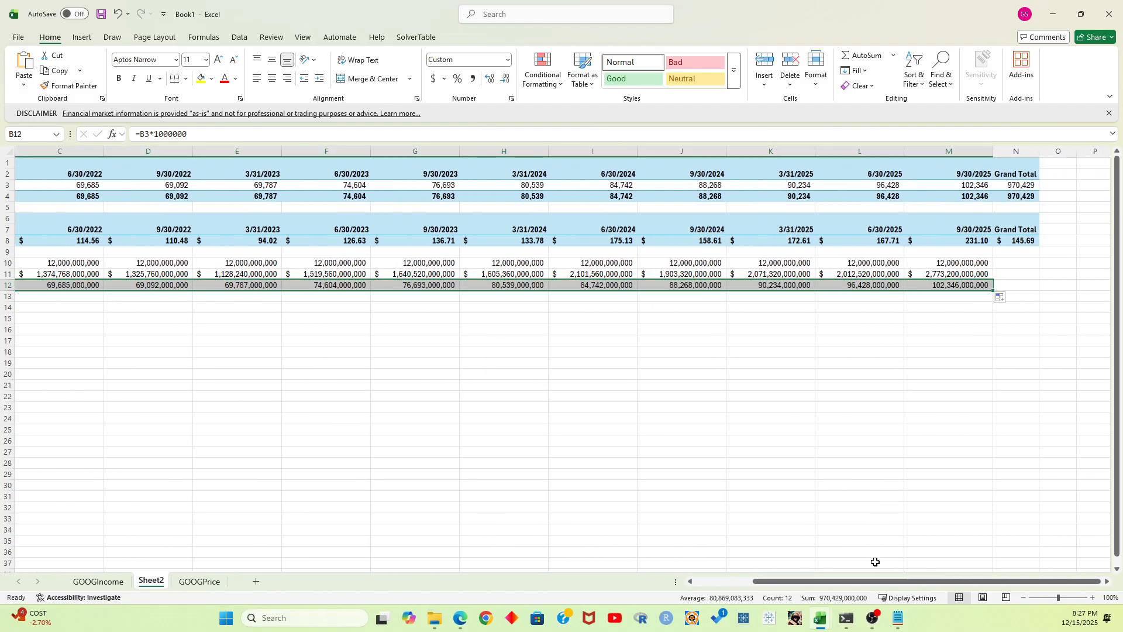
pyautogui.moveTo(873, 581); pyautogui.dragTo(783, 579)
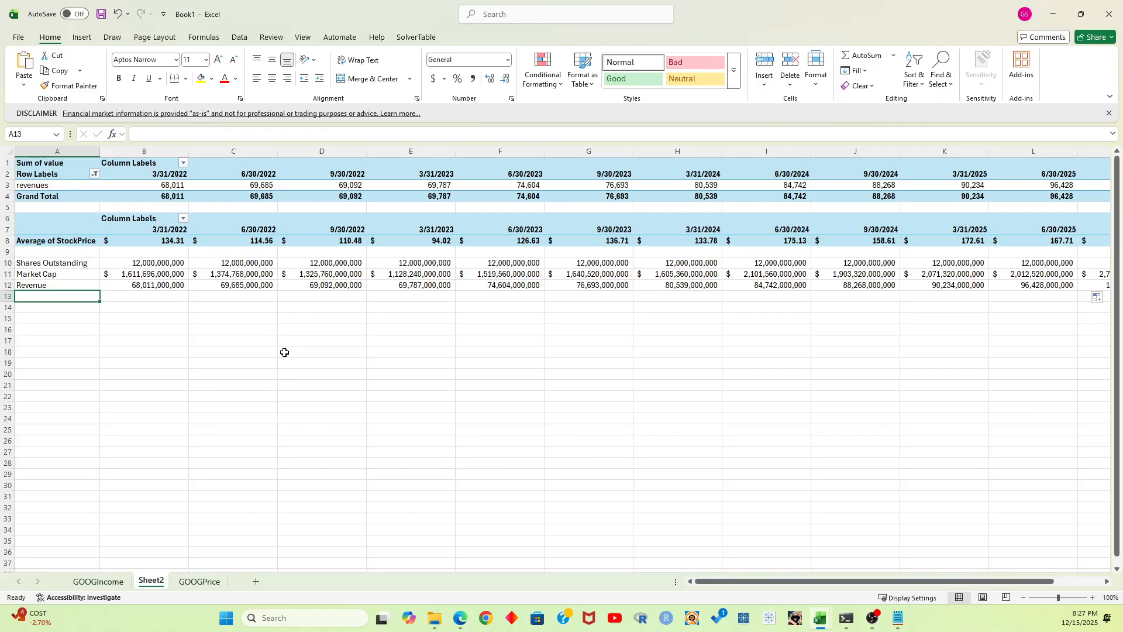
# Label A13 "P/S" and calculate the ratio in B13 with the formula =B11/B12
pyautogui.write('P')
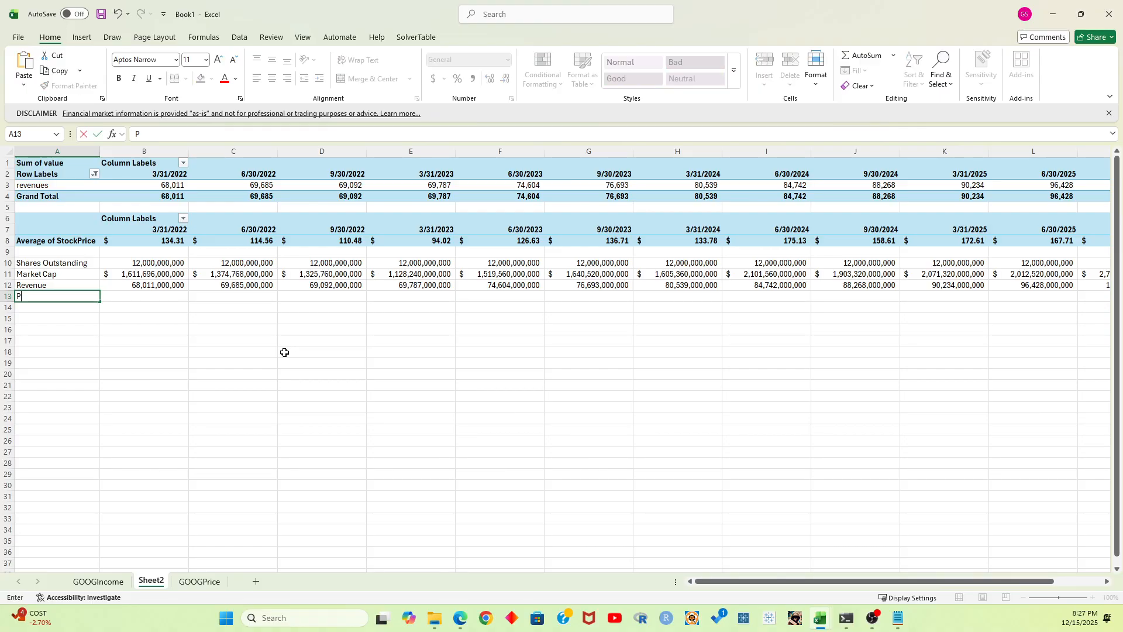
pyautogui.write('/S')
pyautogui.press('Tab')
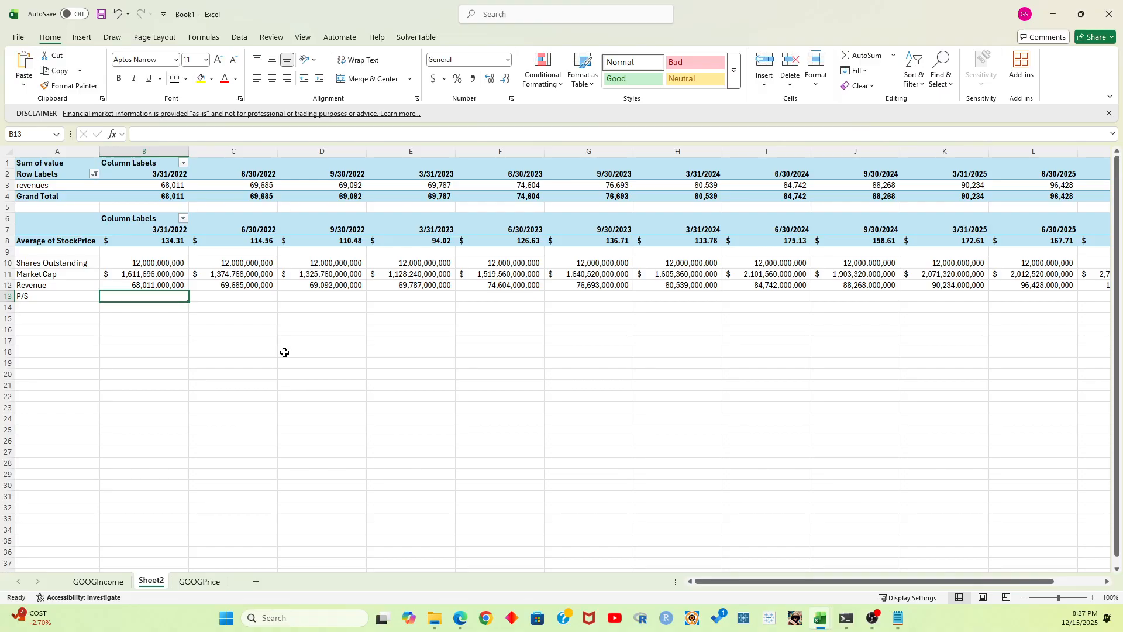
pyautogui.write('=')
pyautogui.press('Up')
pyautogui.press('Up')
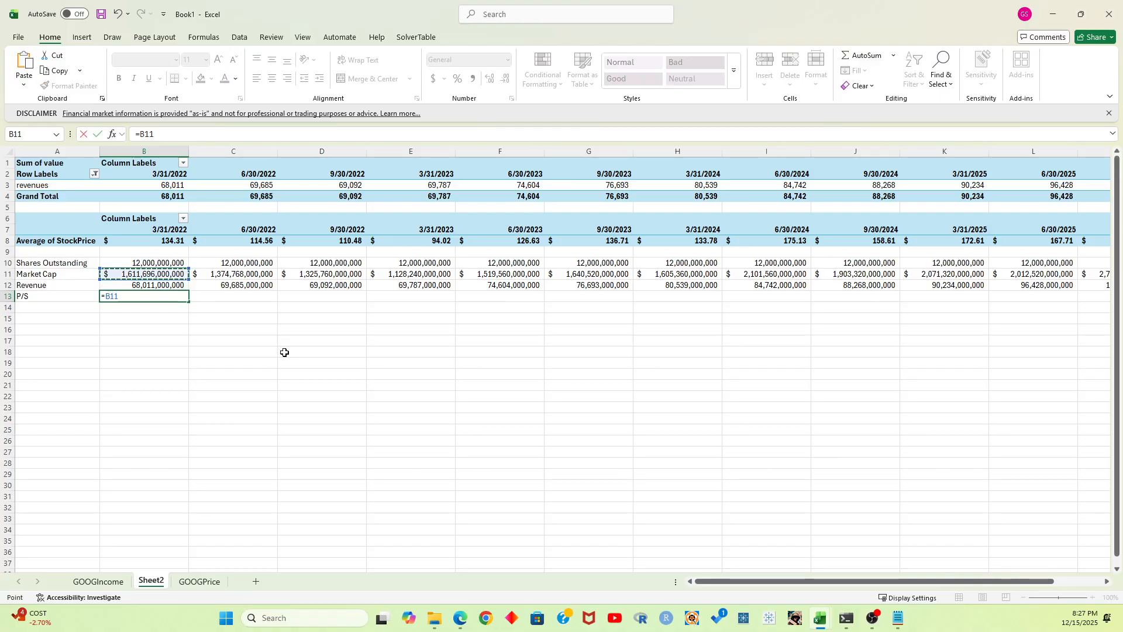
pyautogui.write('/')
pyautogui.press('Up')
pyautogui.press('Return')
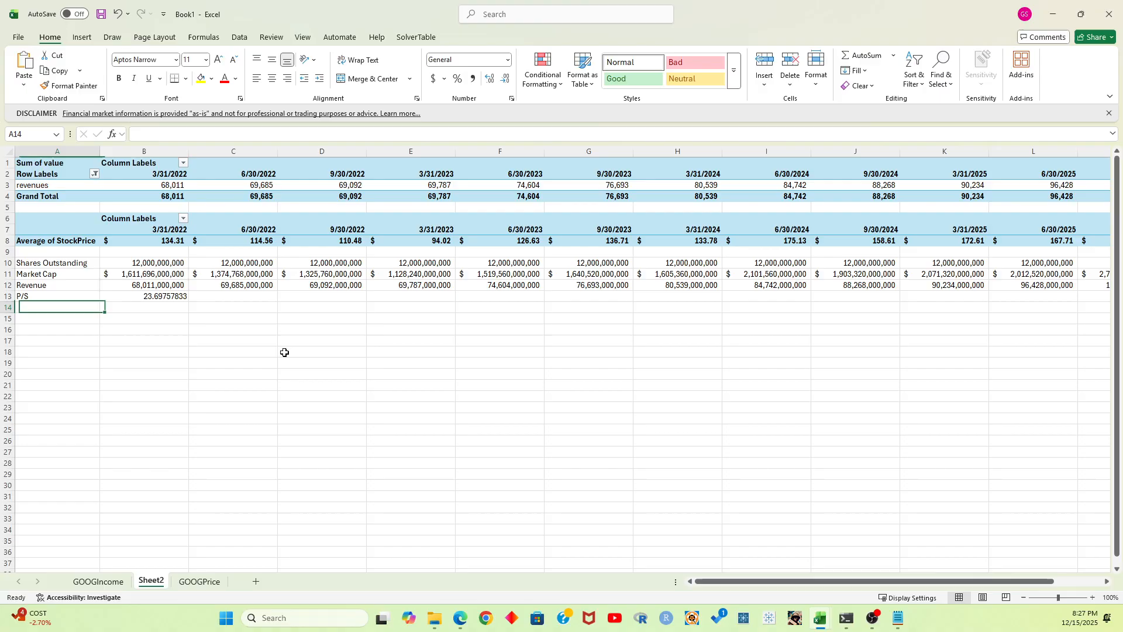
# Fill the P/S formula from B13 across the quarters through M13
pyautogui.click(169, 298)
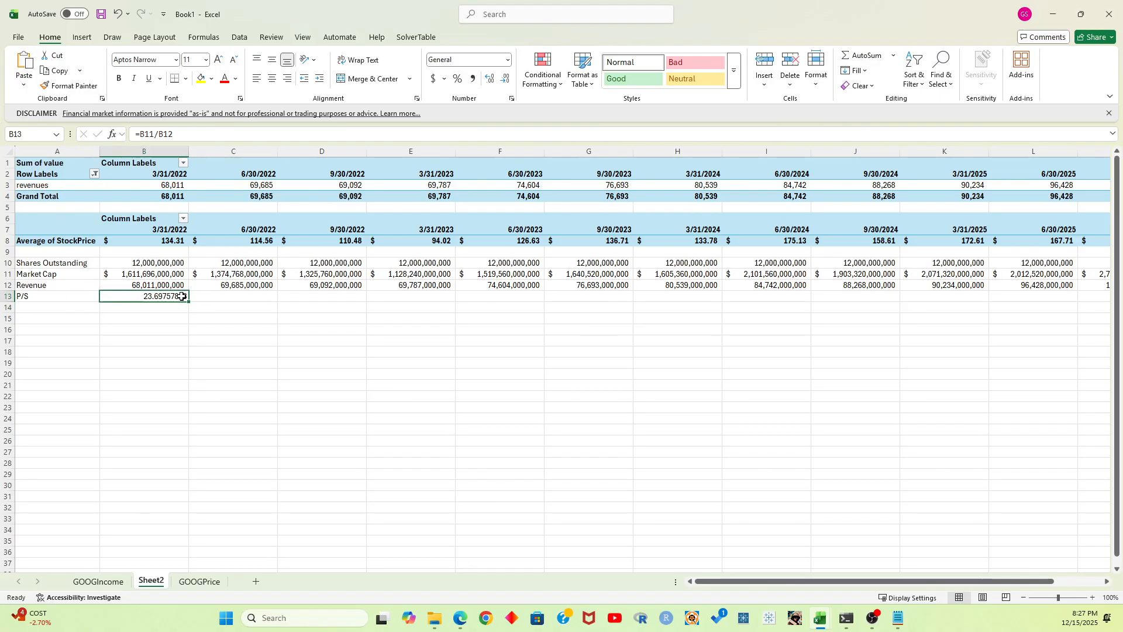
pyautogui.moveTo(190, 305); pyautogui.dragTo(994, 328)
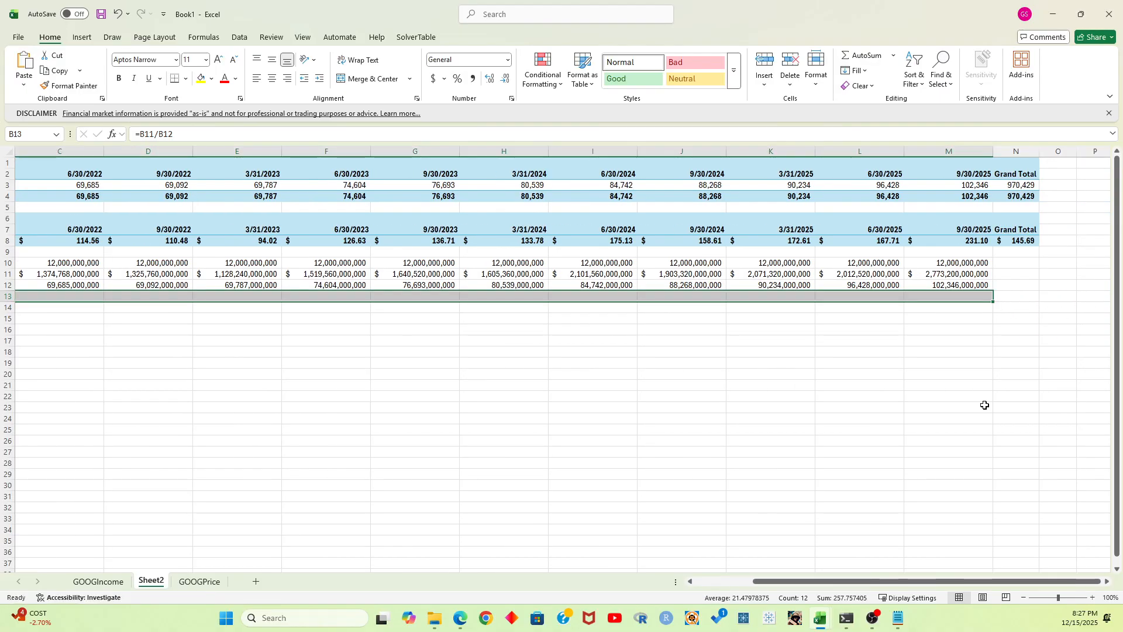
pyautogui.moveTo(858, 583); pyautogui.dragTo(800, 583)
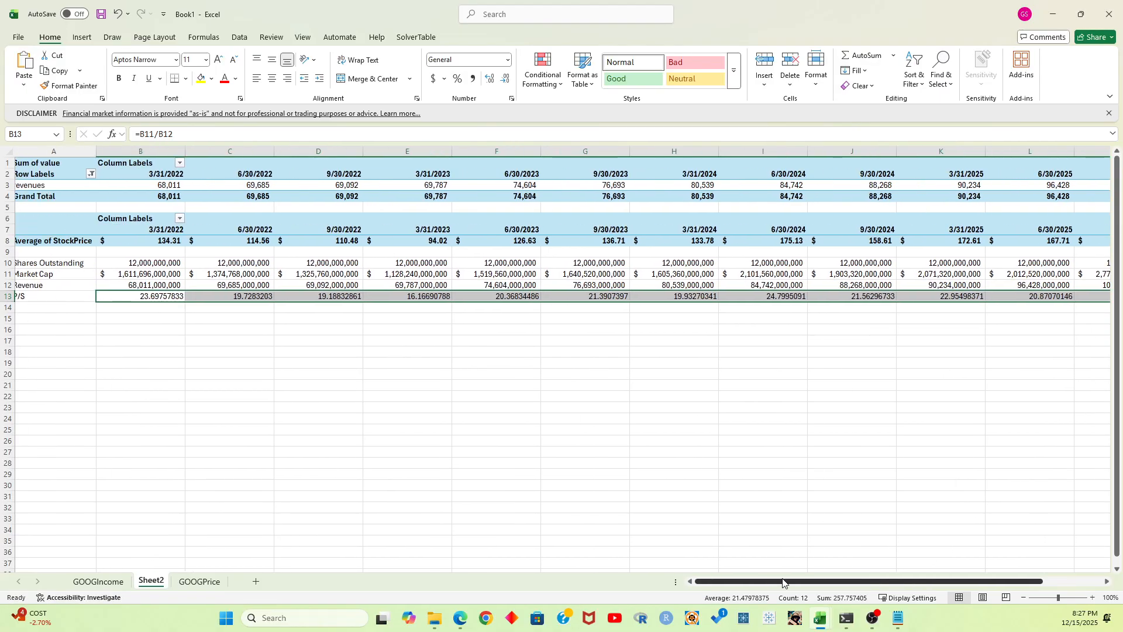
# Label cell A14 "Average P/S" under the P/S row
pyautogui.click(70, 312)
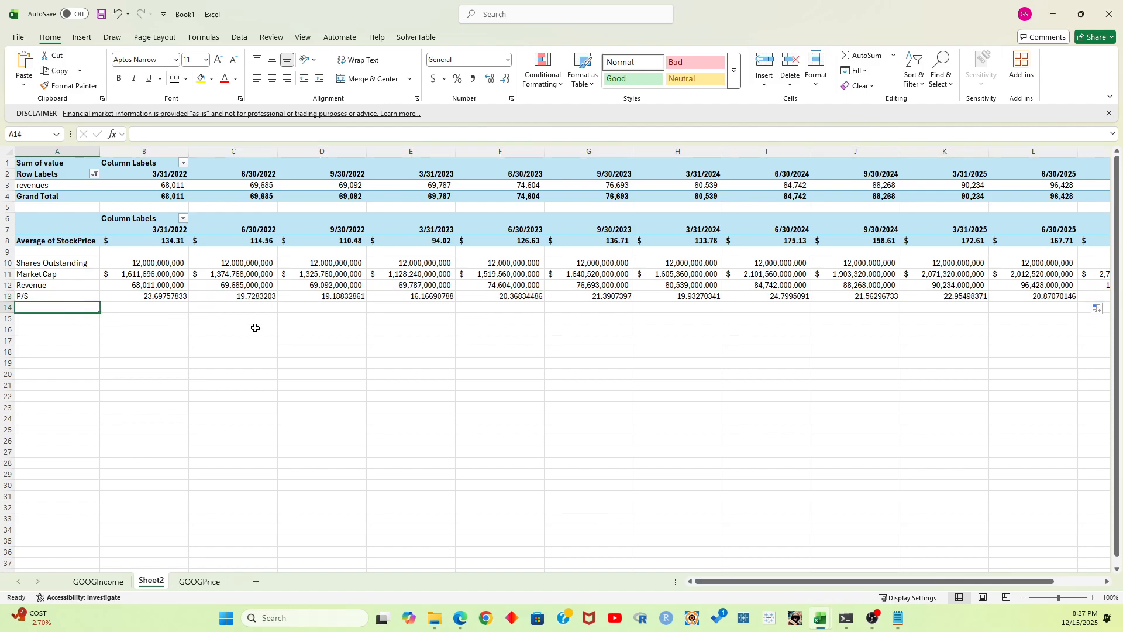
pyautogui.write('Average P/S')
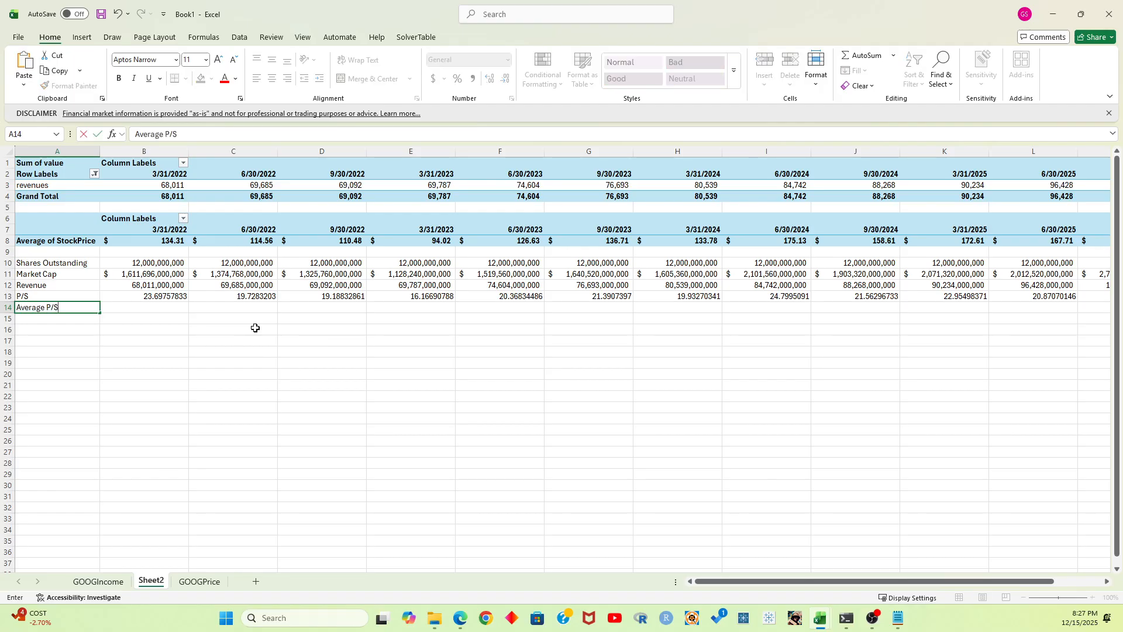
pyautogui.press('Tab')
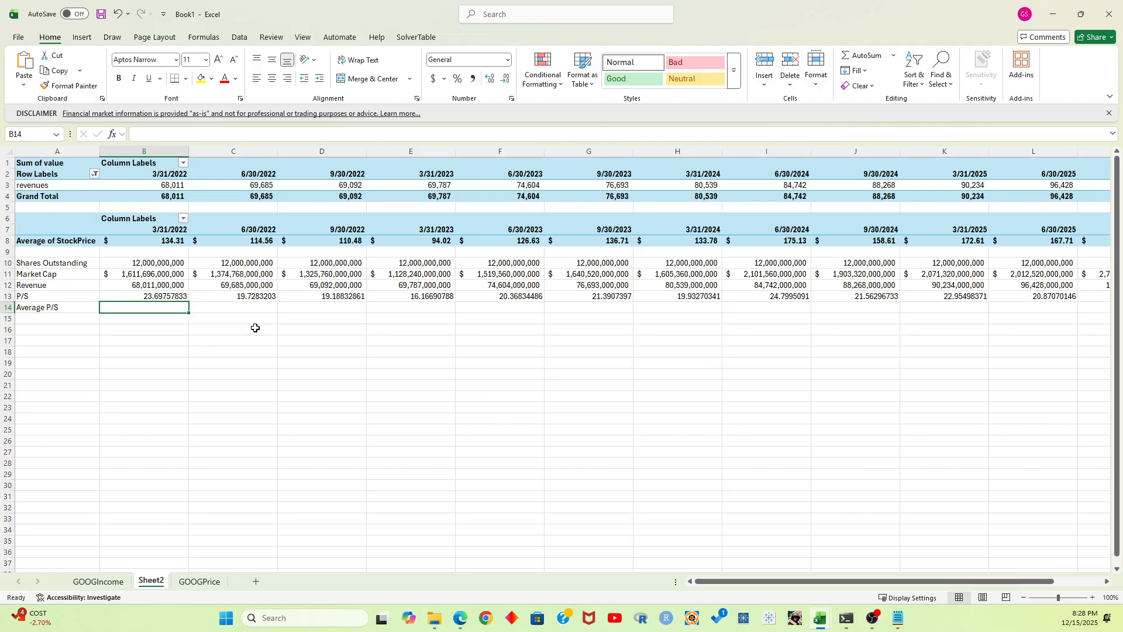
# Calculate the average P/S in B14 with the relative-reference formula =AVERAGE(B13:M13)
pyautogui.write('=')
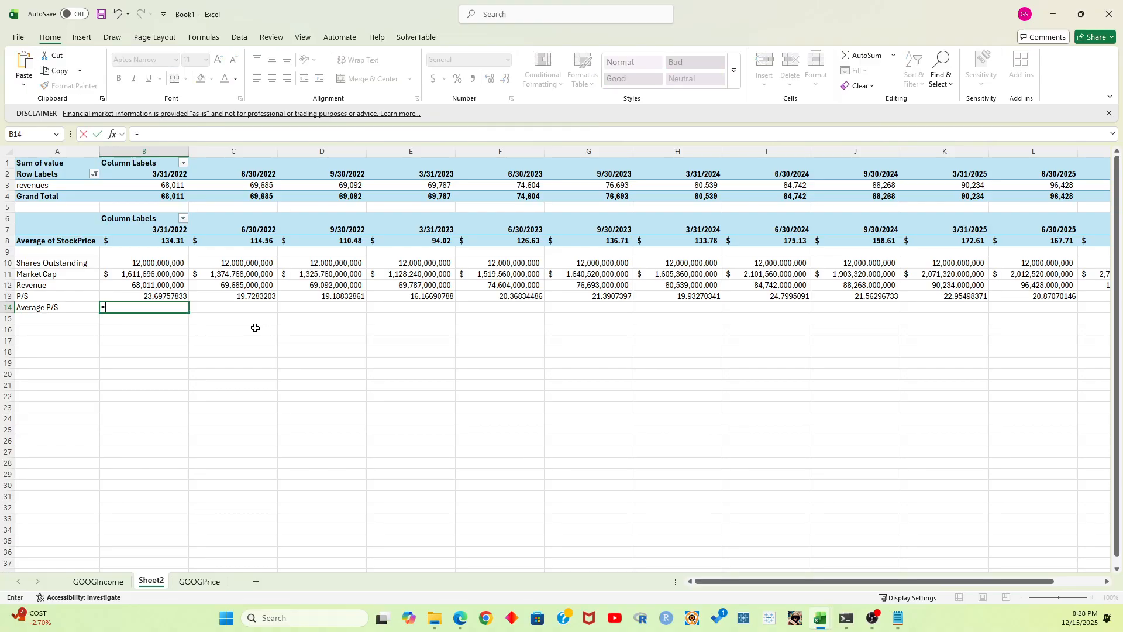
pyautogui.write('Average(')
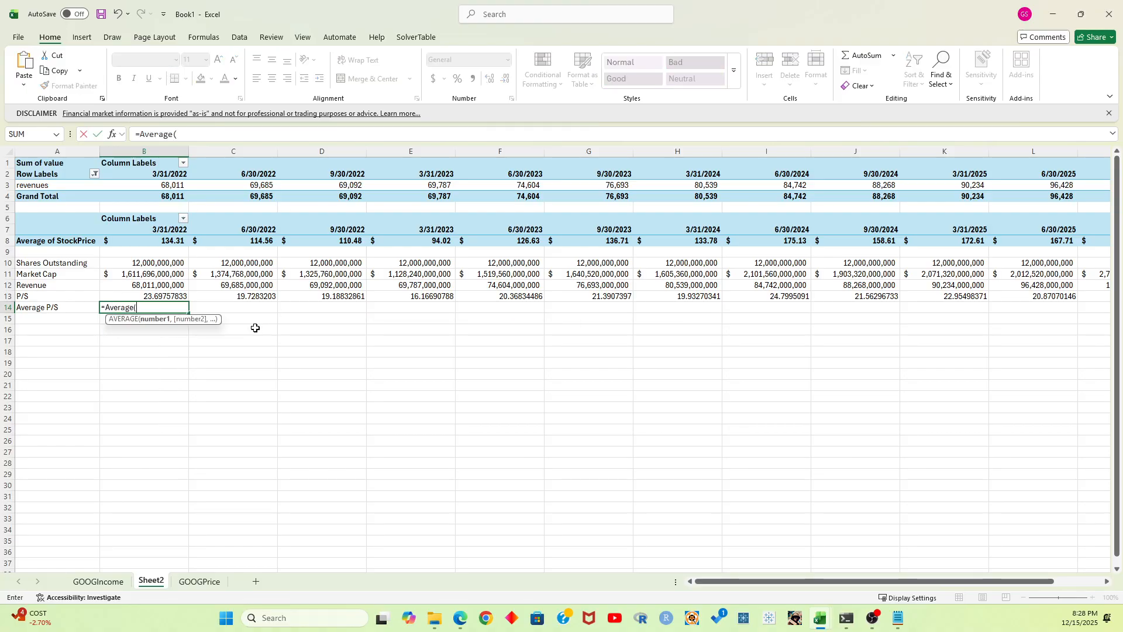
pyautogui.press('Up')
pyautogui.hotkey('ctrl', 'shift', 'Right')
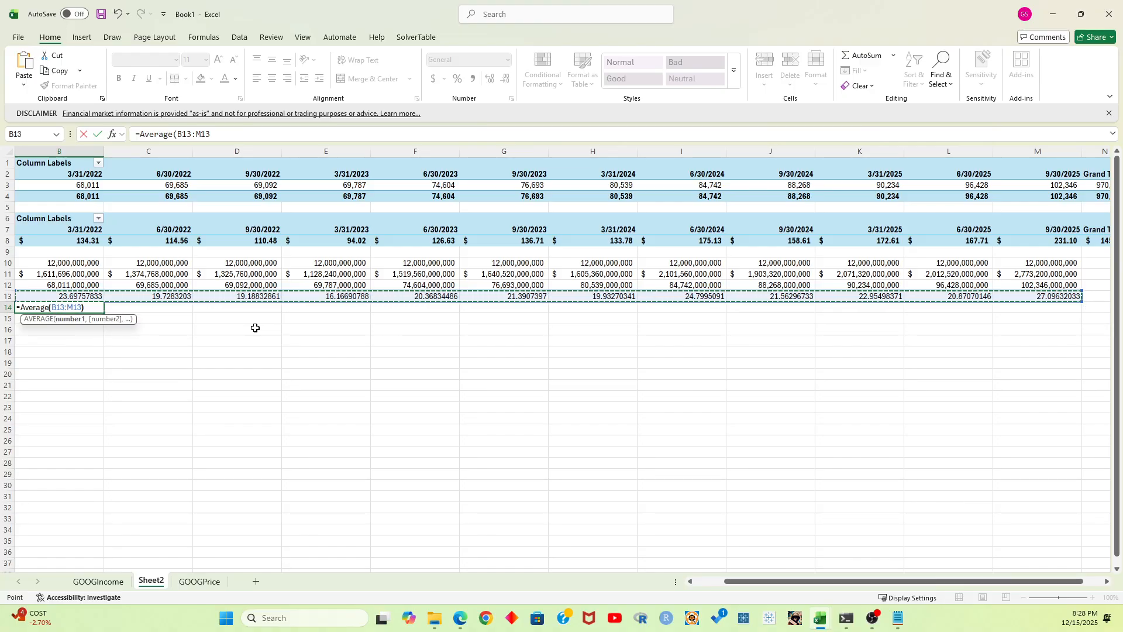
pyautogui.write(')')
pyautogui.press('Return')
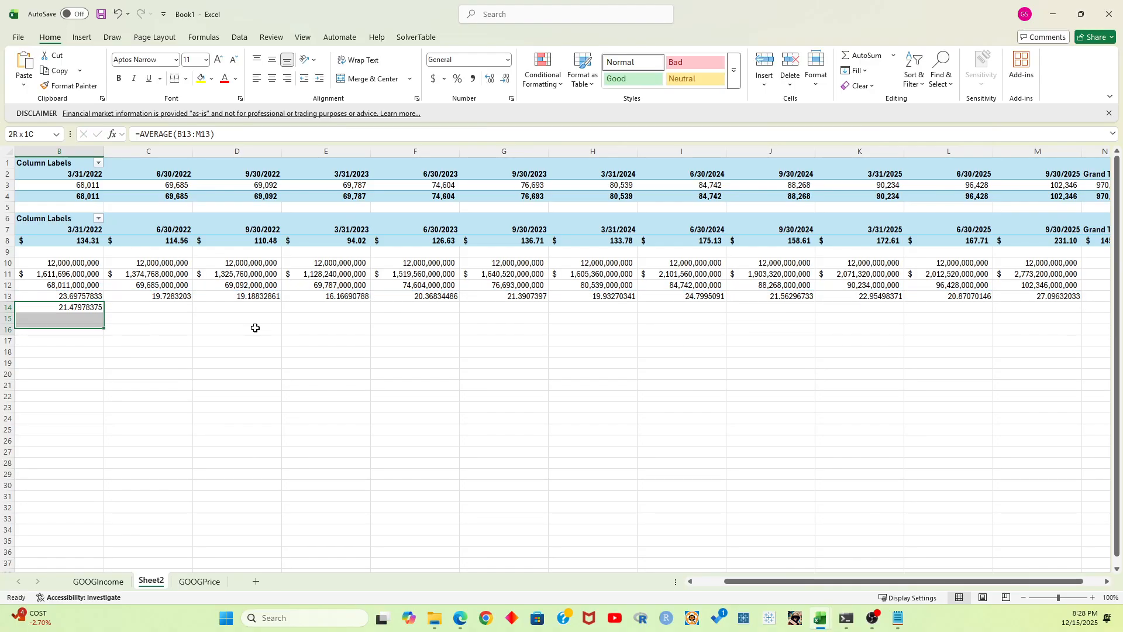
# Enter the average P/S formula in B14 with absolute references as =AVERAGE($B$13:$M$13)
pyautogui.press('Up')
pyautogui.write('=AVERAGE(')
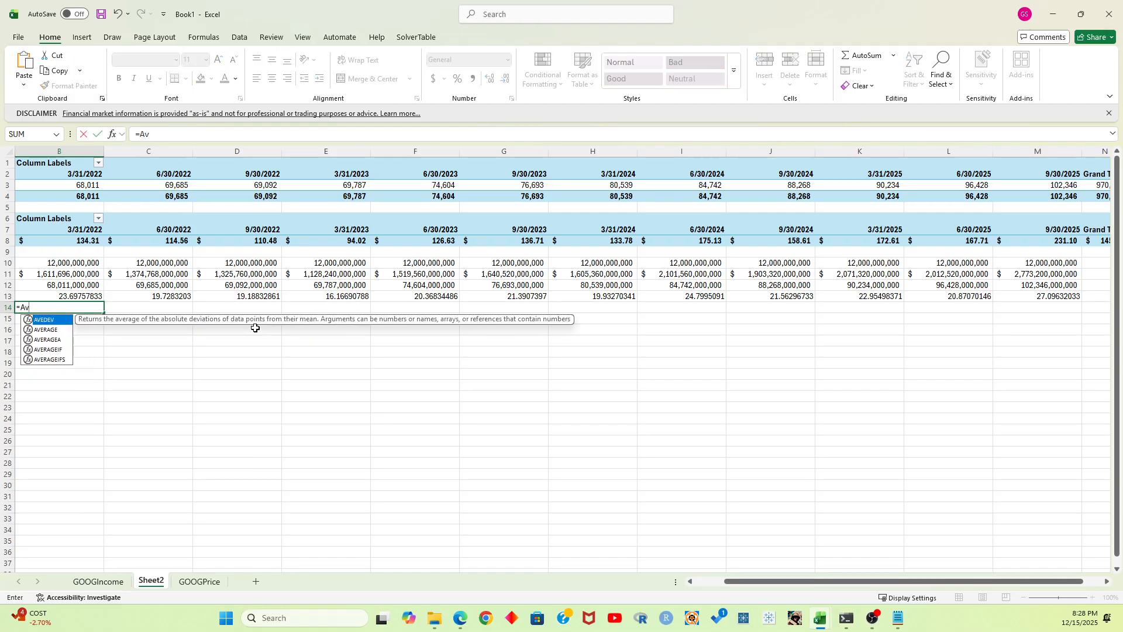
pyautogui.press('Up')
pyautogui.hotkey('ctrl', 'shift', 'Right')
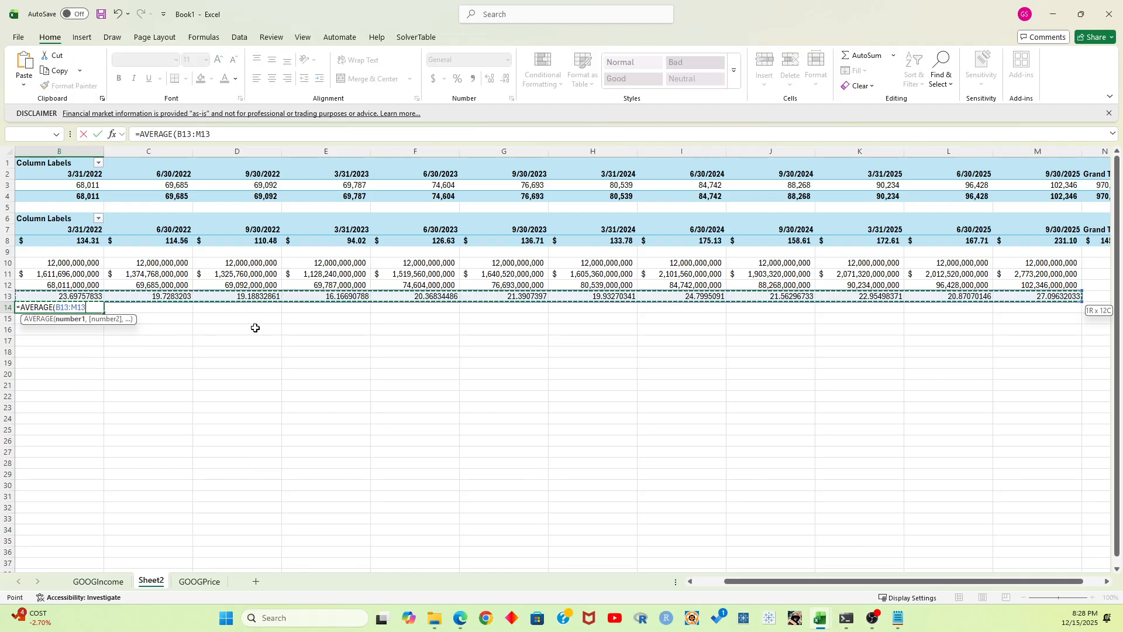
pyautogui.press('F4')
pyautogui.press('Return')
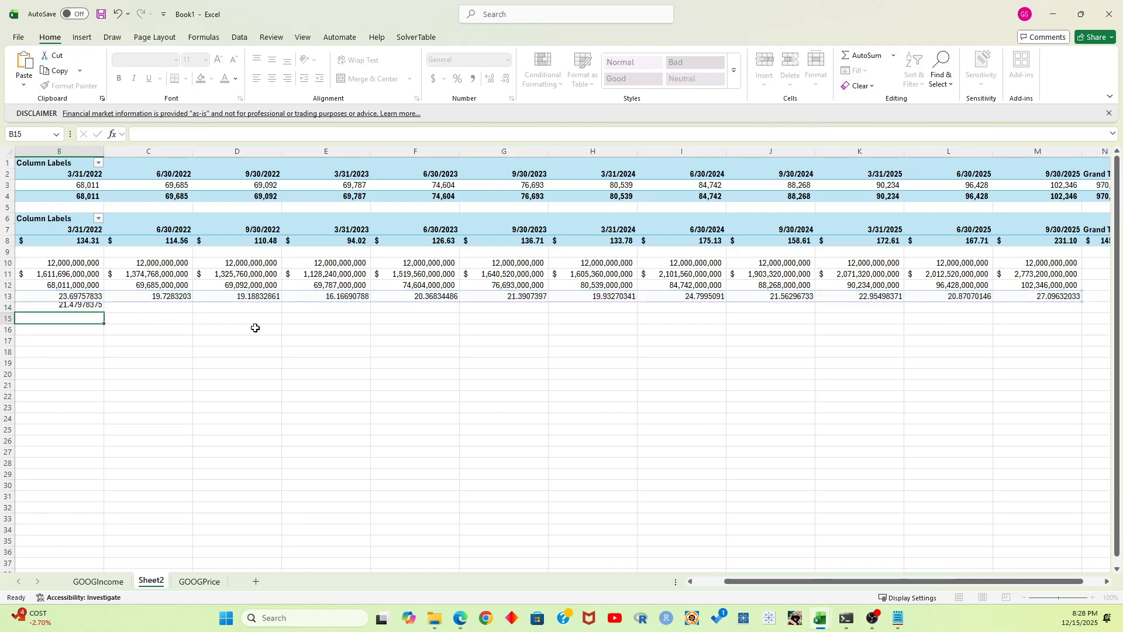
# Fill the average P/S formula from B14 across the quarters through M14
pyautogui.click(91, 308)
pyautogui.moveTo(105, 313); pyautogui.dragTo(1041, 310)
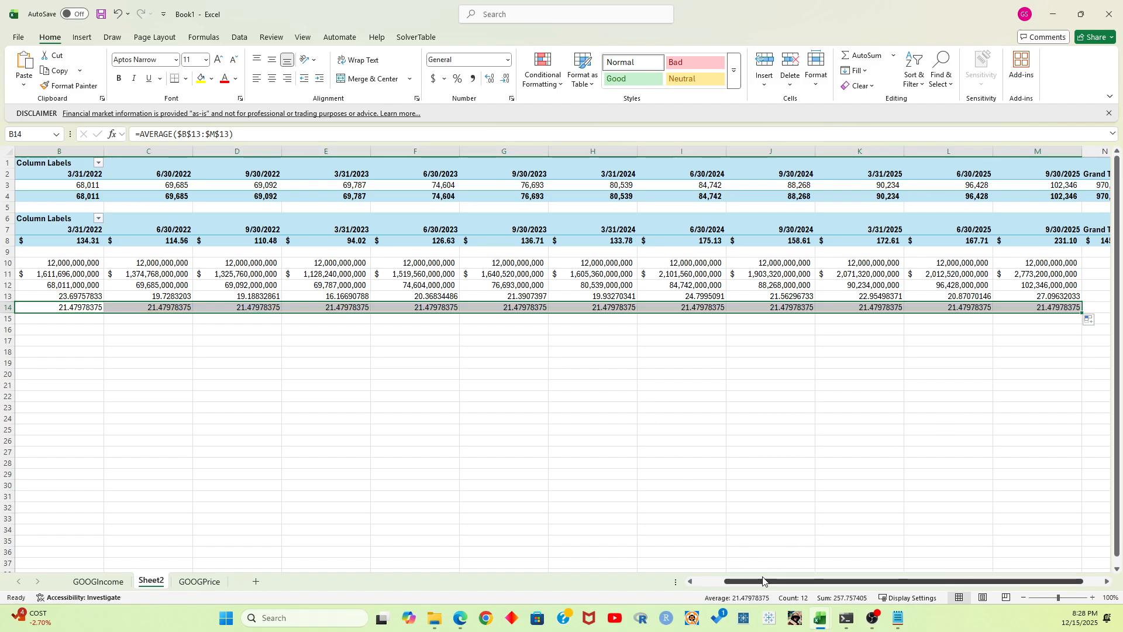
pyautogui.moveTo(761, 581); pyautogui.dragTo(731, 581)
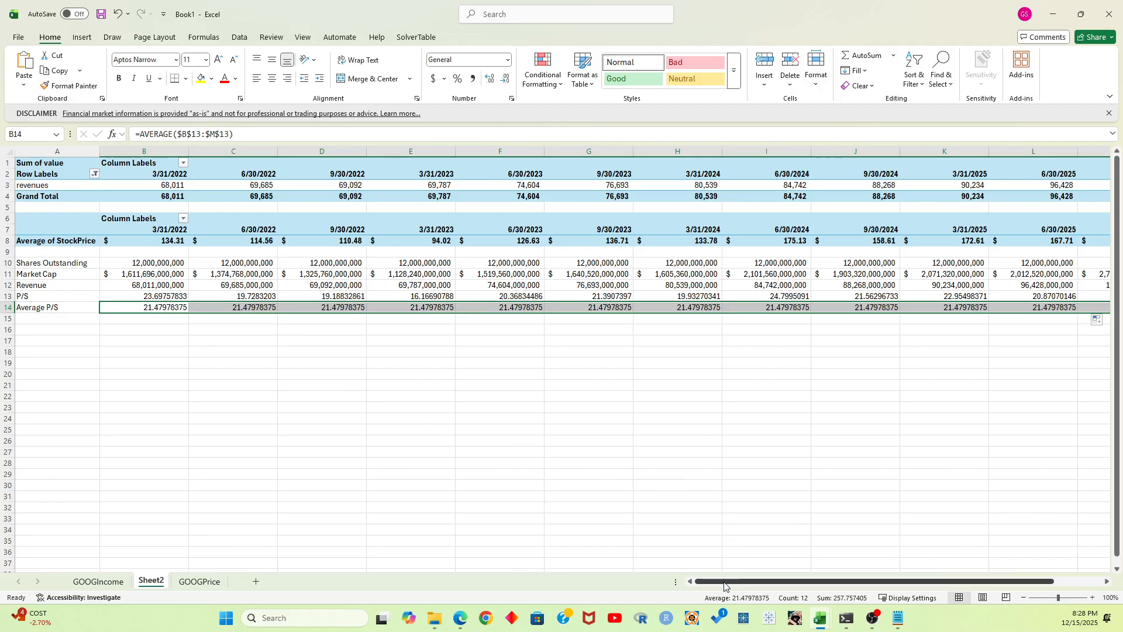
pyautogui.moveTo(731, 581); pyautogui.dragTo(780, 583)
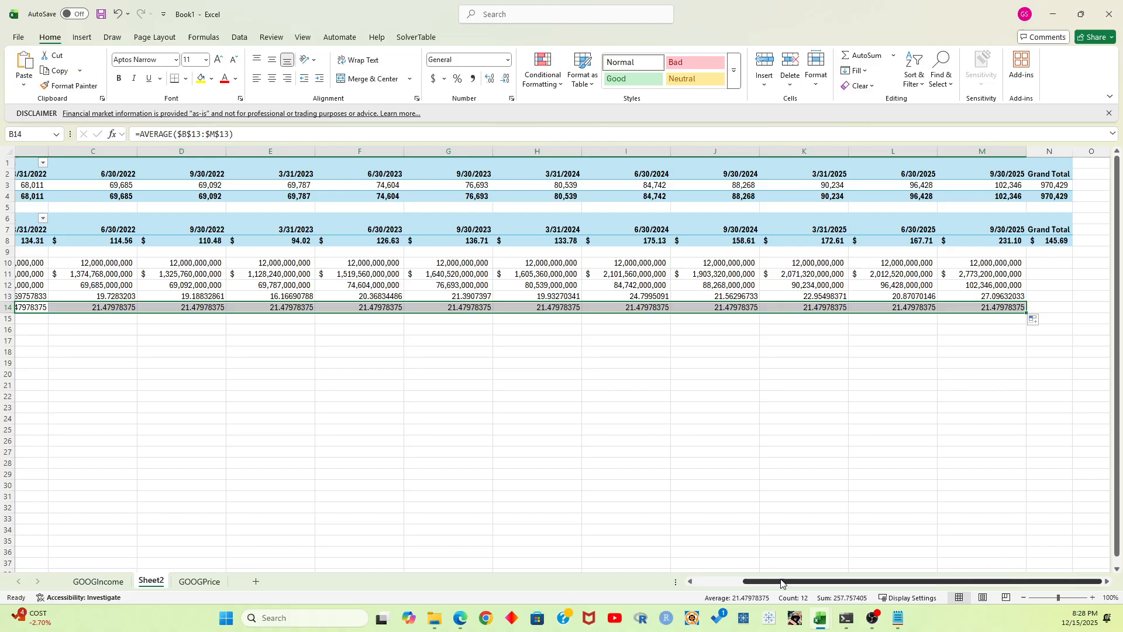
pyautogui.click(895, 166)
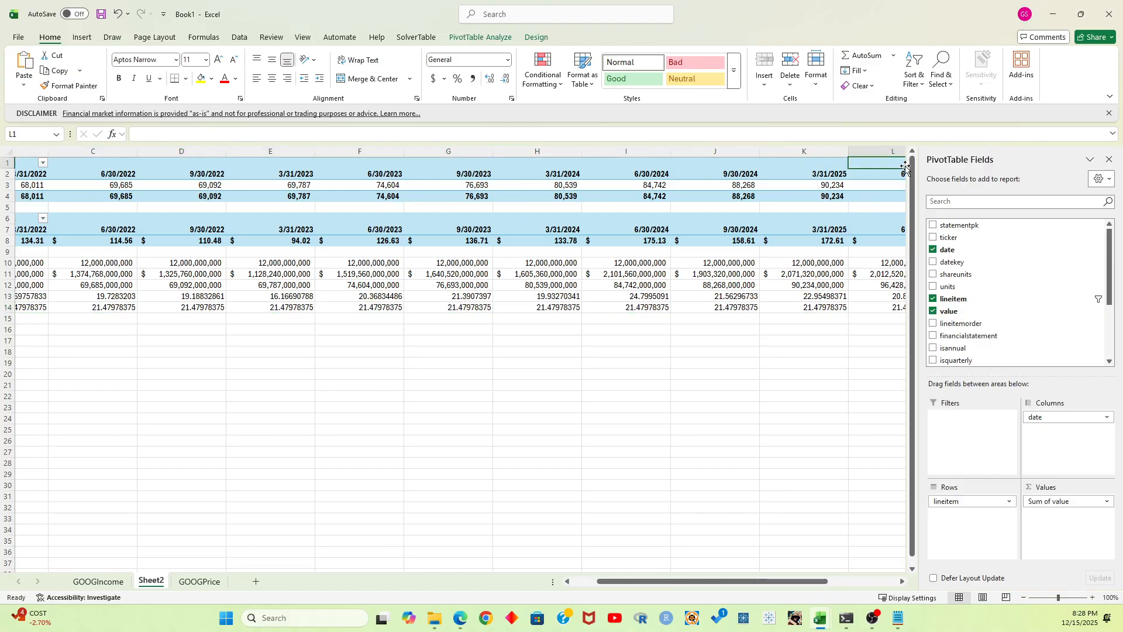
pyautogui.click(874, 173)
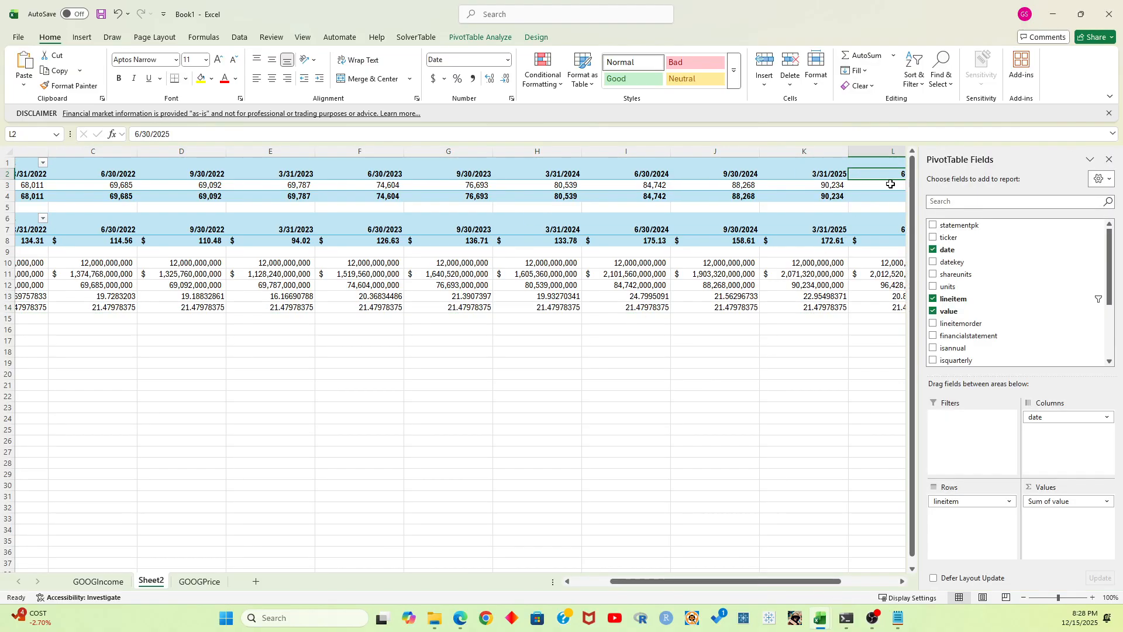
pyautogui.hotkey('ctrl', 'shift', 'Left')
pyautogui.hotkey('shift', 'Right')
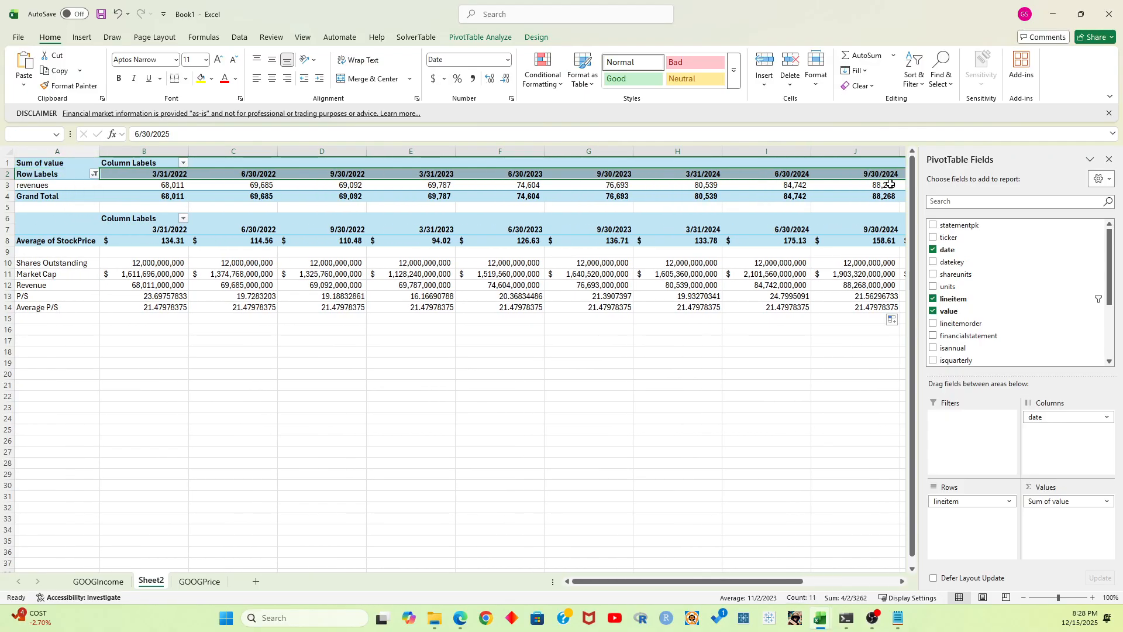
pyautogui.click(1108, 160)
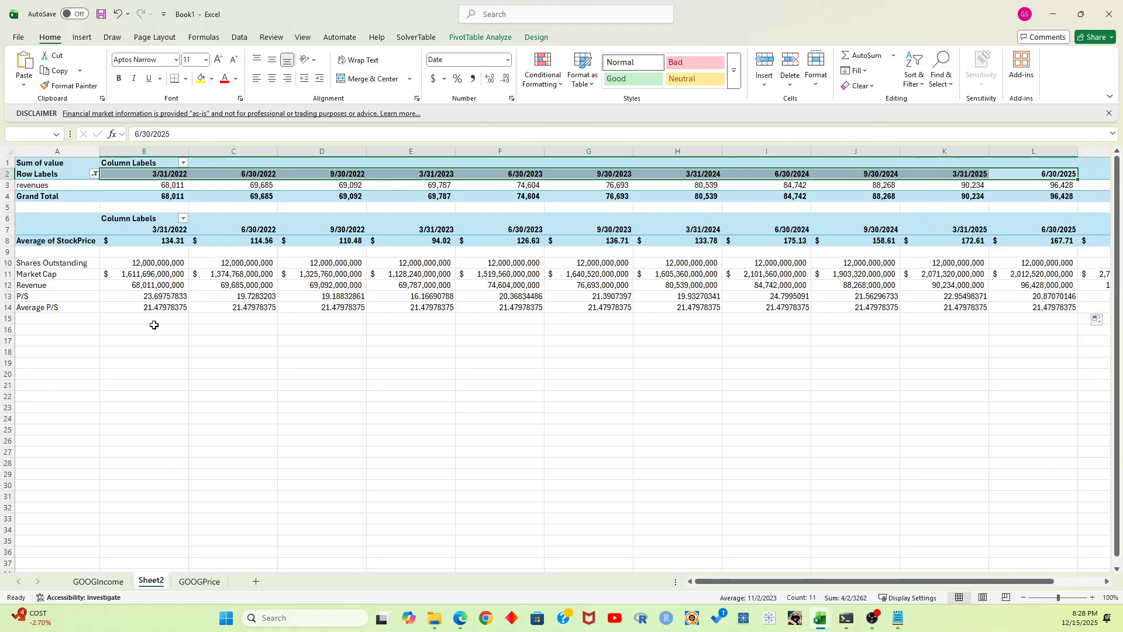
pyautogui.click(154, 325)
# Label cell A15 "Sell Signal" and cell A16 "Buy Signal" under the Average P/S row
pyautogui.click(47, 317)
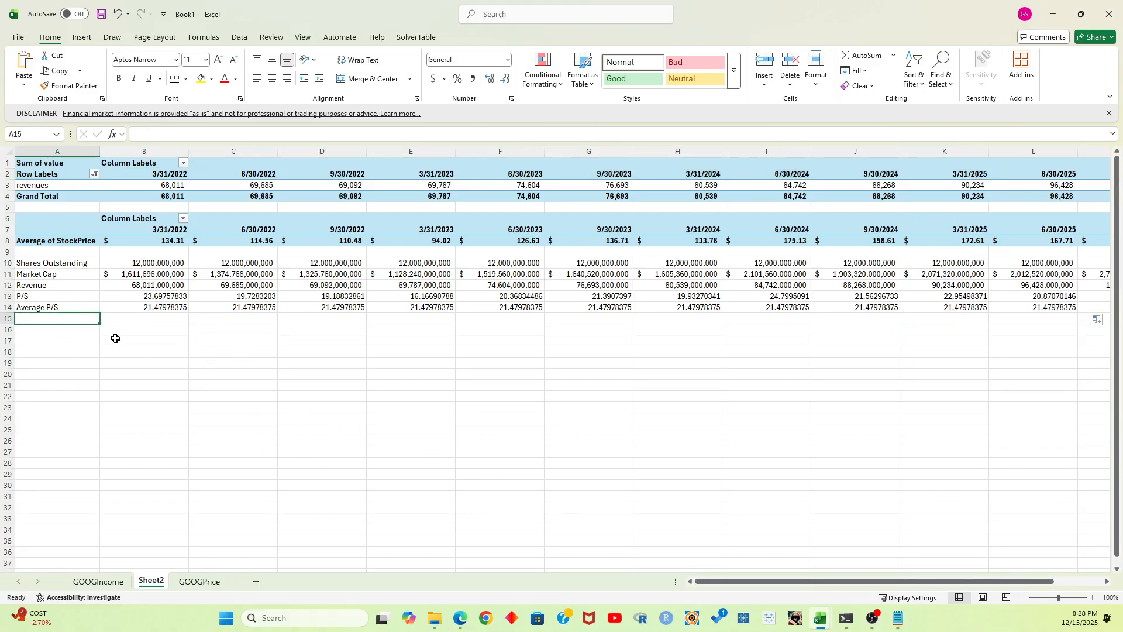
pyautogui.press('Up')
pyautogui.press('Up')
pyautogui.press('Up')
pyautogui.press('Up')
pyautogui.press('Up')
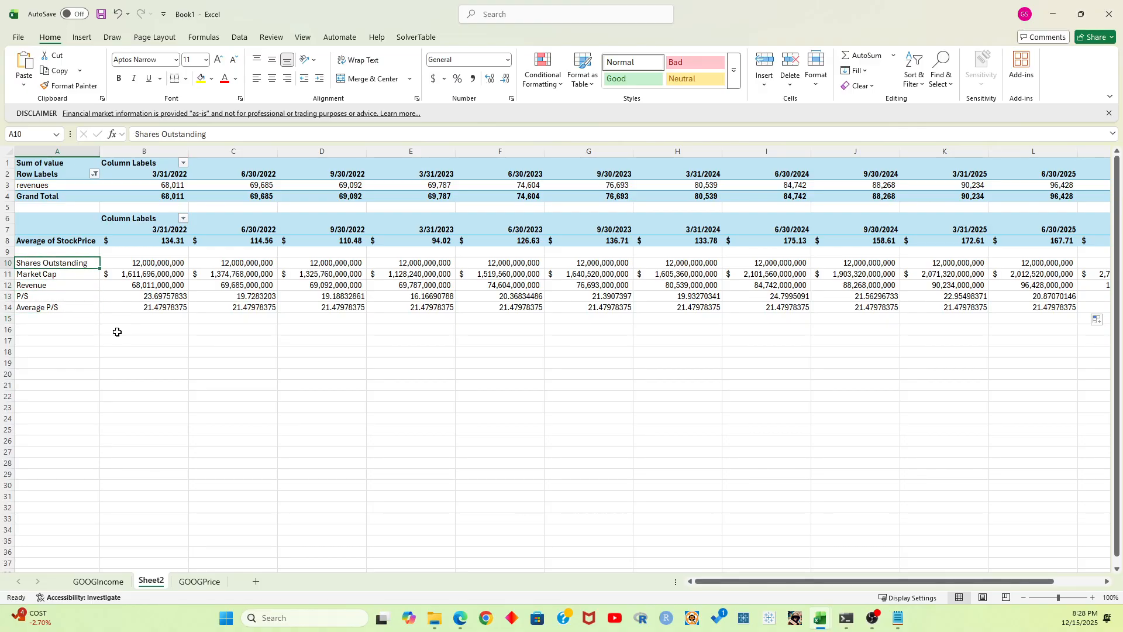
pyautogui.press('Down')
pyautogui.press('Down')
pyautogui.press('Down')
pyautogui.press('Down')
pyautogui.press('Down')
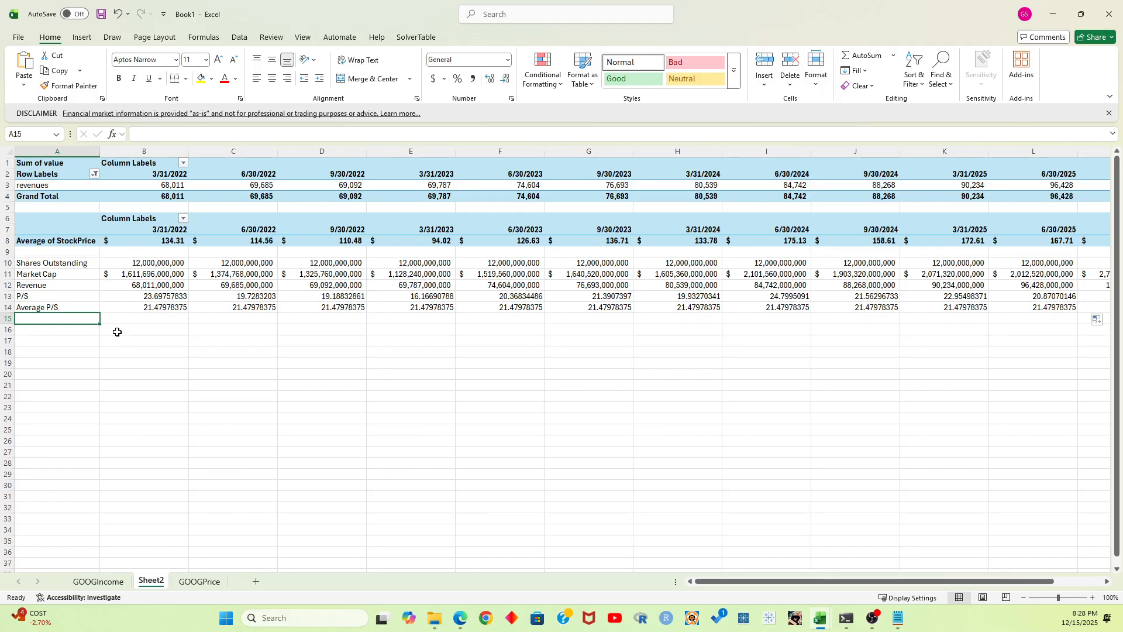
pyautogui.write('Sell')
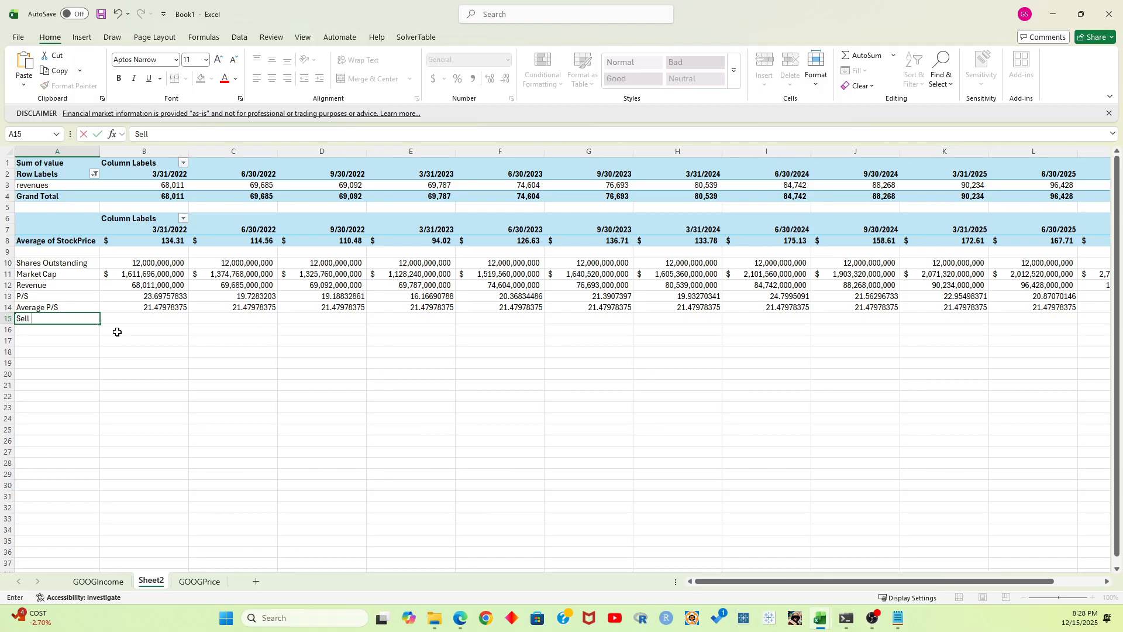
pyautogui.write(' Signal')
pyautogui.press('Return')
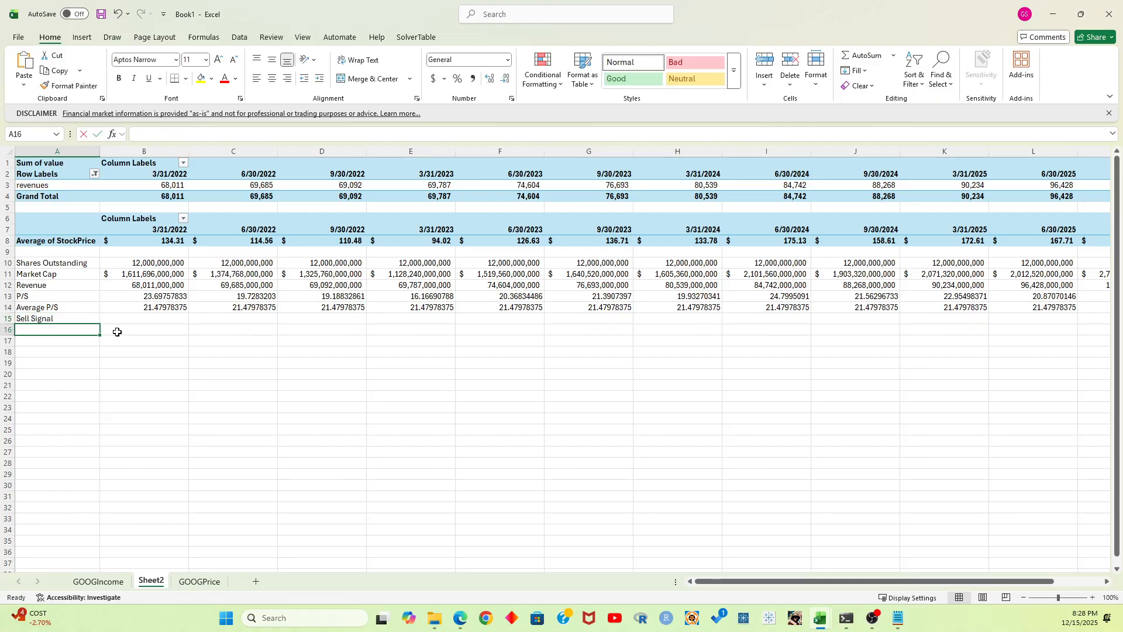
pyautogui.write('Buy Signal')
pyautogui.press('Tab')
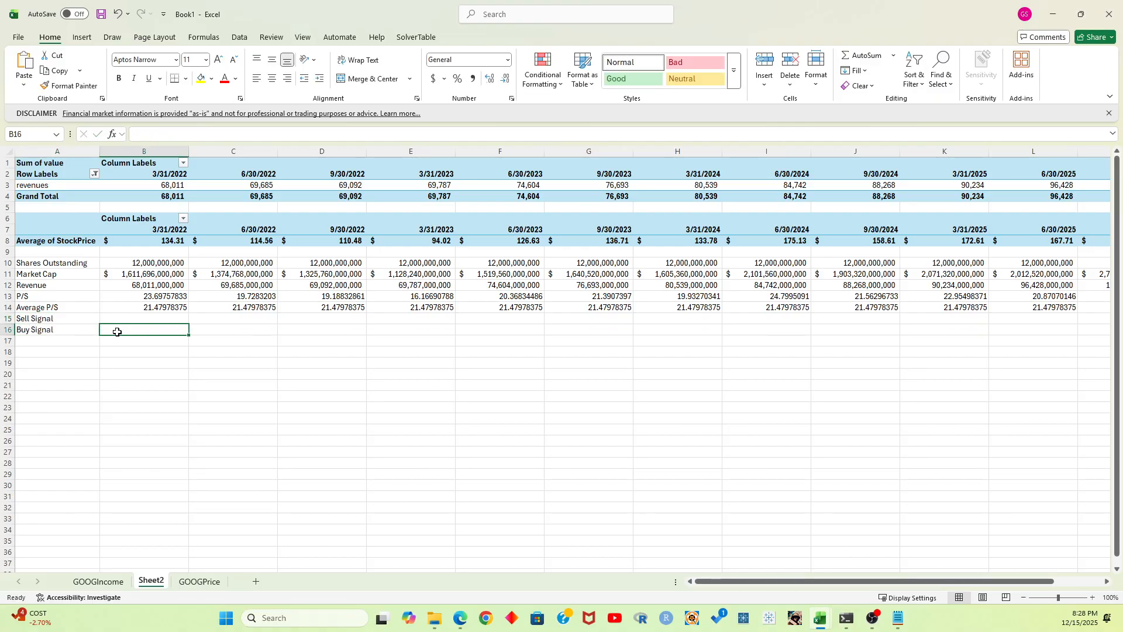
# Enter the sell signal formula =IF(B14<B13,"Sell",NA()) in B15
pyautogui.press('Up')
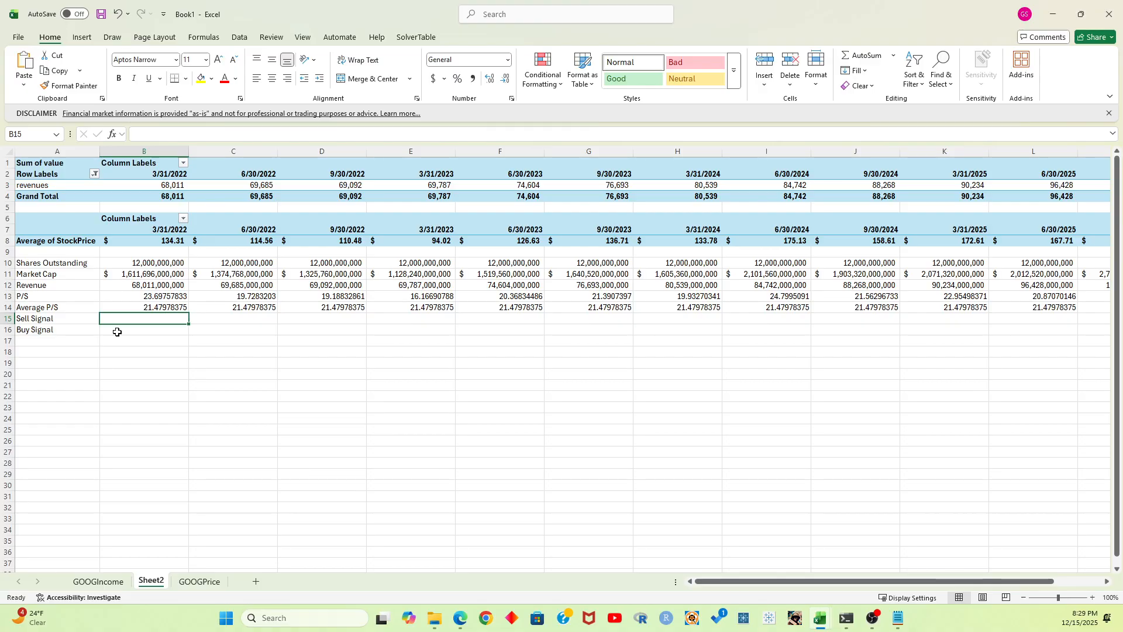
pyautogui.write('=IF(')
pyautogui.press('Up')
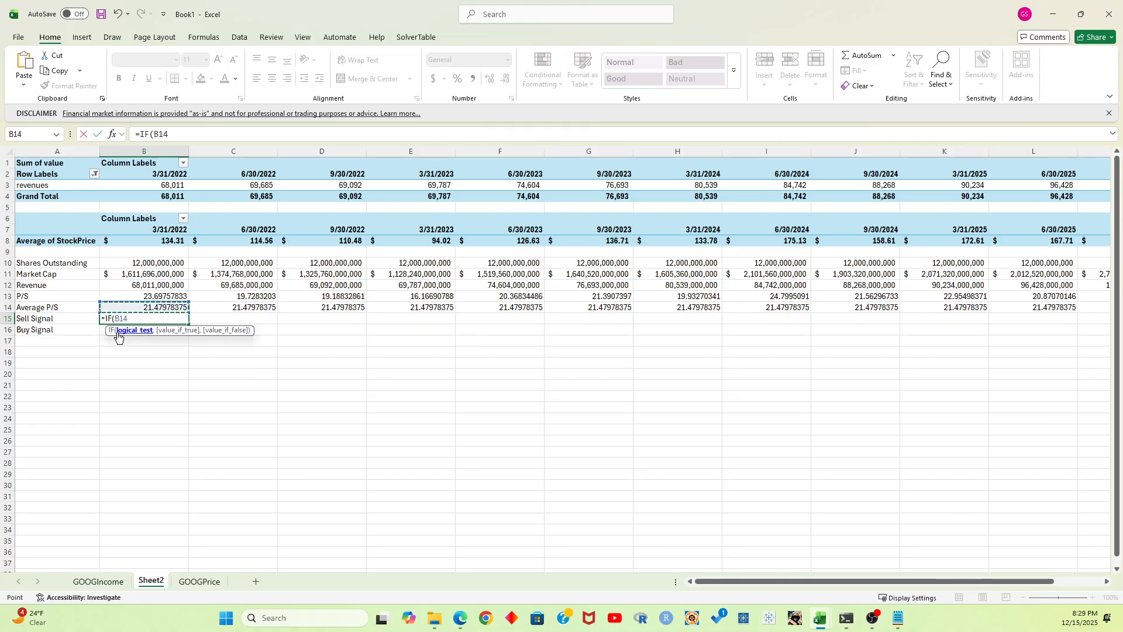
pyautogui.write('<')
pyautogui.press('Up')
pyautogui.press('Up')
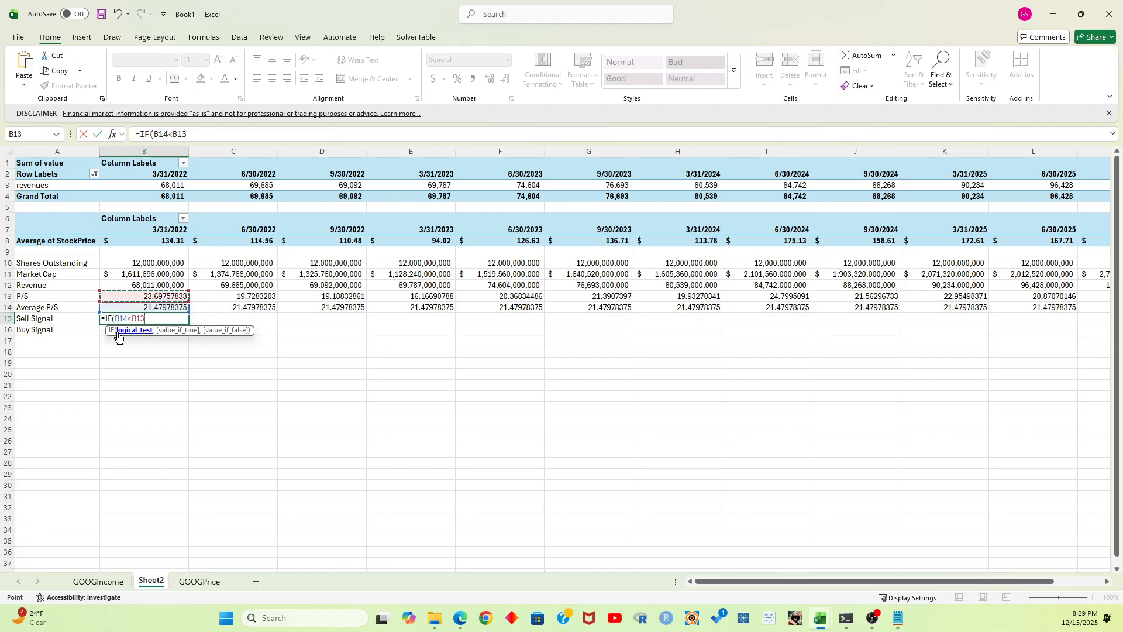
pyautogui.write(',"Sell')
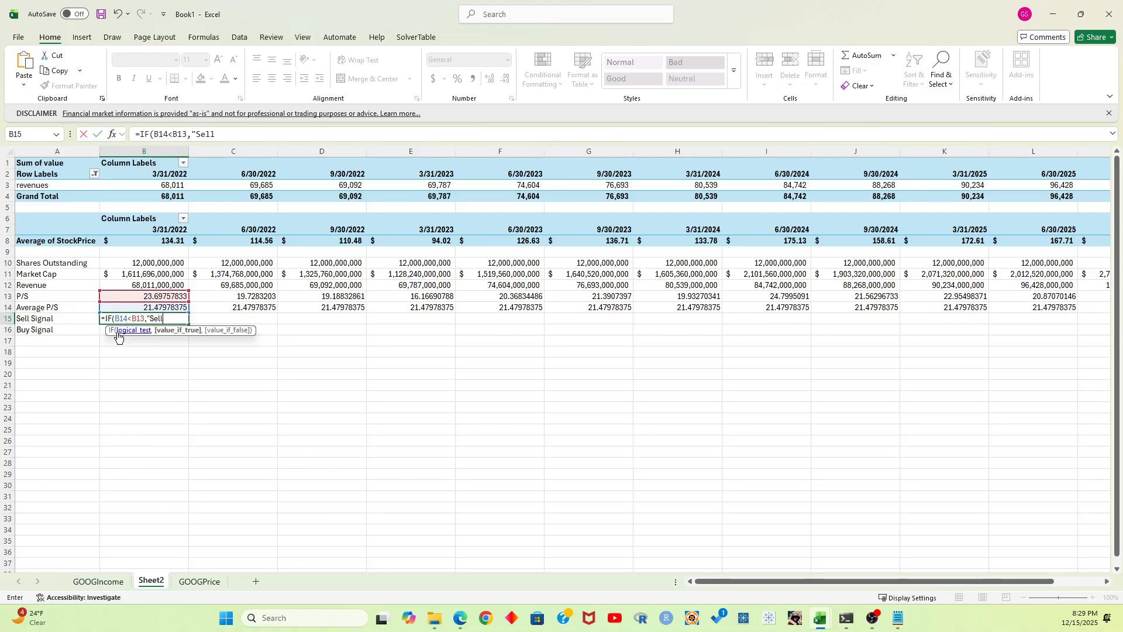
pyautogui.write('",NA())')
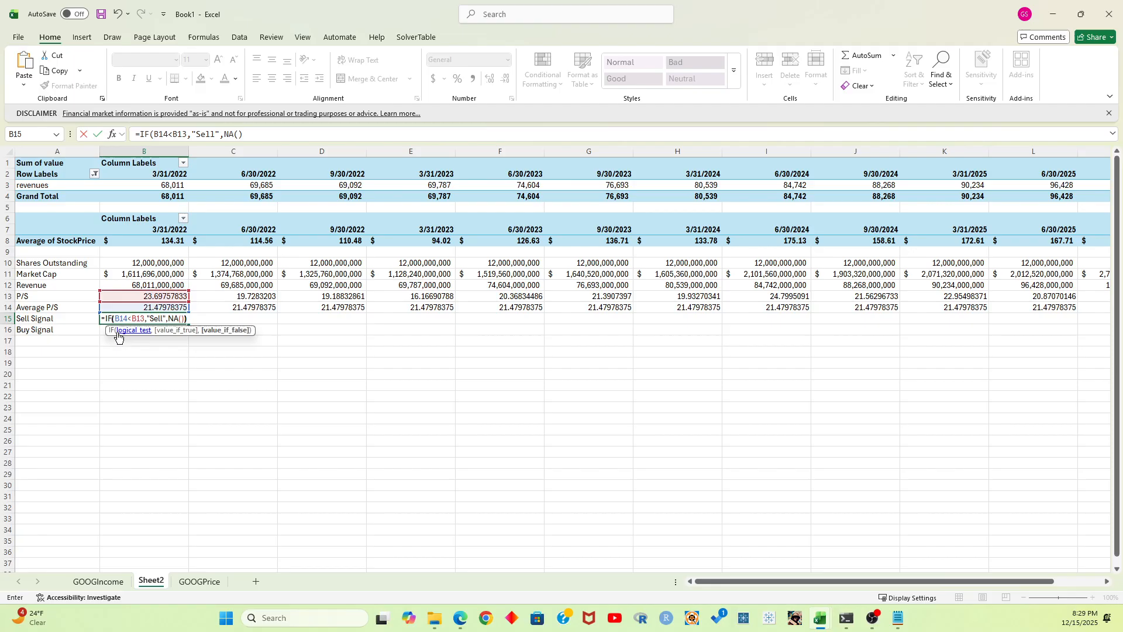
pyautogui.press('Return')
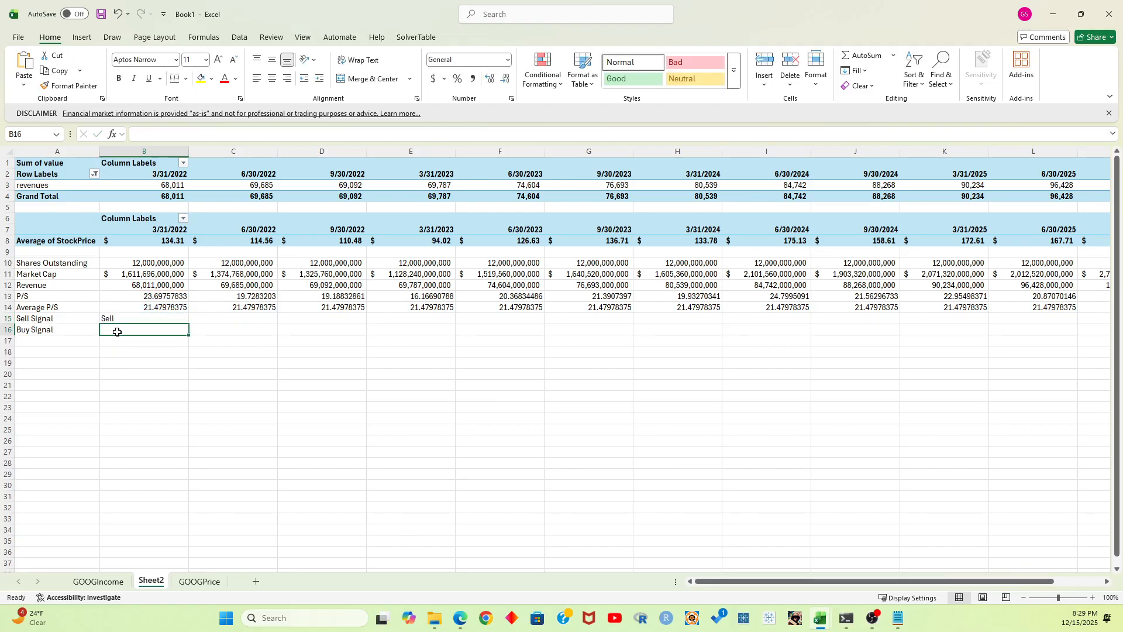
# Fill the sell signal formula from B15 across the quarters through M15
pyautogui.click(163, 318)
pyautogui.moveTo(188, 324); pyautogui.dragTo(982, 321)
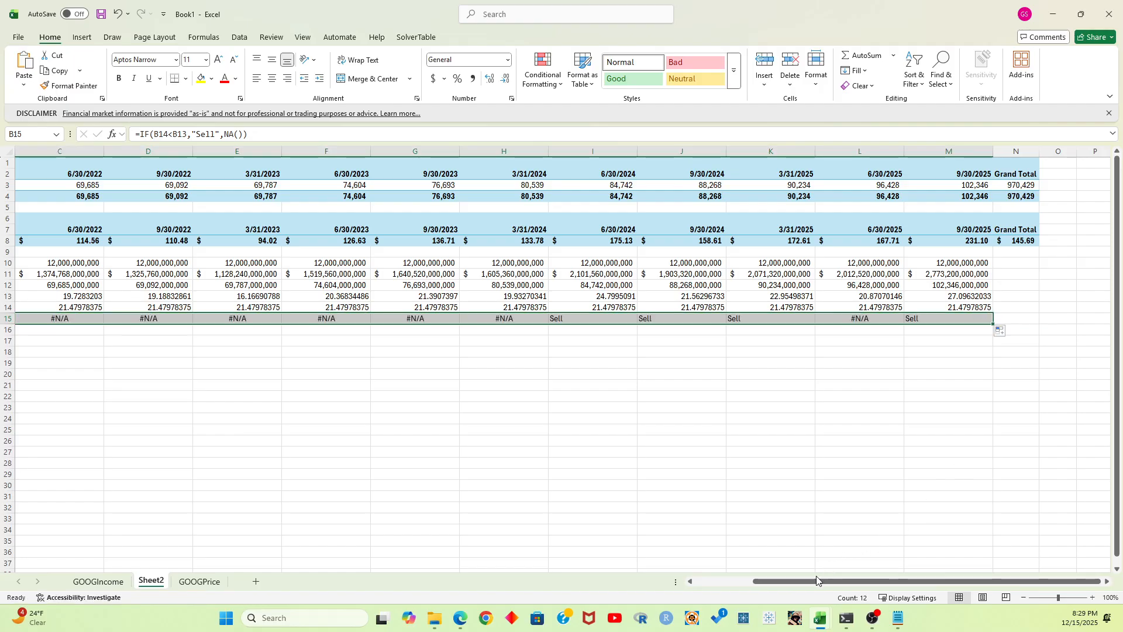
pyautogui.moveTo(817, 580); pyautogui.dragTo(759, 581)
# Enter the buy signal formula =IF(B14>B13,"Buy",NA()) in B16
pyautogui.click(124, 329)
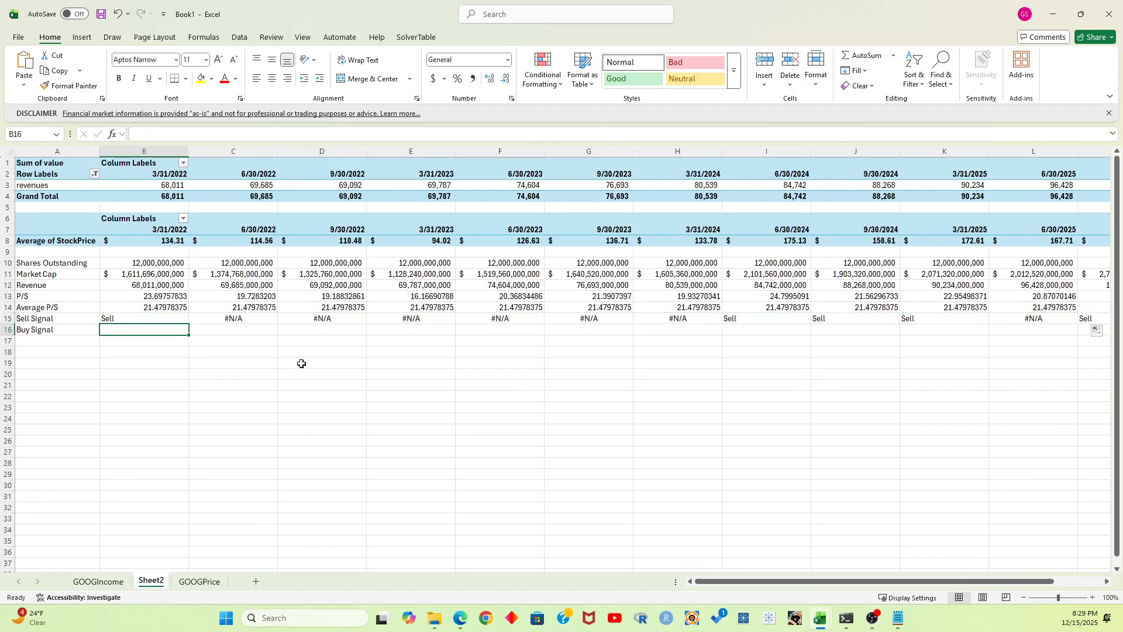
pyautogui.write('=IF(')
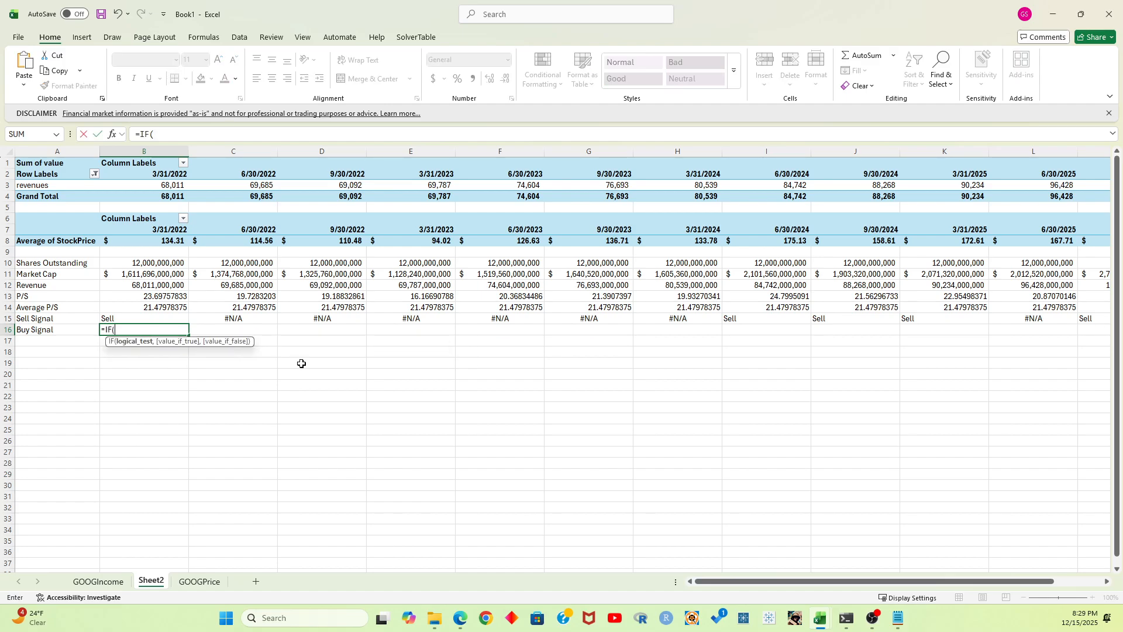
pyautogui.press('Up')
pyautogui.press('Up')
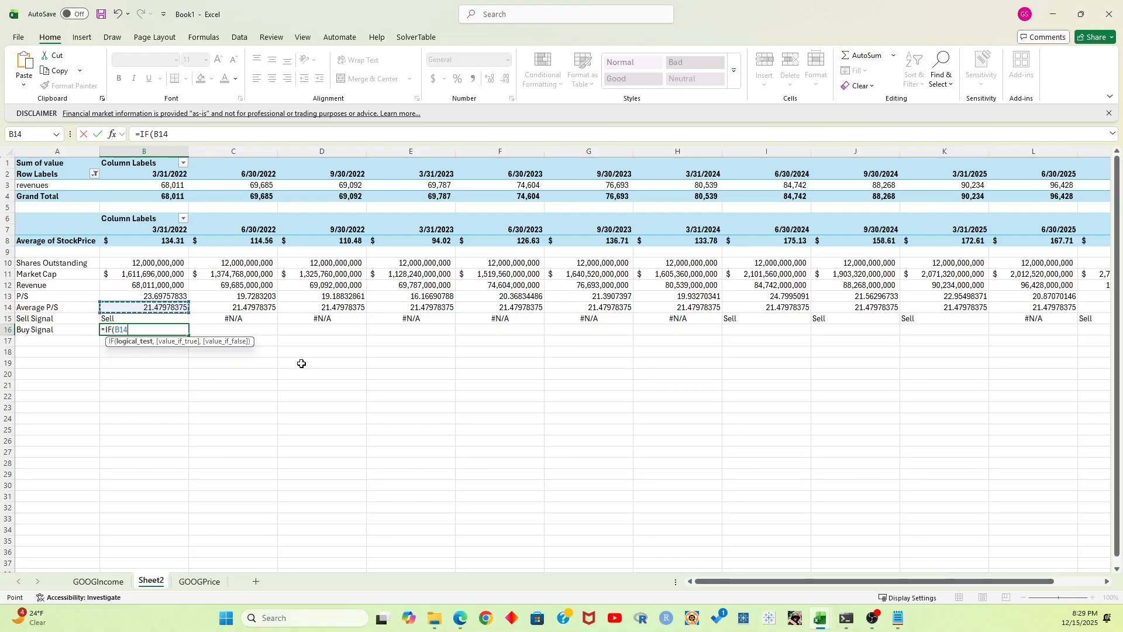
pyautogui.write('>')
pyautogui.press('Up')
pyautogui.press('Up')
pyautogui.press('Up')
pyautogui.write(',')
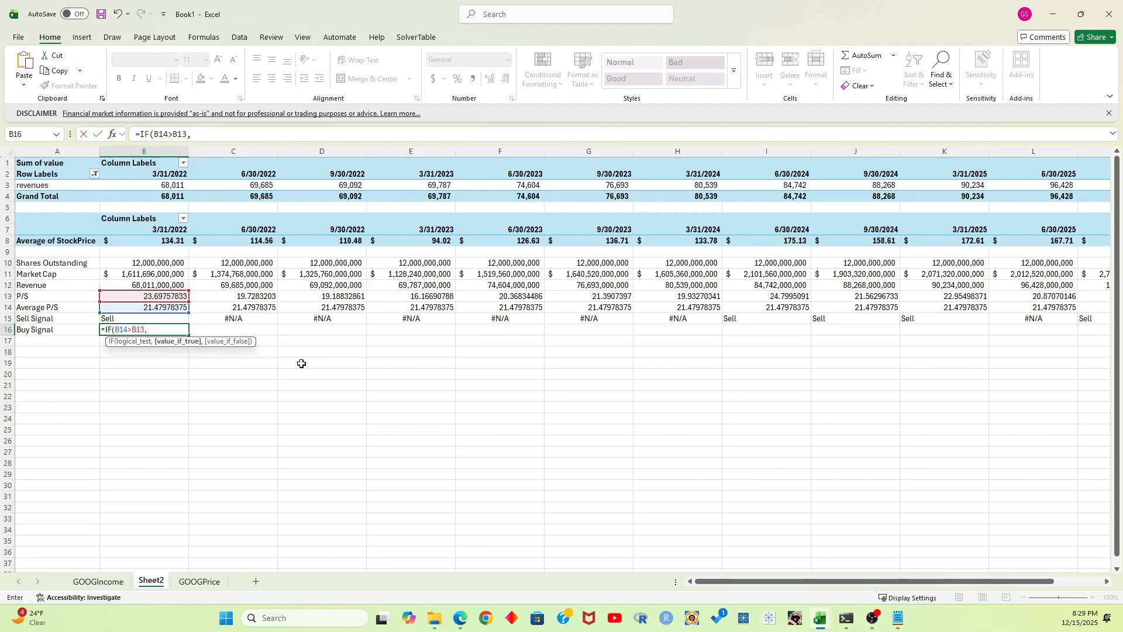
pyautogui.write('"Buy",NA()')
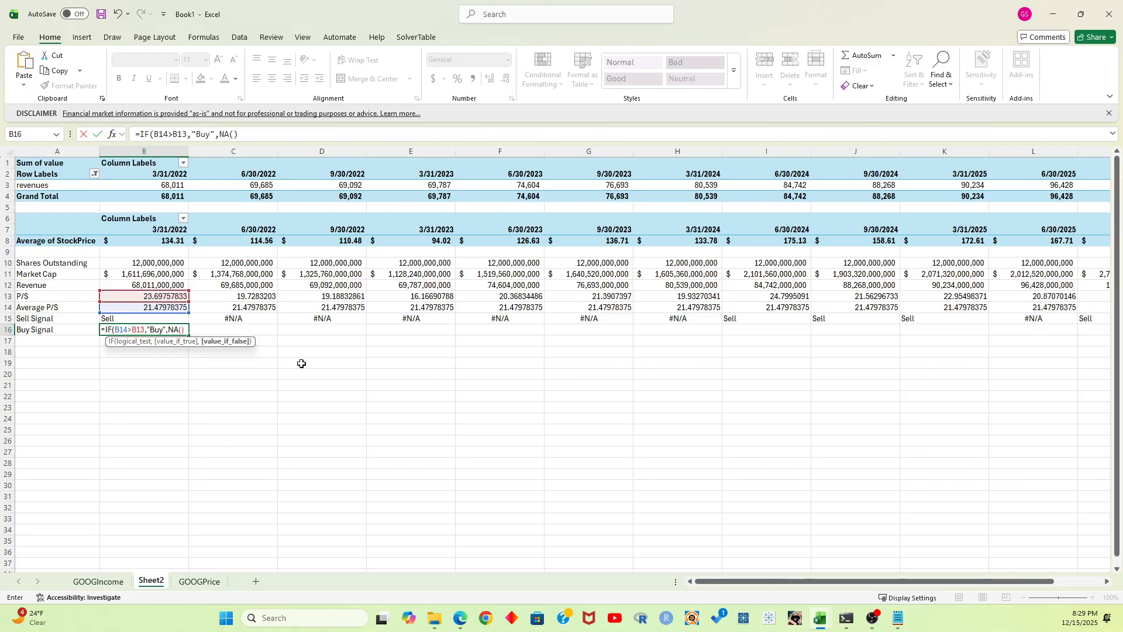
pyautogui.press('Return')
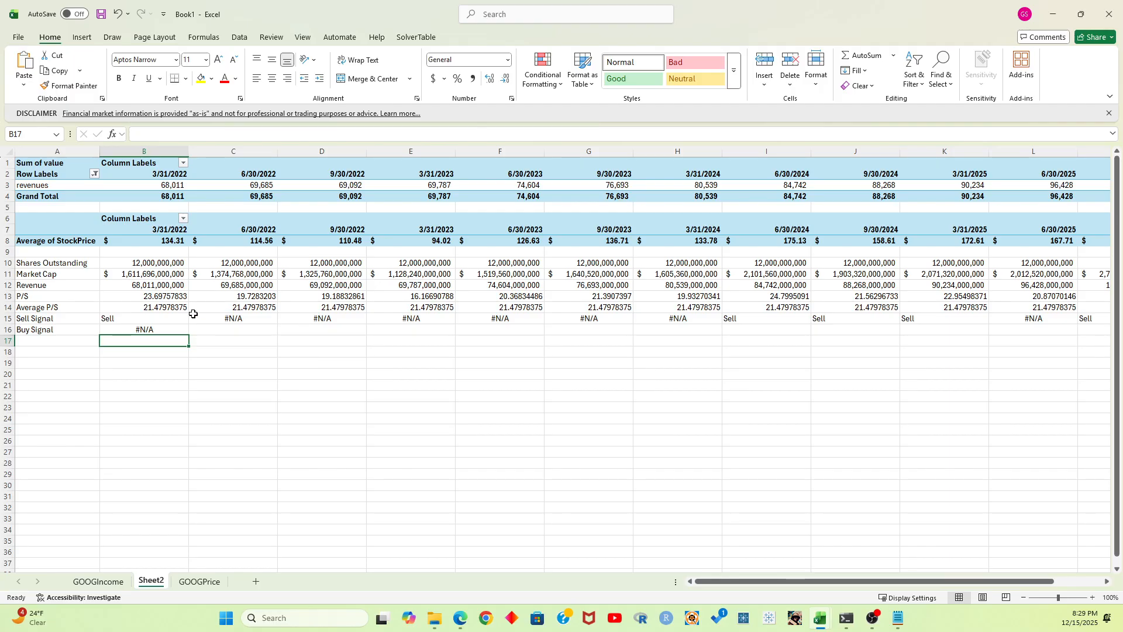
# Fill the buy signal formula from B16 across the quarters through M16
pyautogui.click(145, 329)
pyautogui.moveTo(189, 335); pyautogui.dragTo(28, 329)
pyautogui.moveTo(1041, 321); pyautogui.dragTo(979, 316)
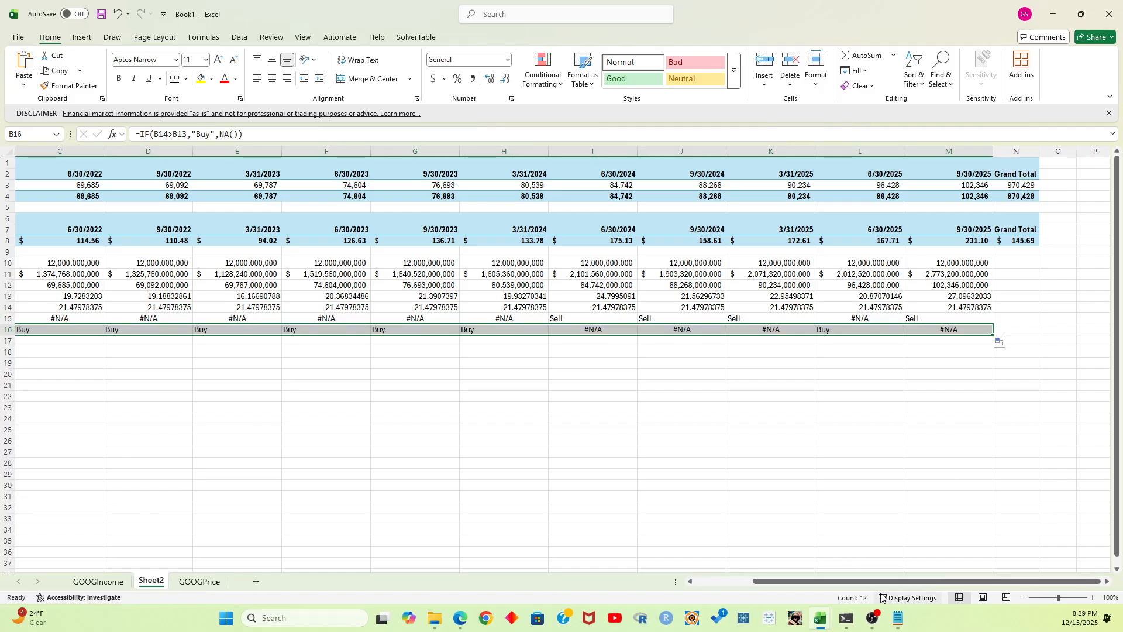
# Start a new conditional formatting rule on B16:M16 for cells with specific text containing "Buy"
pyautogui.hscroll(-2, 881, 587)
pyautogui.click(543, 71)
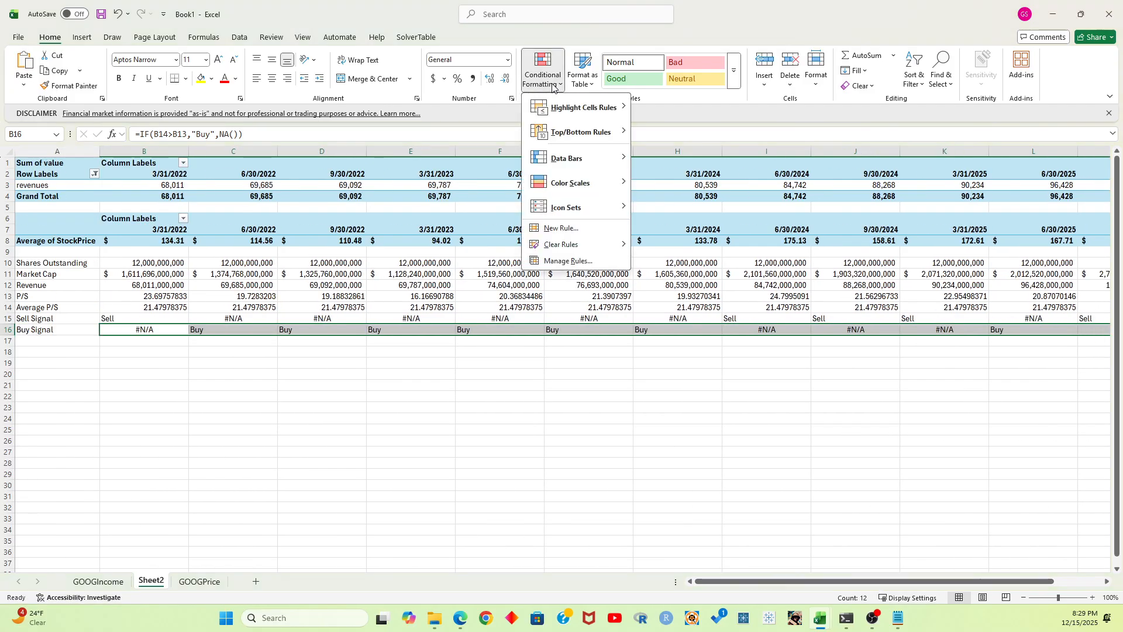
pyautogui.click(562, 228)
pyautogui.click(407, 108)
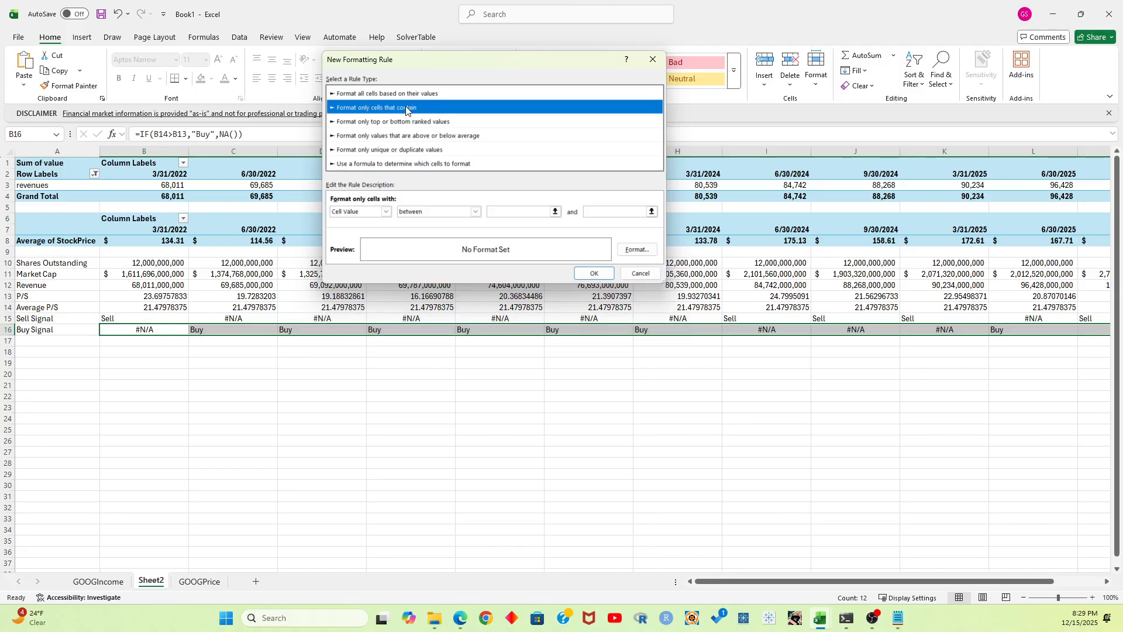
pyautogui.click(386, 212)
pyautogui.click(378, 227)
pyautogui.click(487, 211)
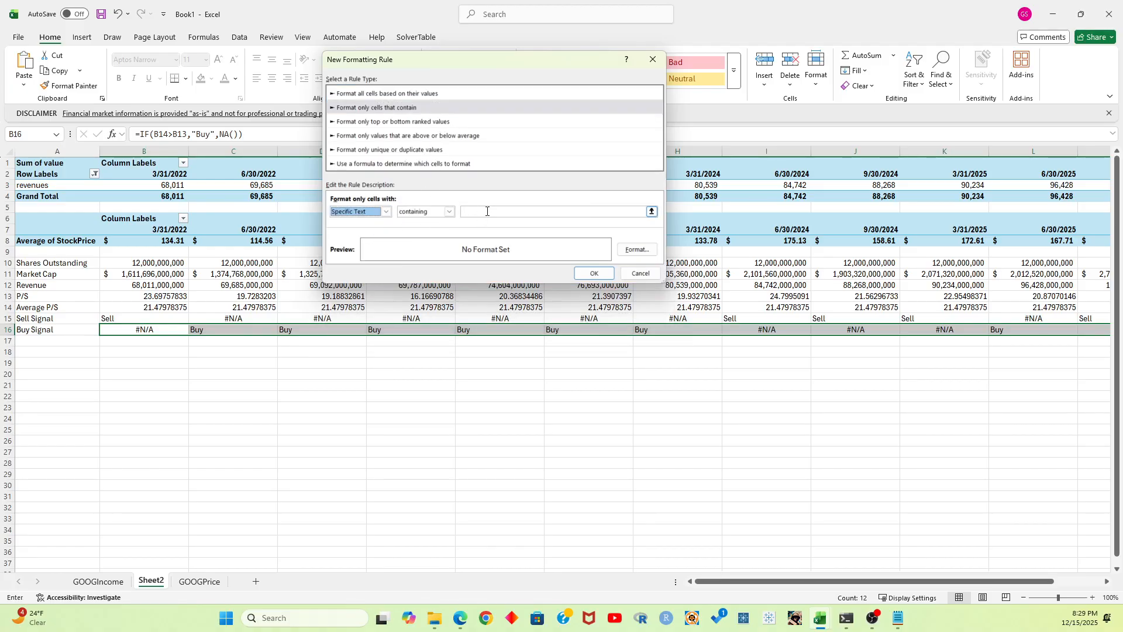
pyautogui.write('Buy')
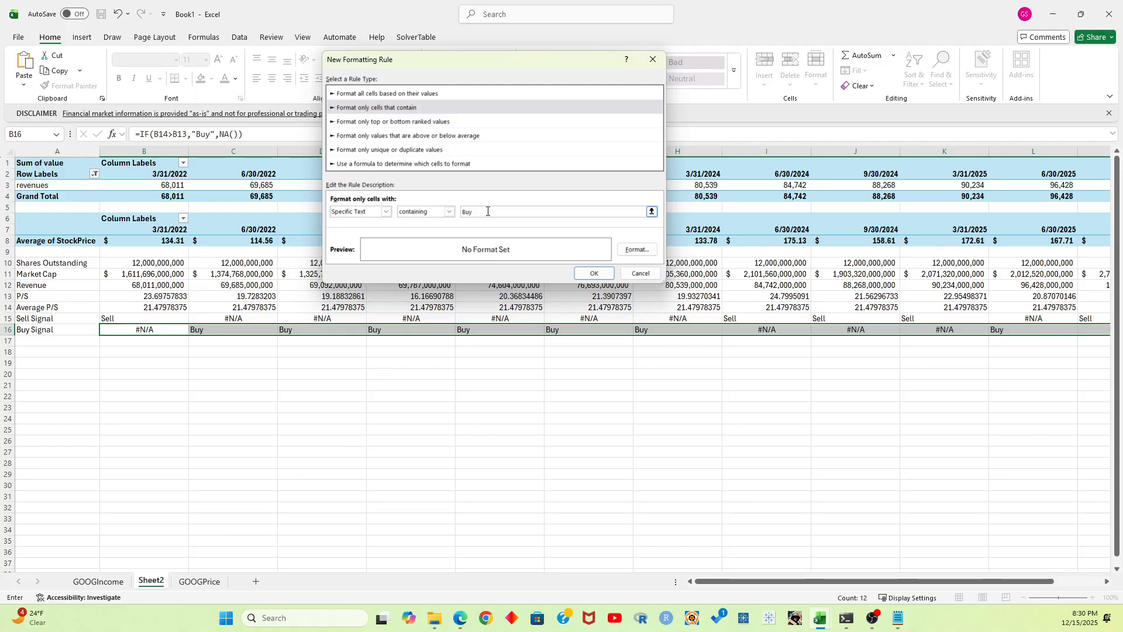
# Give the "Buy" rule a bold dark green font with a light green fill and apply it
pyautogui.click(637, 249)
pyautogui.click(496, 87)
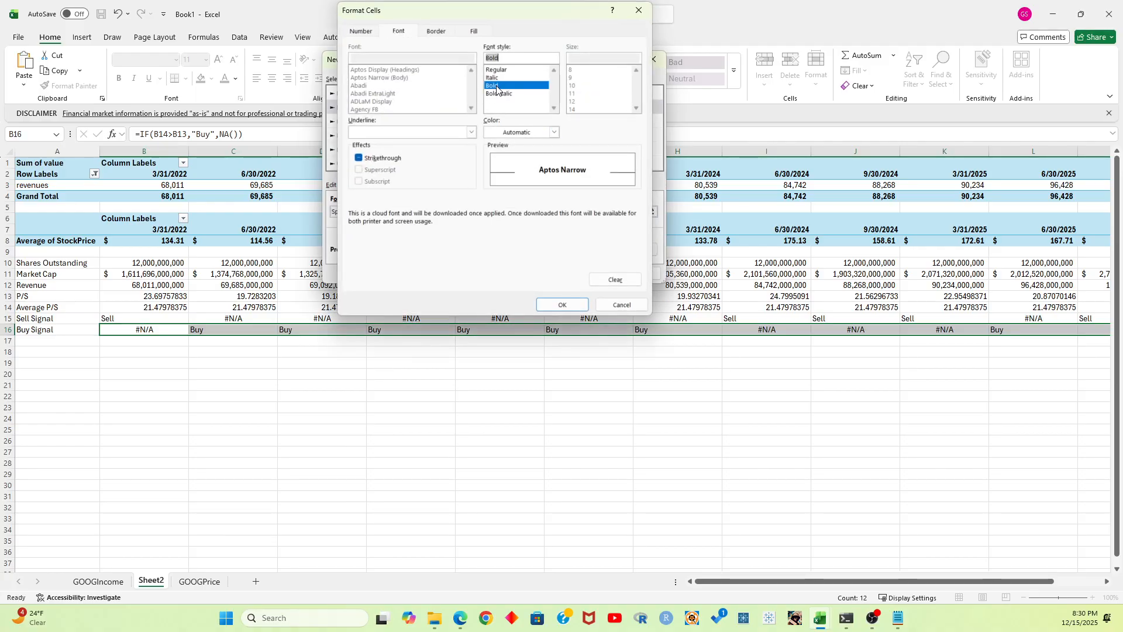
pyautogui.click(554, 132)
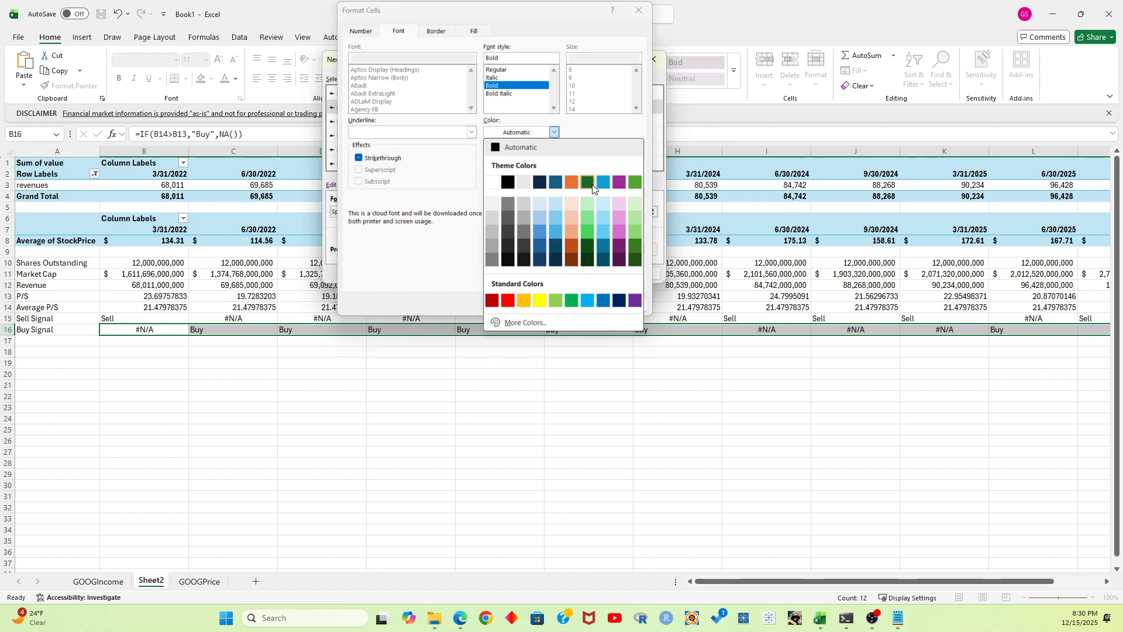
pyautogui.click(587, 182)
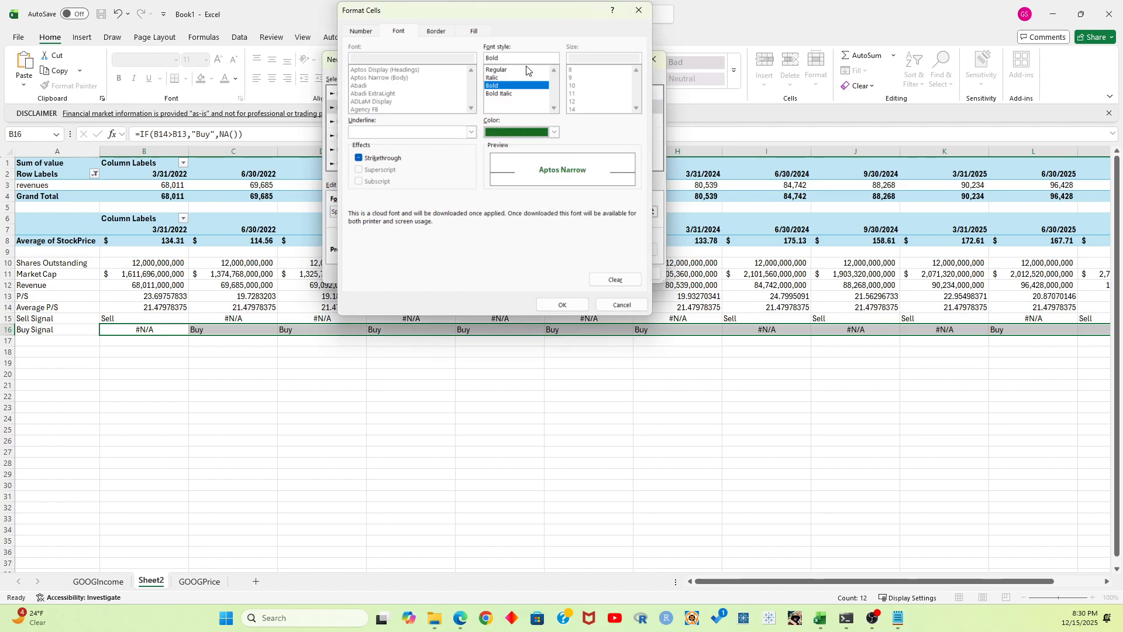
pyautogui.click(475, 32)
pyautogui.click(423, 87)
pyautogui.click(562, 304)
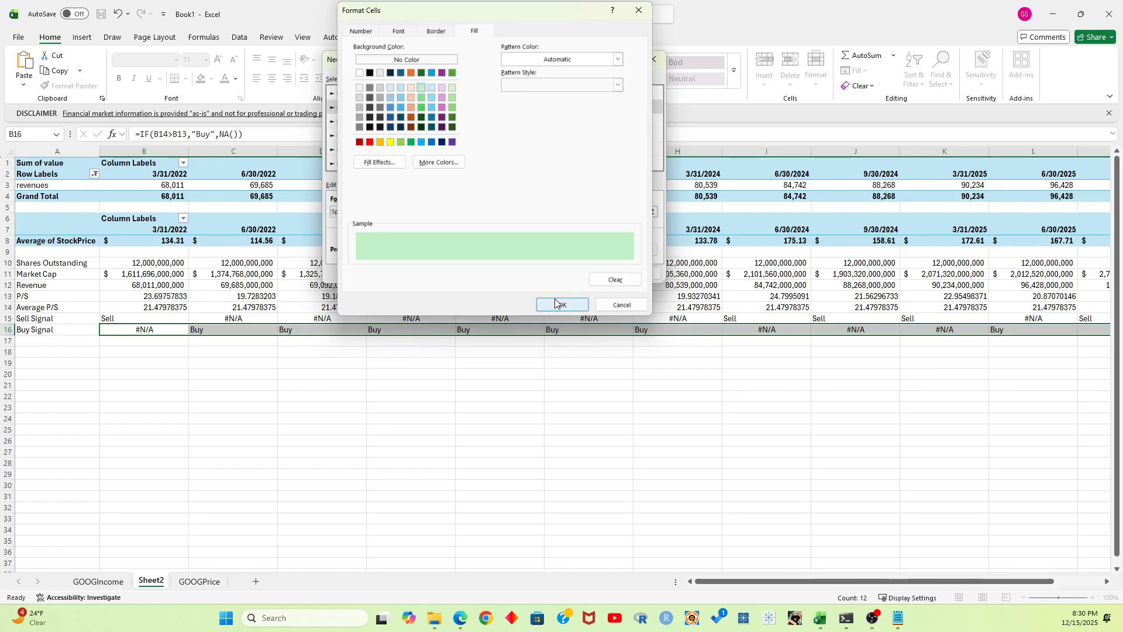
pyautogui.click(585, 271)
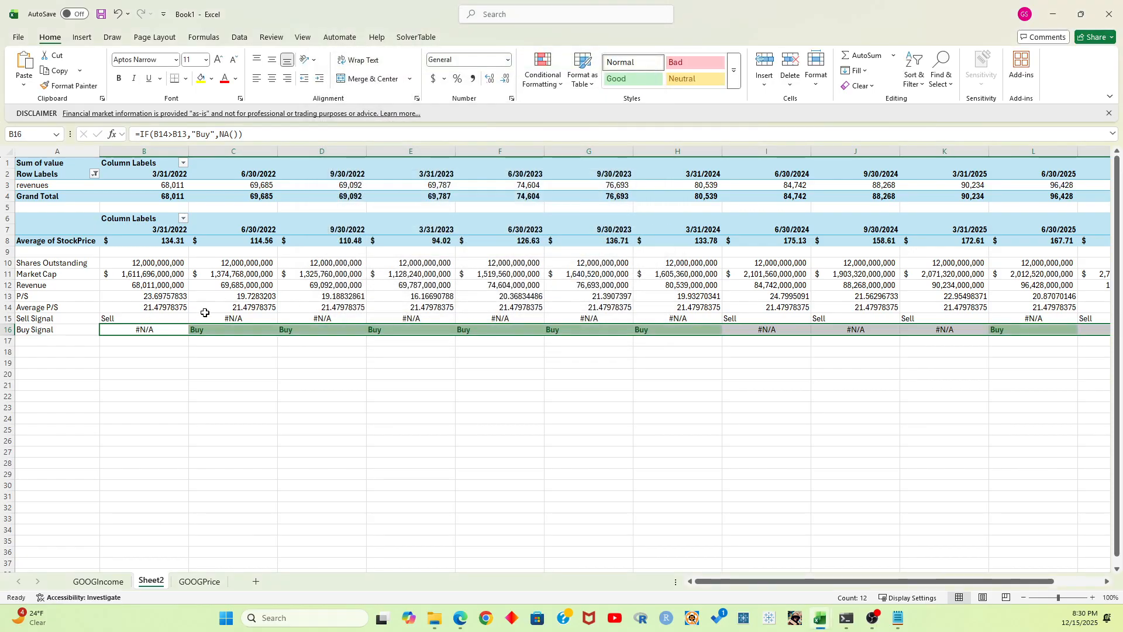
# Start a new conditional formatting rule on B15:M15 for cells with specific text containing "Sell"
pyautogui.moveTo(144, 318); pyautogui.dragTo(1093, 318)
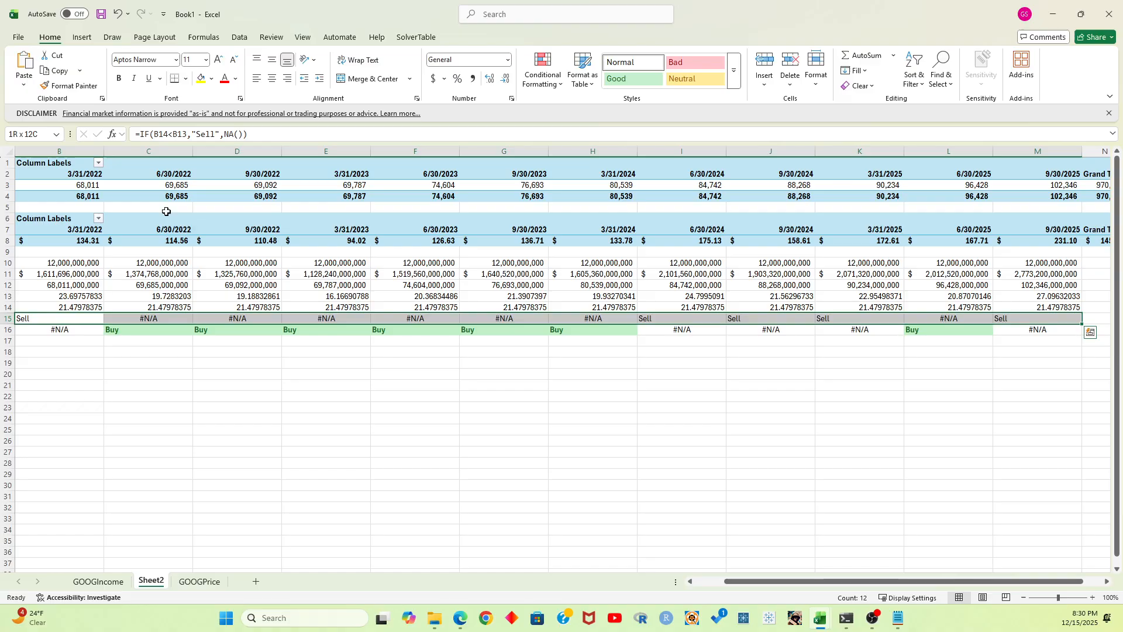
pyautogui.click(543, 69)
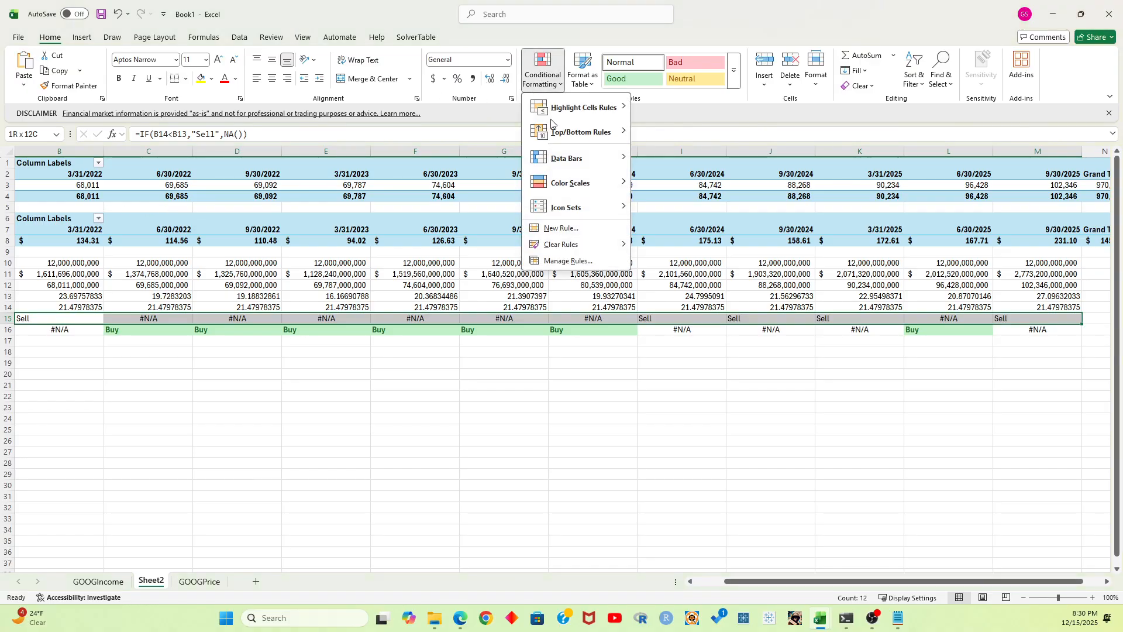
pyautogui.click(557, 227)
pyautogui.click(430, 97)
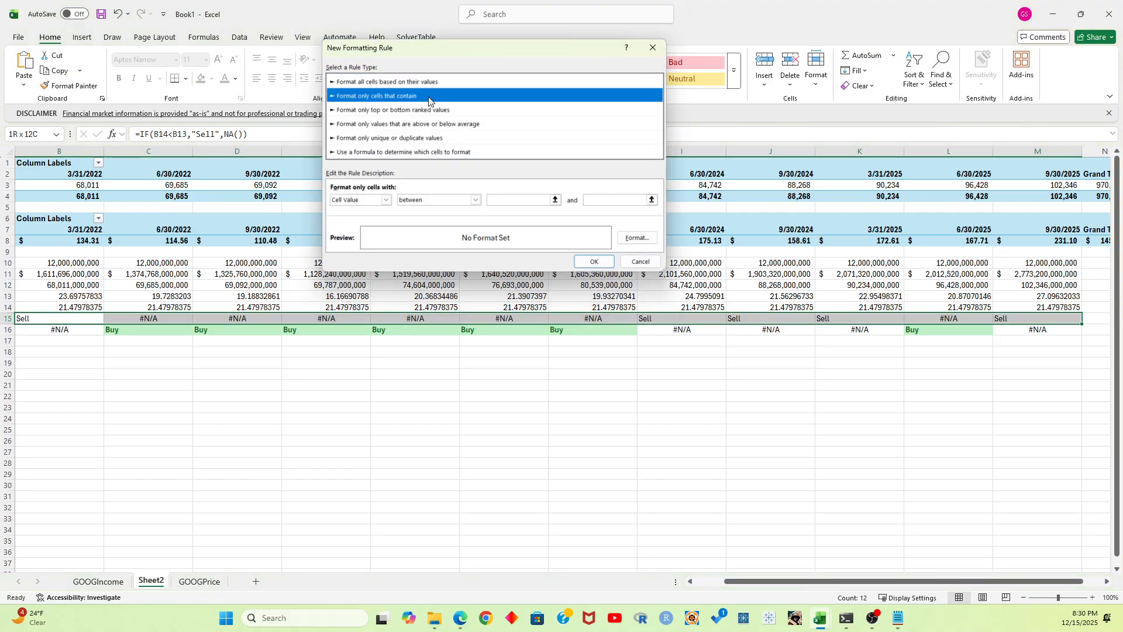
pyautogui.click(386, 200)
pyautogui.click(356, 220)
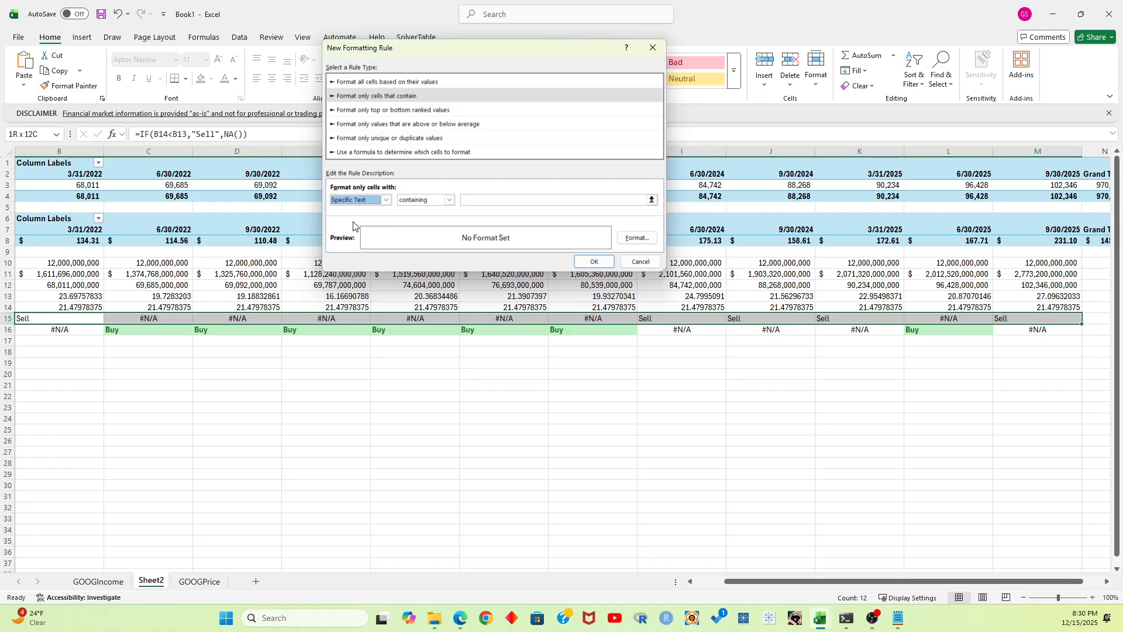
pyautogui.click(518, 202)
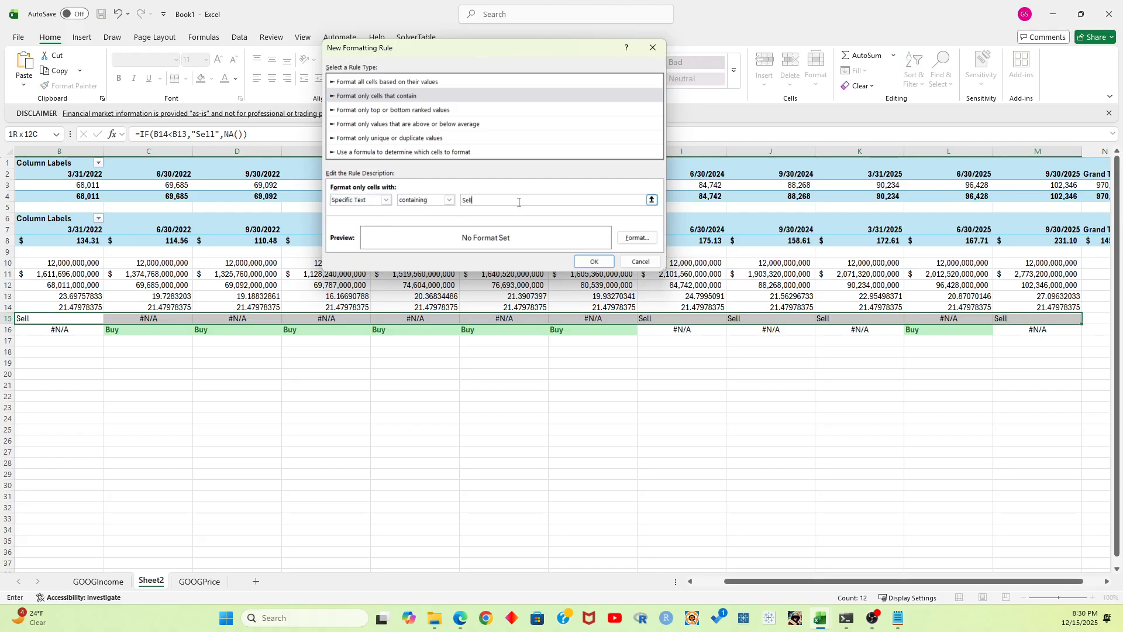
# Give the "Sell" rule a bold red font with a light orange fill and apply it
pyautogui.click(637, 238)
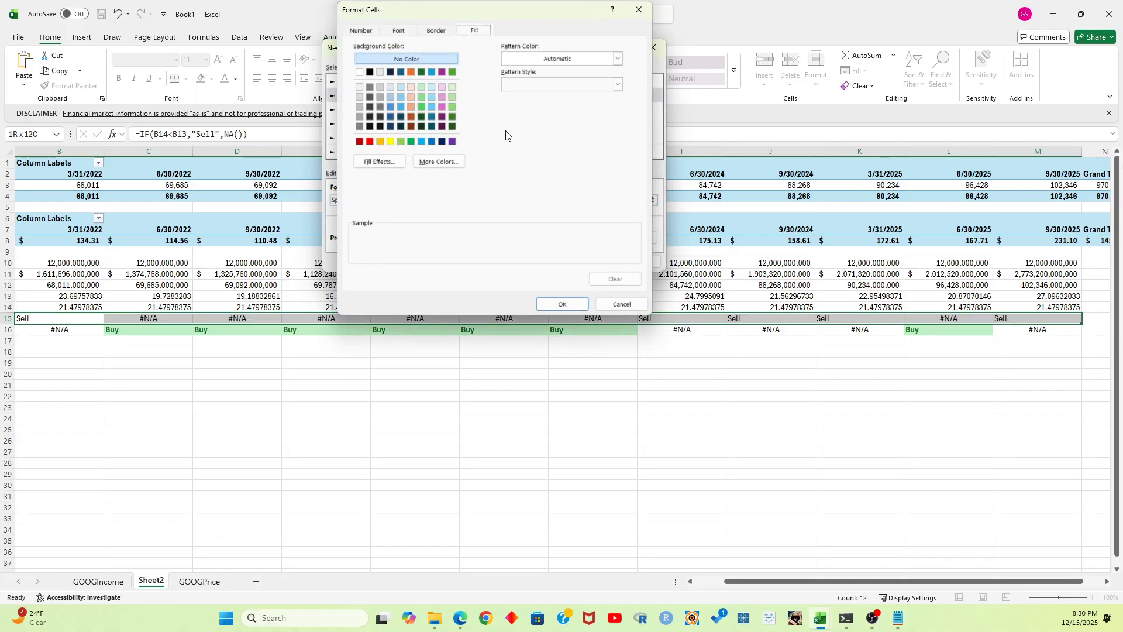
pyautogui.click(410, 86)
pyautogui.click(399, 30)
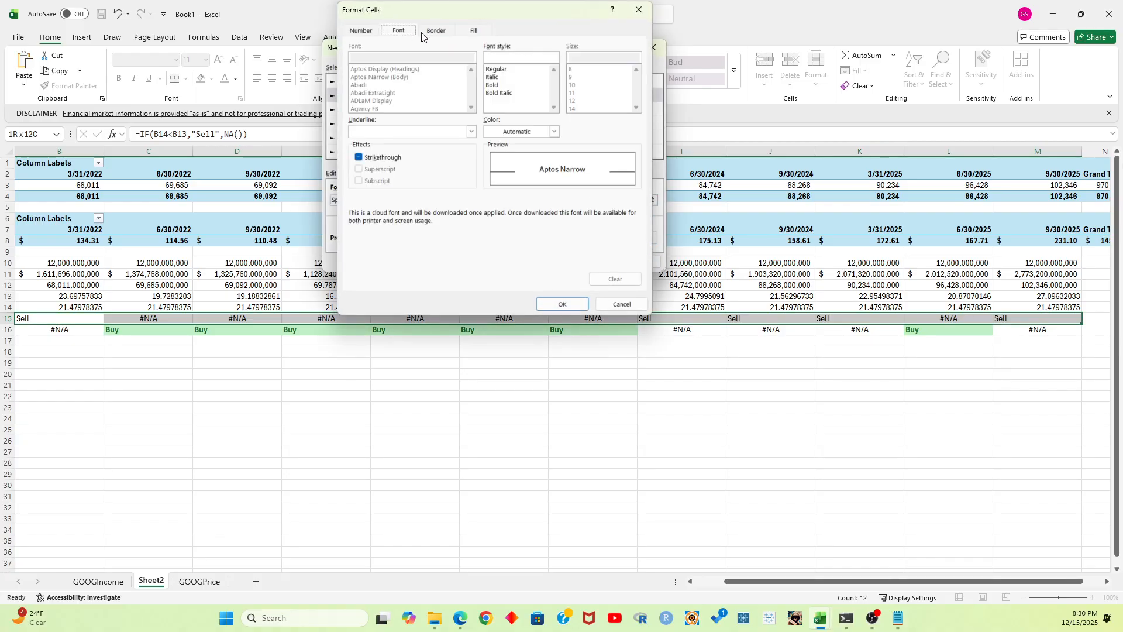
pyautogui.click(497, 86)
pyautogui.click(554, 132)
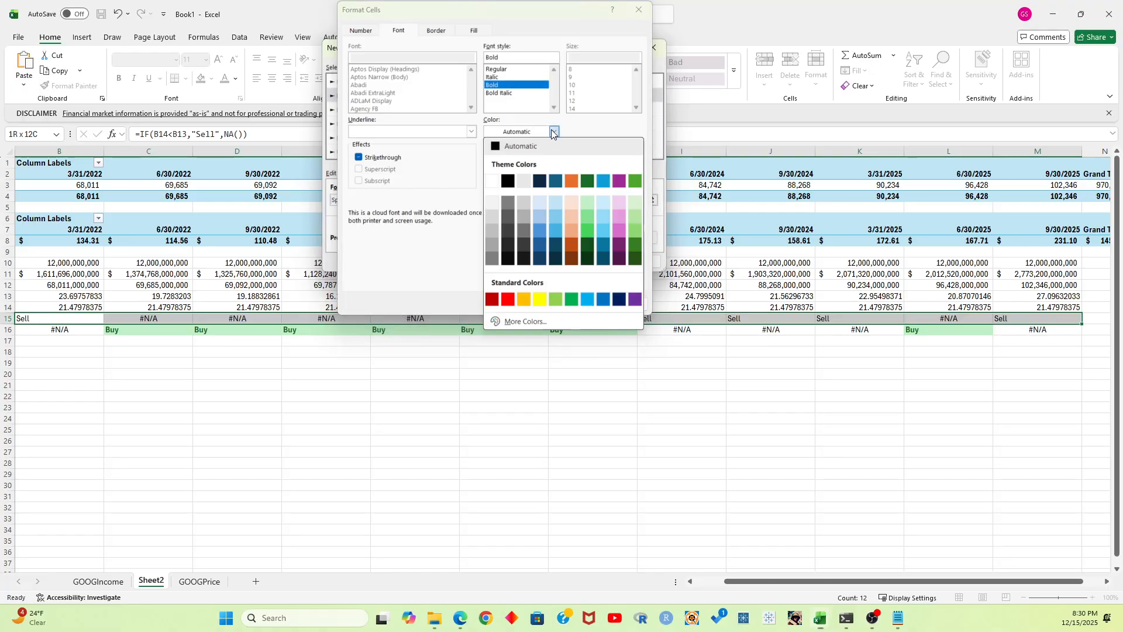
pyautogui.click(516, 294)
pyautogui.click(560, 304)
pyautogui.click(584, 261)
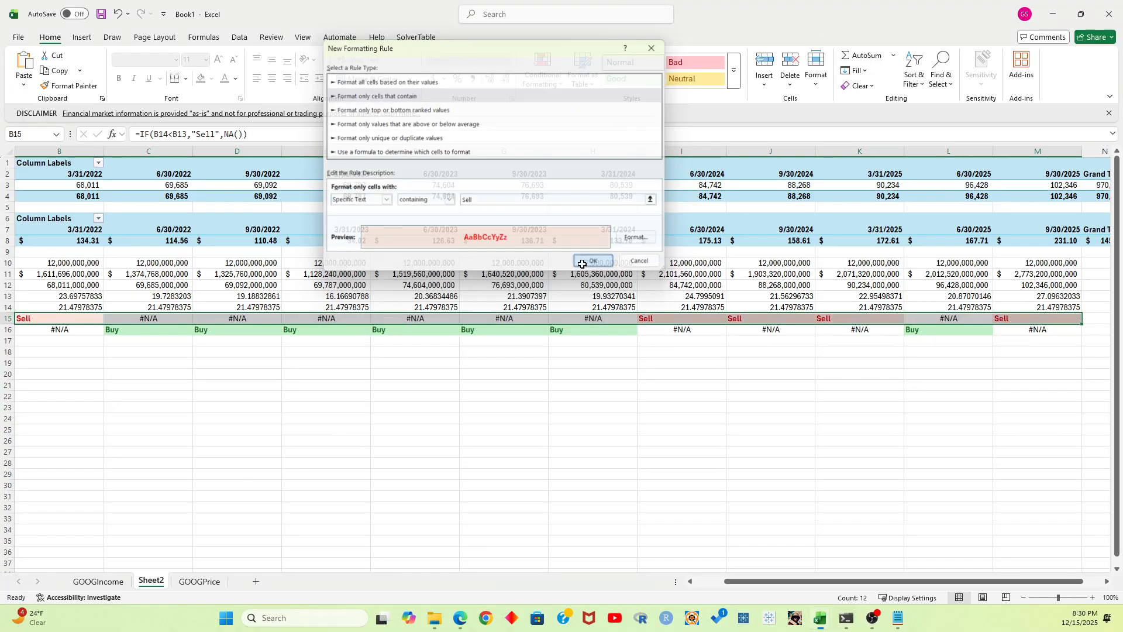
pyautogui.click(564, 390)
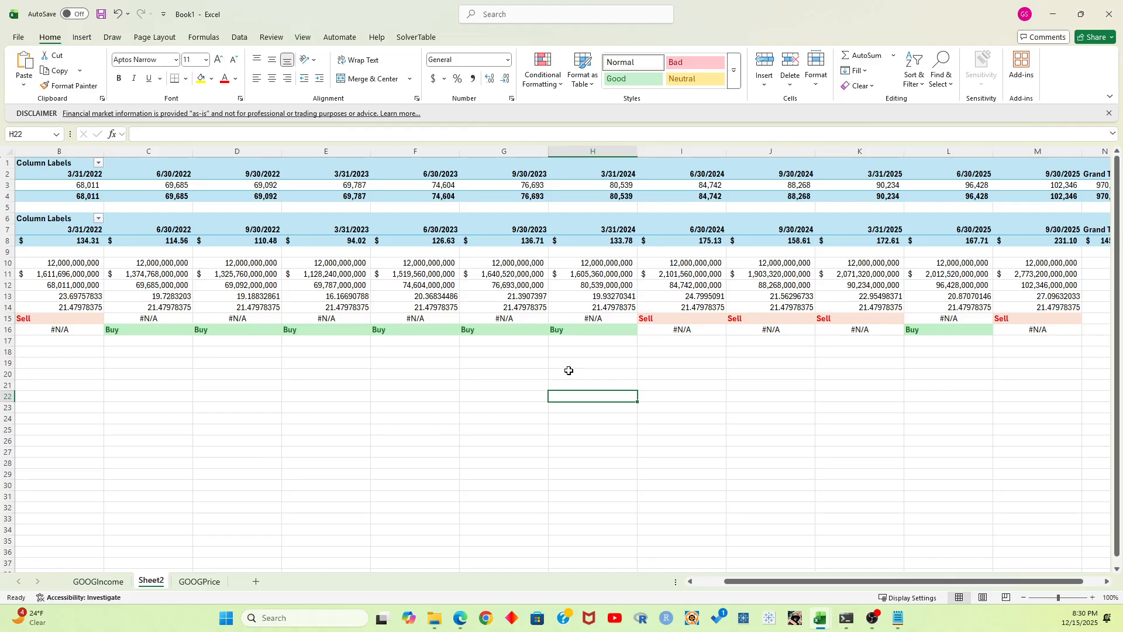
# Enter the row label DATE in A9, above Shares Outstanding
pyautogui.moveTo(851, 583); pyautogui.dragTo(750, 587)
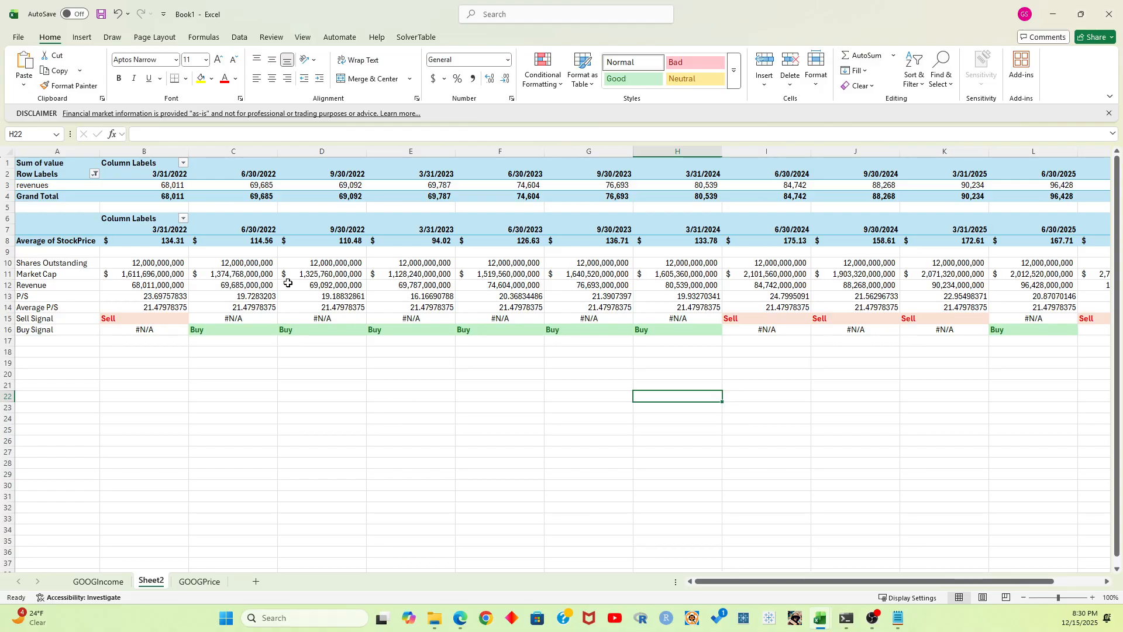
pyautogui.click(55, 349)
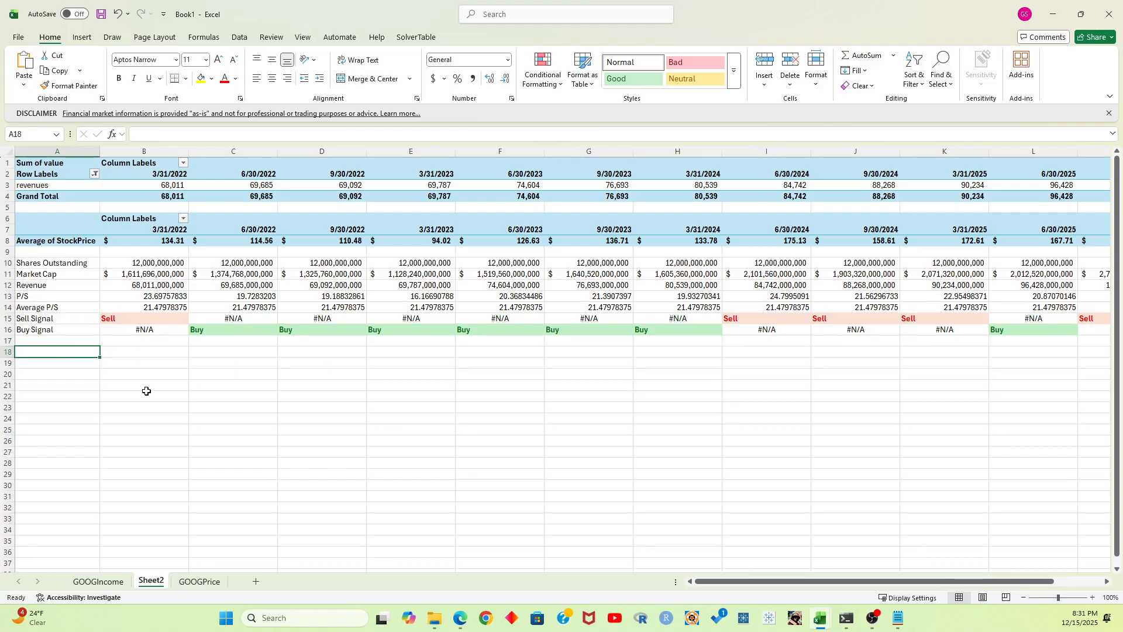
pyautogui.press('Up')
pyautogui.press('Up')
pyautogui.press('Up')
pyautogui.press('Up')
pyautogui.press('Up')
pyautogui.press('Up')
pyautogui.press('Up')
pyautogui.press('Up')
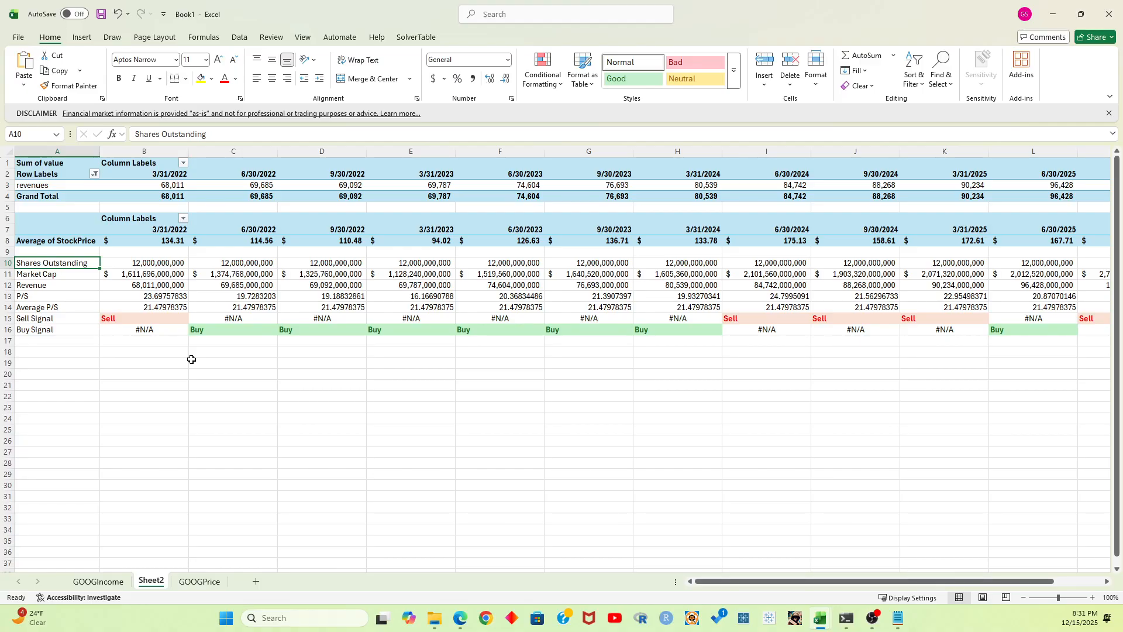
pyautogui.press('Down')
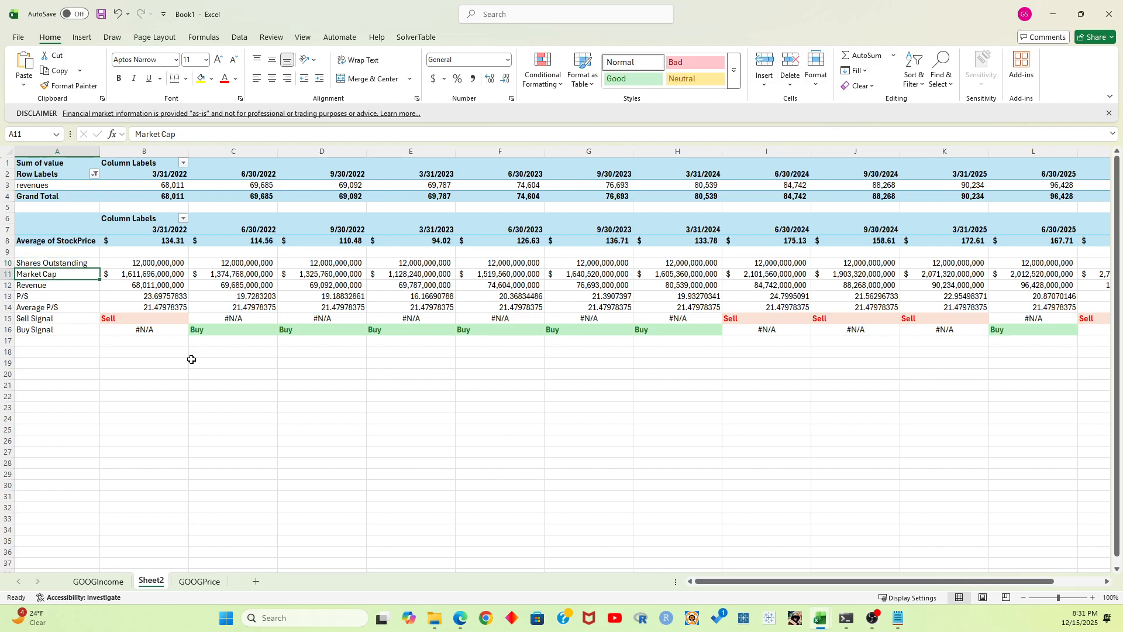
pyautogui.press('Up')
pyautogui.press('Up')
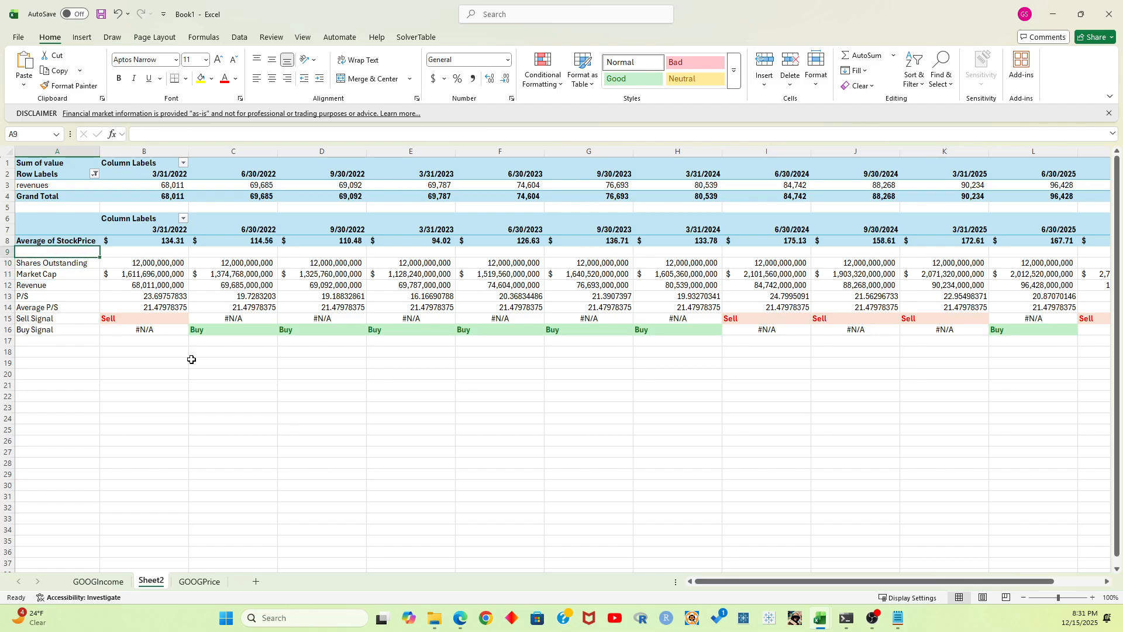
pyautogui.write('DATE')
pyautogui.press('Tab')
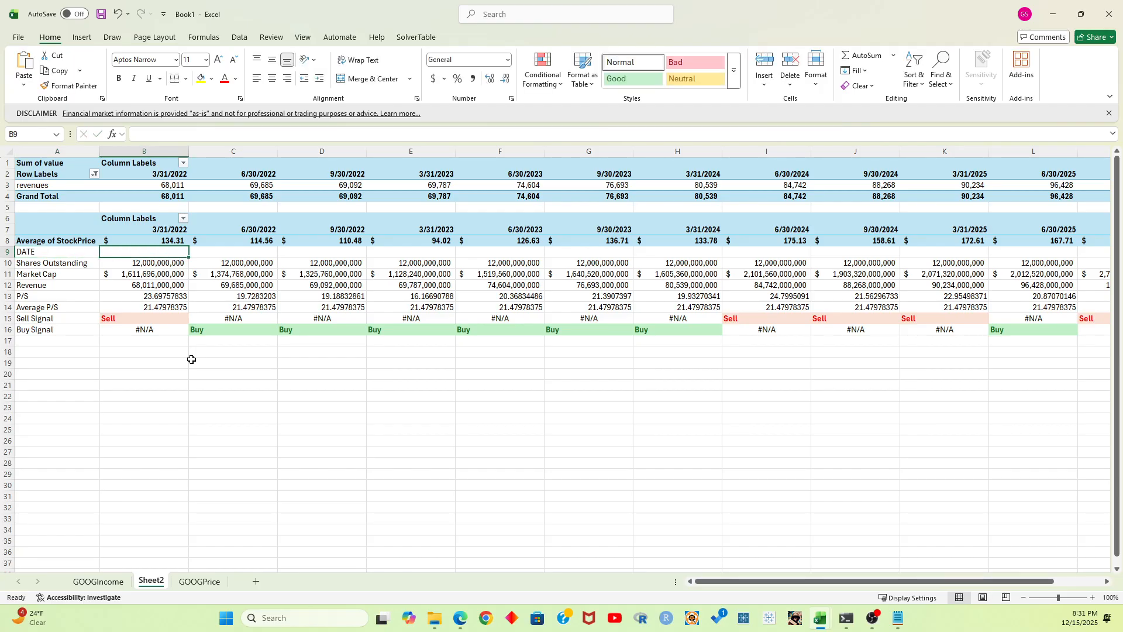
# Enter =B2 in B9 and fill it across the quarters through M9
pyautogui.write('=')
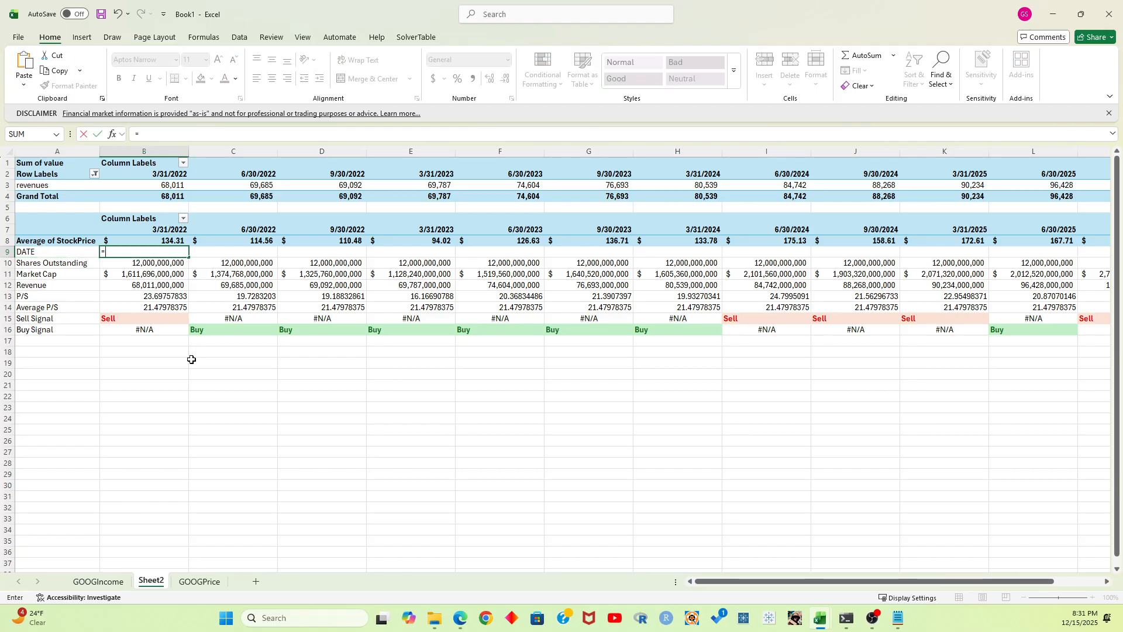
pyautogui.write('B2')
pyautogui.press('Return')
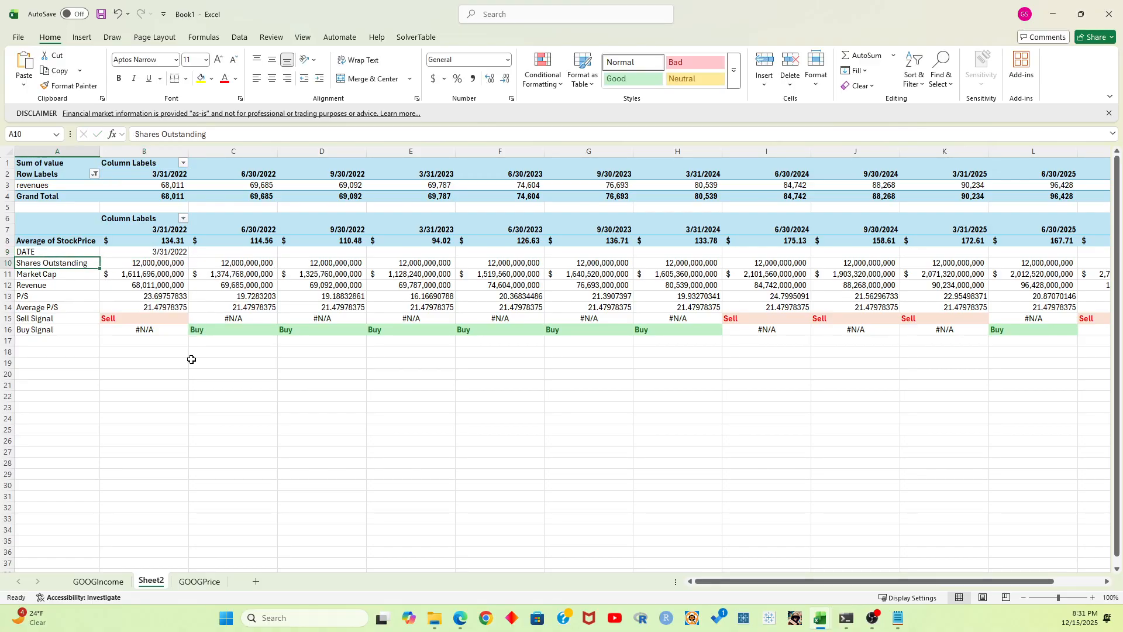
pyautogui.press('Up')
pyautogui.press('Right')
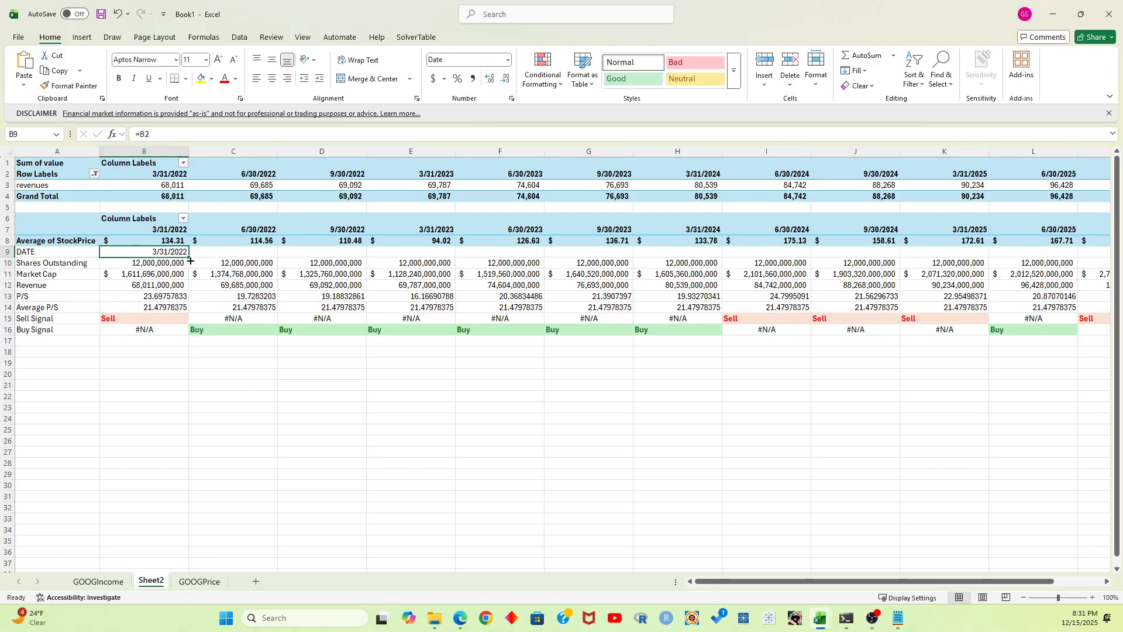
pyautogui.moveTo(190, 260); pyautogui.dragTo(993, 219)
# Bold the DATE row and move the analysis block A9:M16 down one row to start at A10
pyautogui.press('Home')
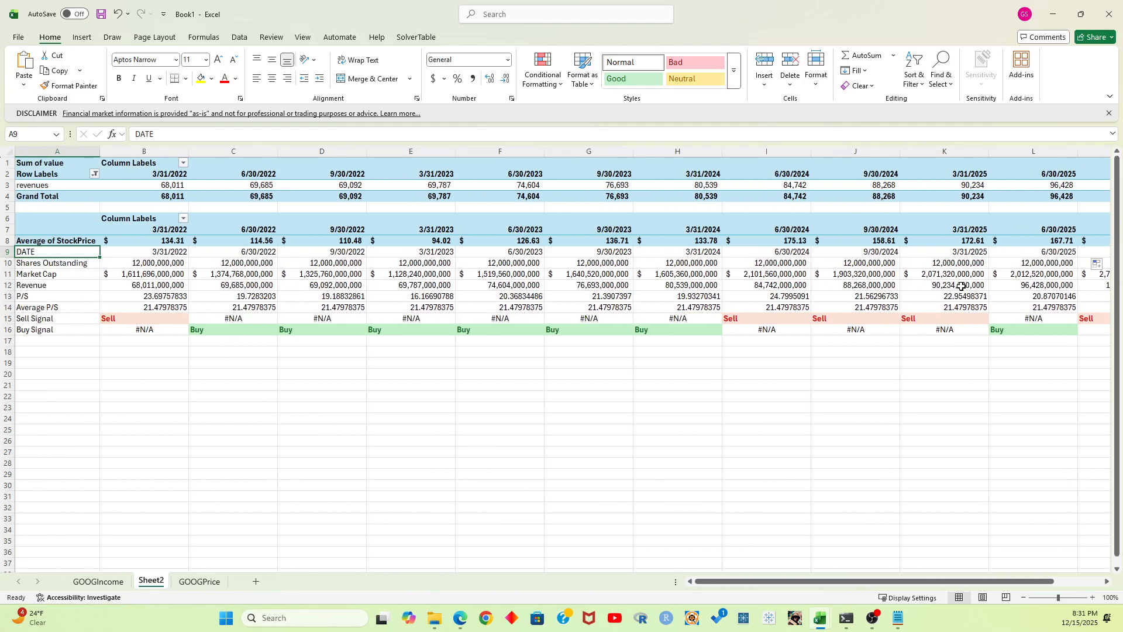
pyautogui.hotkey('ctrl', 'shift', 'Right')
pyautogui.hotkey('ctrl', 'b')
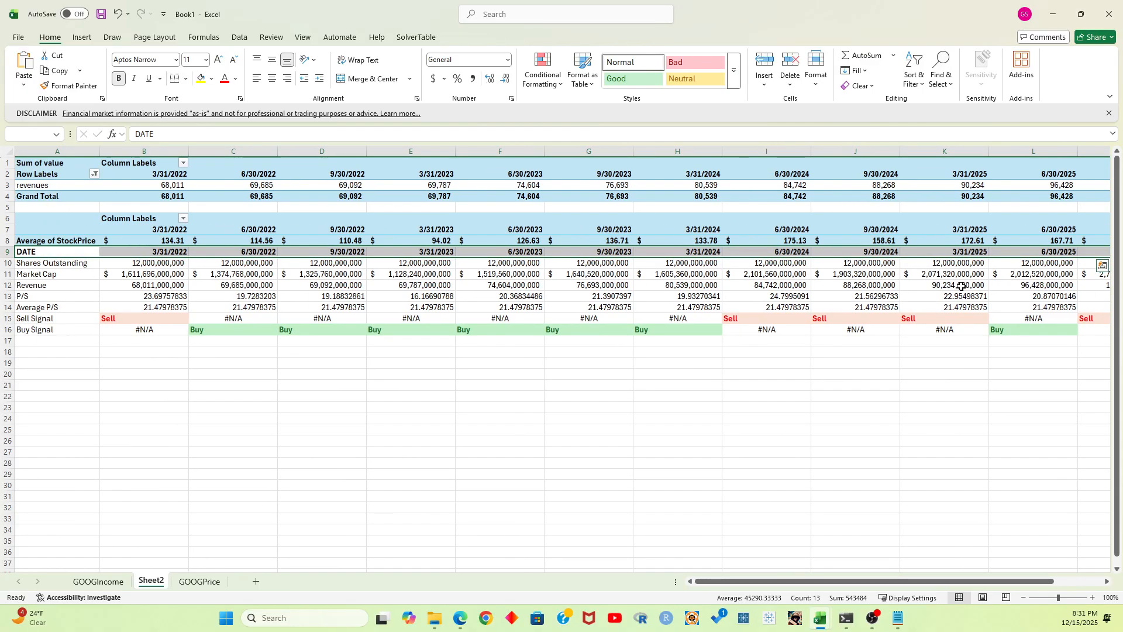
pyautogui.hotkey('ctrl', 'shift', 'Down')
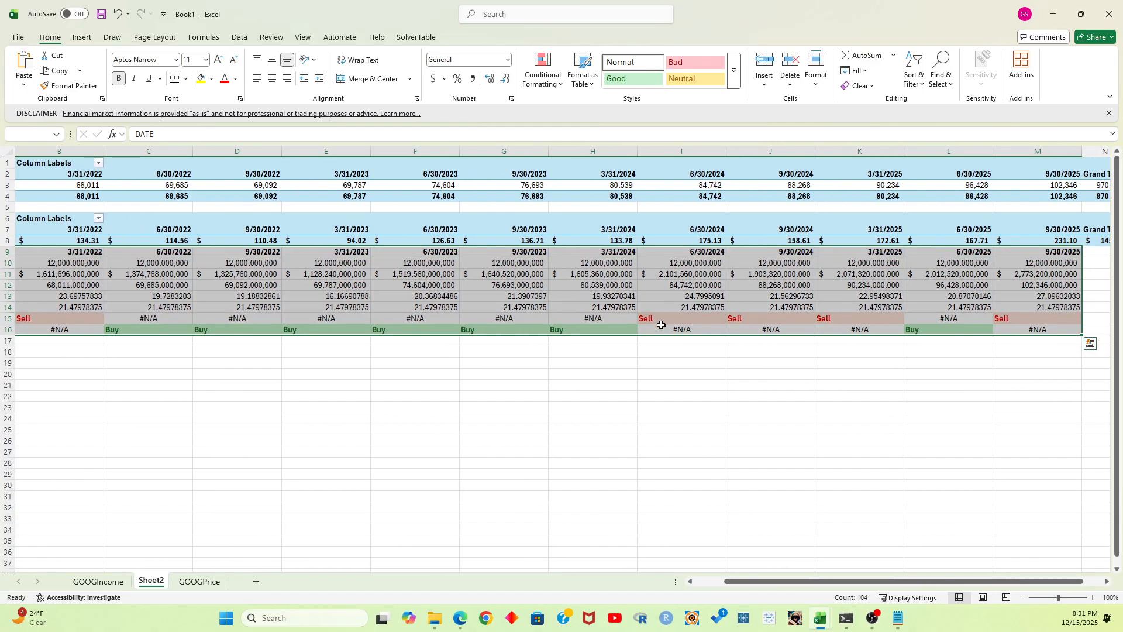
pyautogui.moveTo(646, 335); pyautogui.dragTo(653, 346)
pyautogui.click(735, 419)
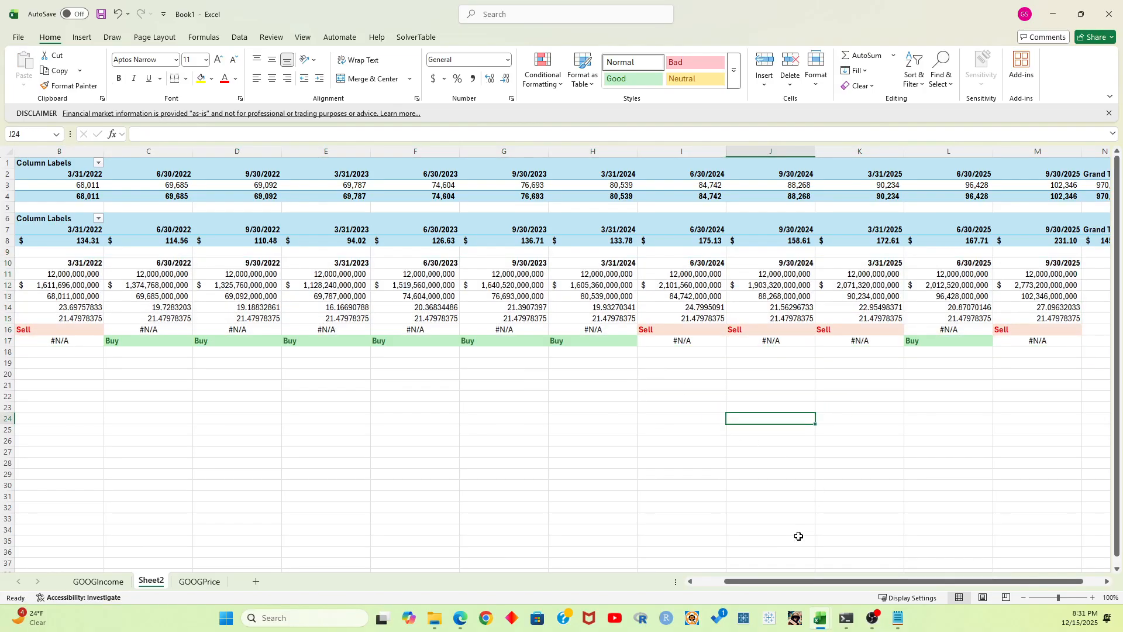
pyautogui.moveTo(816, 580); pyautogui.dragTo(787, 581)
pyautogui.click(46, 261)
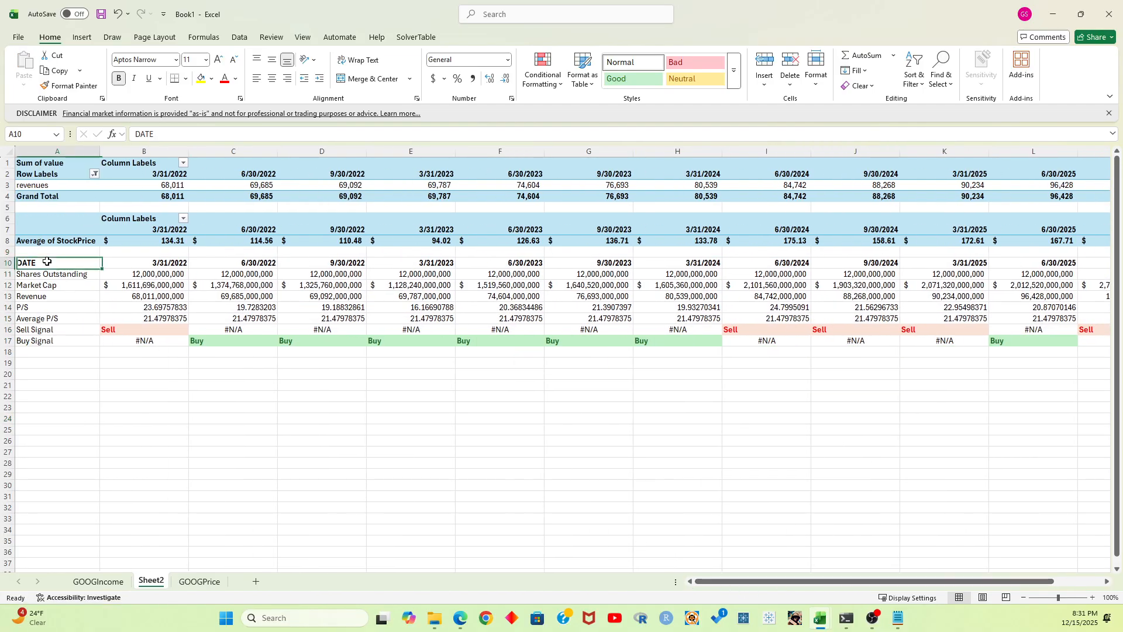
pyautogui.hotkey('ctrl', 'shift', 'Right')
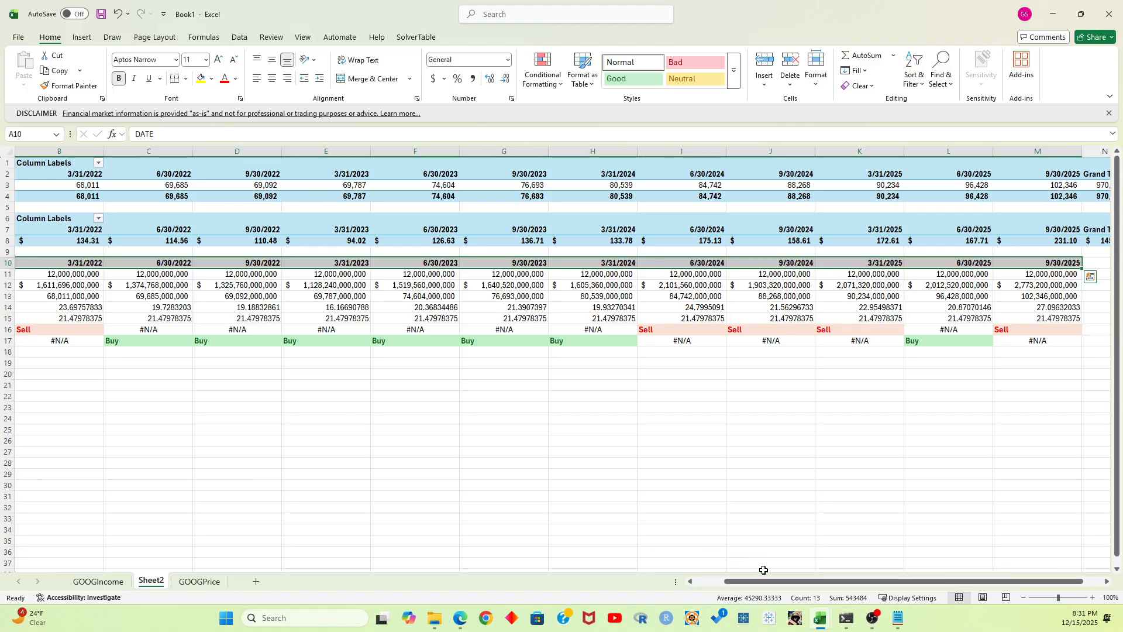
pyautogui.moveTo(768, 579); pyautogui.dragTo(739, 580)
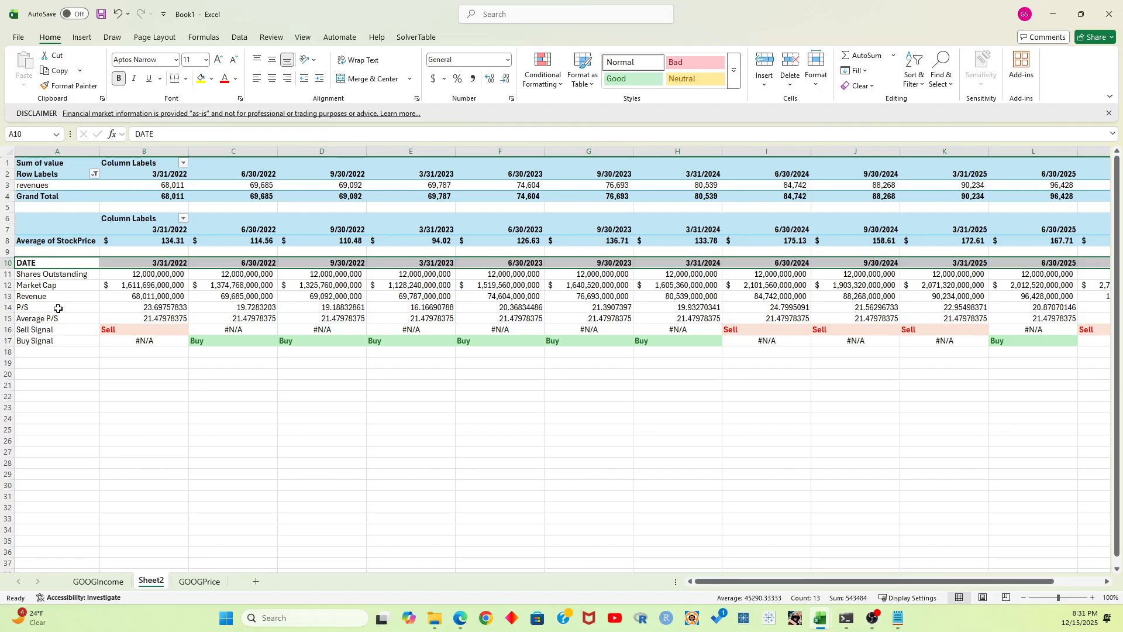
pyautogui.click(65, 242)
pyautogui.hscroll(2, 227, 278)
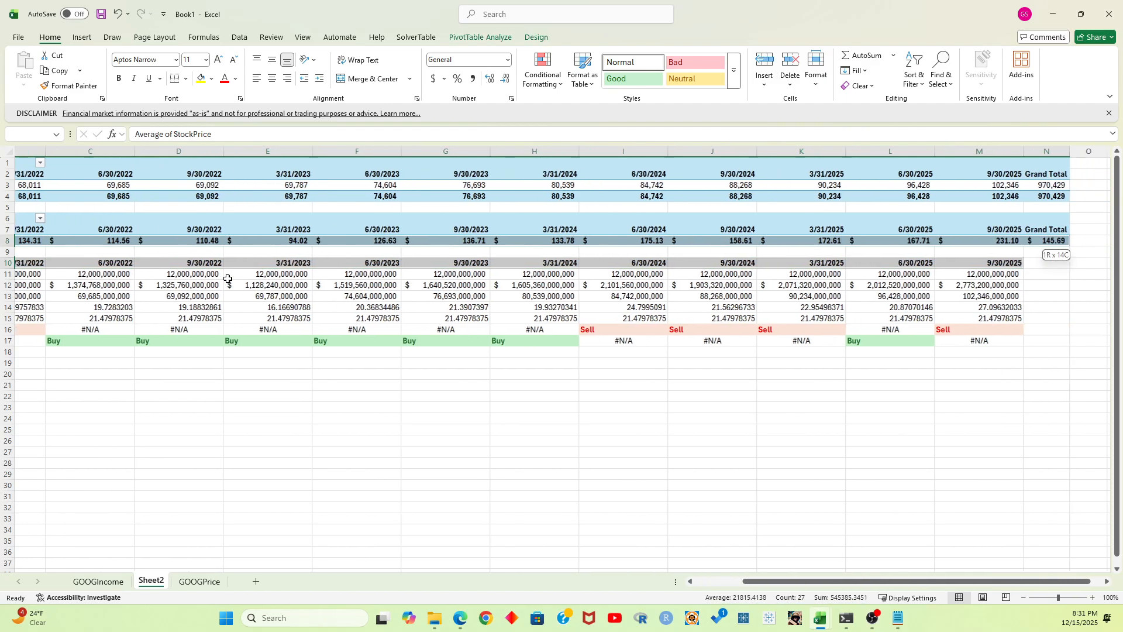
pyautogui.hotkey('shift', 'Left')
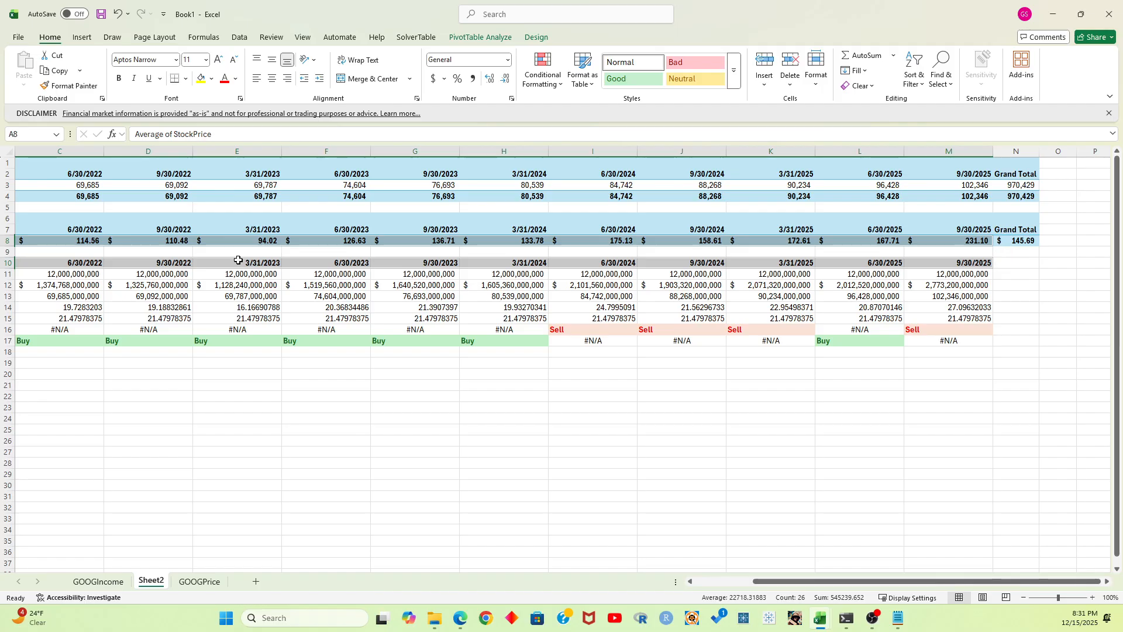
pyautogui.click(240, 37)
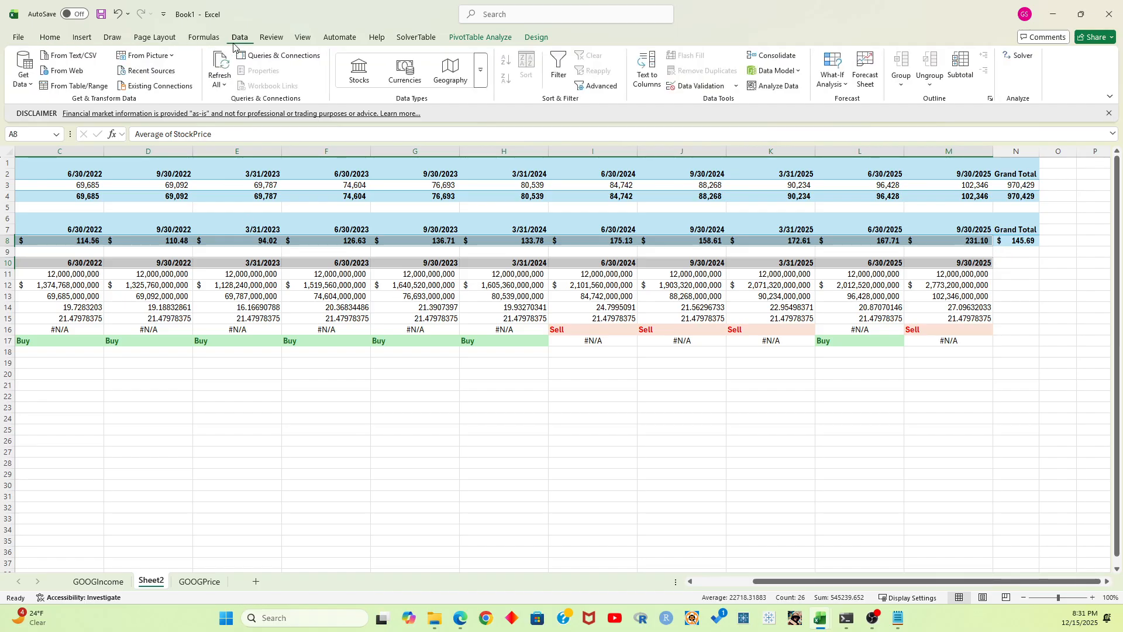
pyautogui.click(81, 37)
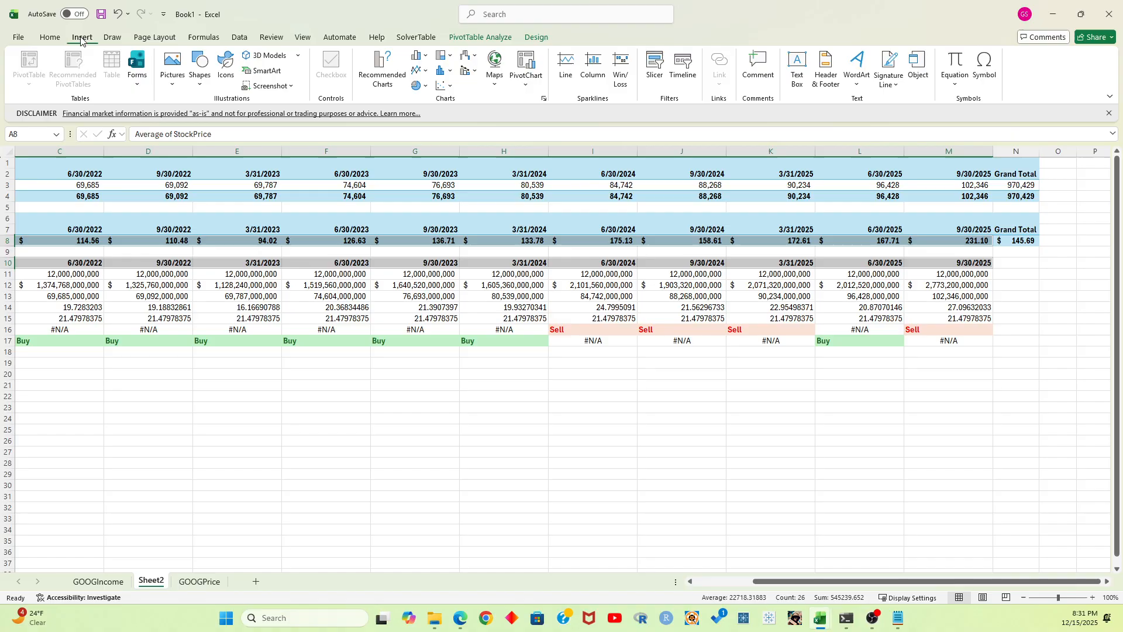
pyautogui.click(419, 70)
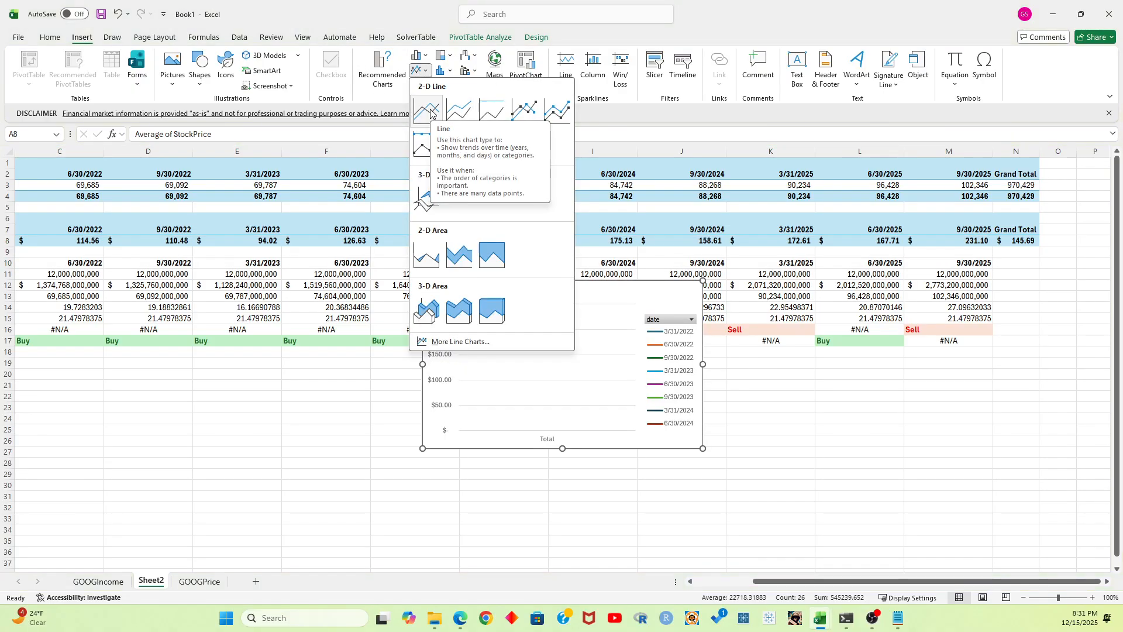
pyautogui.click(595, 367)
pyautogui.click(595, 373)
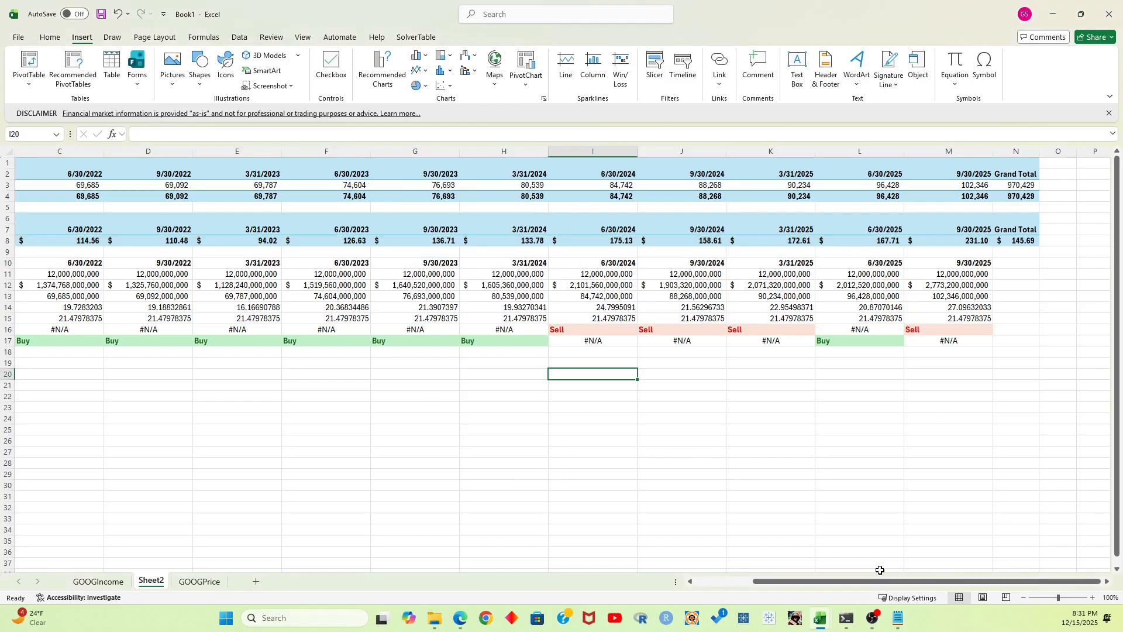
pyautogui.moveTo(849, 586); pyautogui.dragTo(694, 582)
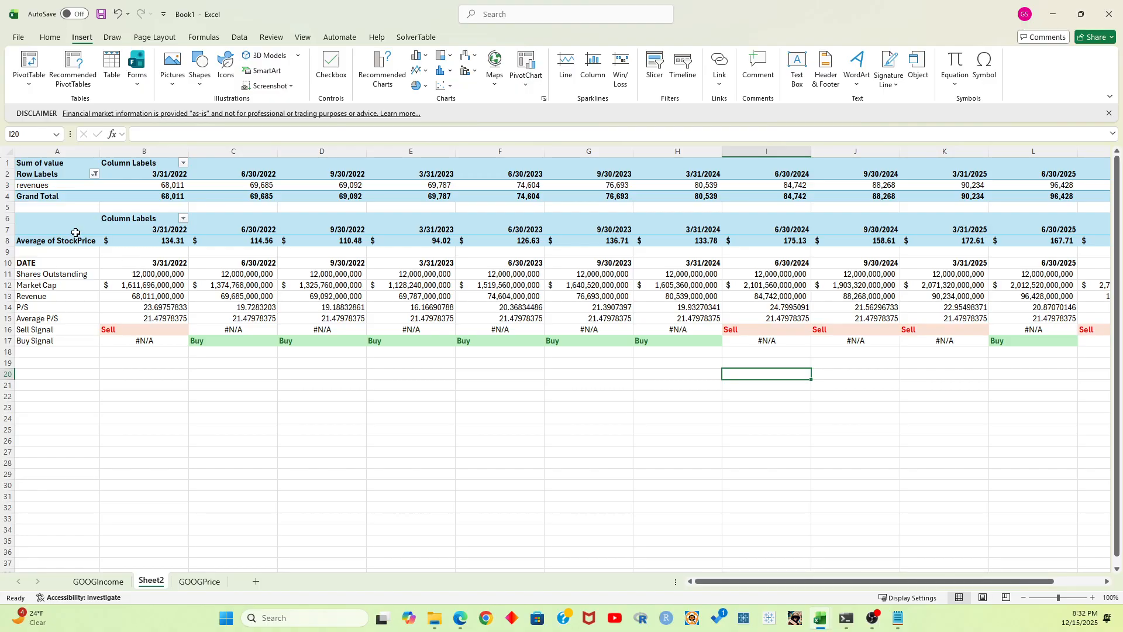
pyautogui.moveTo(76, 232); pyautogui.dragTo(71, 240)
pyautogui.hotkey('shift', 'Right')
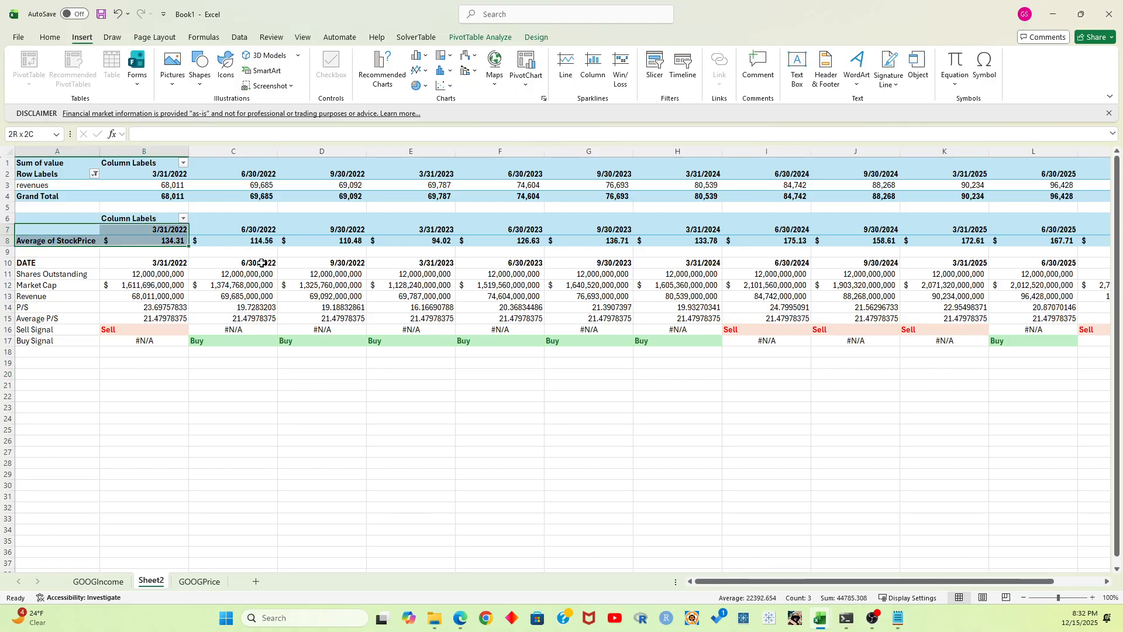
pyautogui.hotkey('ctrl', 'shift', 'Right')
pyautogui.hotkey('shift', 'Left')
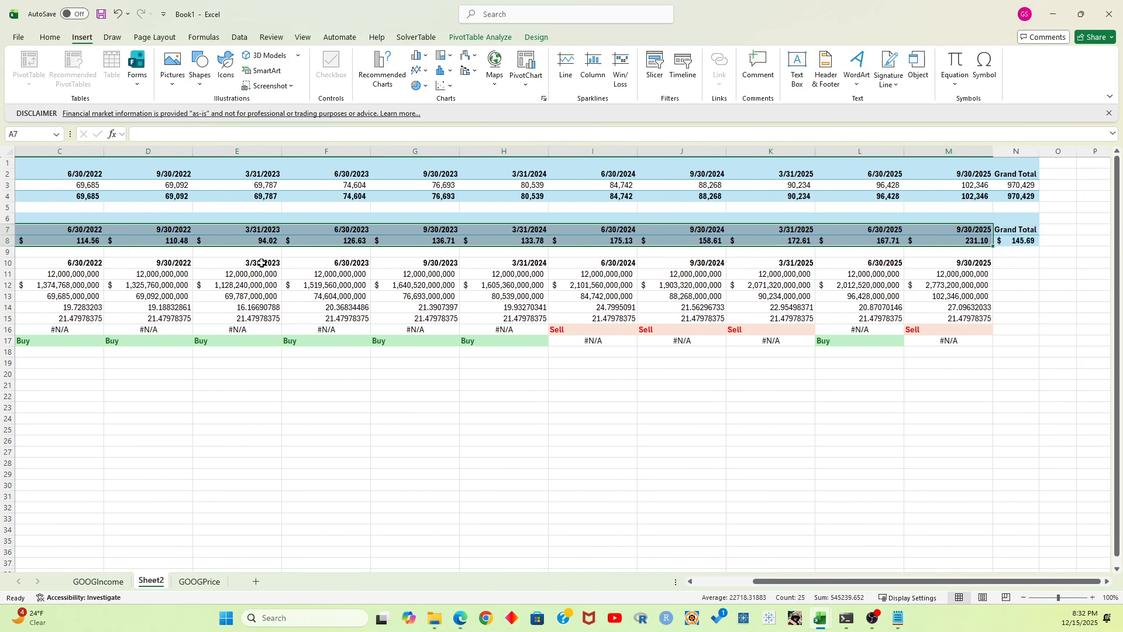
pyautogui.click(419, 71)
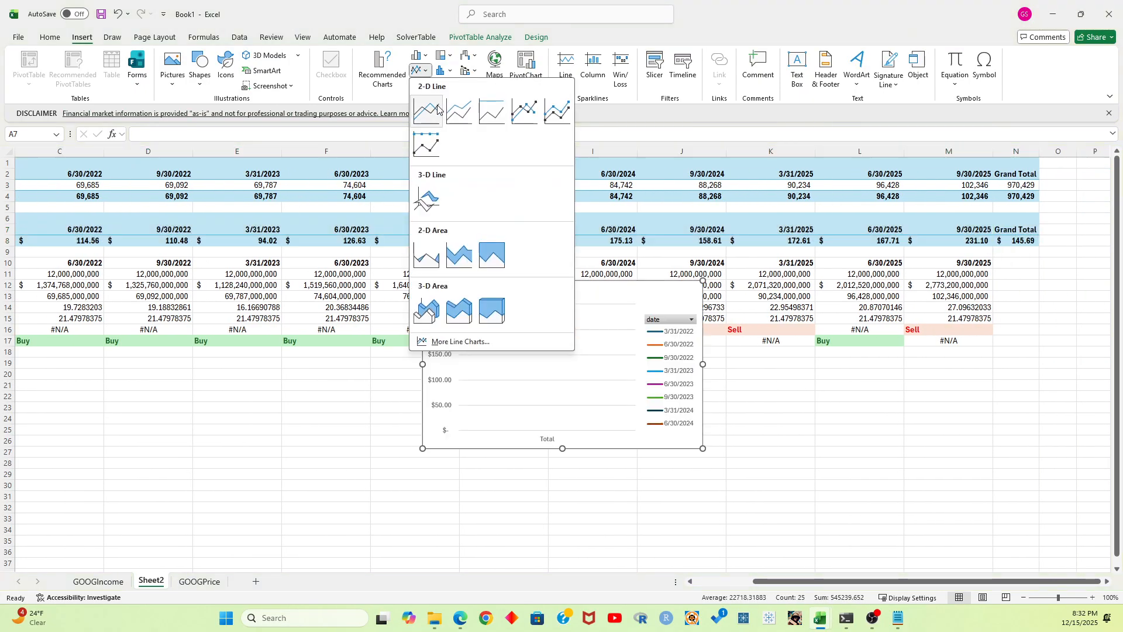
pyautogui.click(865, 419)
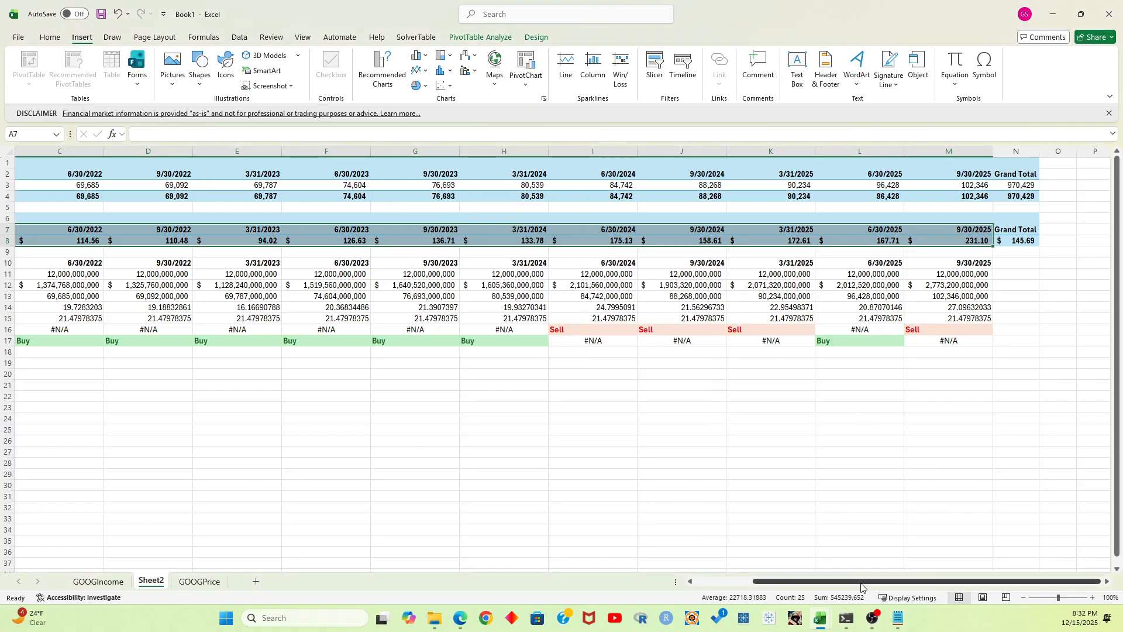
# Insert a blank row above Shares Outstanding and label it Stock Price in A11
pyautogui.moveTo(865, 583); pyautogui.dragTo(719, 583)
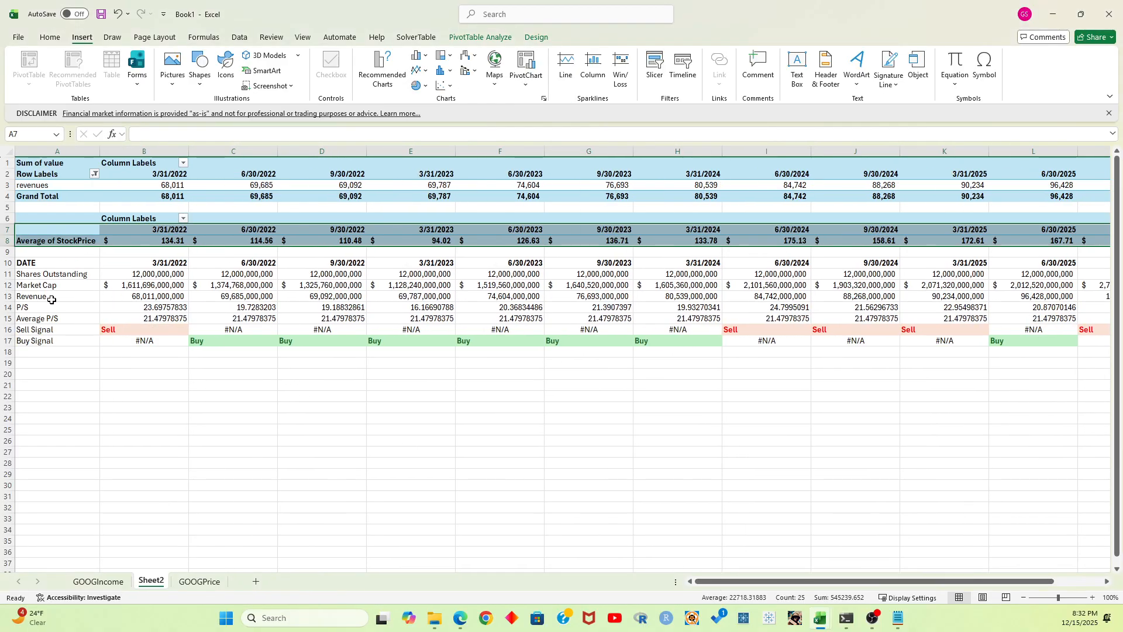
pyautogui.click(37, 284)
pyautogui.rightClick(8, 274)
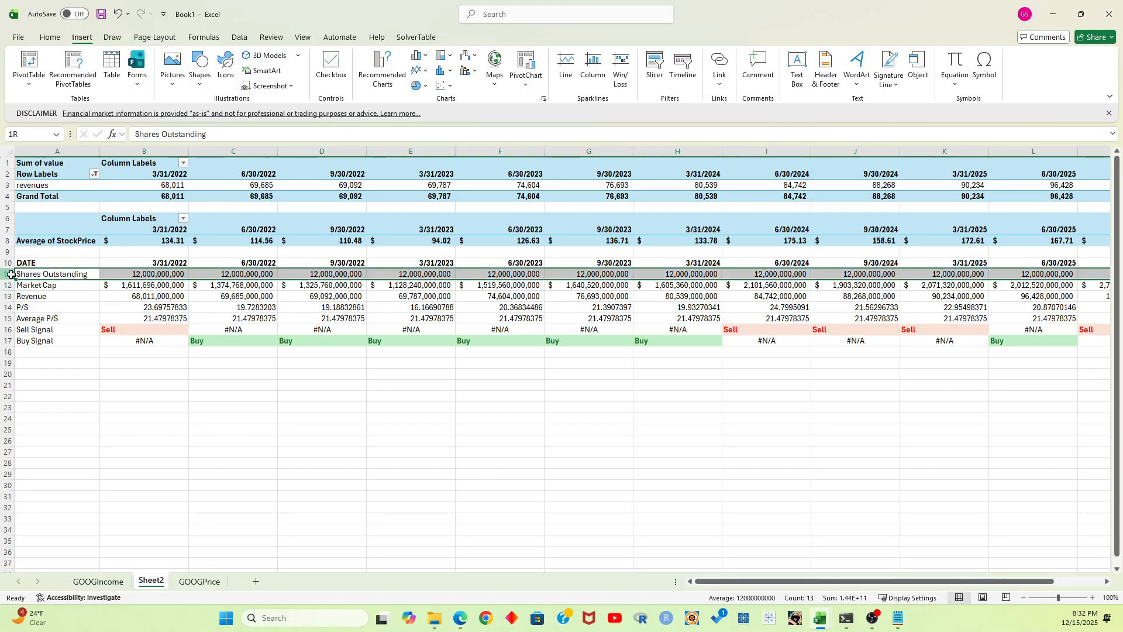
pyautogui.click(66, 390)
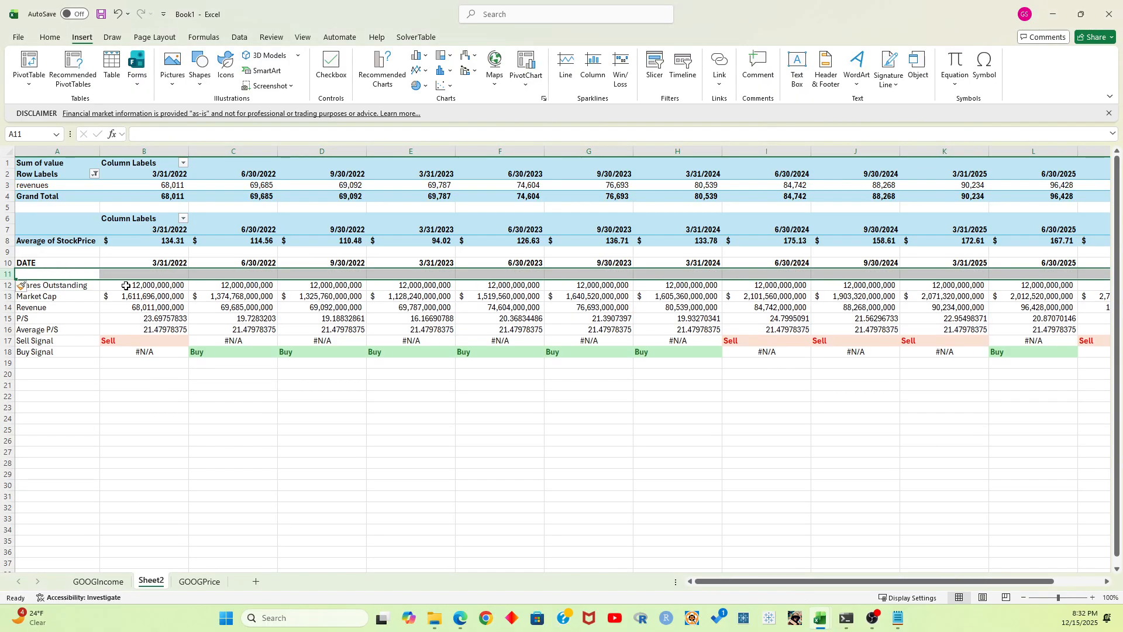
pyautogui.press('Left')
pyautogui.write('S')
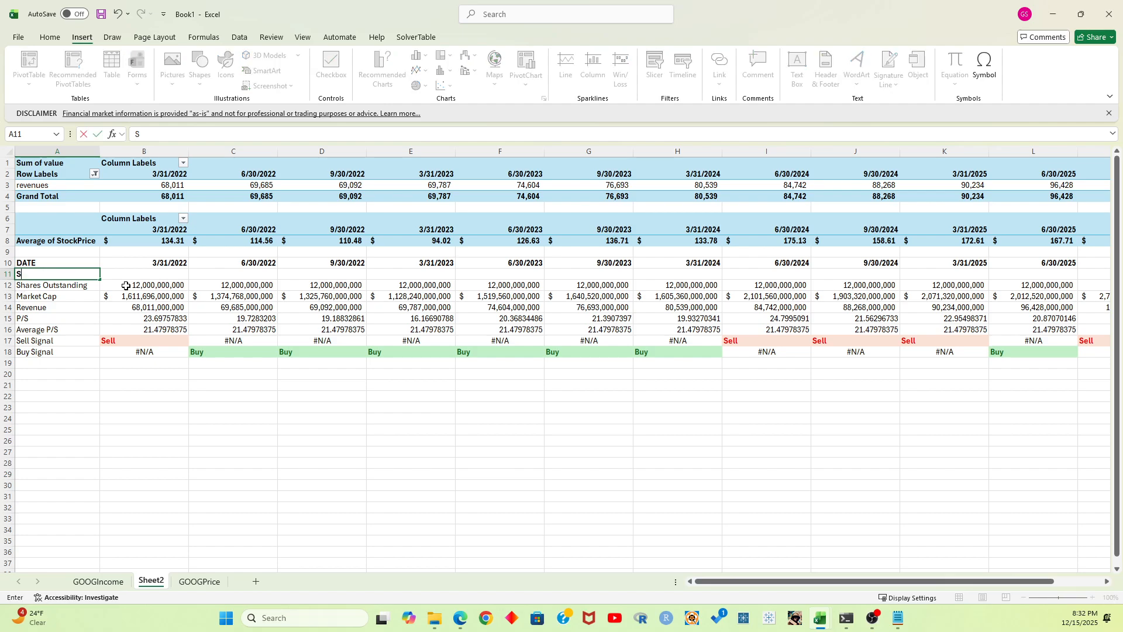
pyautogui.write('tock Price')
pyautogui.press('Tab')
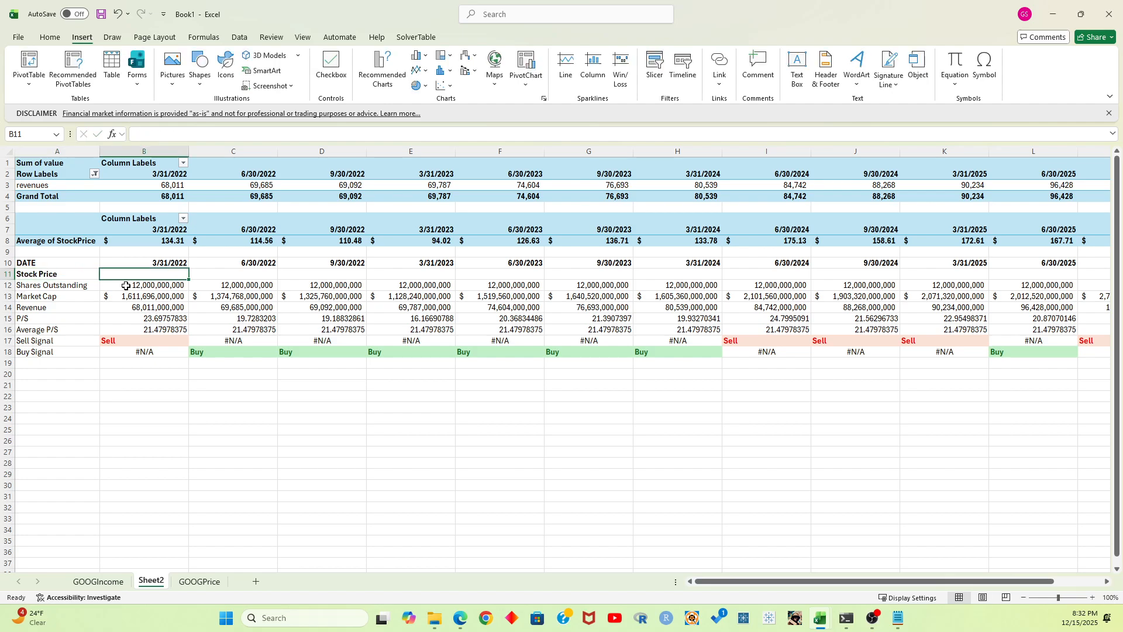
# Enter =B8 in B11 and fill it across the quarters through M11
pyautogui.write('=B')
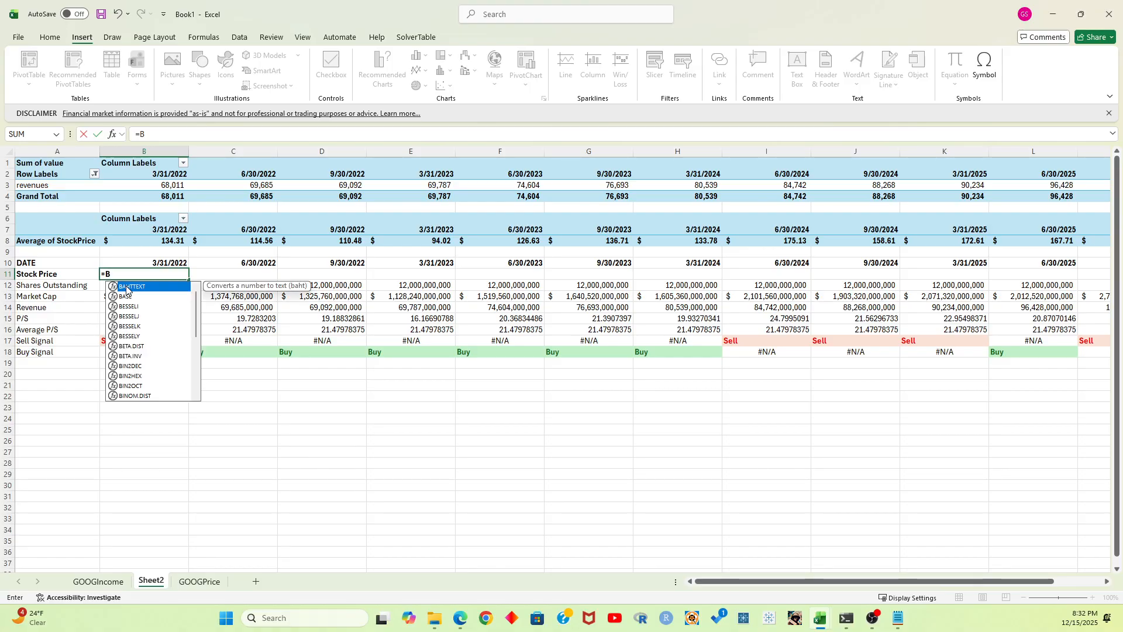
pyautogui.write('8')
pyautogui.press('Return')
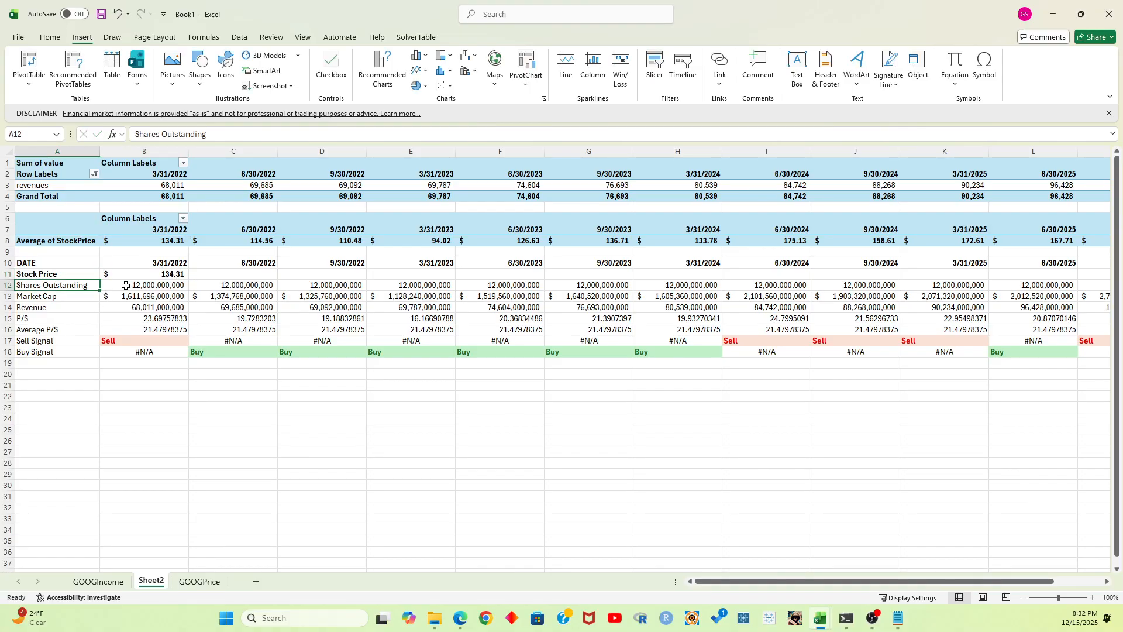
pyautogui.press('Up')
pyautogui.press('Right')
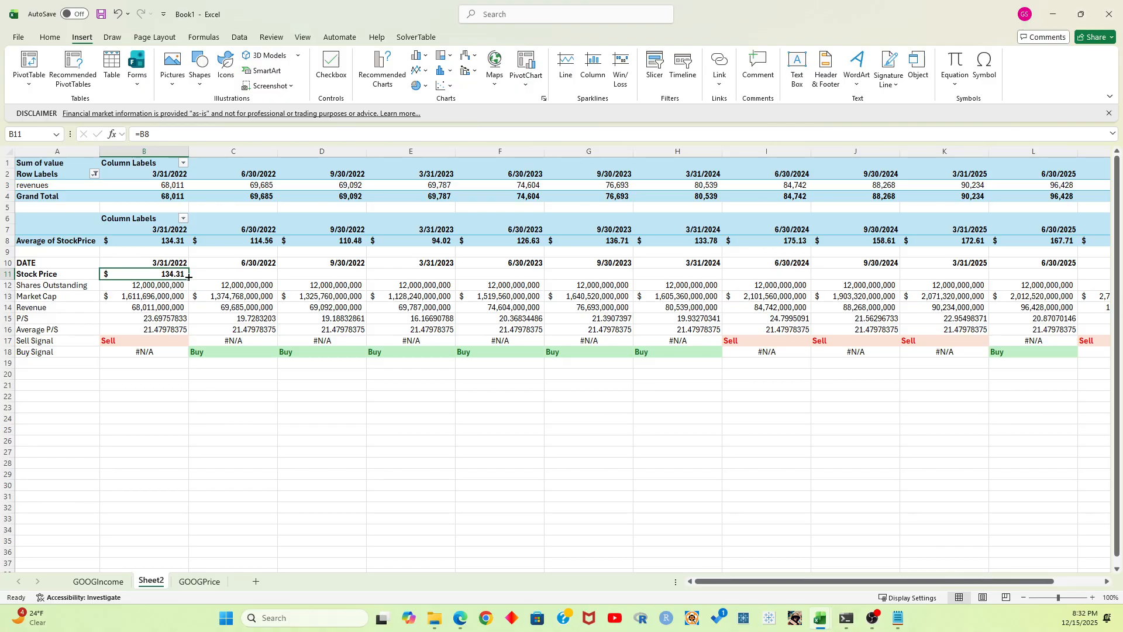
pyautogui.moveTo(189, 277); pyautogui.dragTo(993, 275)
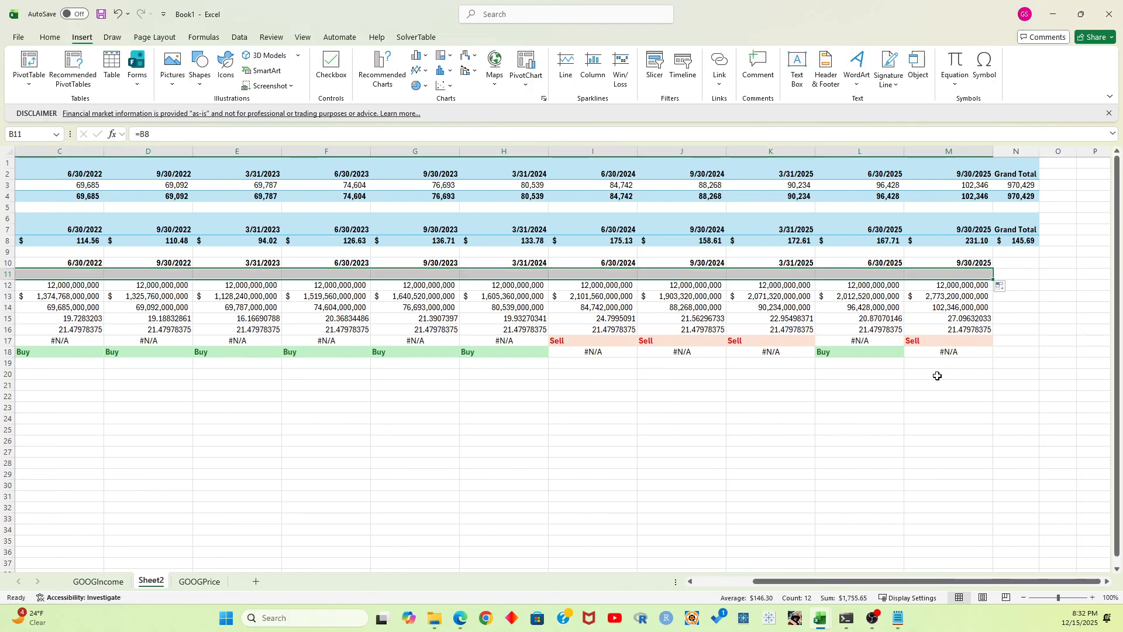
pyautogui.click(872, 401)
# Insert a 2-D line chart from the date and stock price rows A10:M11 plus the signal rows A17:M18
pyautogui.hscroll(-2, 870, 543)
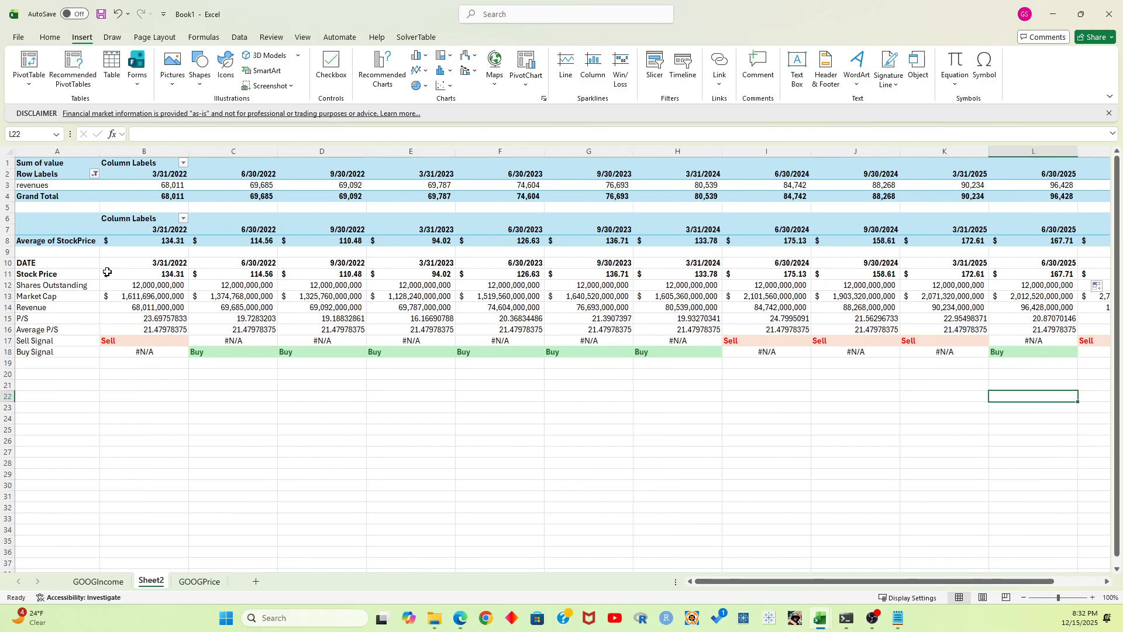
pyautogui.click(44, 264)
pyautogui.hotkey('shift', 'Right')
pyautogui.hotkey('ctrl', 'shift', 'Right')
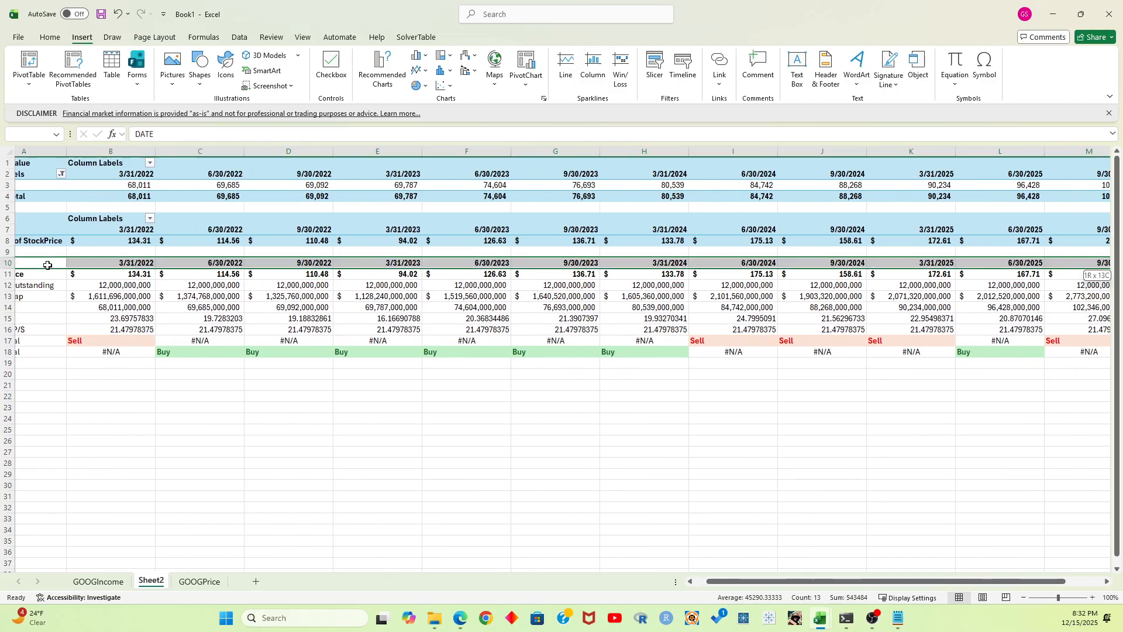
pyautogui.hotkey('shift', 'Down')
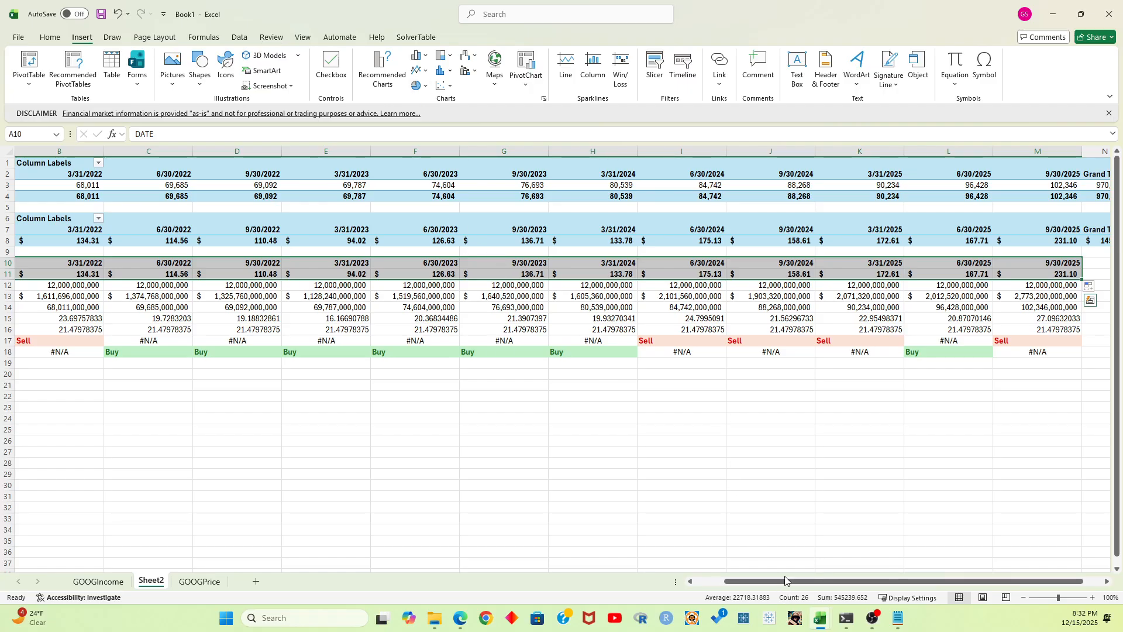
pyautogui.moveTo(788, 581); pyautogui.dragTo(758, 581)
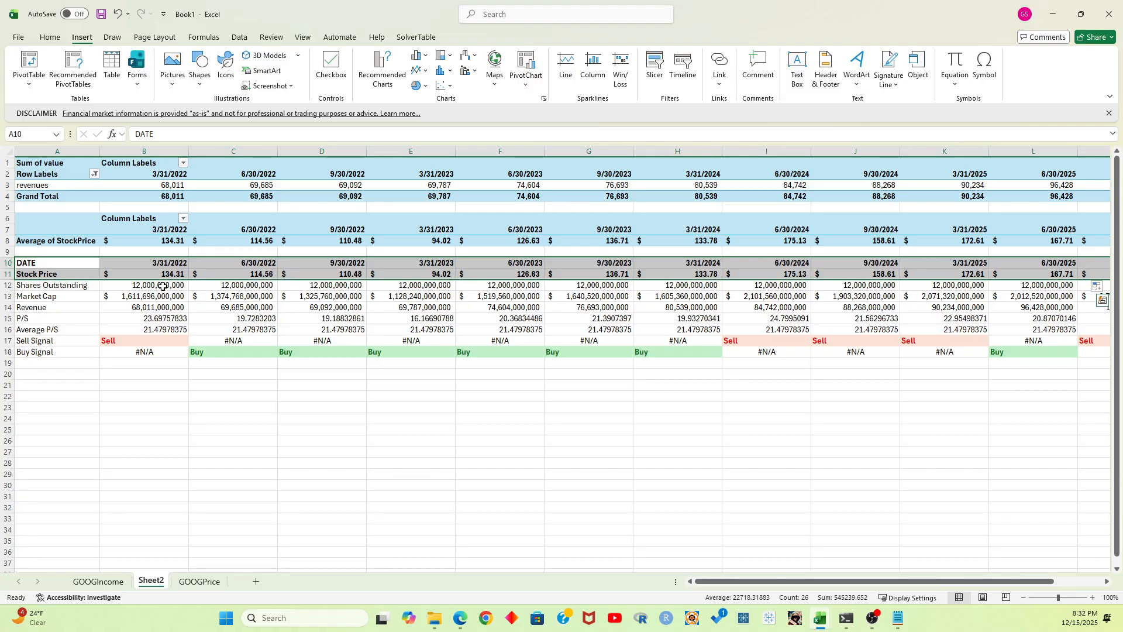
pyautogui.moveTo(63, 340); pyautogui.dragTo(963, 351)
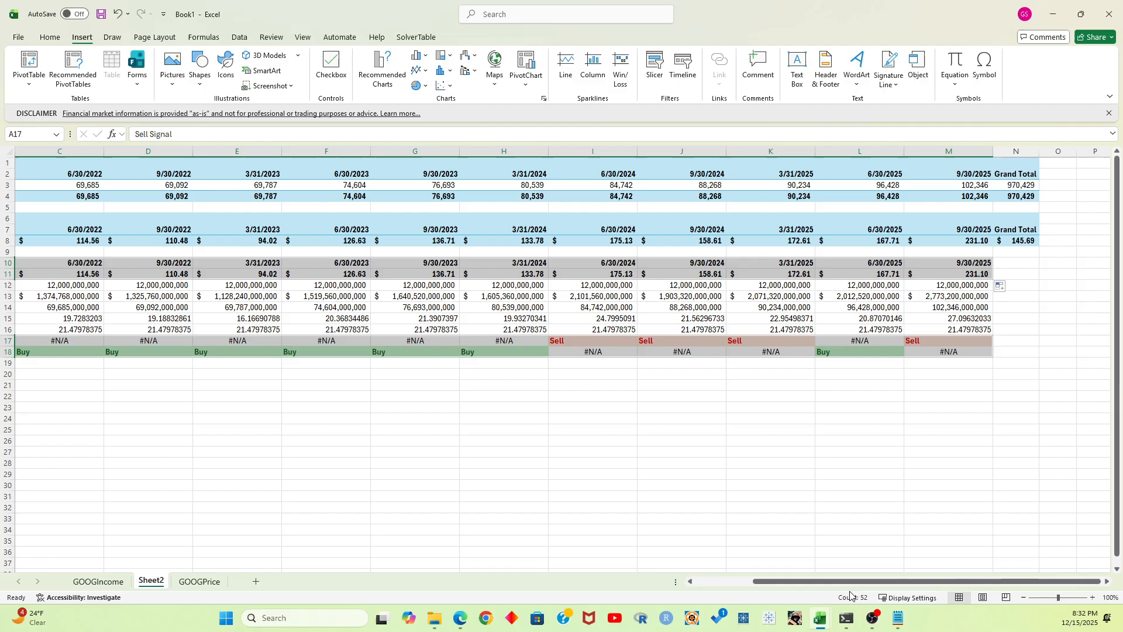
pyautogui.hscroll(-2, 264, 340)
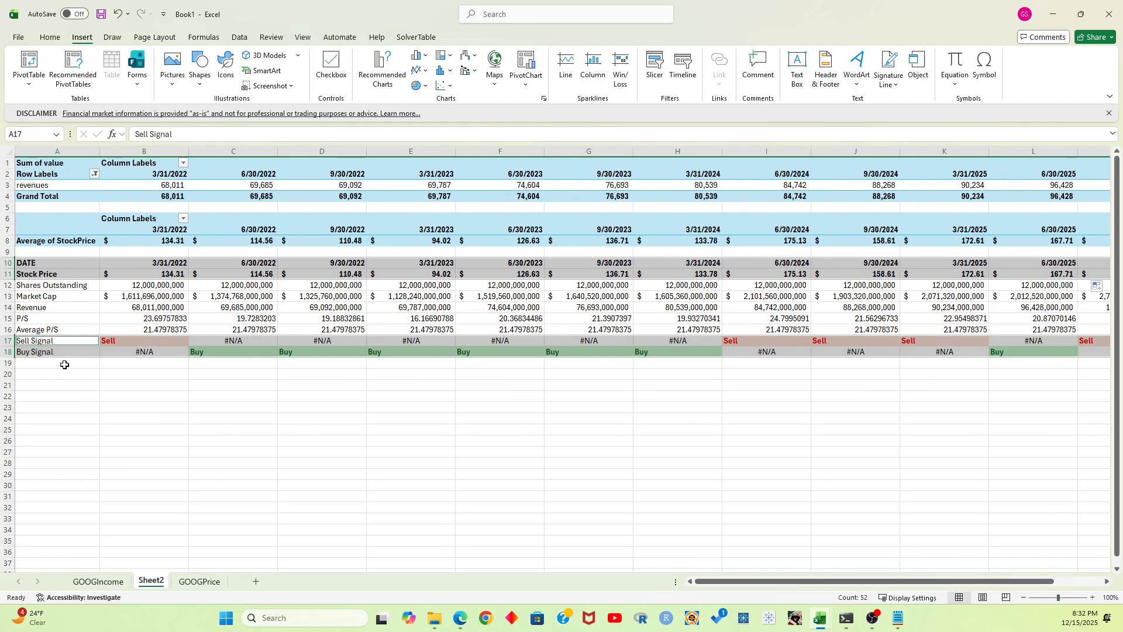
pyautogui.click(424, 73)
pyautogui.click(426, 110)
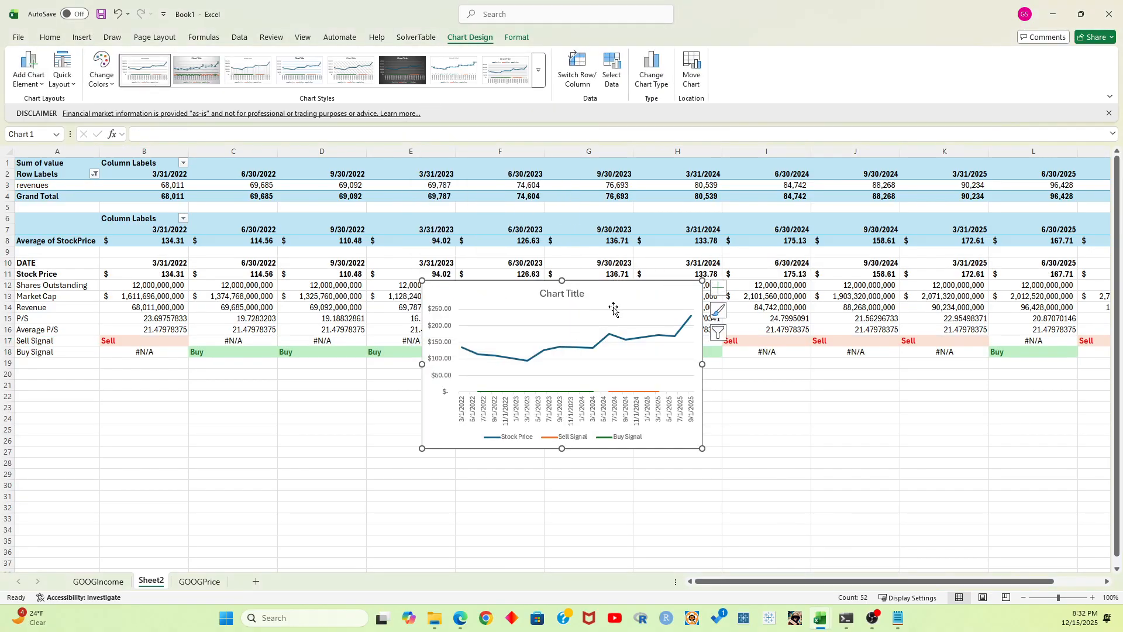
# Move the line chart below the table and enlarge it to span about columns B to J and rows 20 to 47
pyautogui.moveTo(624, 296); pyautogui.dragTo(403, 226)
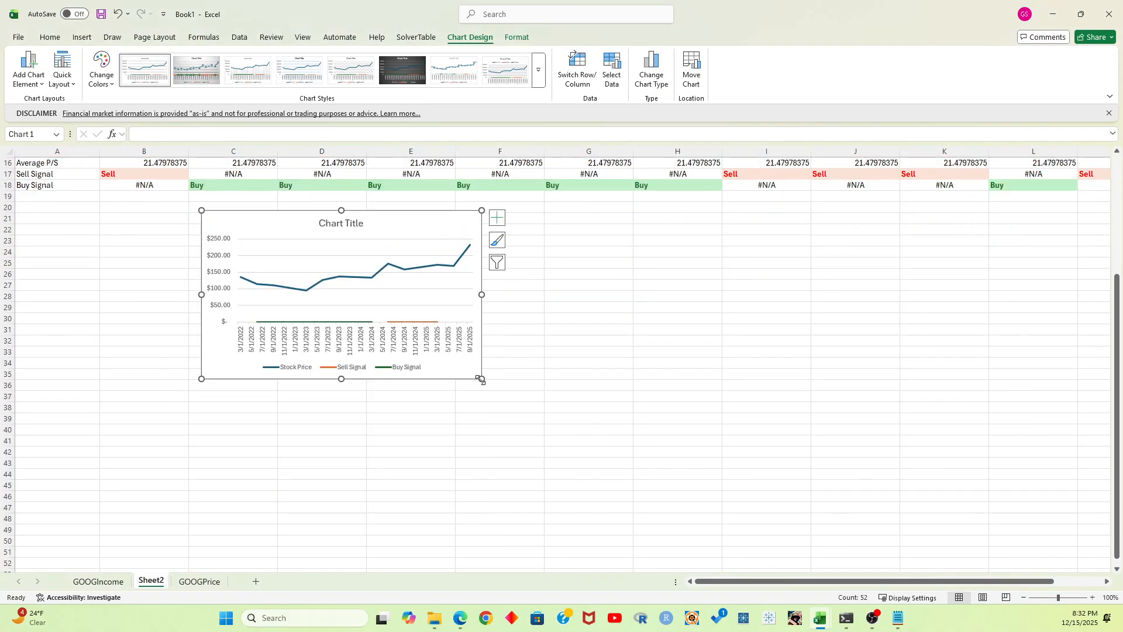
pyautogui.moveTo(482, 379); pyautogui.dragTo(958, 513)
pyautogui.moveTo(710, 226); pyautogui.dragTo(617, 211)
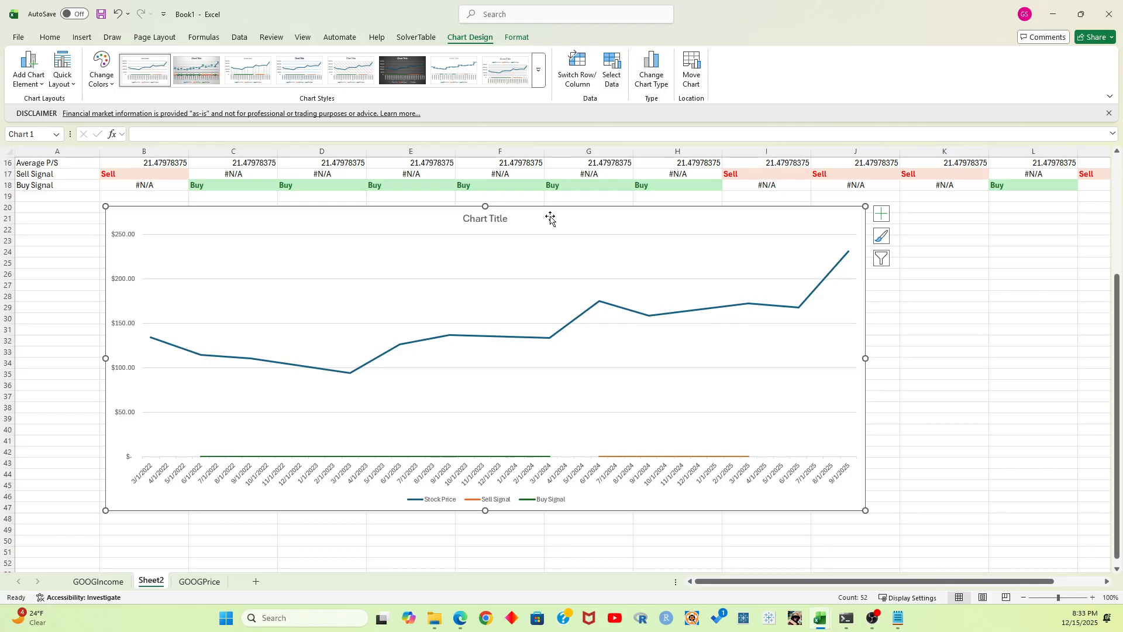
# Change the chart type to Combo and set the Stock Price series to Line
pyautogui.click(661, 73)
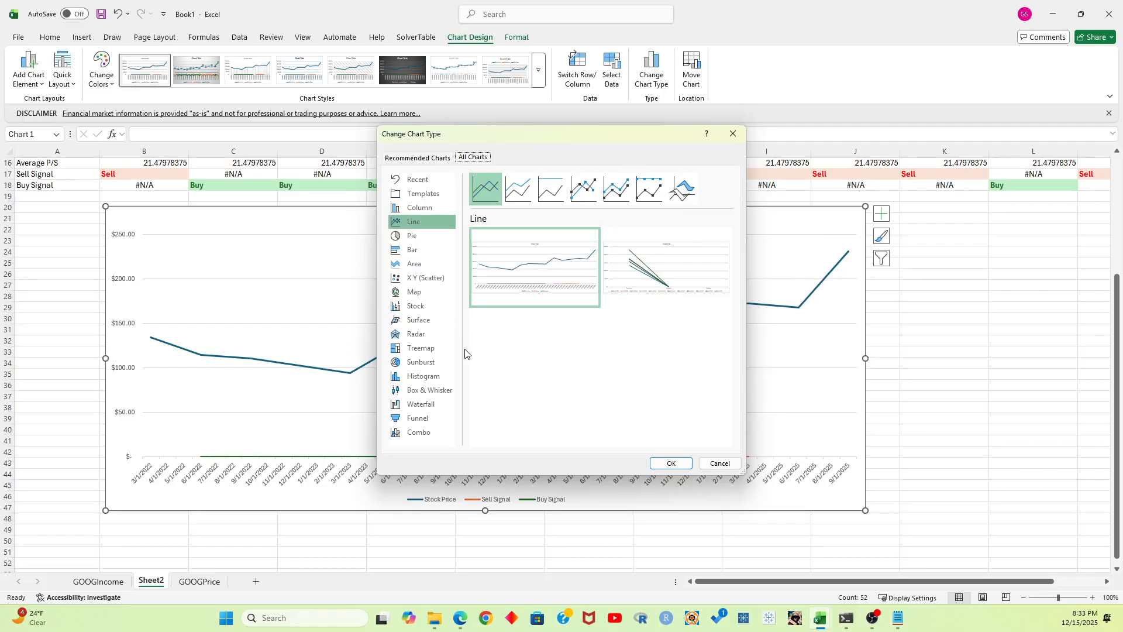
pyautogui.click(420, 436)
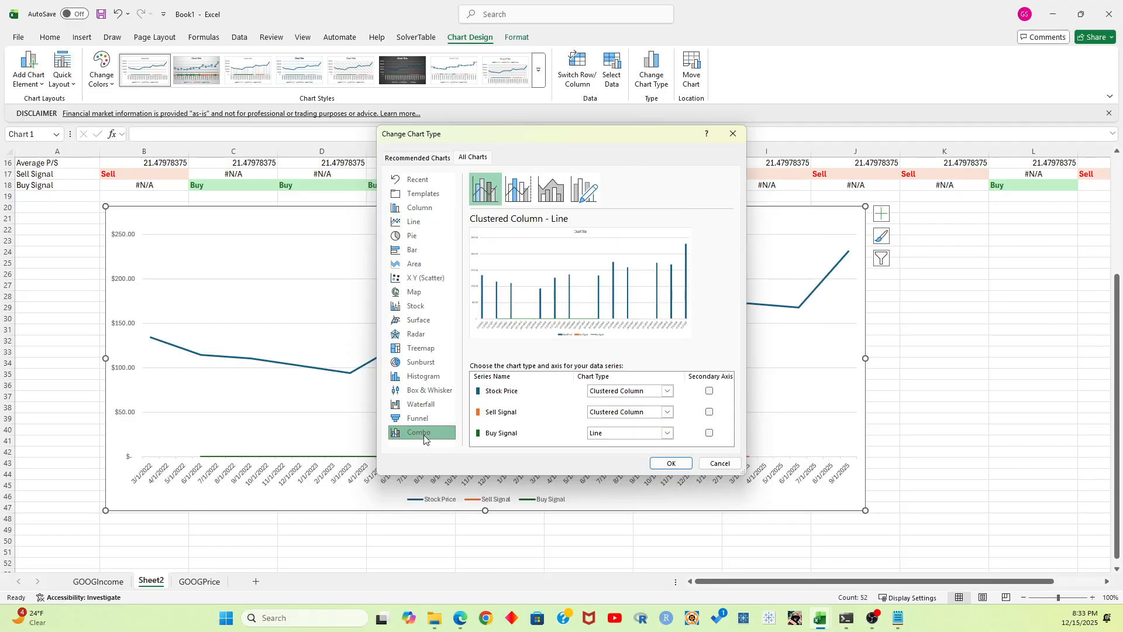
pyautogui.click(668, 392)
pyautogui.click(605, 276)
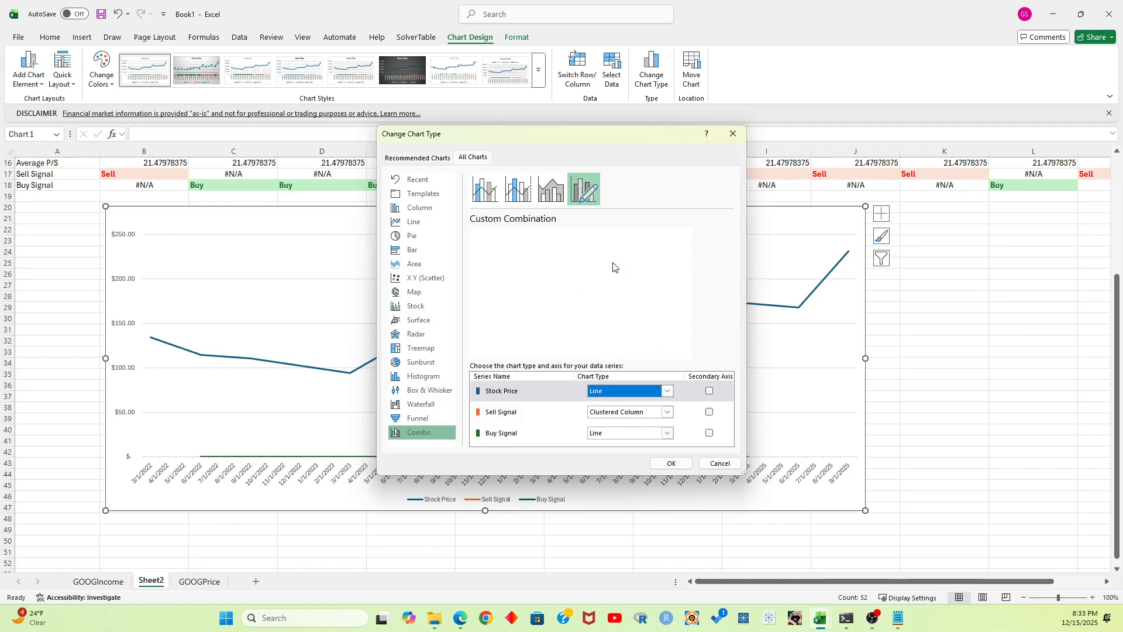
# Set the Sell Signal and Buy Signal series to Scatter in the combo chart and apply the change
pyautogui.click(670, 413)
pyautogui.scroll(-5, 605, 290)
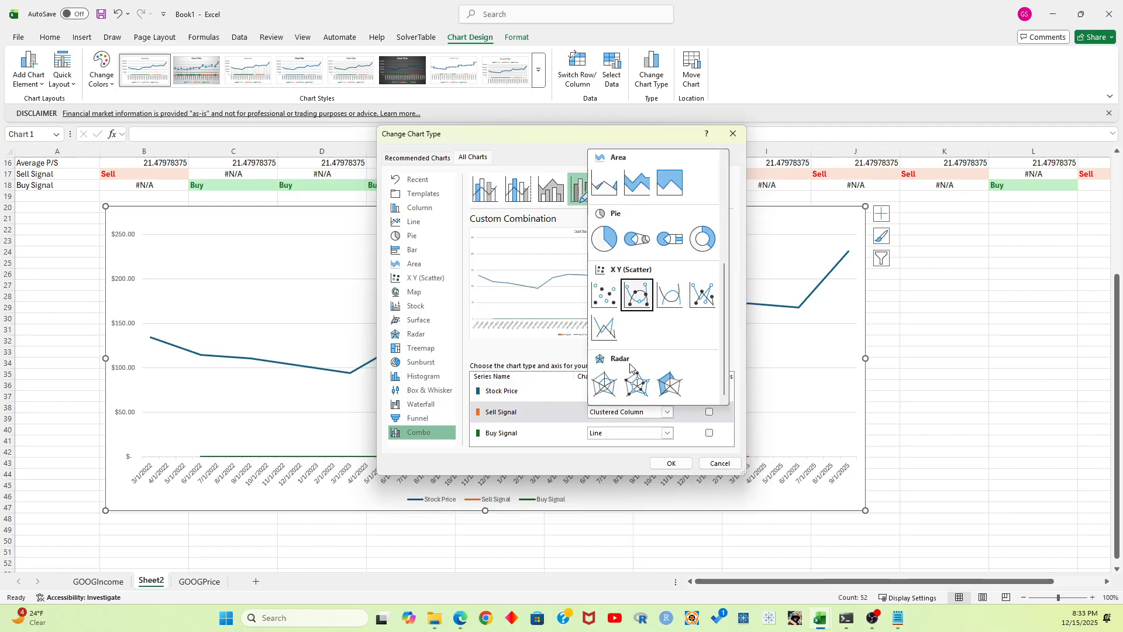
pyautogui.click(605, 292)
pyautogui.click(667, 433)
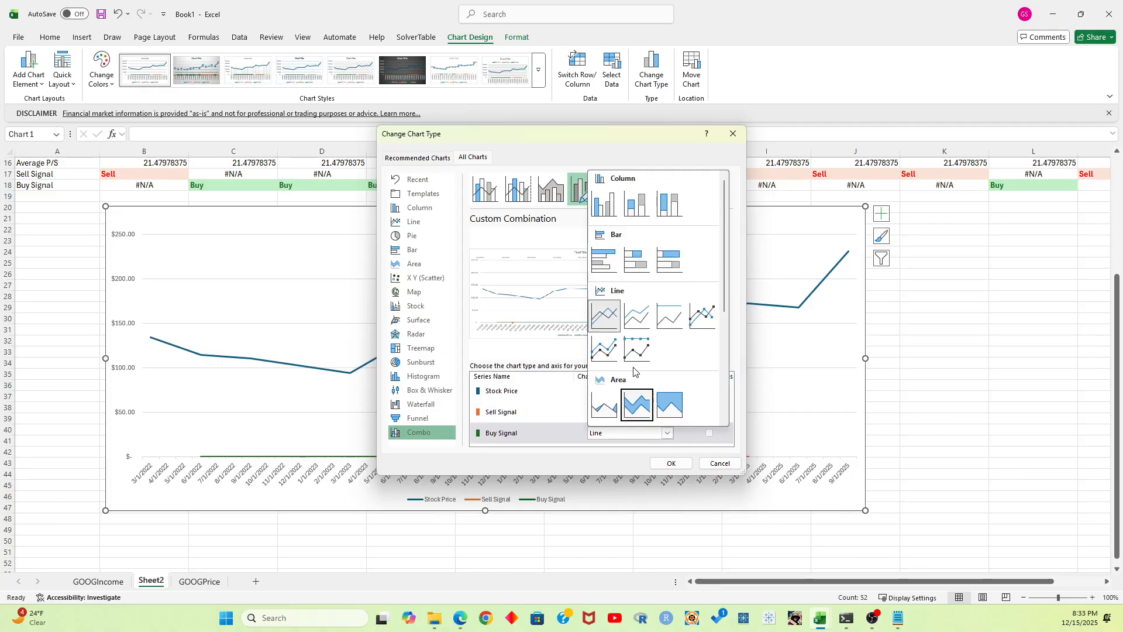
pyautogui.scroll(-5, 611, 349)
pyautogui.click(604, 316)
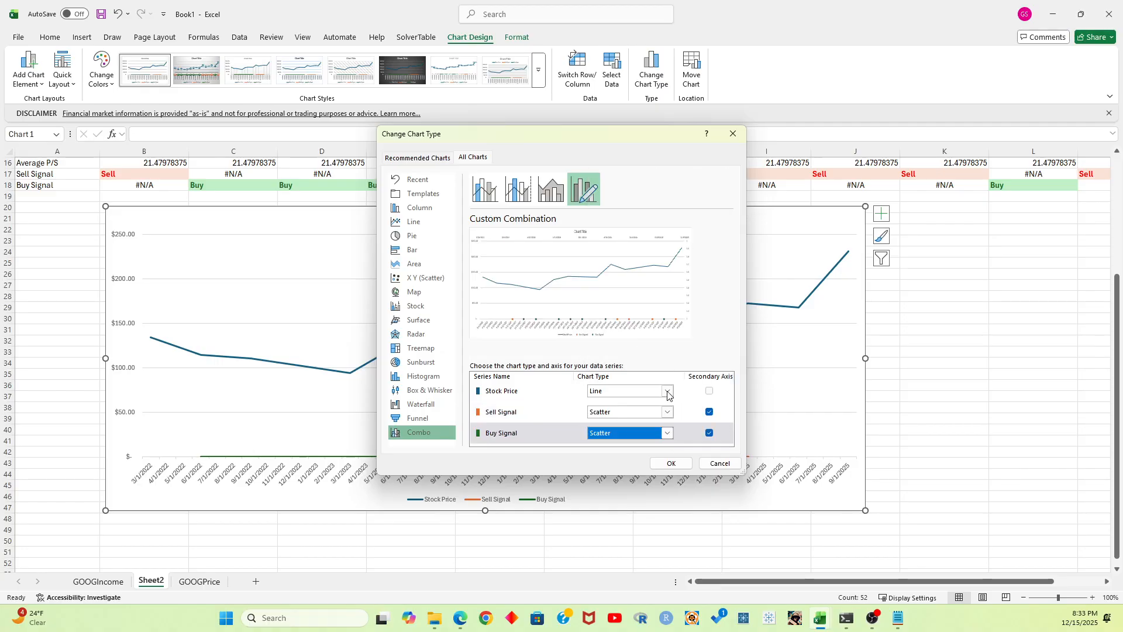
pyautogui.click(671, 463)
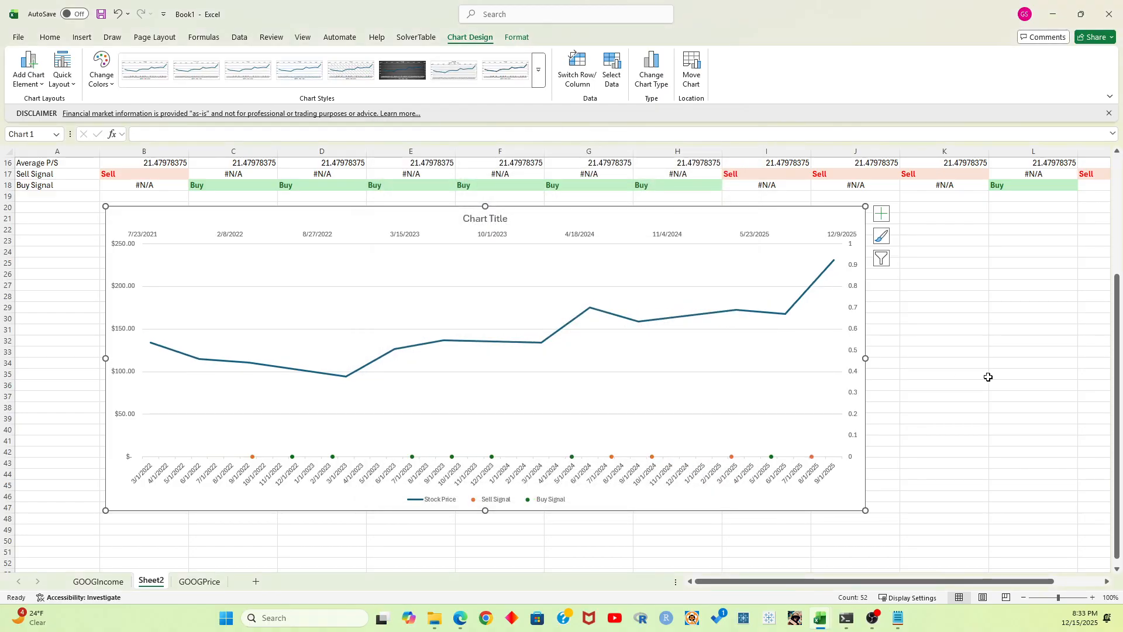
# Delete the chart's secondary horizontal date axis and its secondary vertical axis
pyautogui.click(988, 377)
pyautogui.click(542, 238)
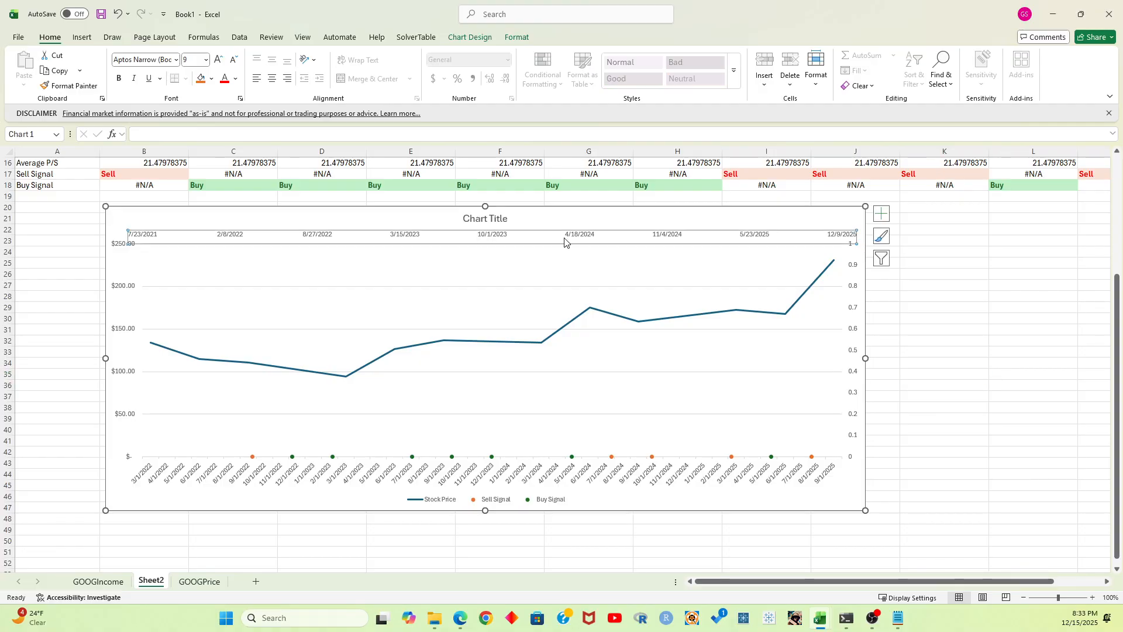
pyautogui.click(1015, 292)
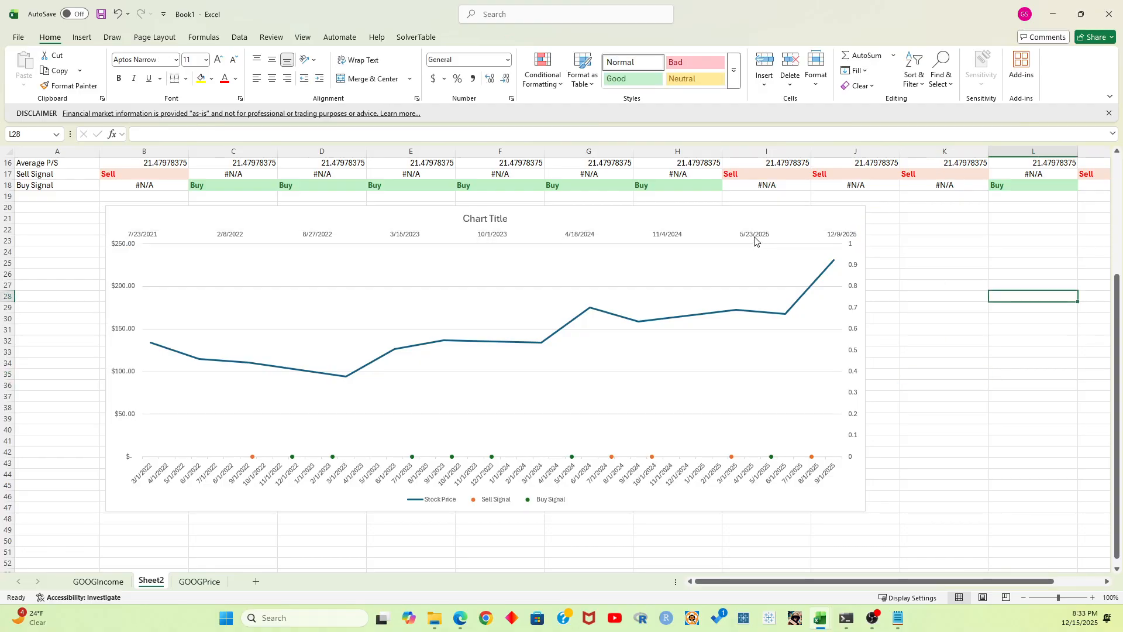
pyautogui.click(755, 240)
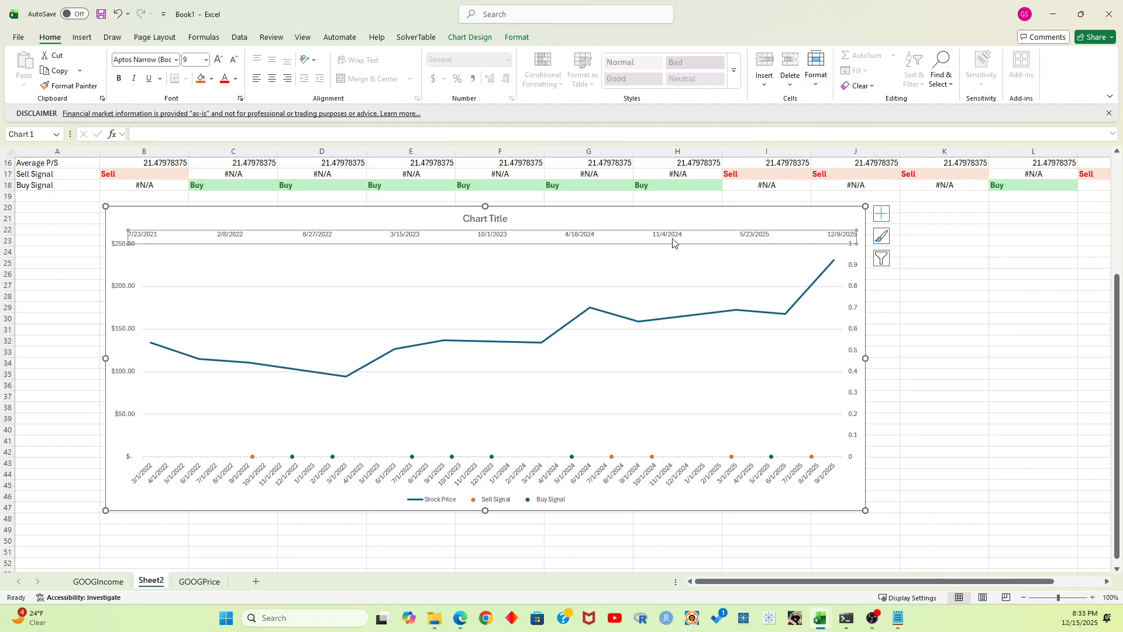
pyautogui.press('Delete')
pyautogui.click(861, 285)
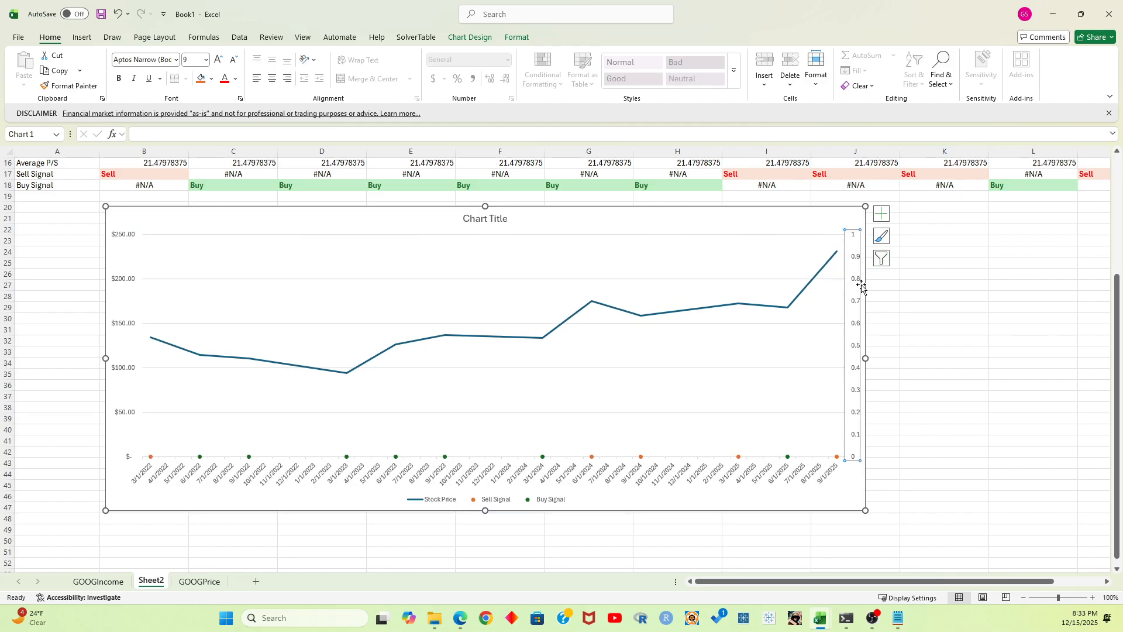
pyautogui.press('Delete')
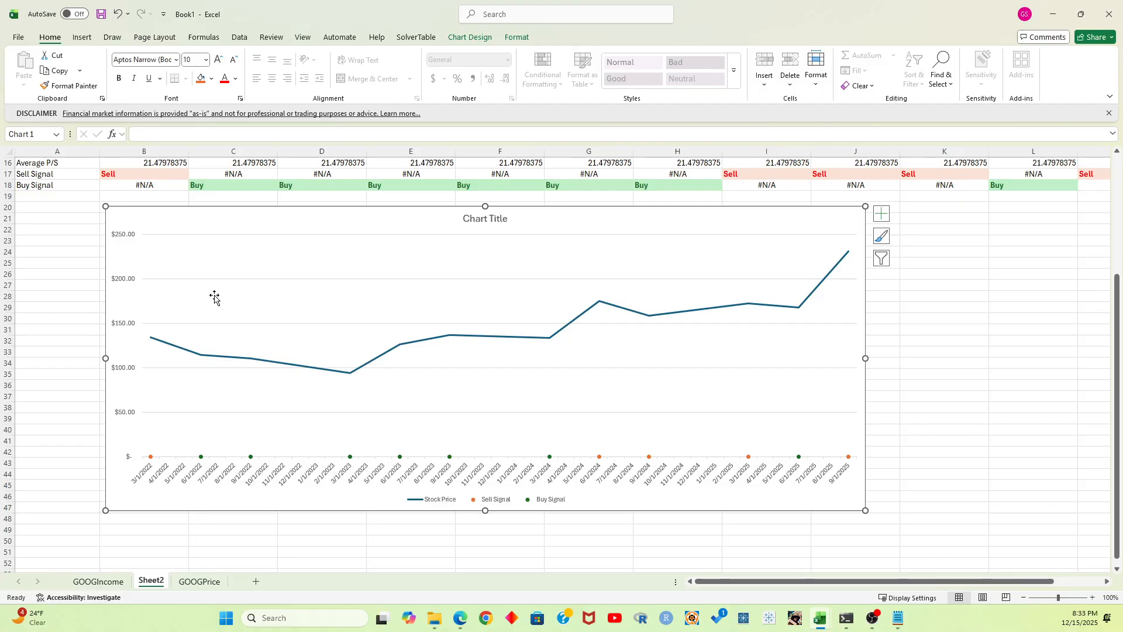
# Add axis titles to the stock price chart and set the vertical axis title to "GOOG Stock Price"
pyautogui.click(131, 282)
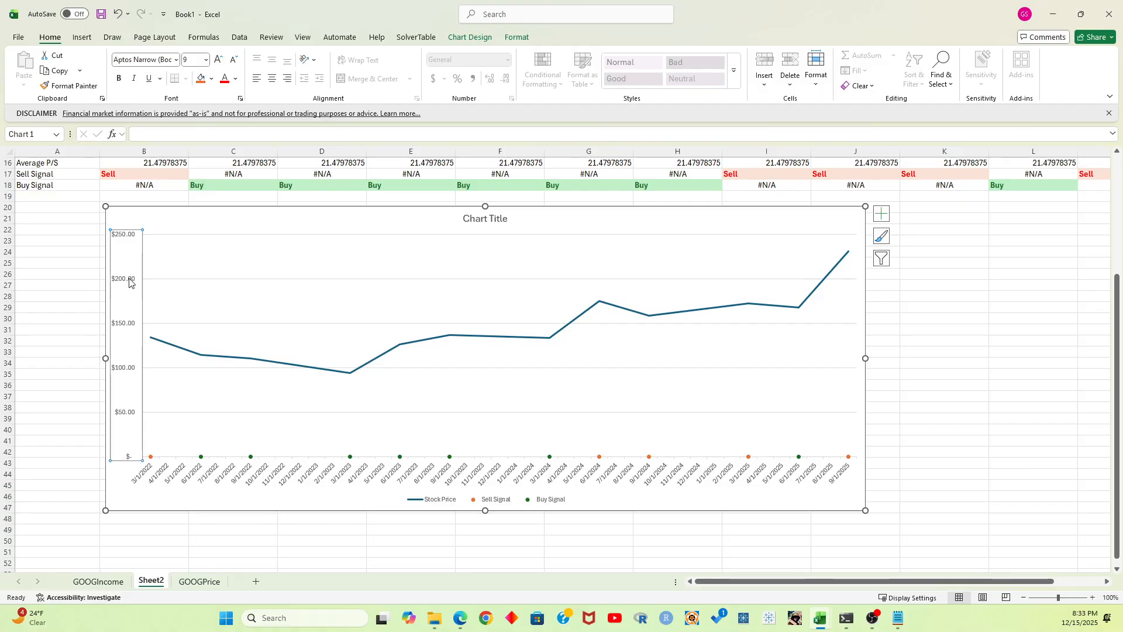
pyautogui.click(881, 214)
pyautogui.click(935, 244)
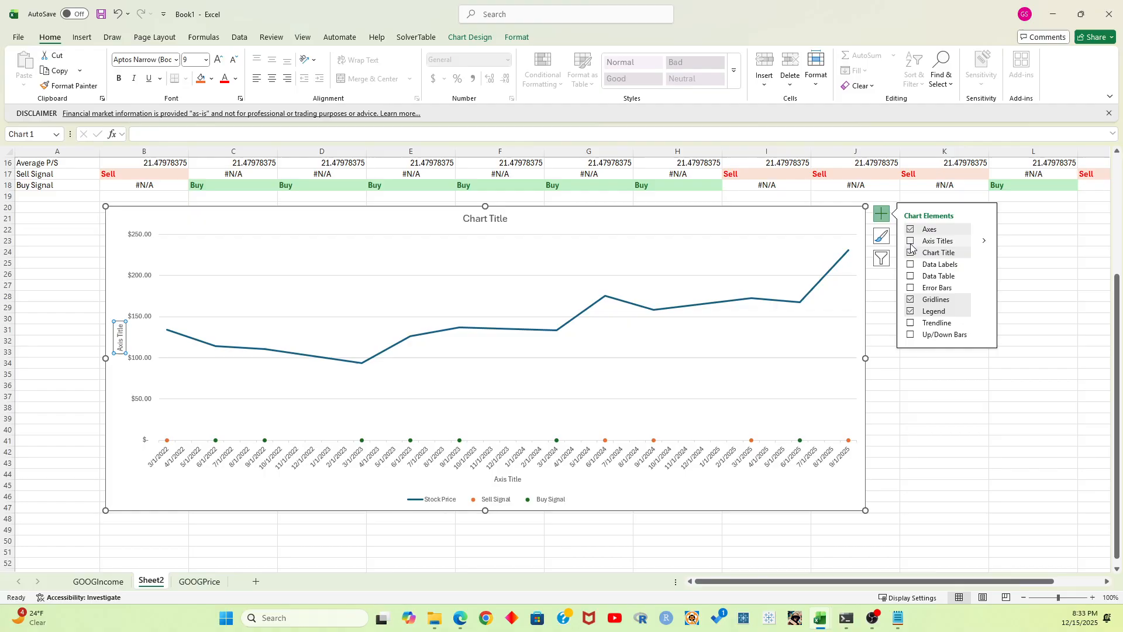
pyautogui.click(119, 331)
pyautogui.tripleClick(119, 331)
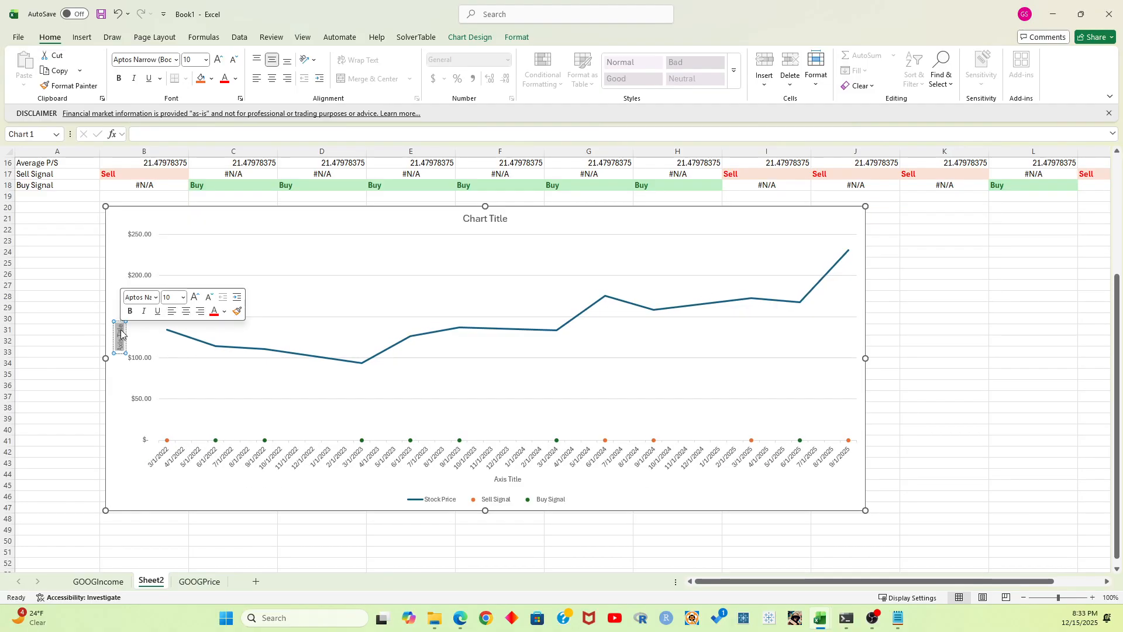
pyautogui.press('BackSpace')
pyautogui.write('GOOG Stock Pric')
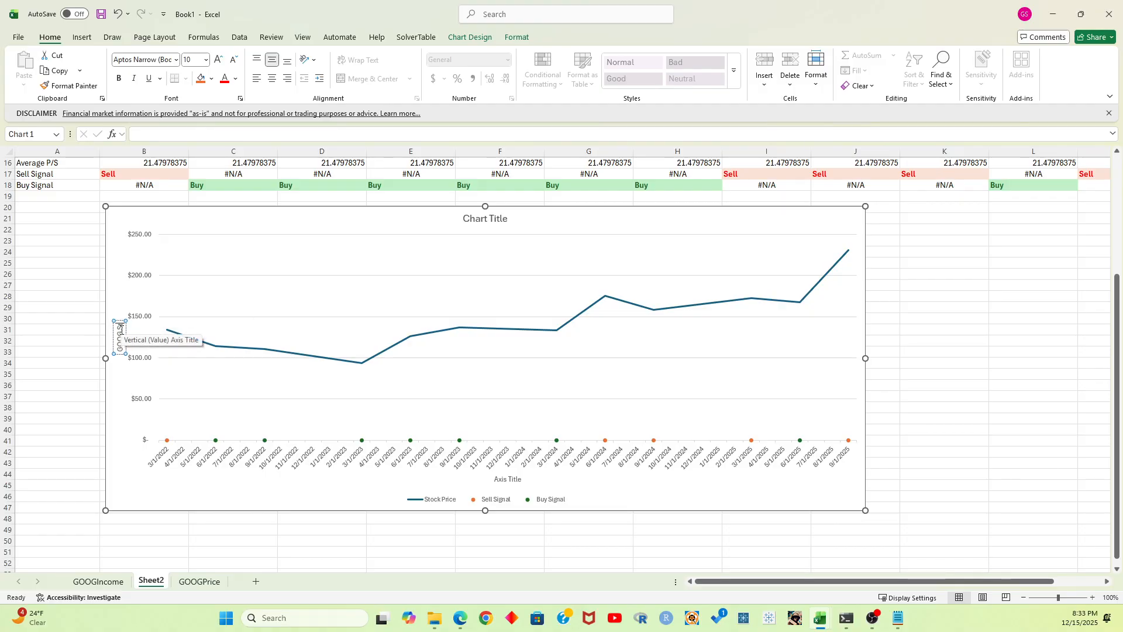
pyautogui.write('e')
# Set the stock price chart's title to "GOOG" and deselect the chart
pyautogui.click(497, 219)
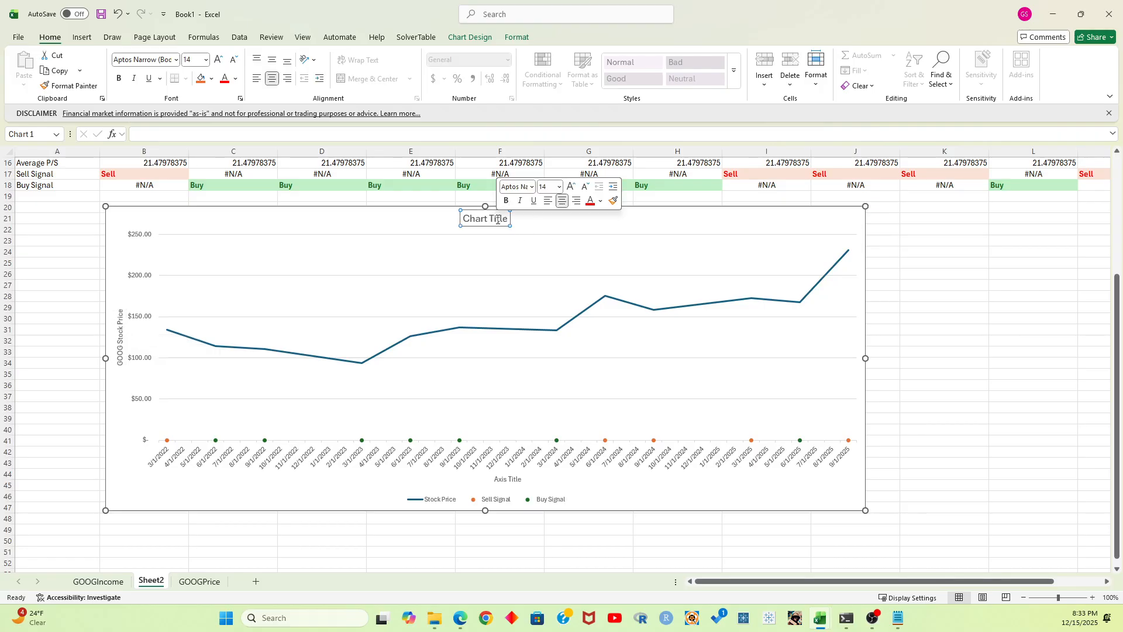
pyautogui.write('GOOG')
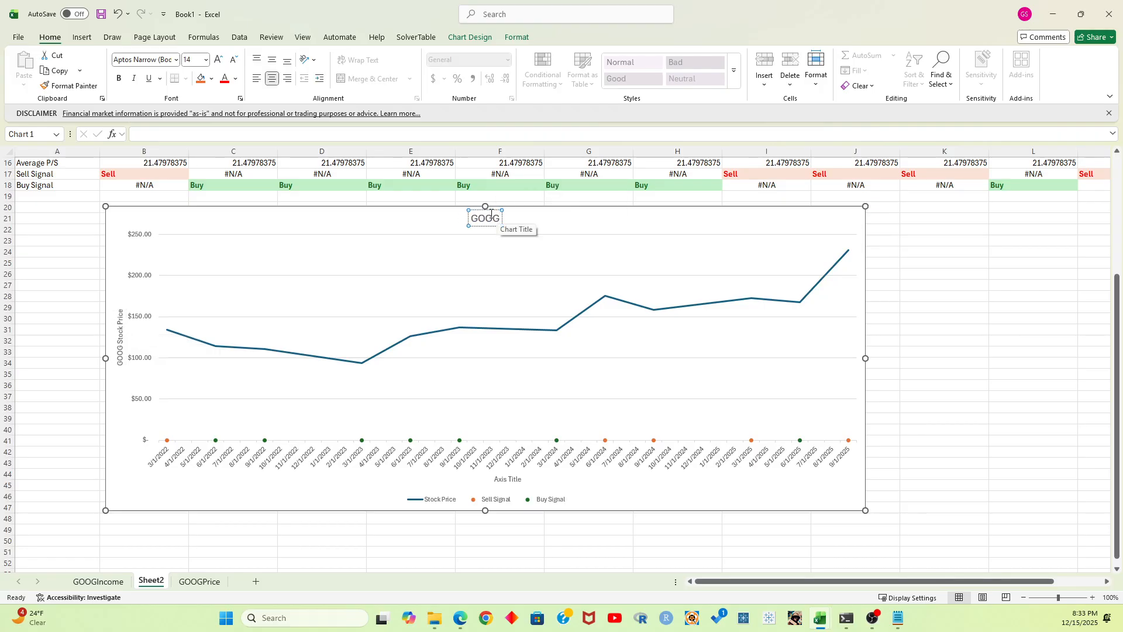
pyautogui.click(932, 262)
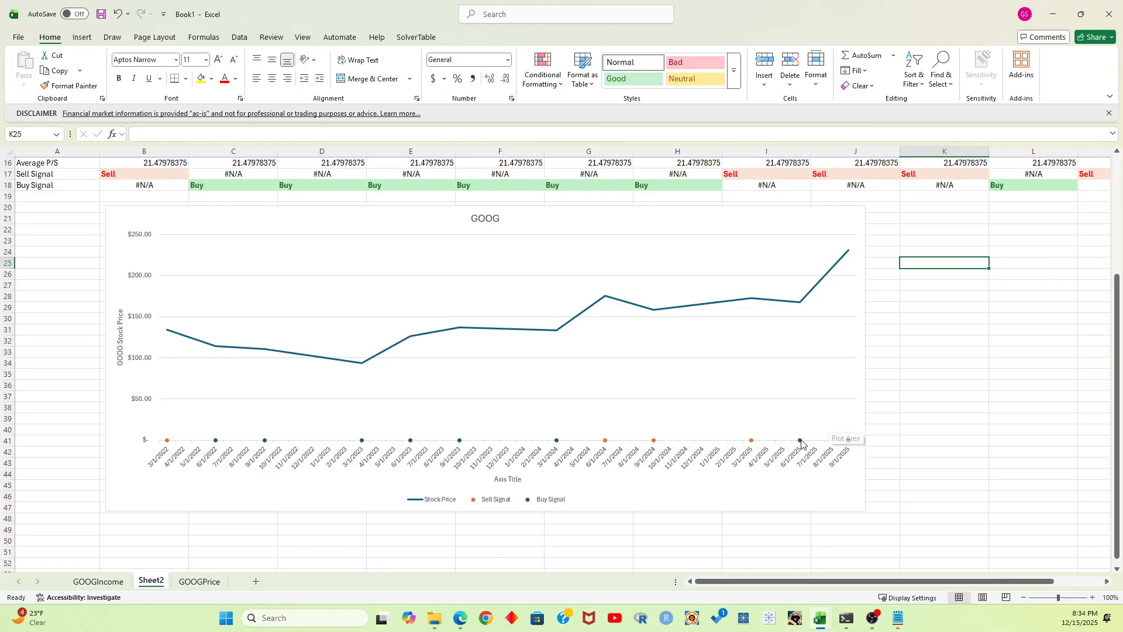
# Switch to the YouDomo Atlas page in Edge and load the income statement for stock ticker GOOG
pyautogui.moveTo(802, 441)
pyautogui.hotkey('alt', 'Tab')
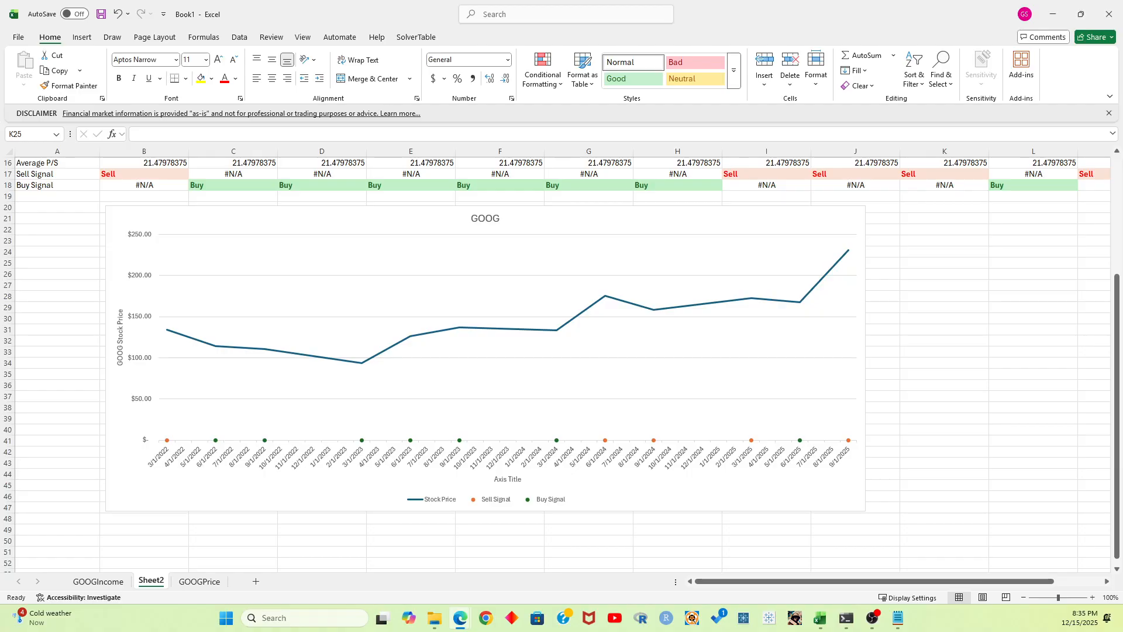
pyautogui.moveTo(0, 161); pyautogui.dragTo(591, 110)
pyautogui.click(750, 105)
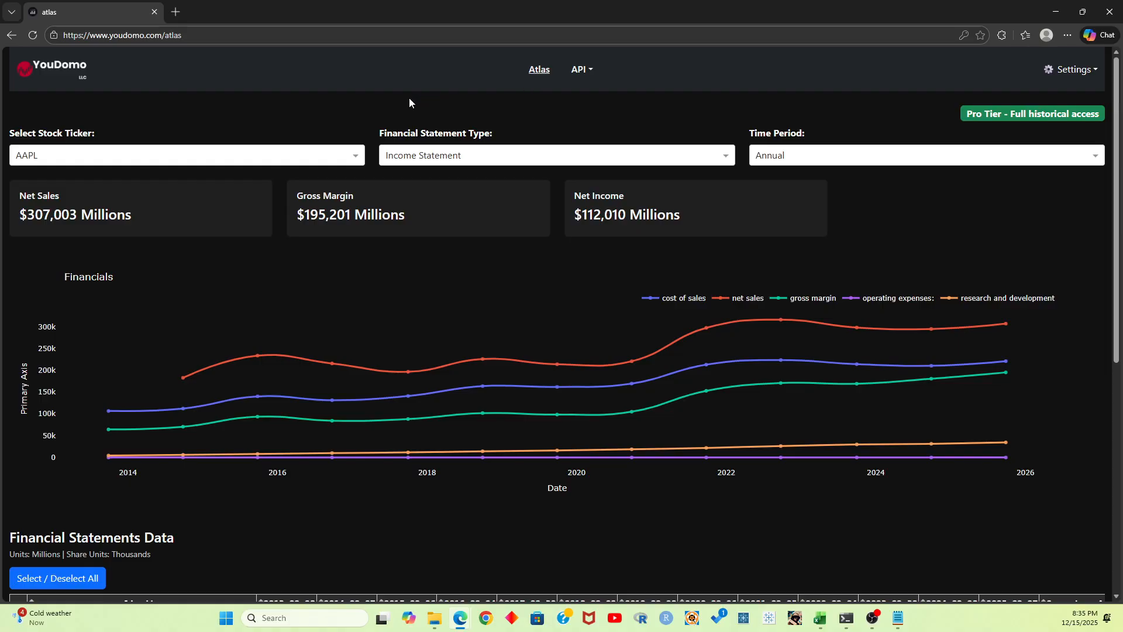
pyautogui.click(344, 152)
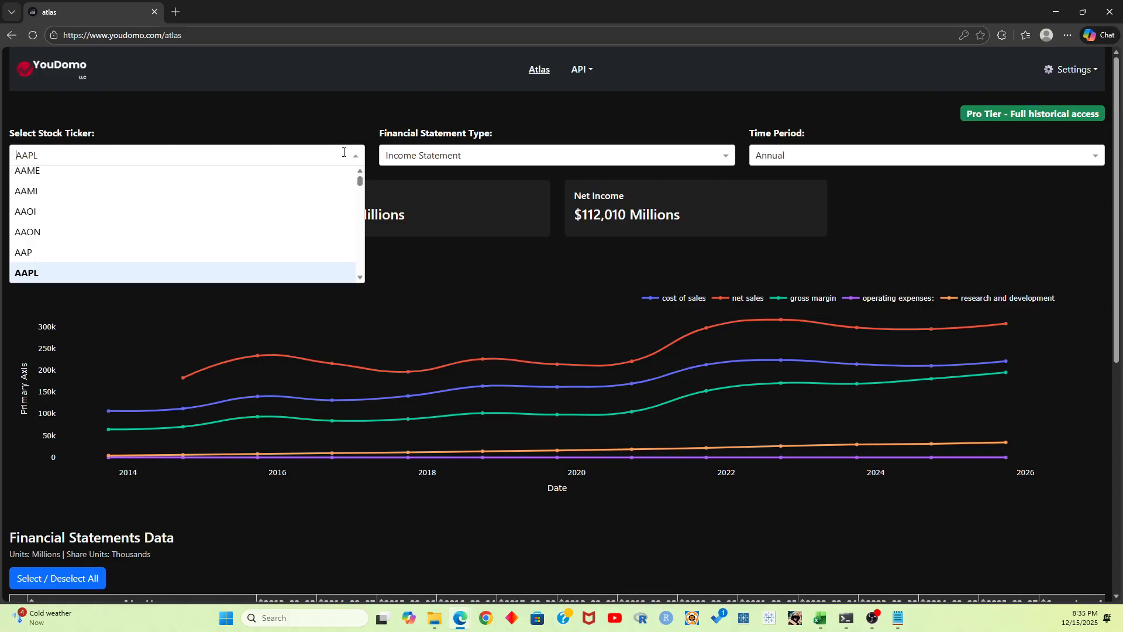
pyautogui.write('GOOG')
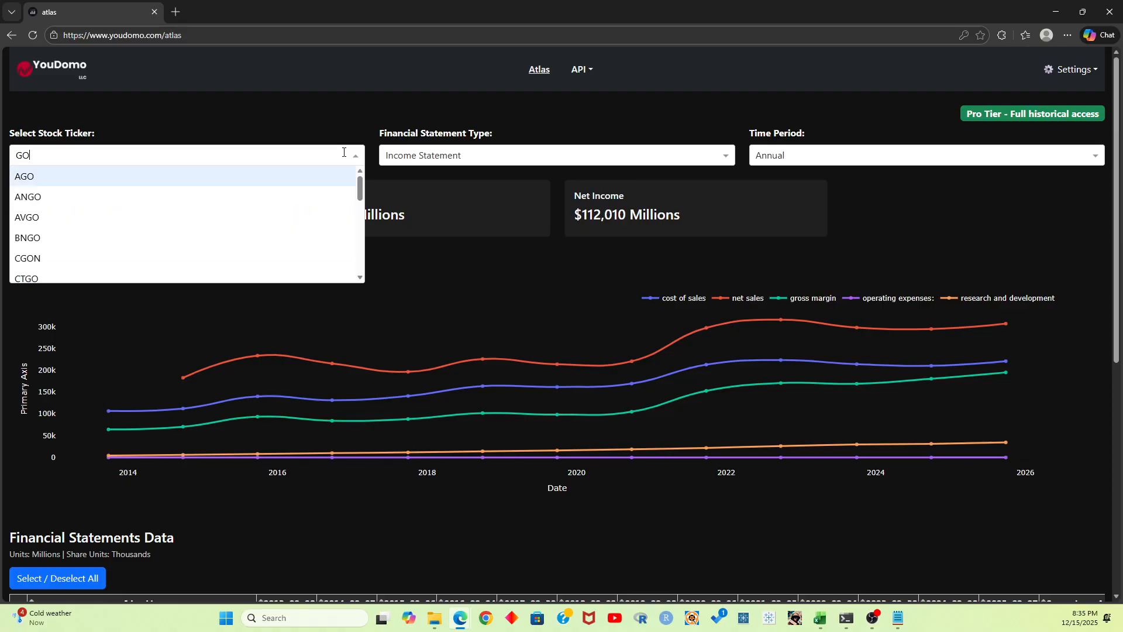
pyautogui.press('Return')
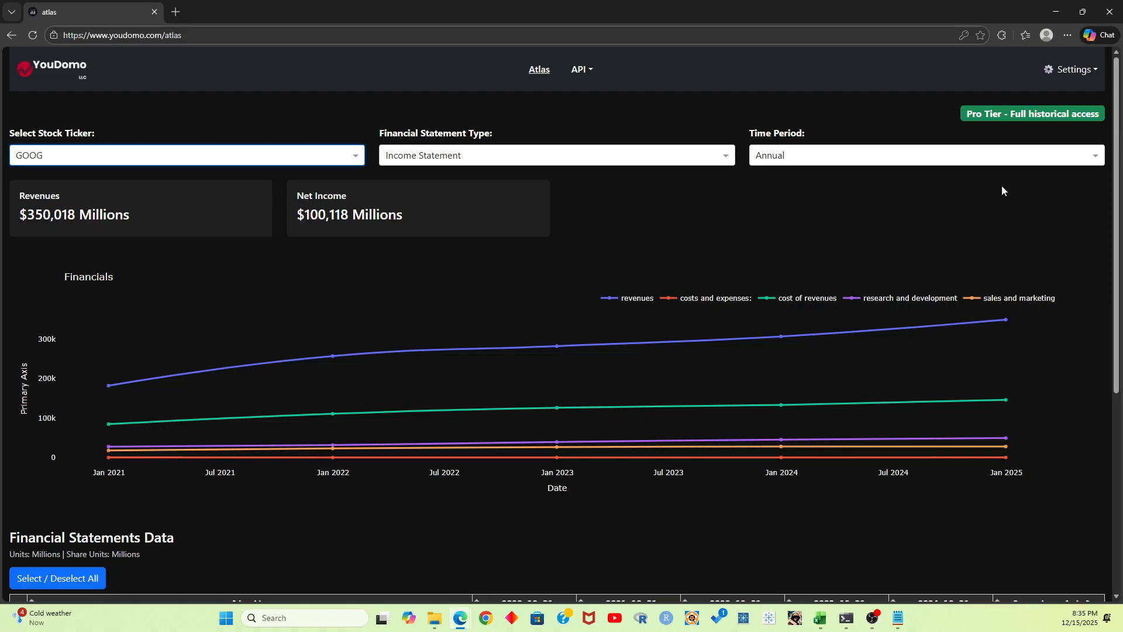
# Inspect the annual revenues data points on the Financials chart from the earliest to the latest year
pyautogui.moveTo(109, 390)
pyautogui.moveTo(560, 347)
pyautogui.moveTo(784, 337)
pyautogui.moveTo(1009, 319)
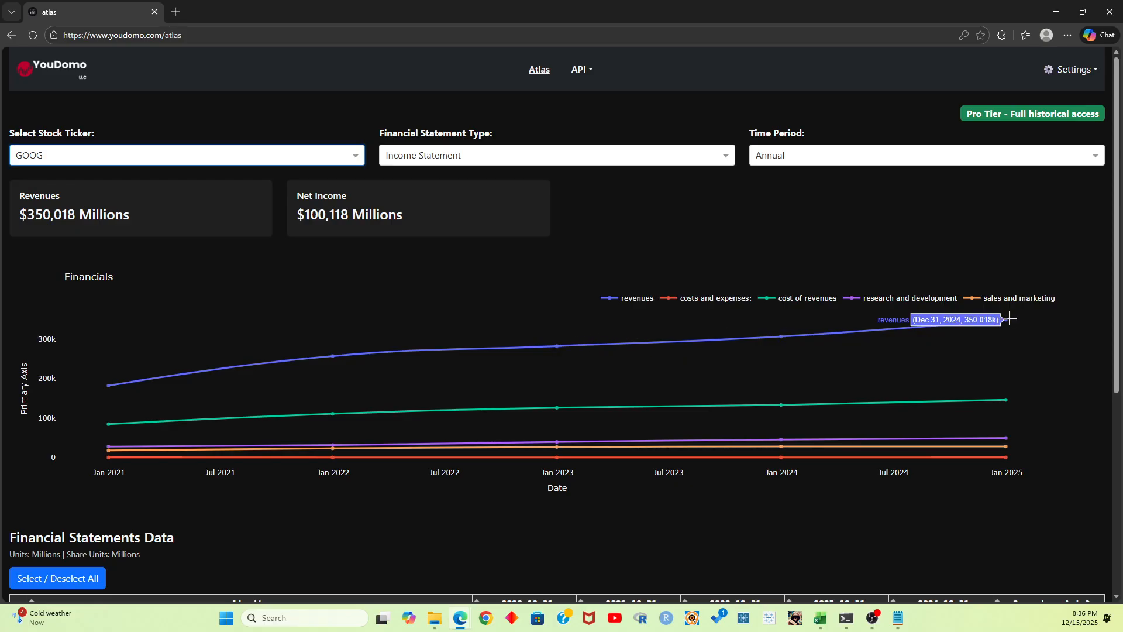
# Set the time period to Quarterly and inspect the revenues and cost of revenues points on the Financials chart
pyautogui.click(965, 157)
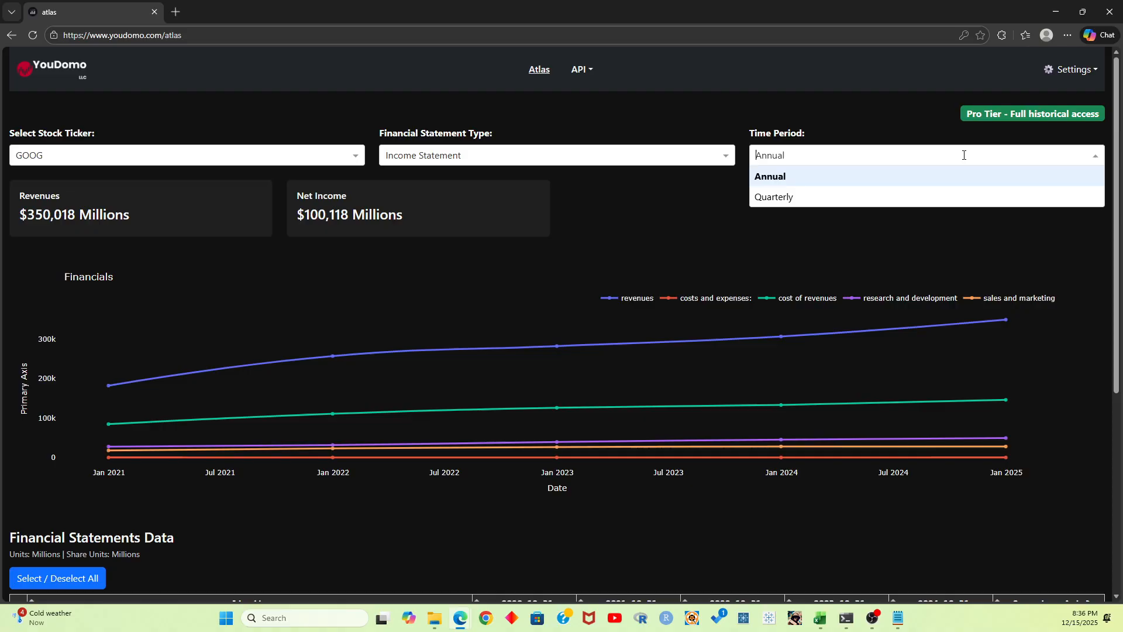
pyautogui.click(910, 195)
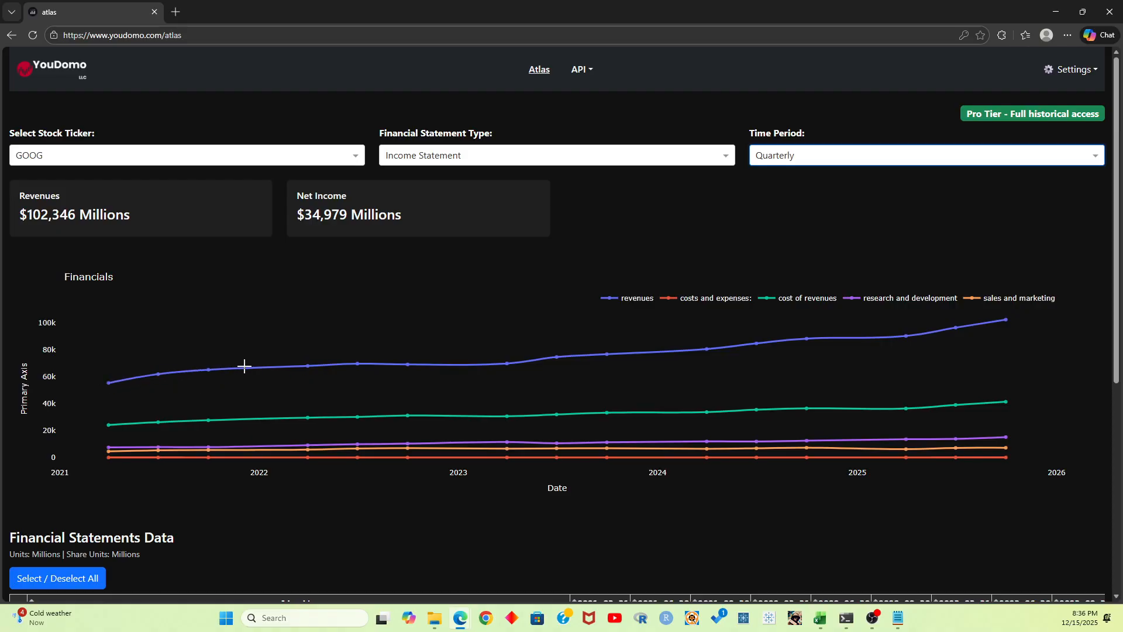
pyautogui.moveTo(1007, 321)
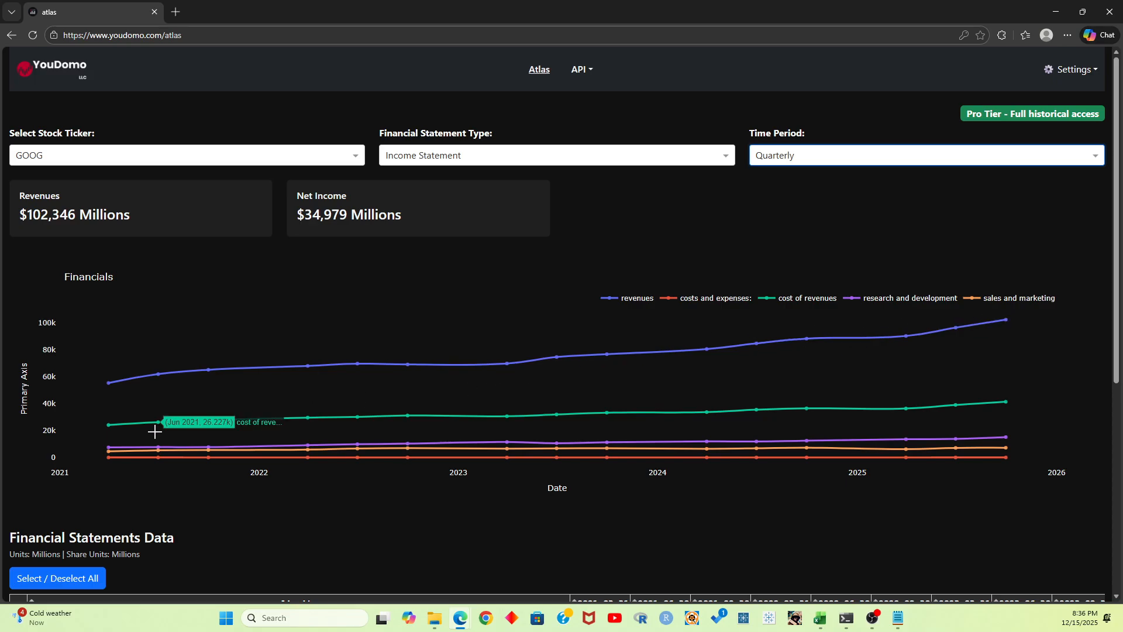
pyautogui.moveTo(107, 462)
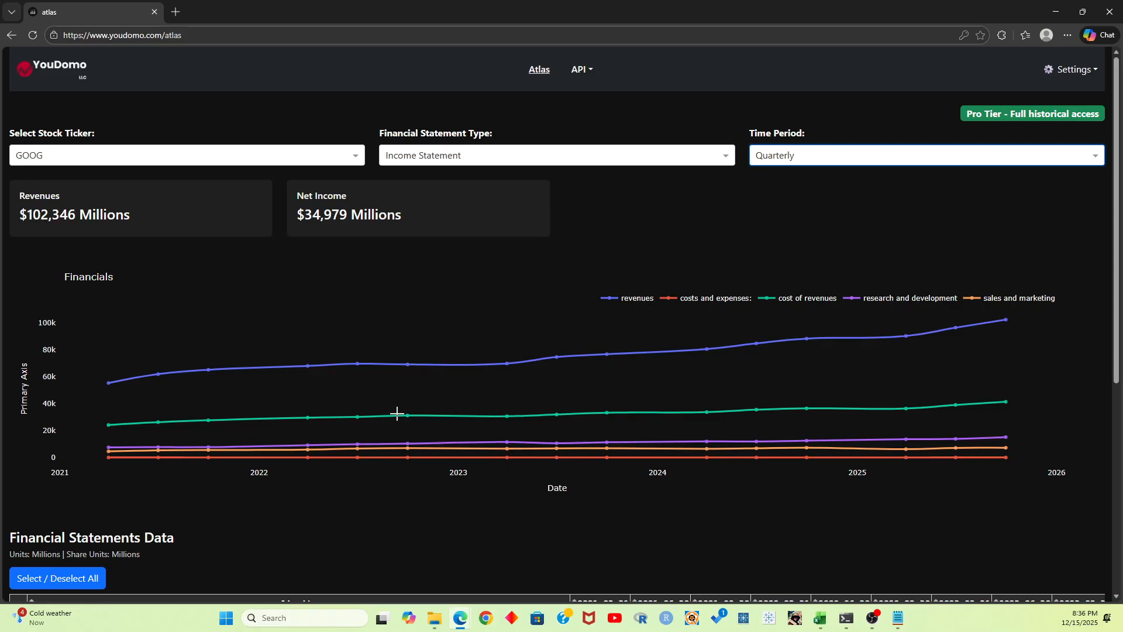
pyautogui.moveTo(108, 424)
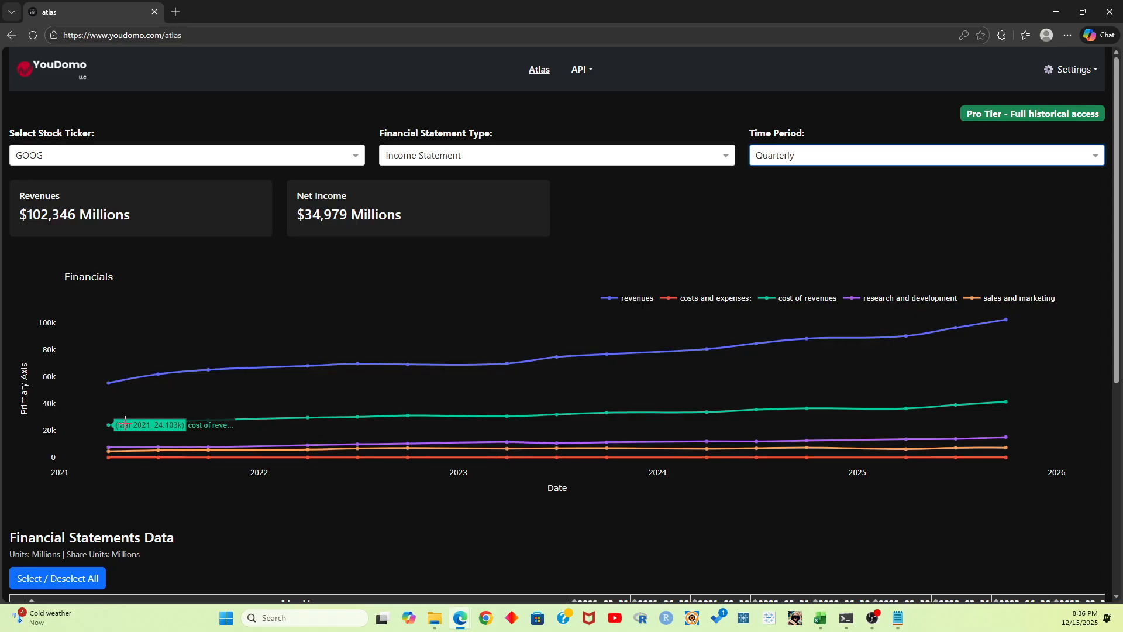
pyautogui.moveTo(172, 419)
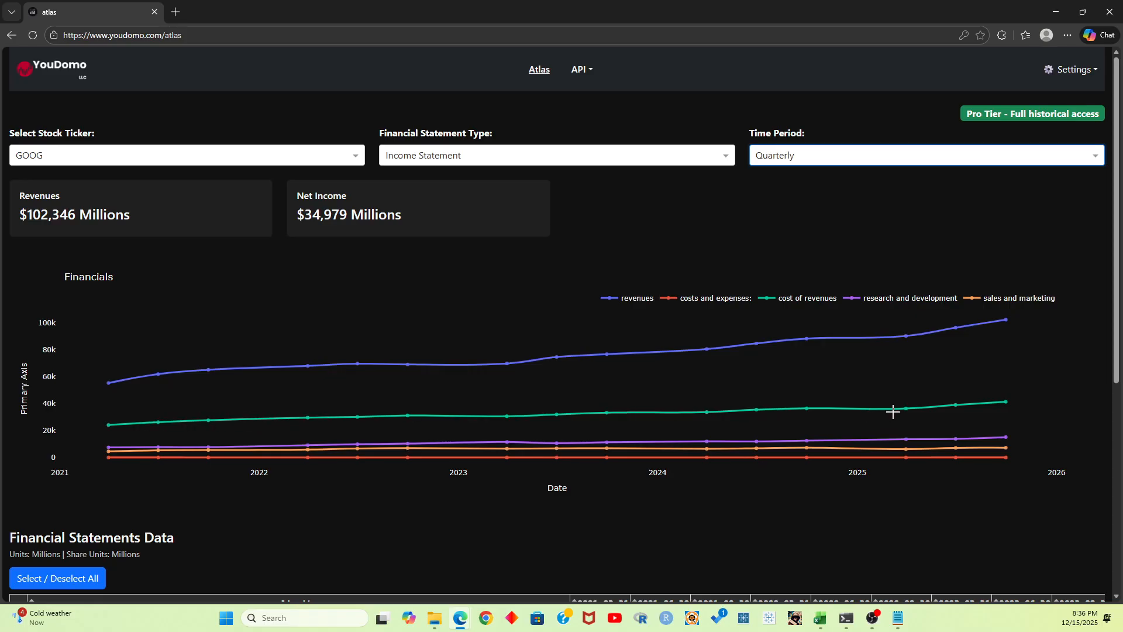
pyautogui.moveTo(994, 394)
# Zoom in on the 2025 cost of revenues line, reset the chart's zoom, and return to the Excel workbook
pyautogui.moveTo(900, 382); pyautogui.dragTo(1012, 421)
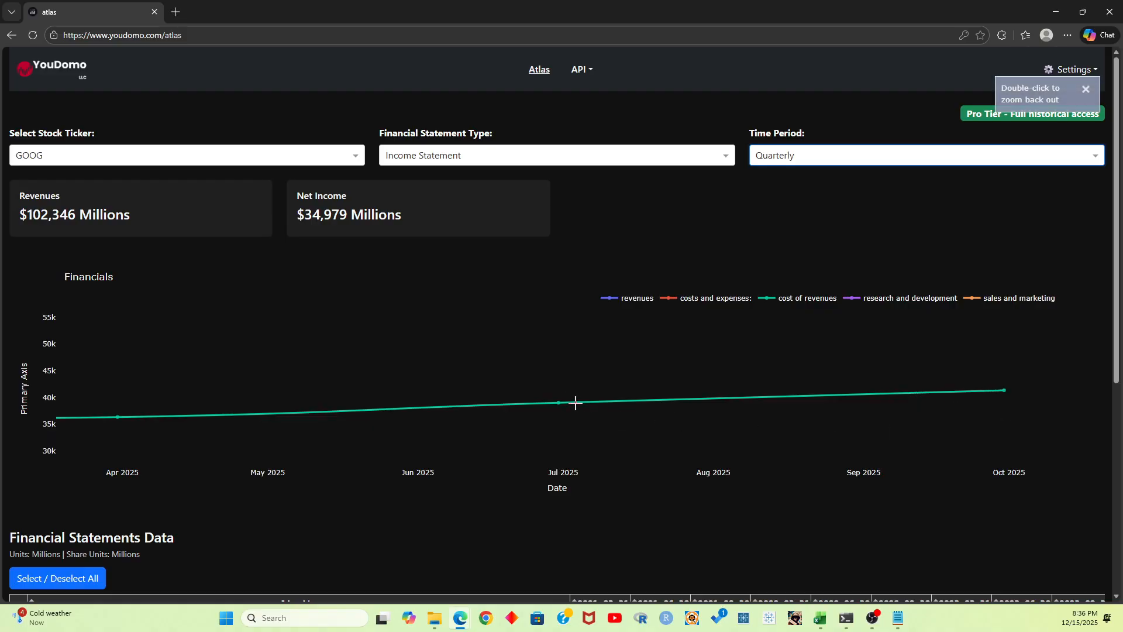
pyautogui.doubleClick(852, 346)
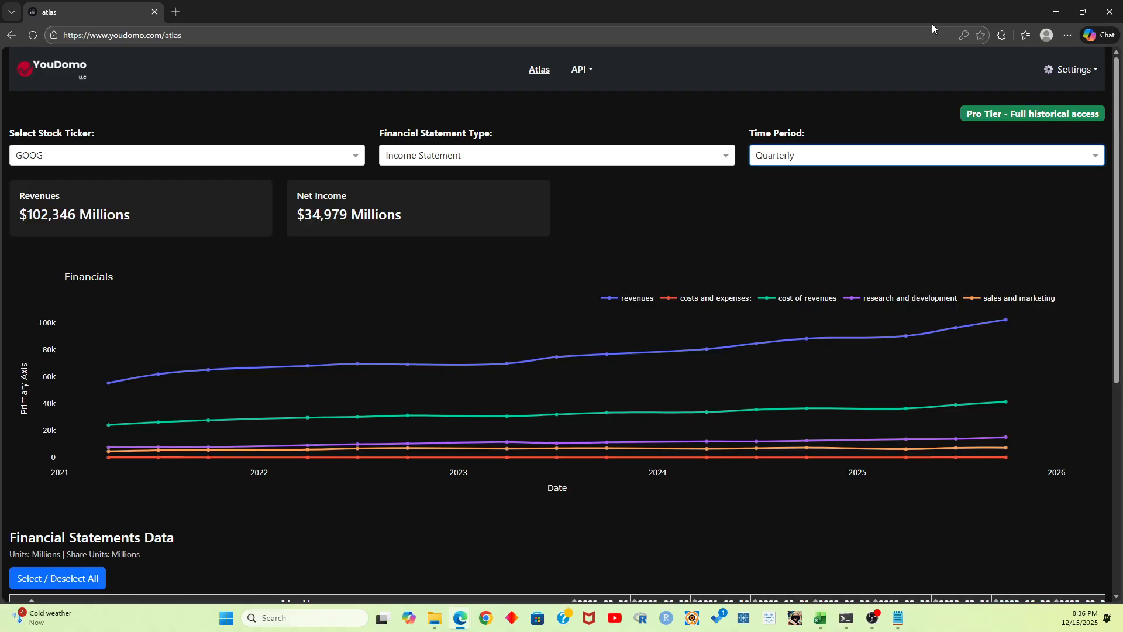
pyautogui.click(1055, 11)
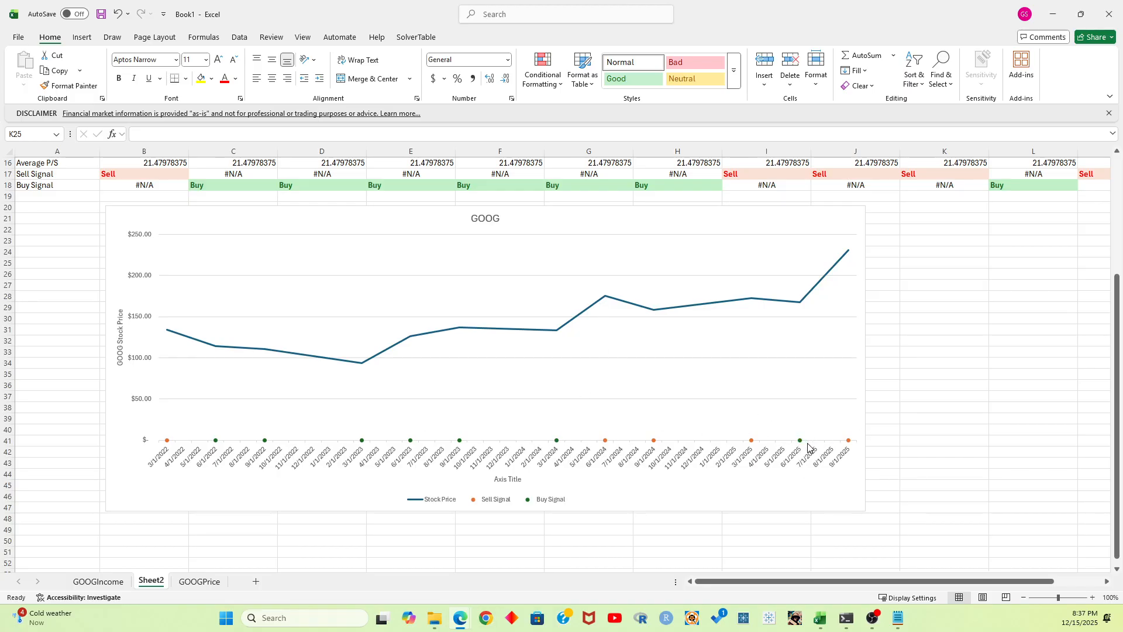
pyautogui.click(925, 402)
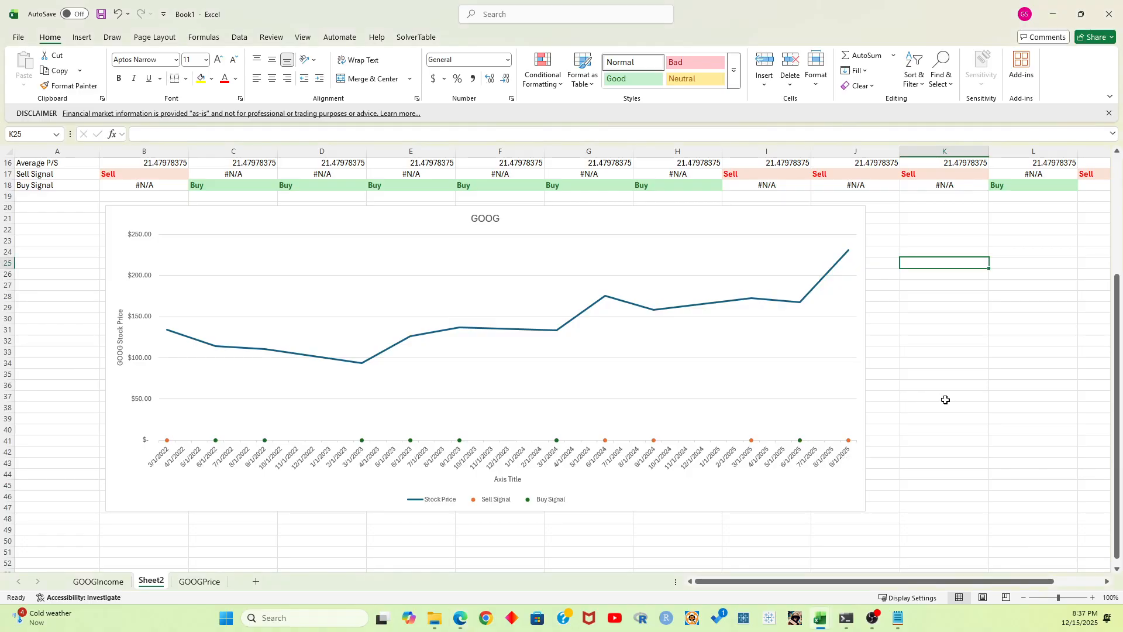
pyautogui.scroll(1, 946, 398)
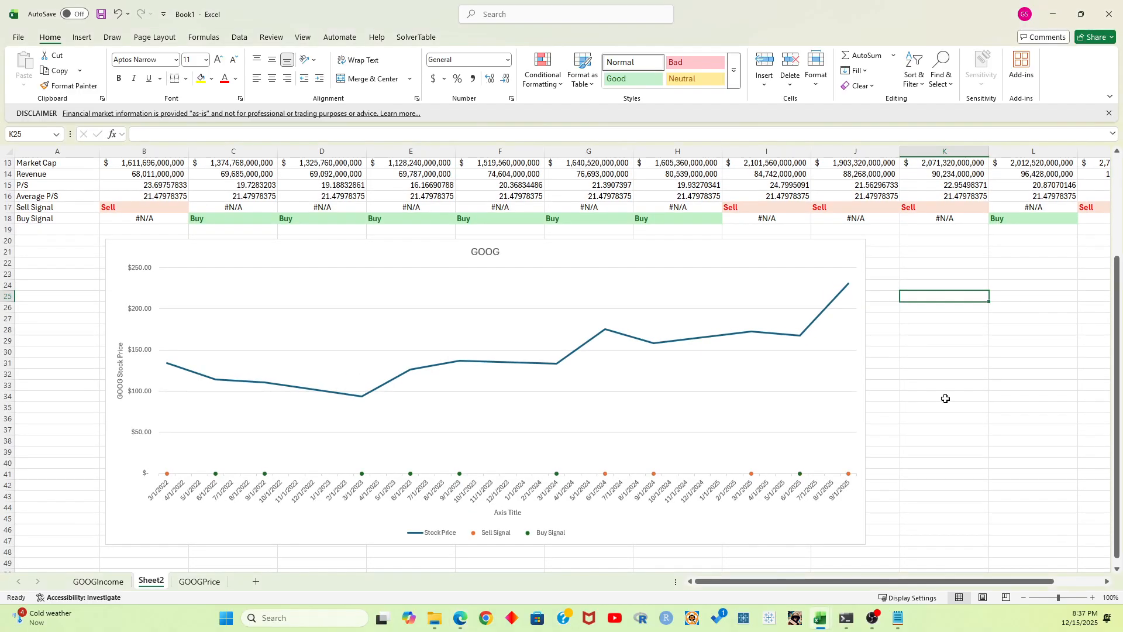
pyautogui.scroll(-1, 946, 398)
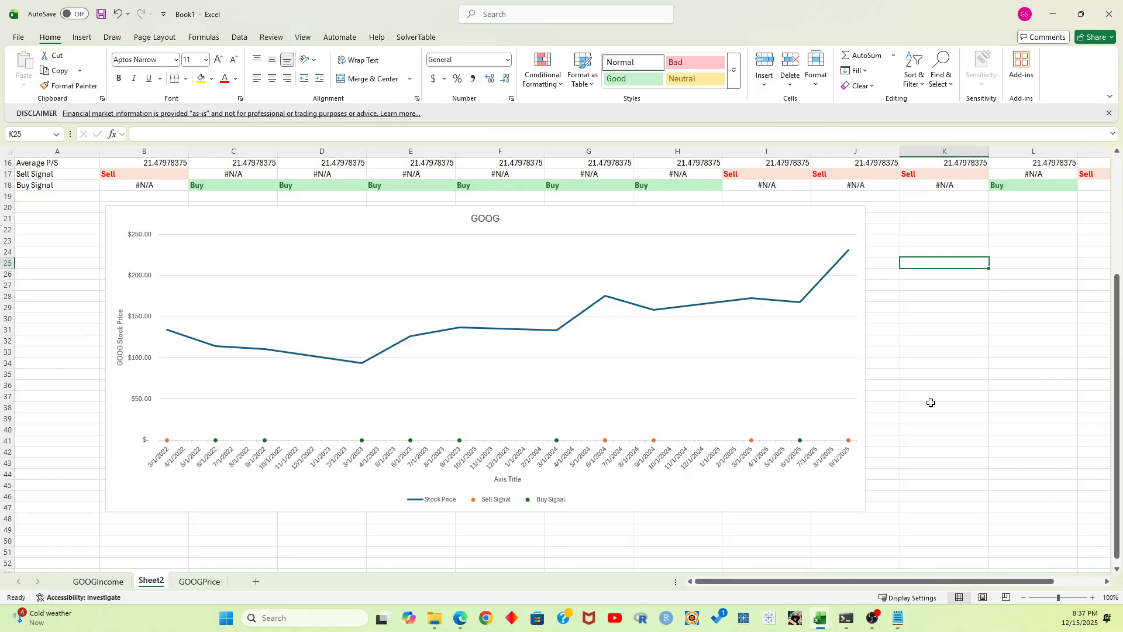
# Insert a line chart from the DATE row 10 and the P/S and Average P/S rows 15 and 16, columns A to M
pyautogui.scroll(3, 164, 298)
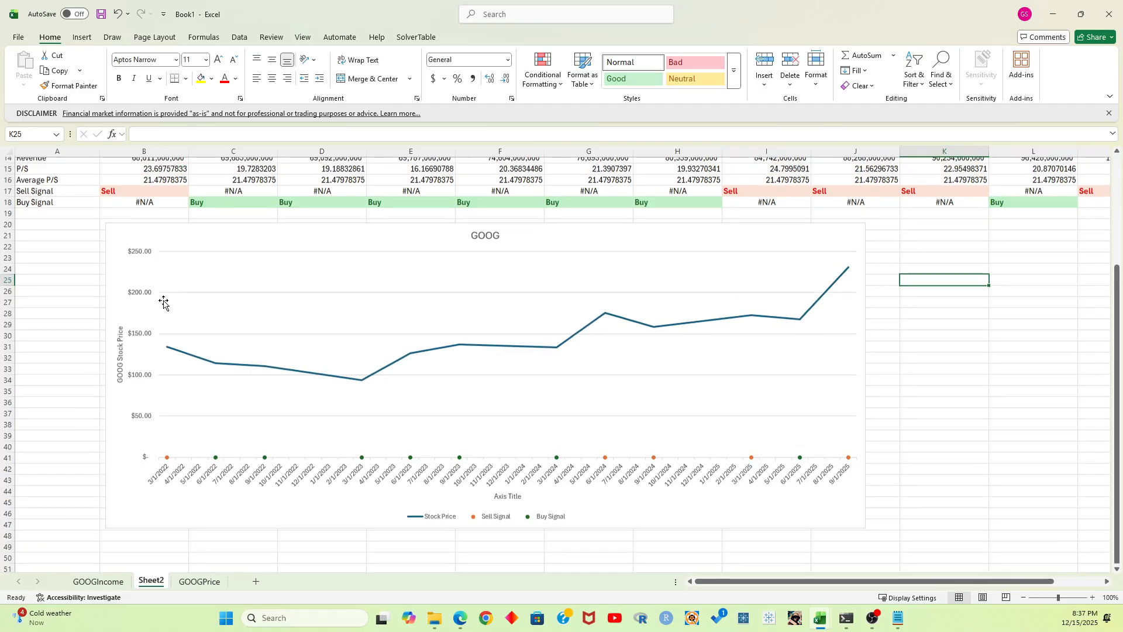
pyautogui.click(144, 218)
pyautogui.click(52, 200)
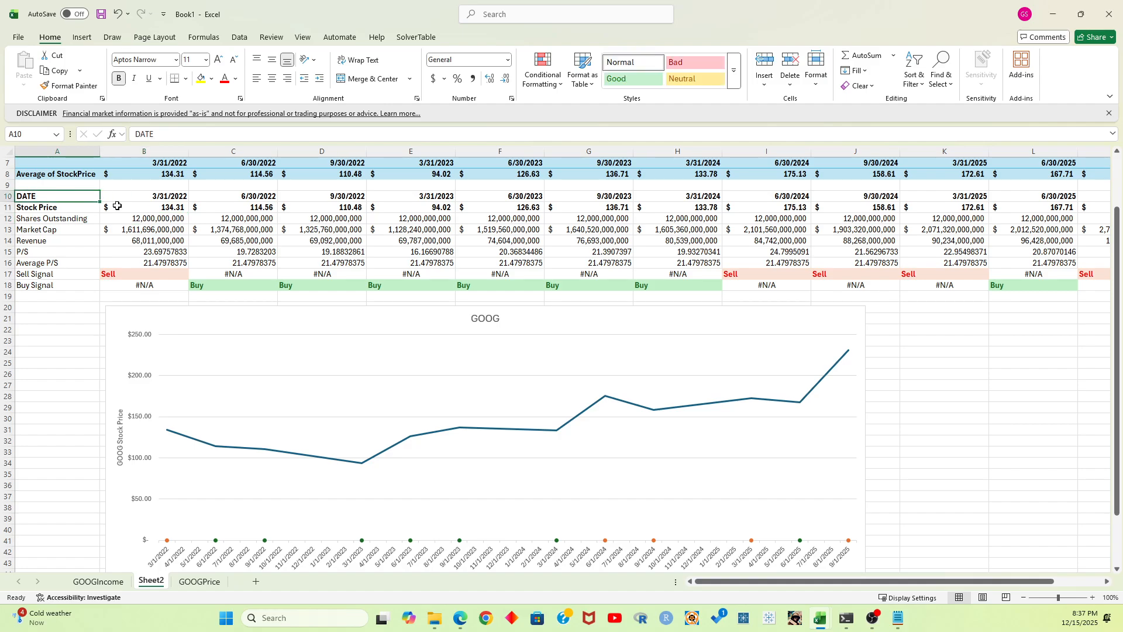
pyautogui.hotkey('ctrl', 'shift', 'Right')
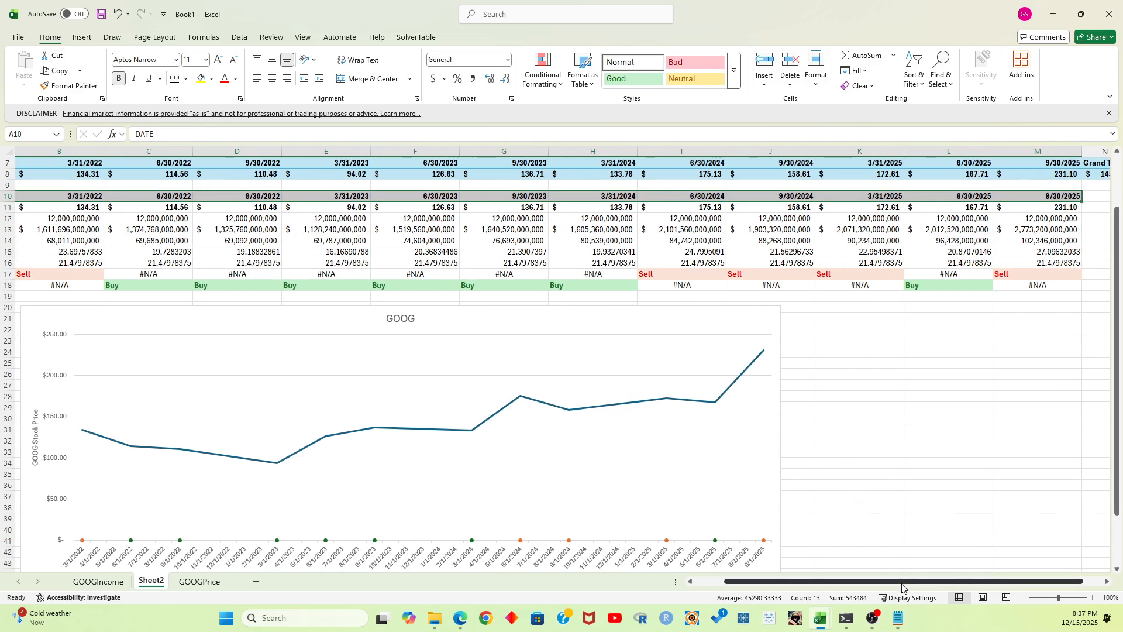
pyautogui.hscroll(-2, 902, 588)
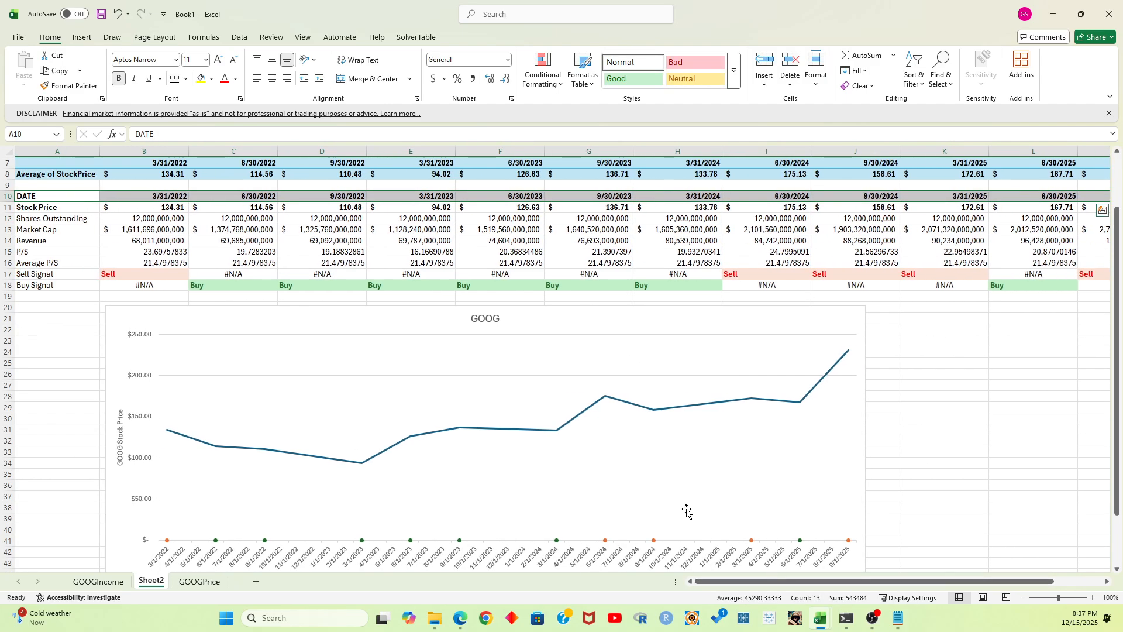
pyautogui.keyDown('ctrl'); pyautogui.click(41, 250); pyautogui.keyUp('ctrl')
pyautogui.hotkey('shift', 'Down')
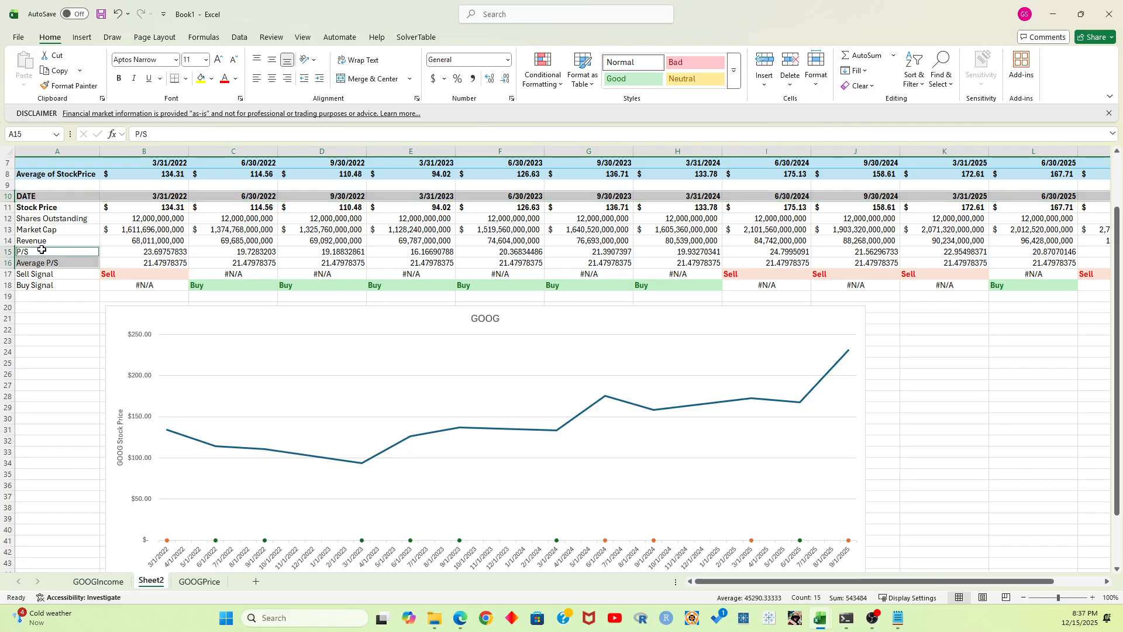
pyautogui.hotkey('ctrl', 'shift', 'Right')
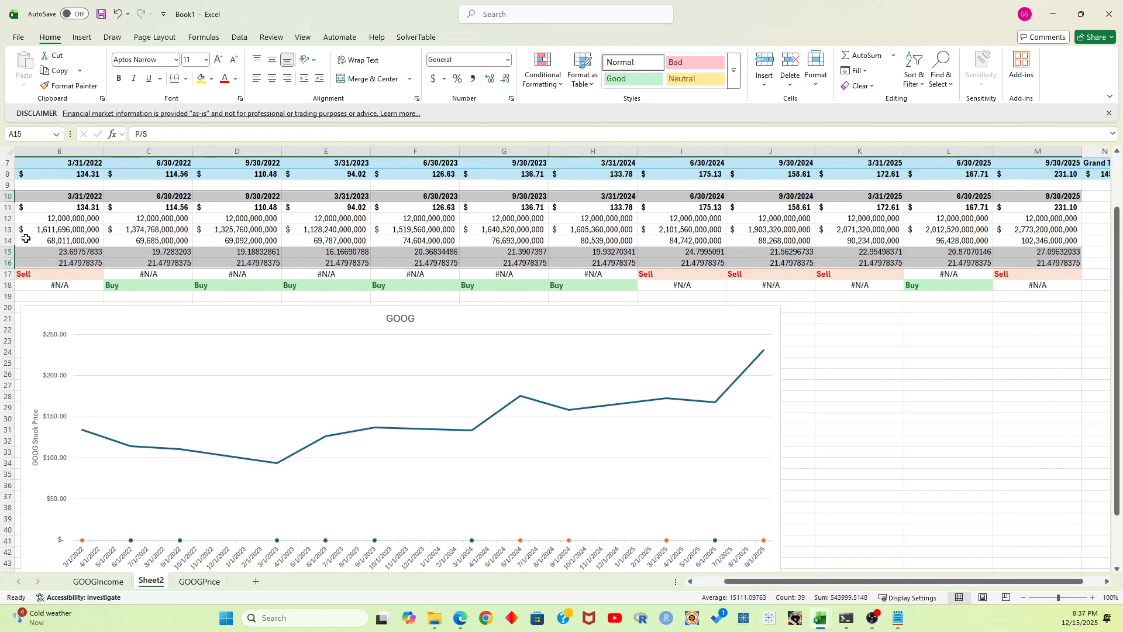
pyautogui.click(82, 37)
pyautogui.click(425, 73)
pyautogui.click(434, 113)
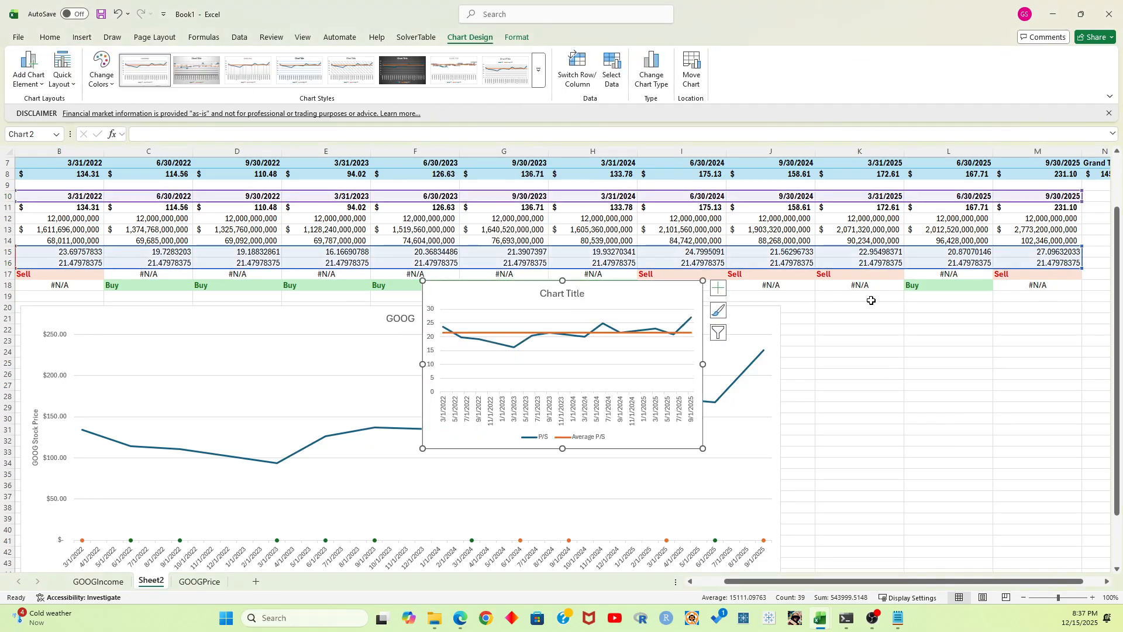
# Place the P/S chart below the GOOG chart, spanning columns B to J and rows 48 to 62, and delete its horizontal date axis
pyautogui.scroll(-3, 527, 193)
pyautogui.moveTo(526, 193); pyautogui.dragTo(342, 345)
pyautogui.scroll(-4, 253, 222)
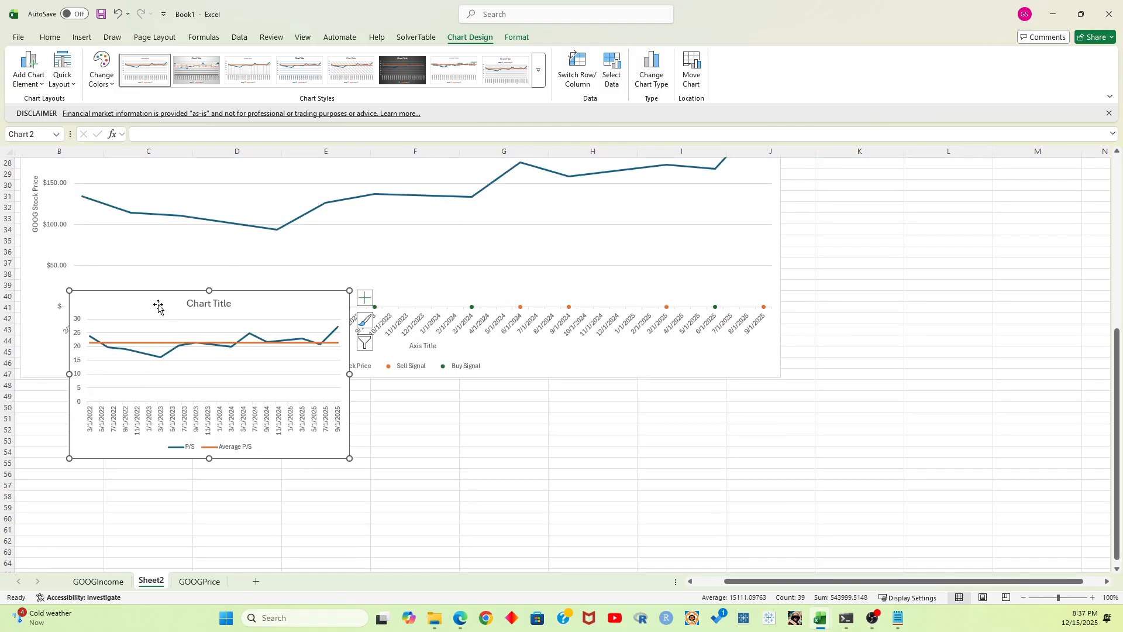
pyautogui.moveTo(158, 305); pyautogui.dragTo(107, 392)
pyautogui.moveTo(301, 465); pyautogui.dragTo(780, 442)
pyautogui.click(405, 509)
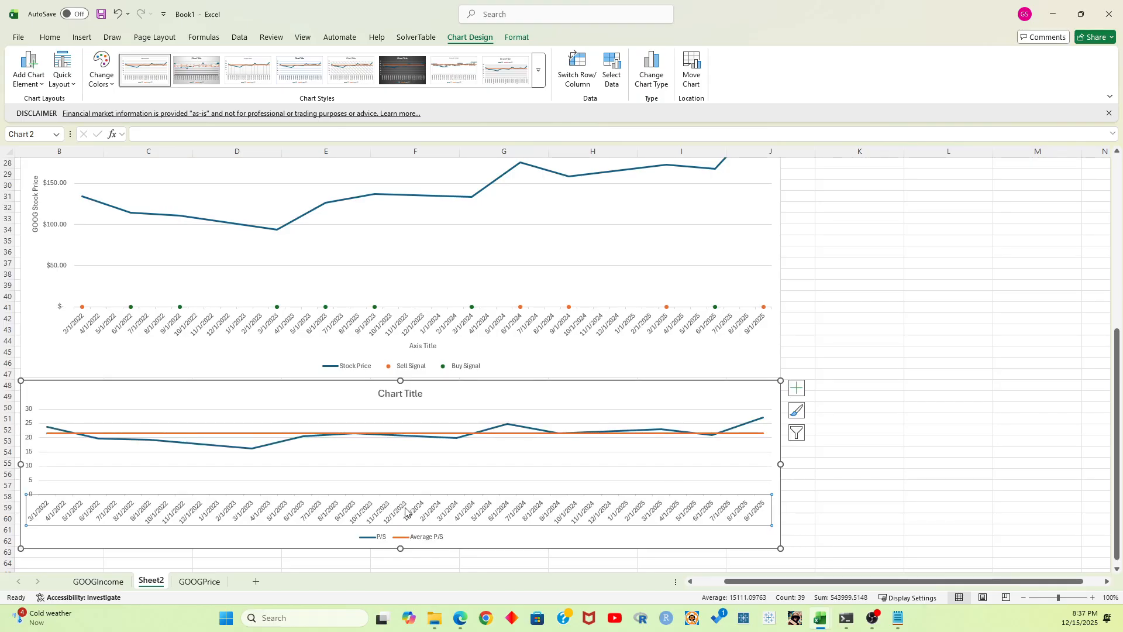
pyautogui.press('Delete')
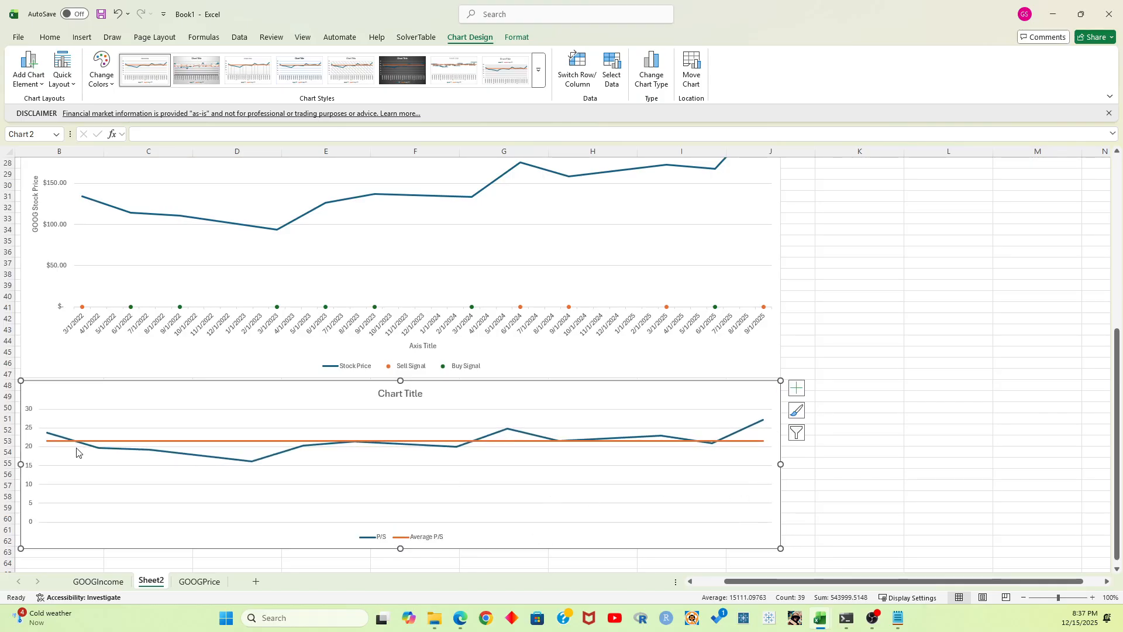
# Delete the vertical value axis of the P/S chart and change its title to GOOG P/S
pyautogui.click(31, 454)
pyautogui.press('Delete')
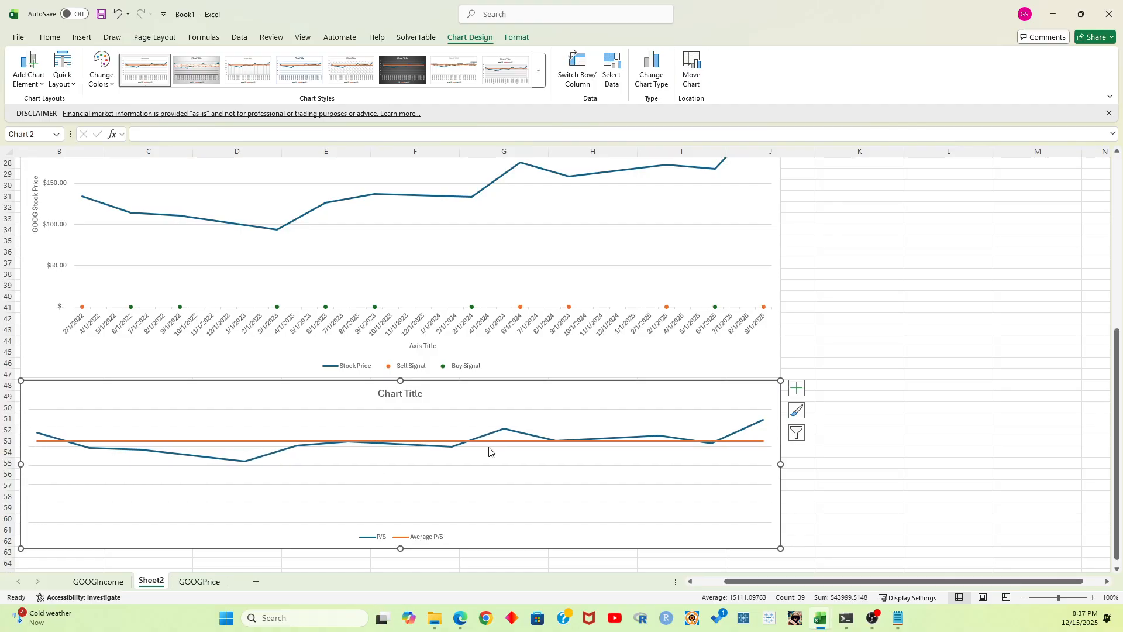
pyautogui.click(403, 392)
pyautogui.tripleClick(393, 393)
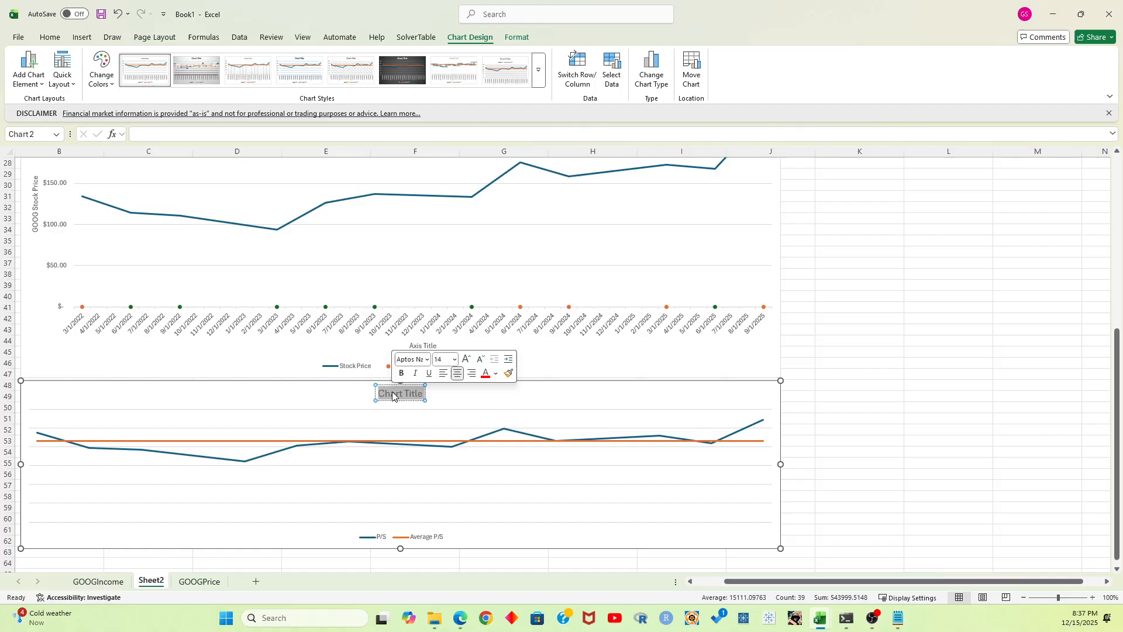
pyautogui.write('P/S')
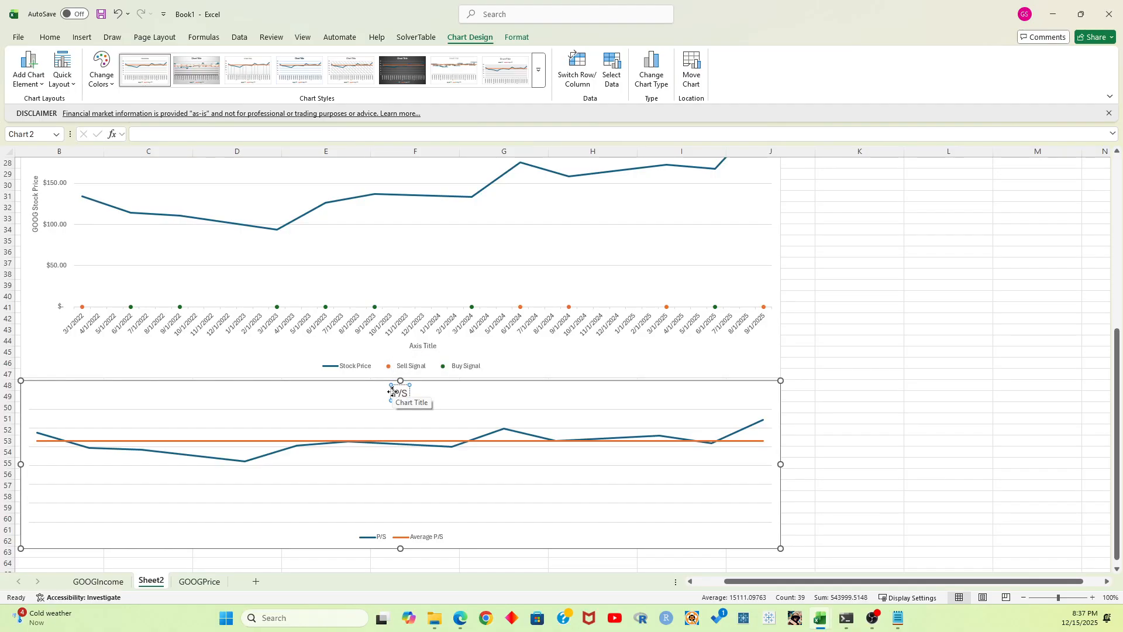
pyautogui.press('Home')
pyautogui.write('GOOG')
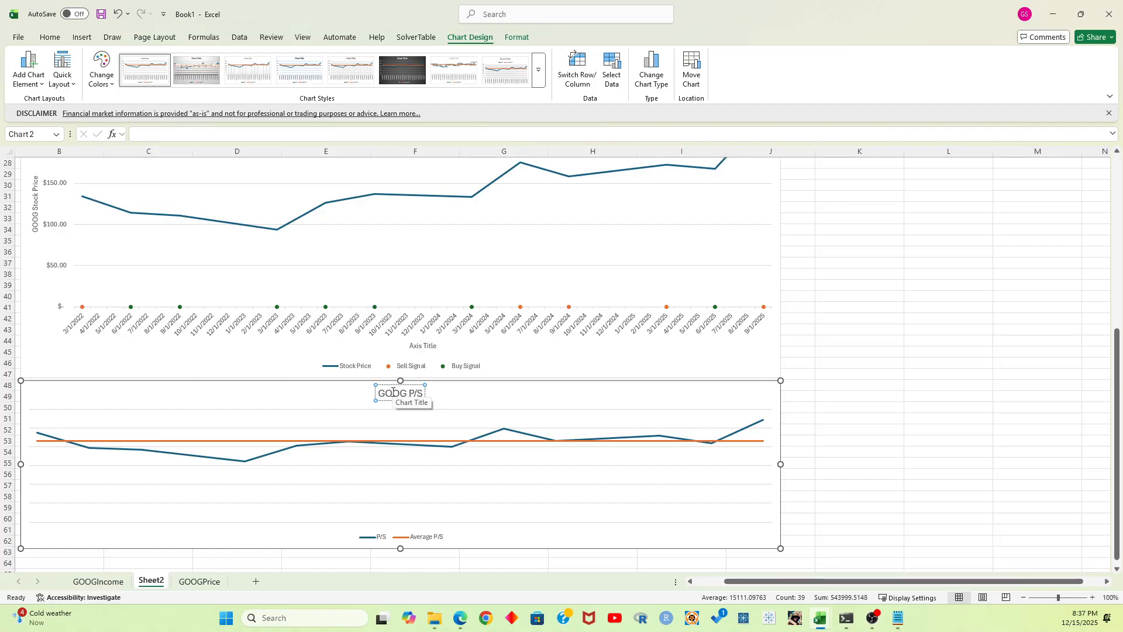
pyautogui.click(918, 296)
# Compare the GOOG stock price and signals with the P/S chart, inspecting the P/S line's late-2022 and early-2023 points and the source data
pyautogui.scroll(9, 855, 315)
pyautogui.scroll(-1, 851, 327)
pyautogui.scroll(-6, 847, 341)
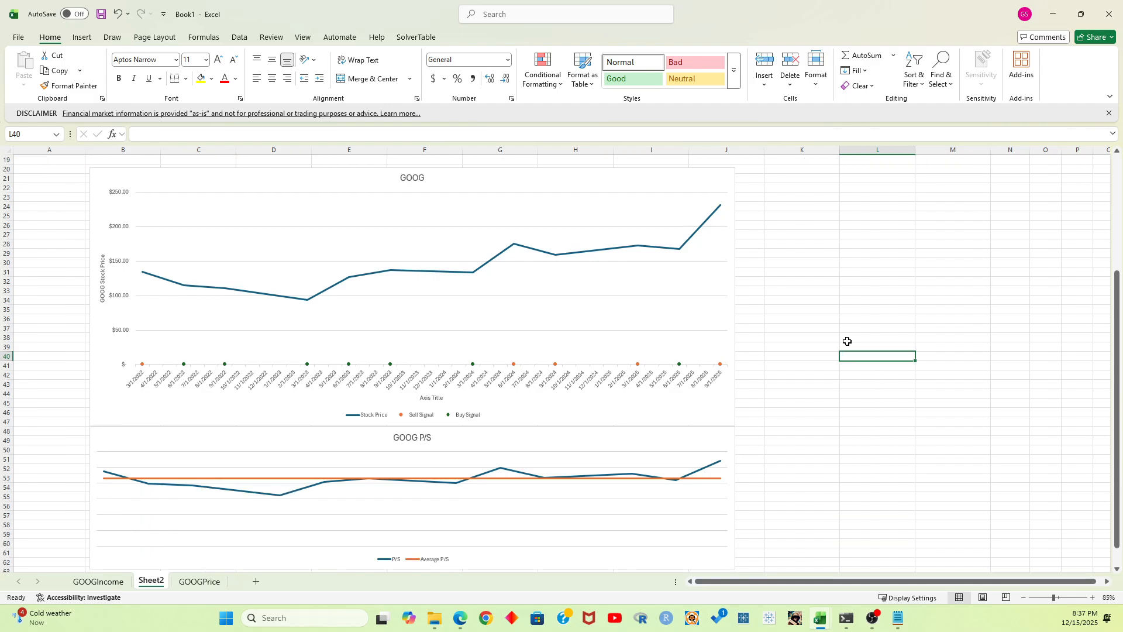
pyautogui.scroll(-1, 803, 320)
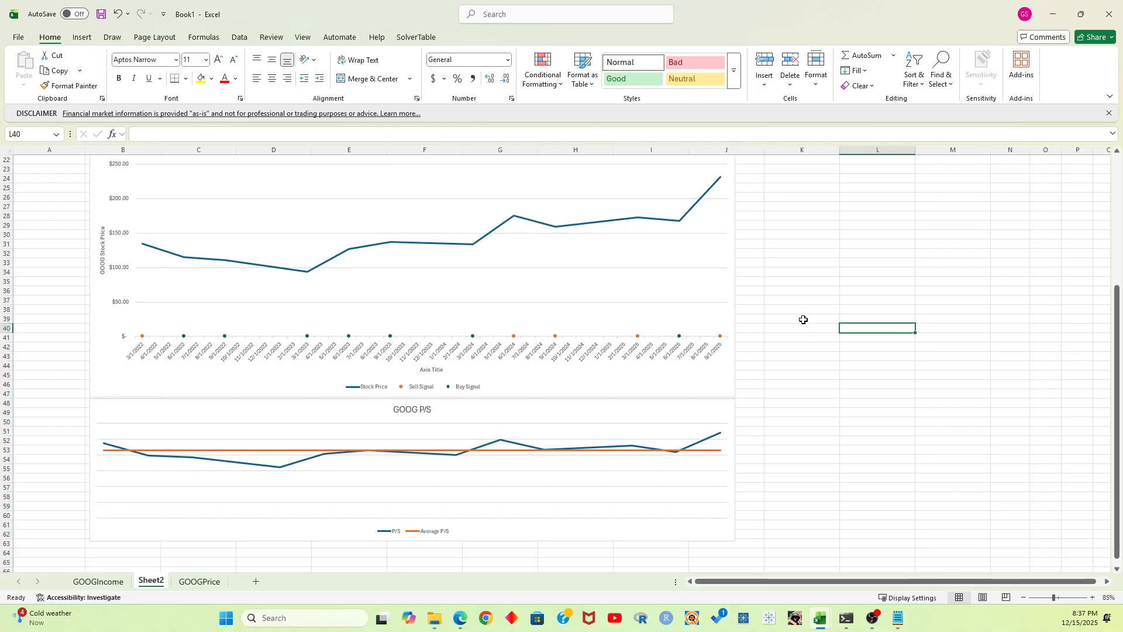
pyautogui.scroll(1, 804, 319)
pyautogui.moveTo(191, 490)
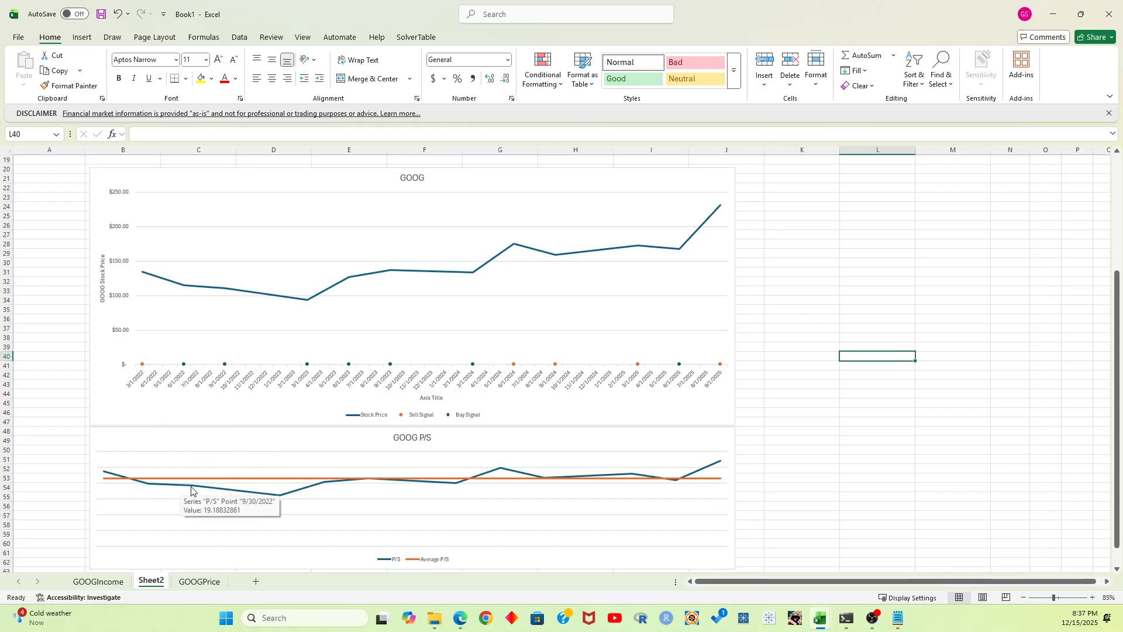
pyautogui.moveTo(285, 498)
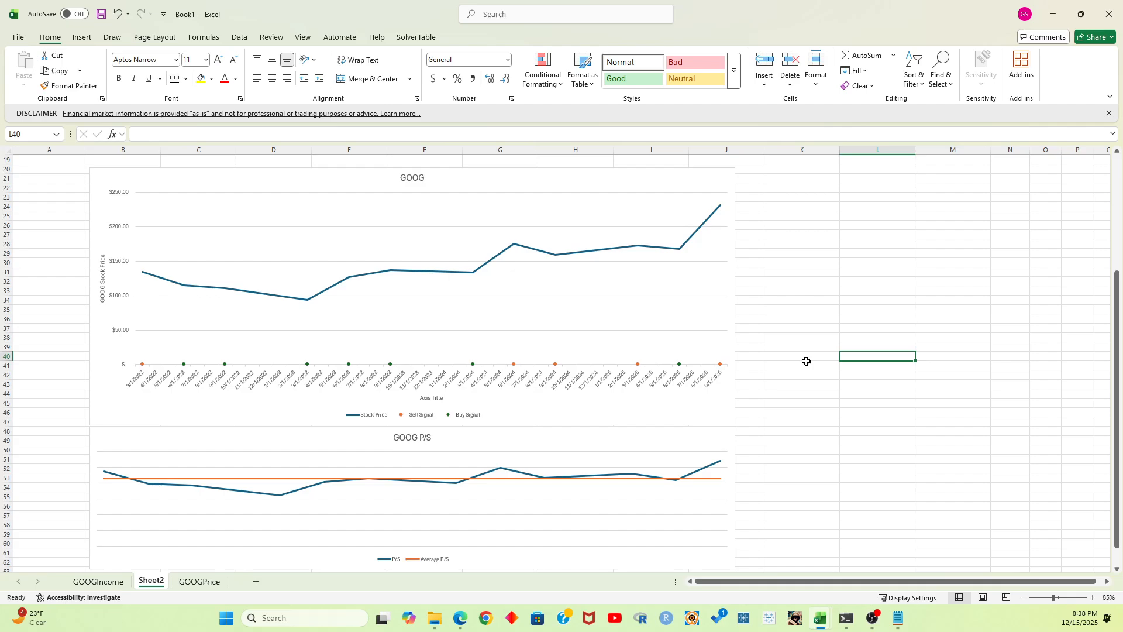
pyautogui.scroll(6, 806, 360)
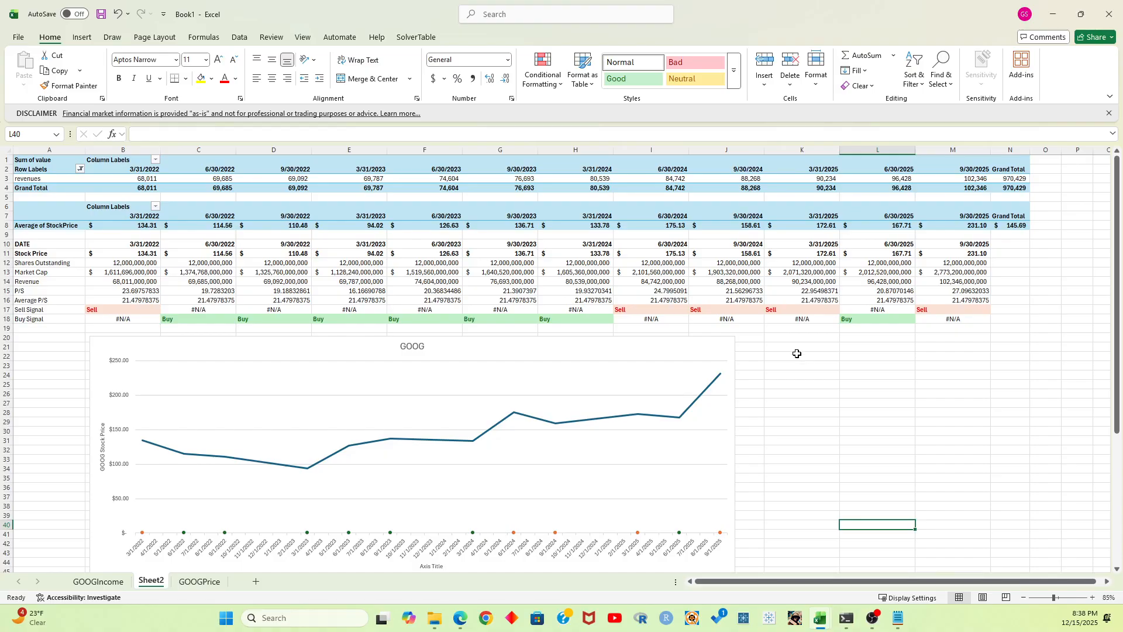
# Switch to the YouDomo Atlas page in the browser, dismiss the open time period choices, and go to the YouDomo home page
pyautogui.moveTo(0, 161); pyautogui.dragTo(655, 119)
pyautogui.click(714, 119)
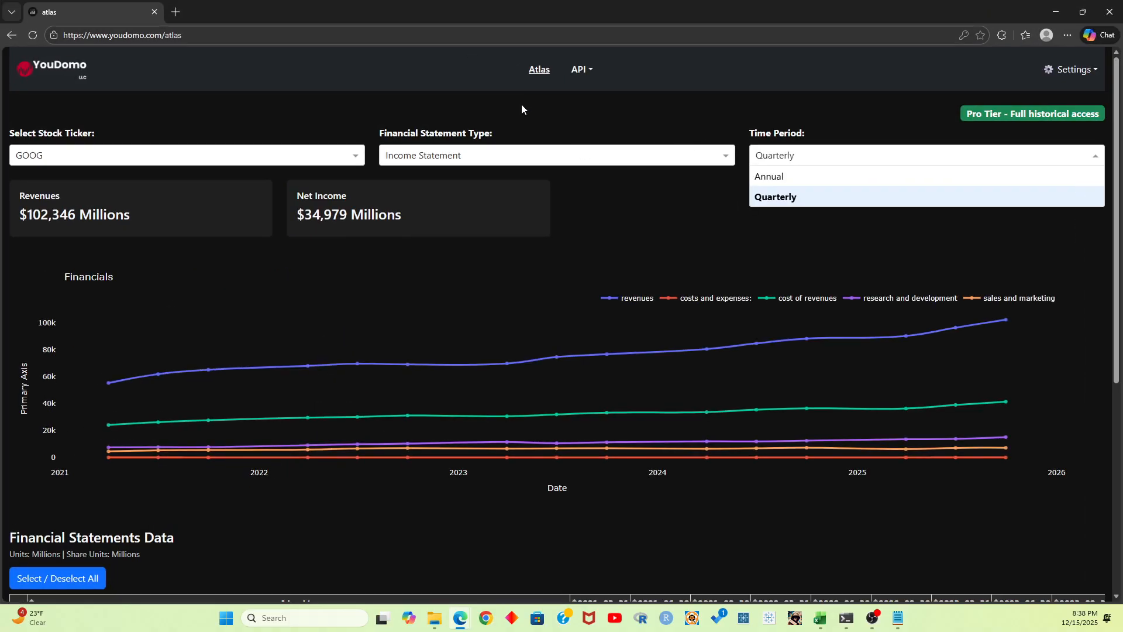
pyautogui.click(580, 110)
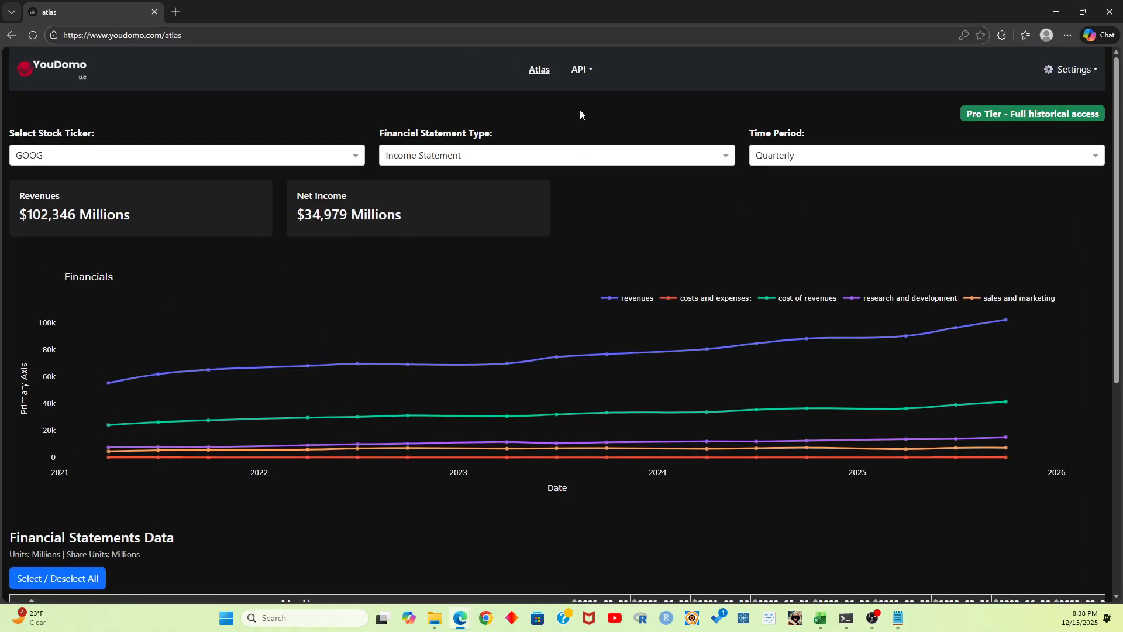
pyautogui.click(45, 75)
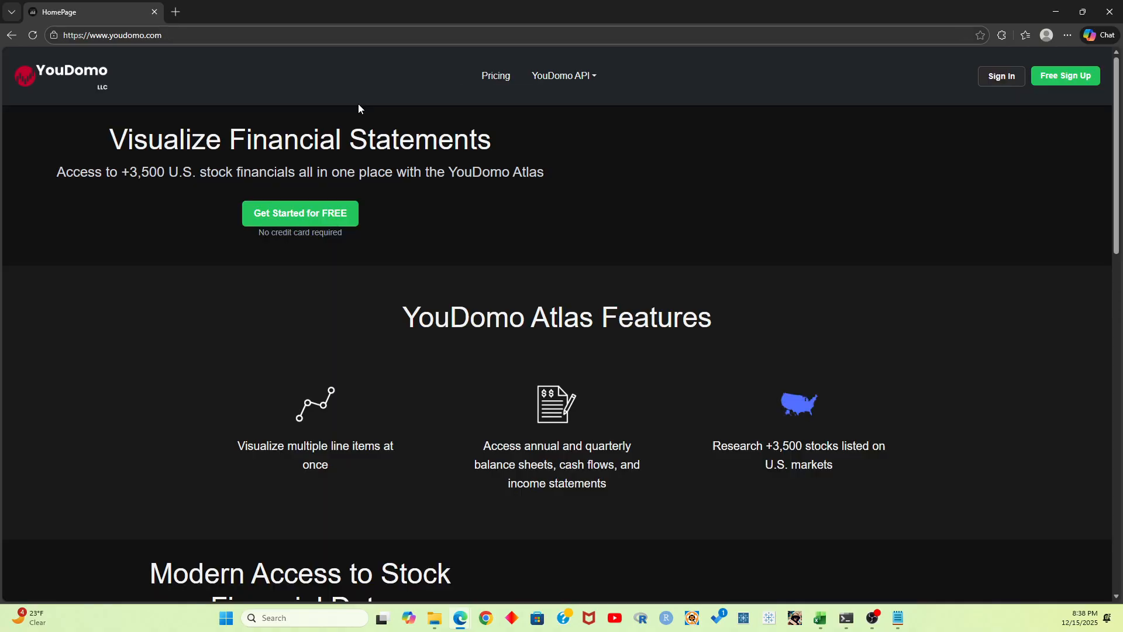